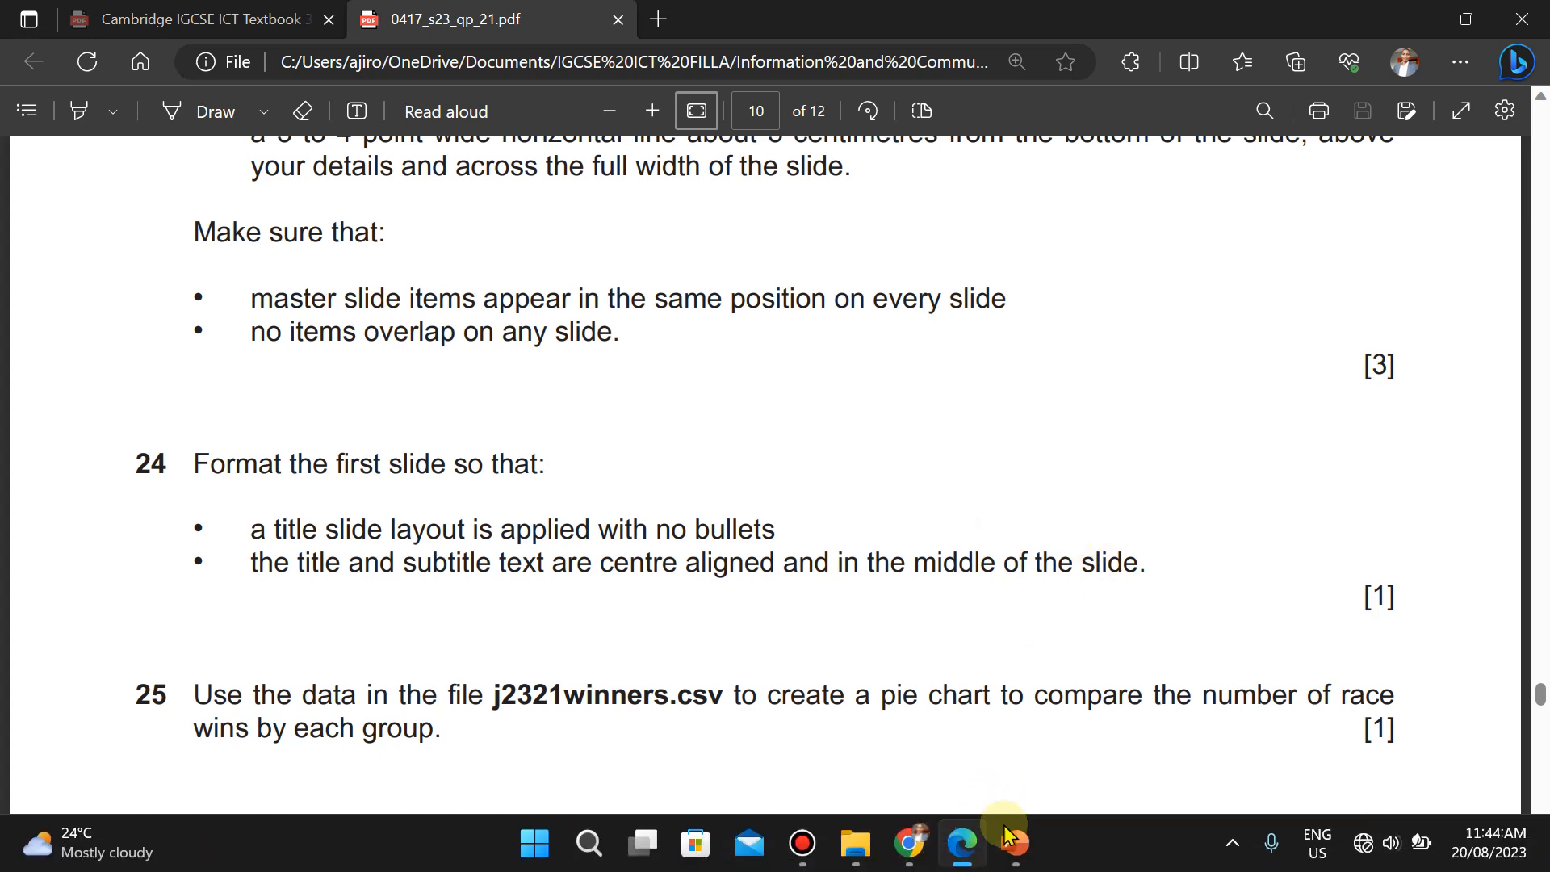
Step: Switch to the PowerPoint presentation and check the placement of the title and subtitle on slide 1
left_click(1015, 844)
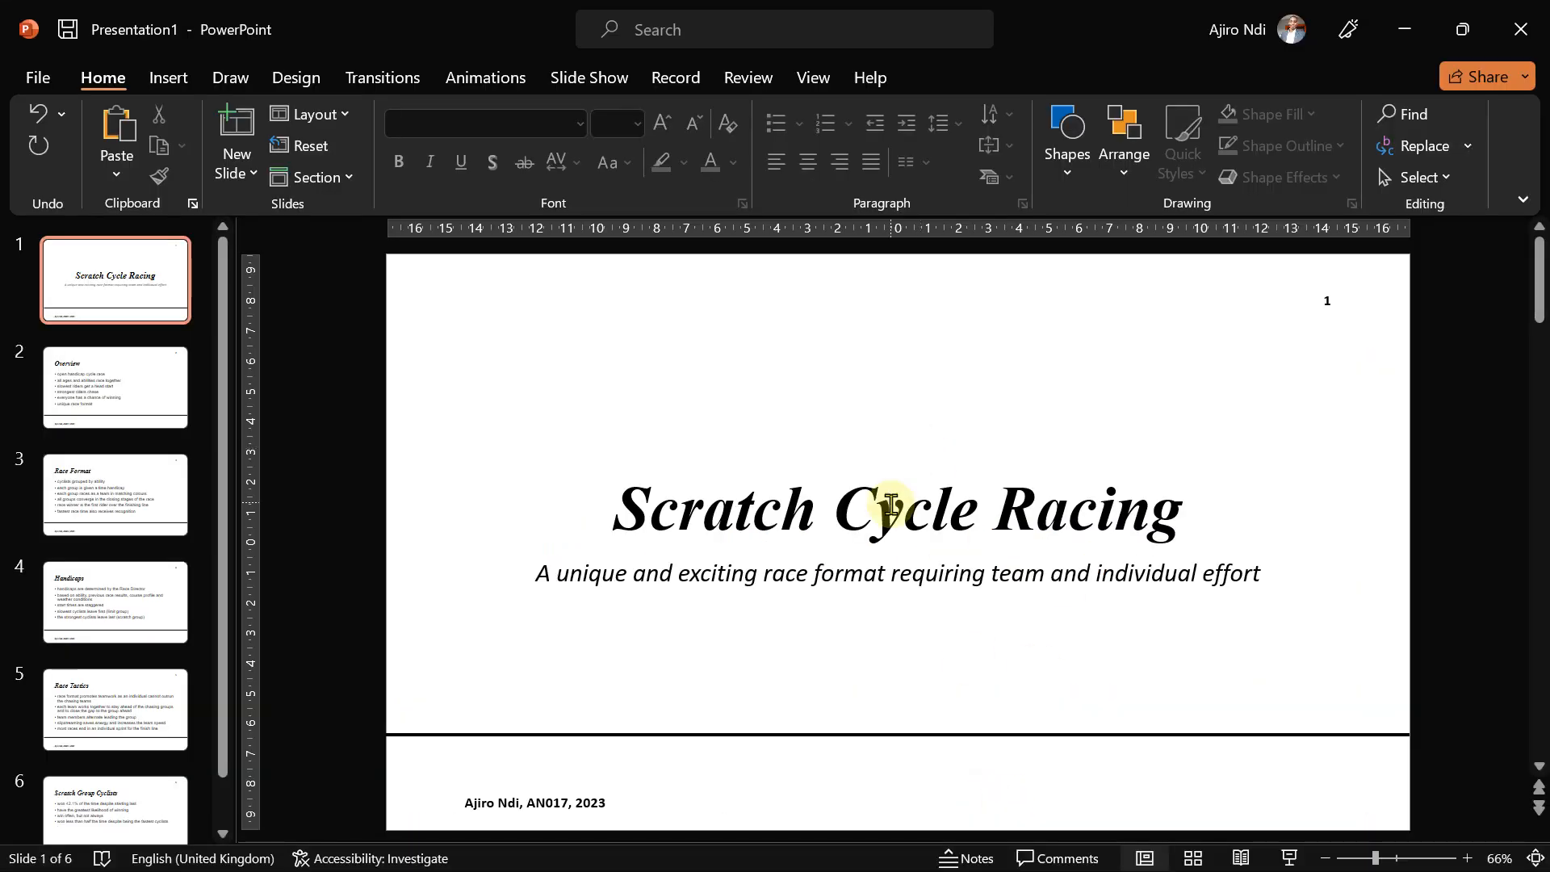
left_click(891, 506)
left_click(883, 600)
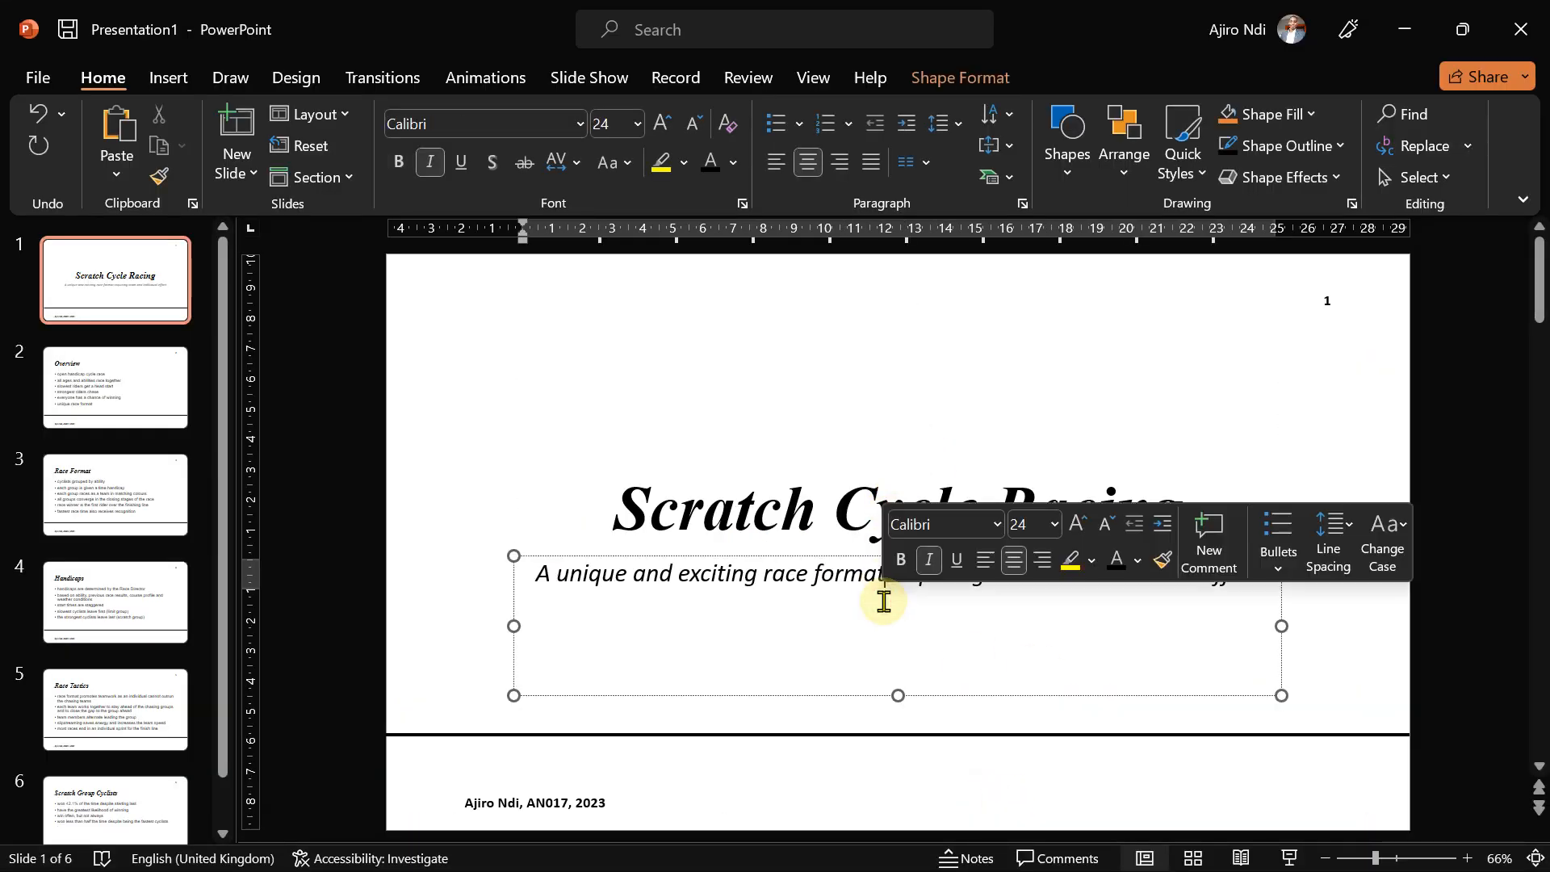
left_click(797, 487)
left_click(336, 471)
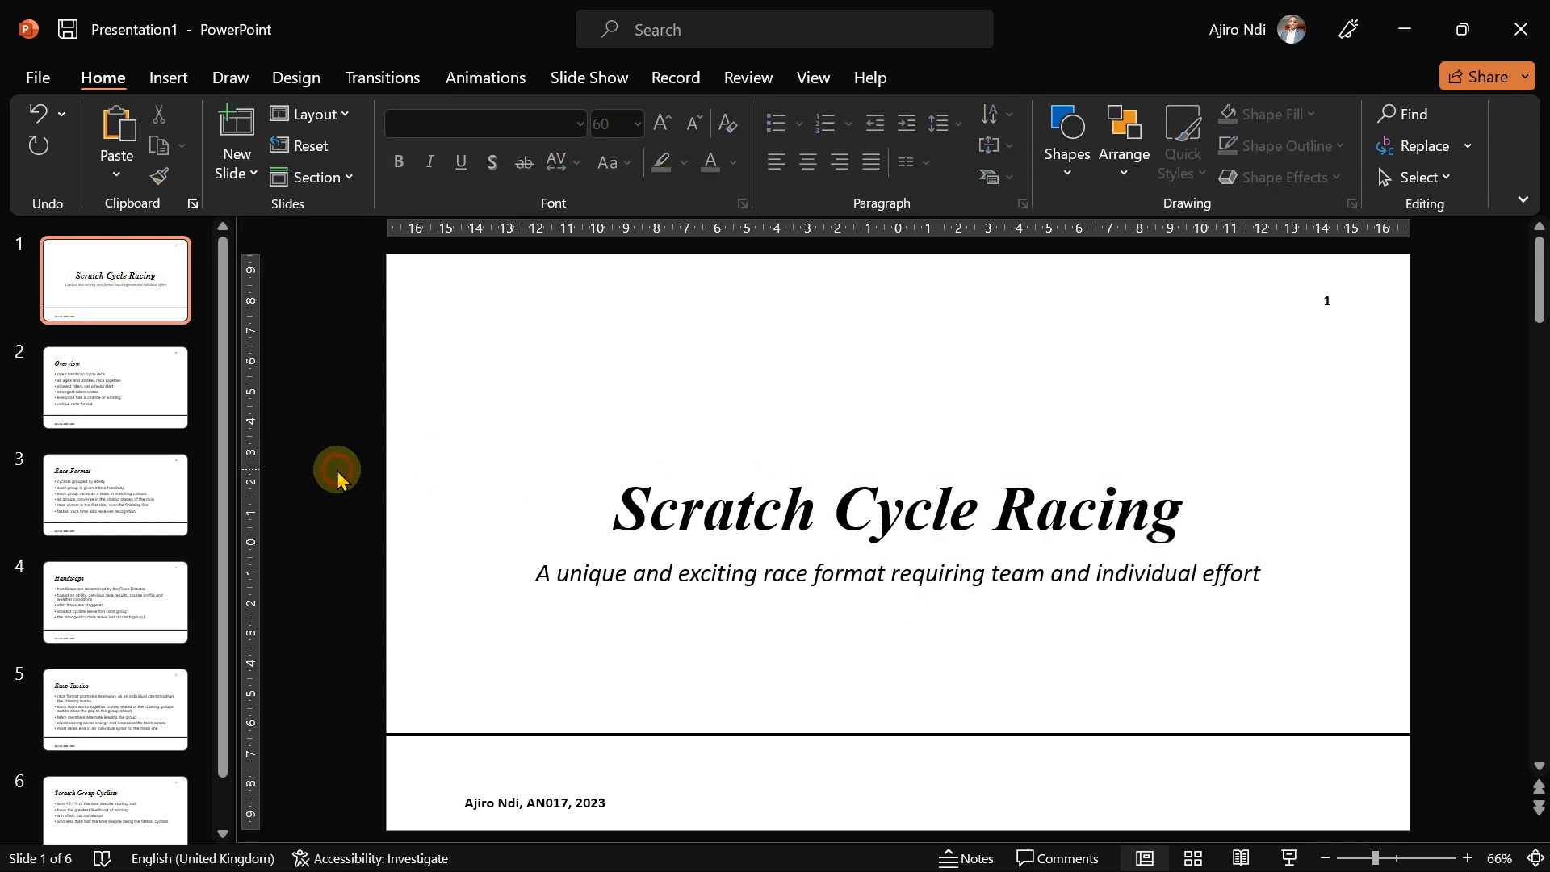
Step: Switch to the exam paper in Edge and read on from question 24 to questions 25 to 27
left_click(963, 861)
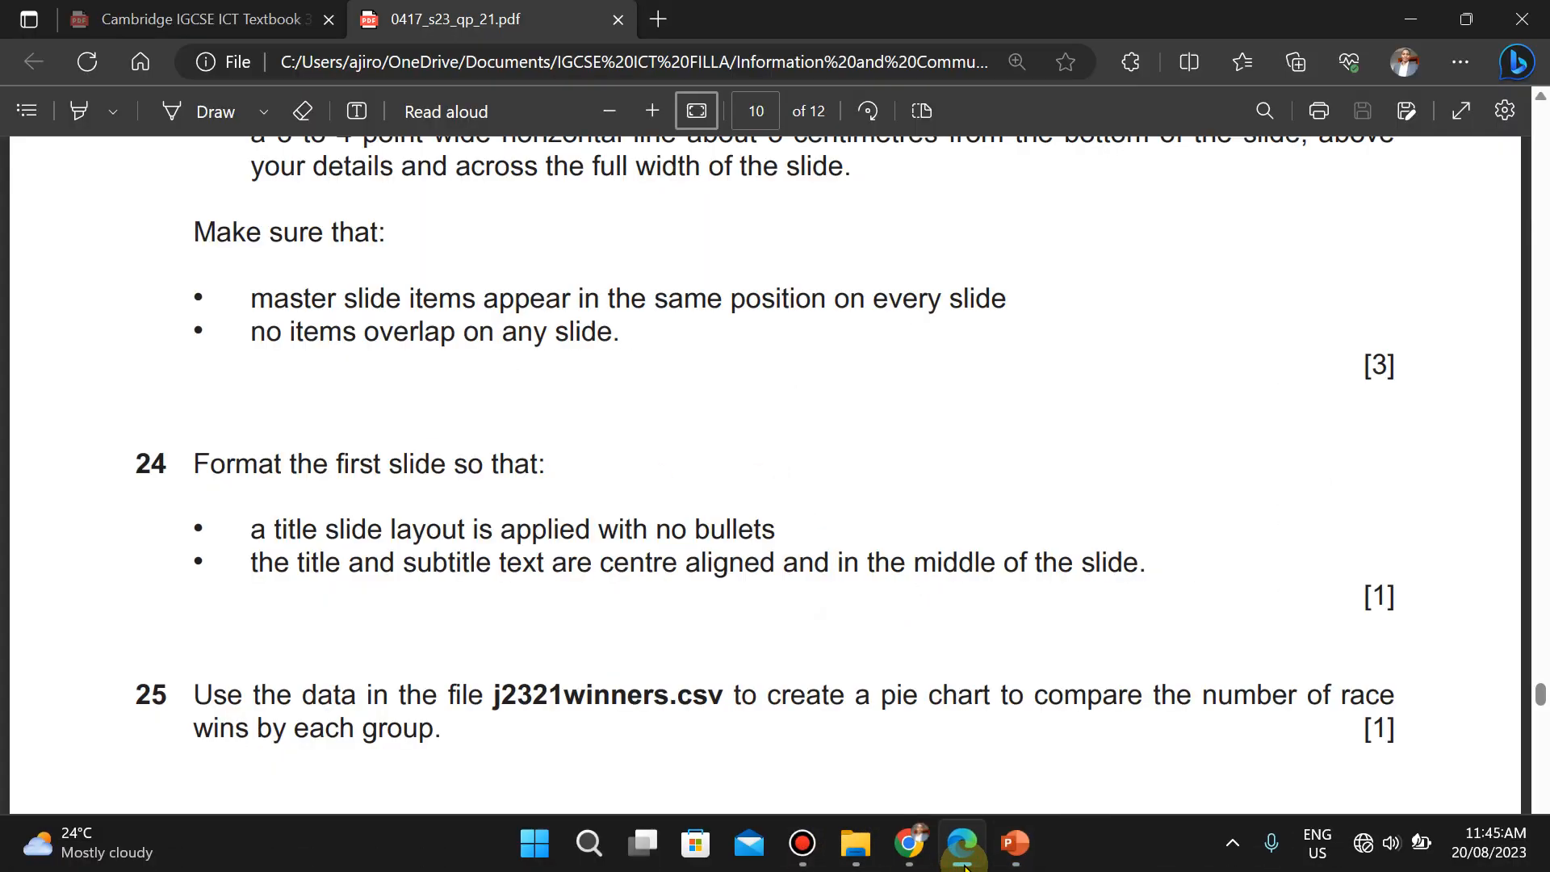
key("Down")
key("Down")
key("Down")
key("Down")
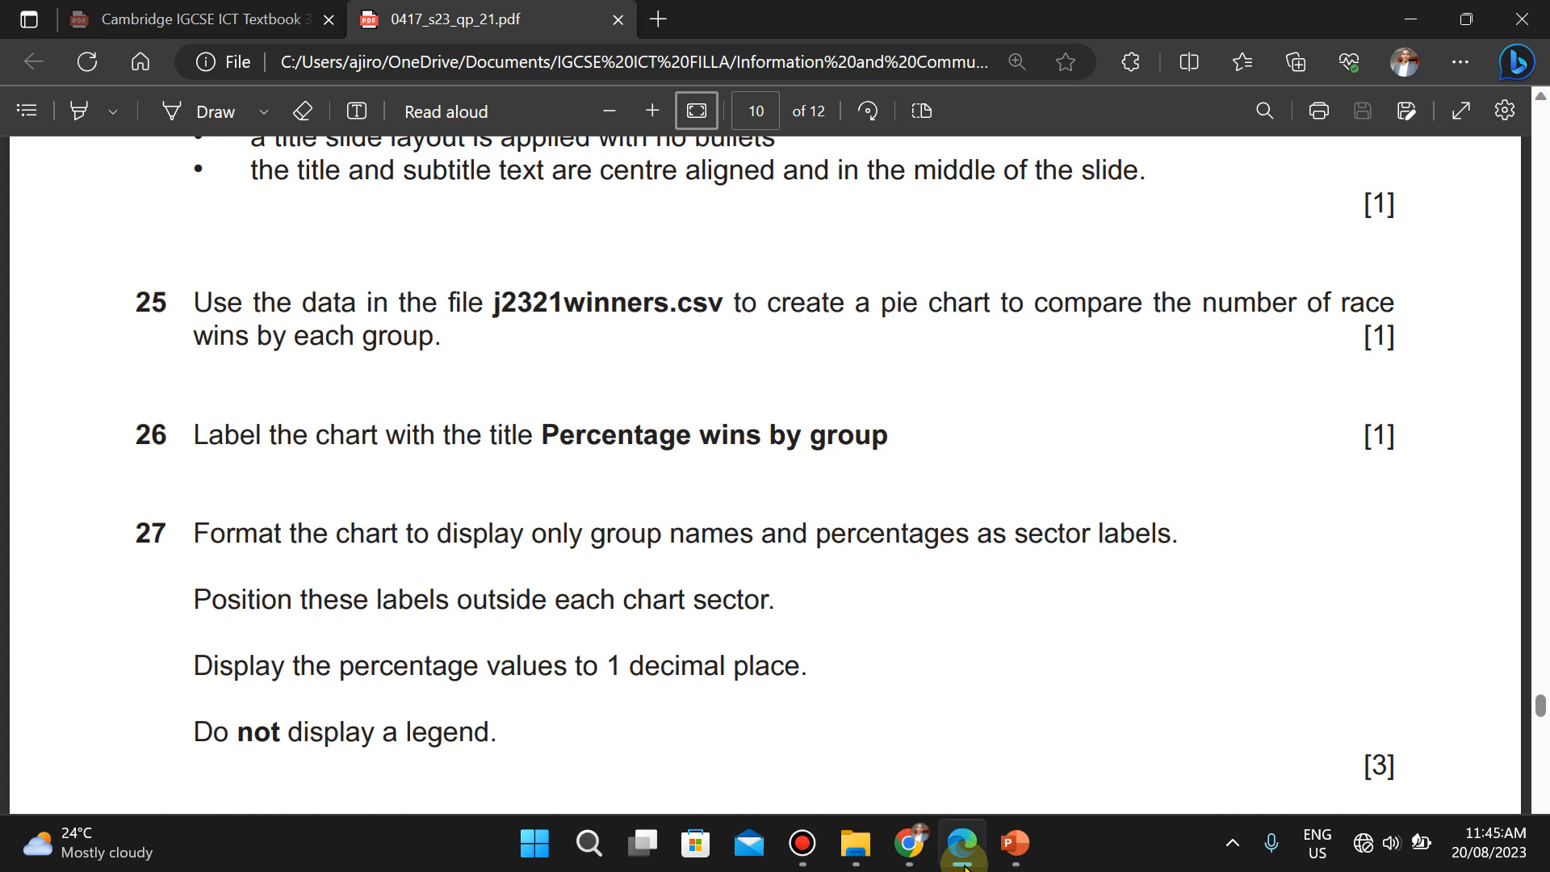
Step: Open the j2321winners file from the source files folder in Excel and close Document Recovery, keeping the recovered files
left_click(855, 845)
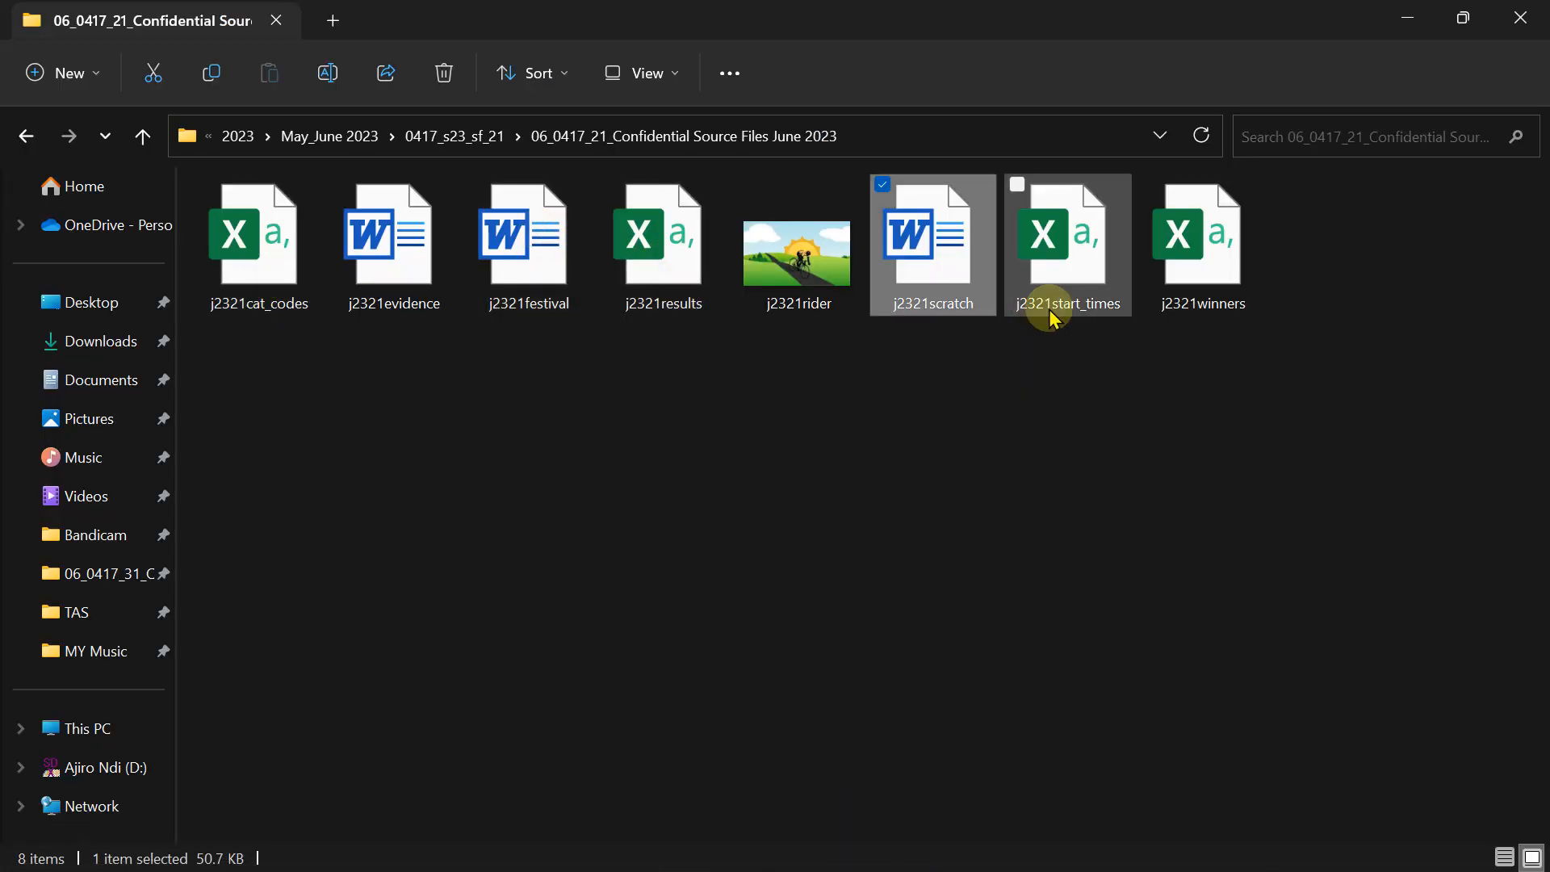
double_click(1201, 250)
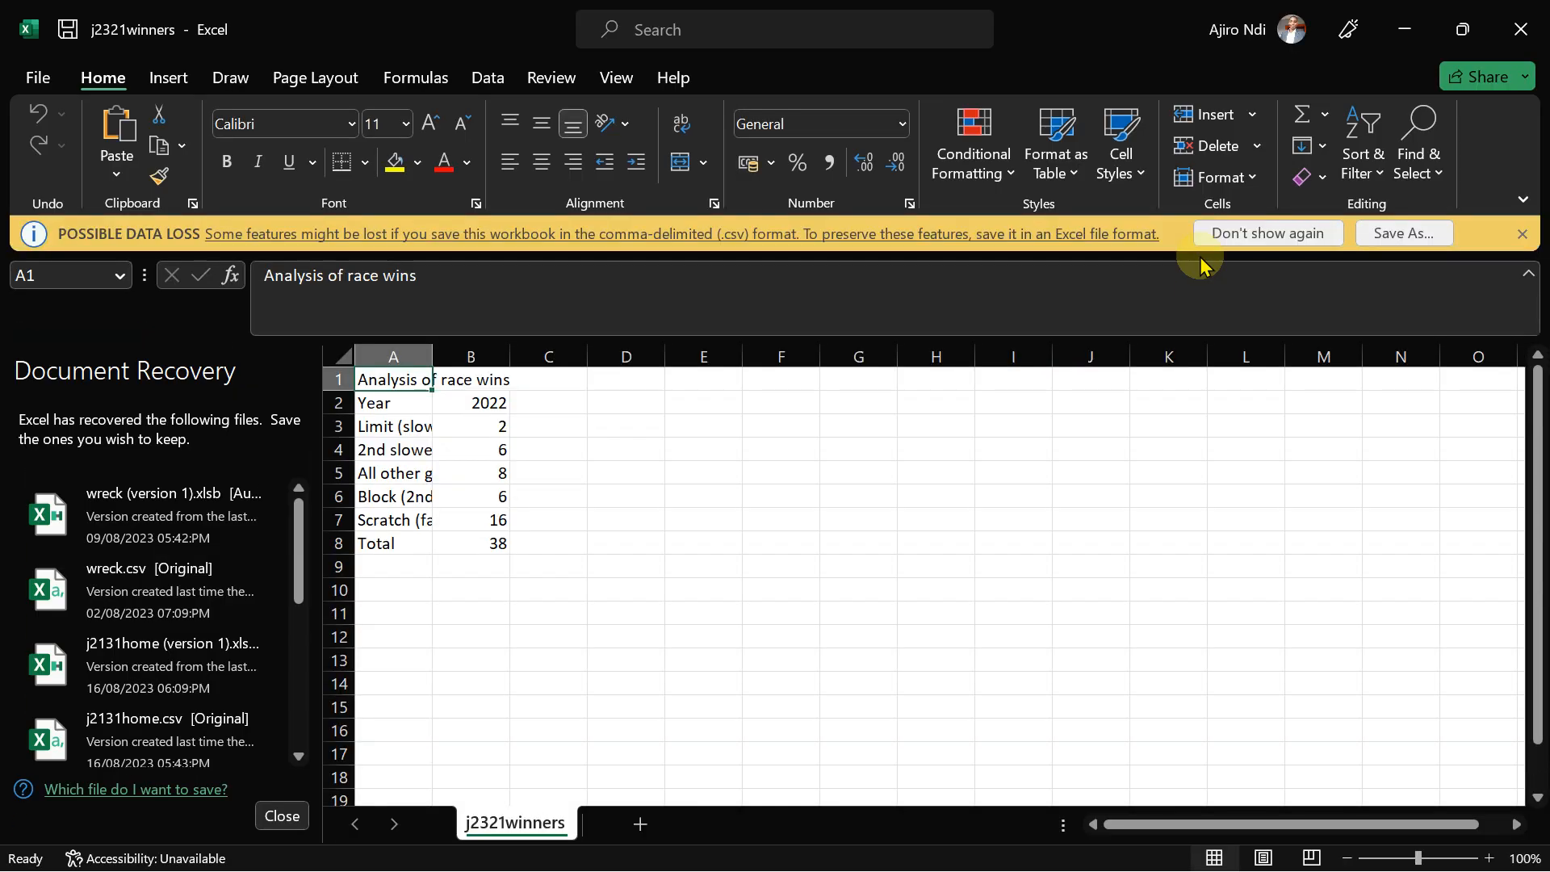
left_click(283, 817)
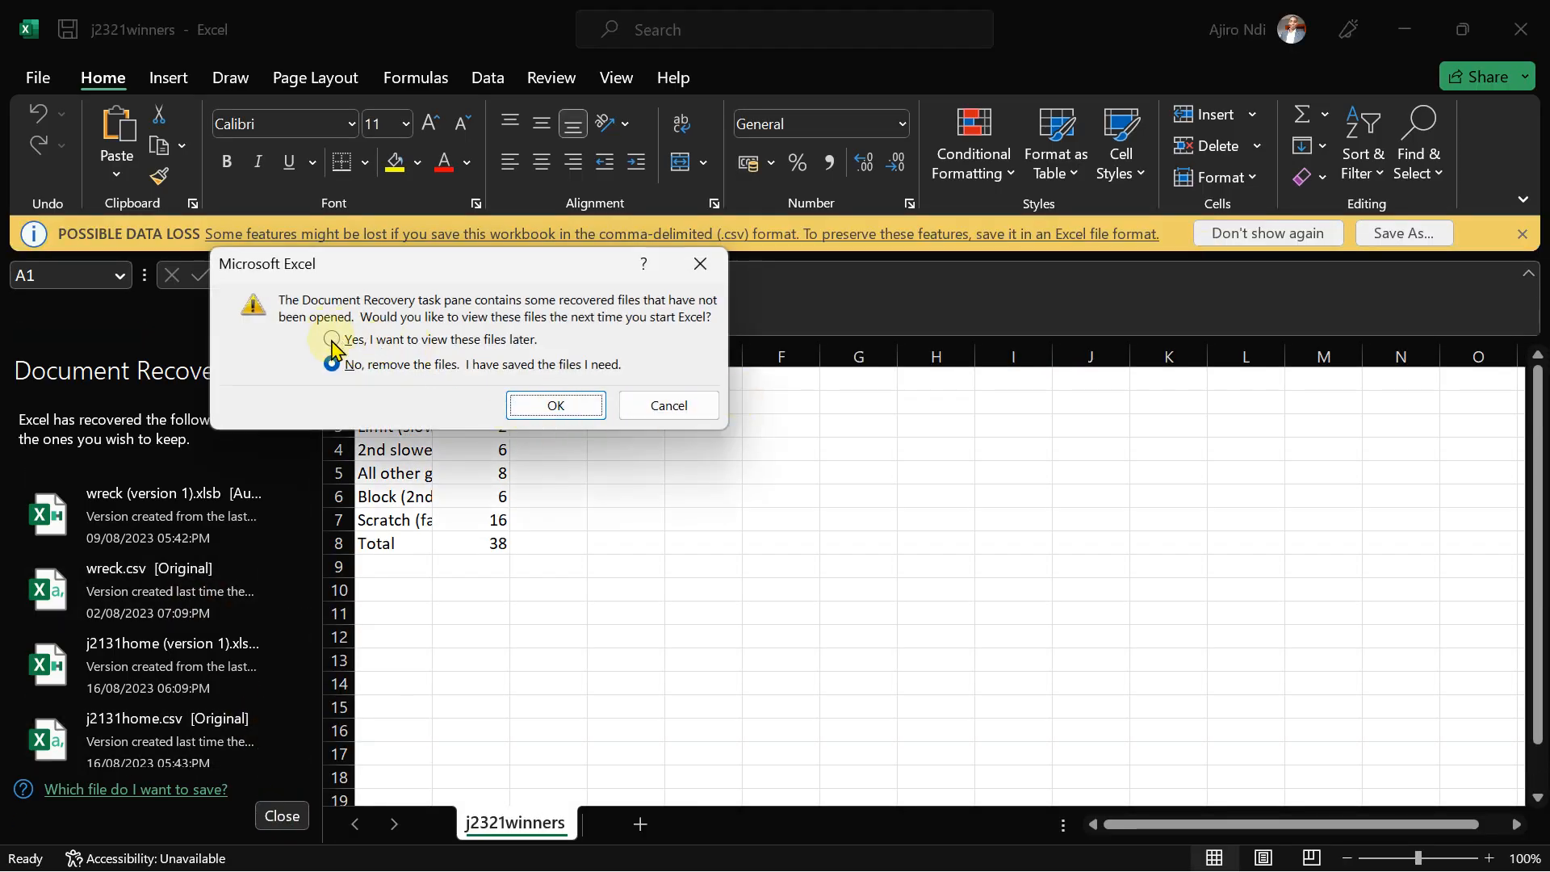
left_click(331, 341)
left_click(549, 406)
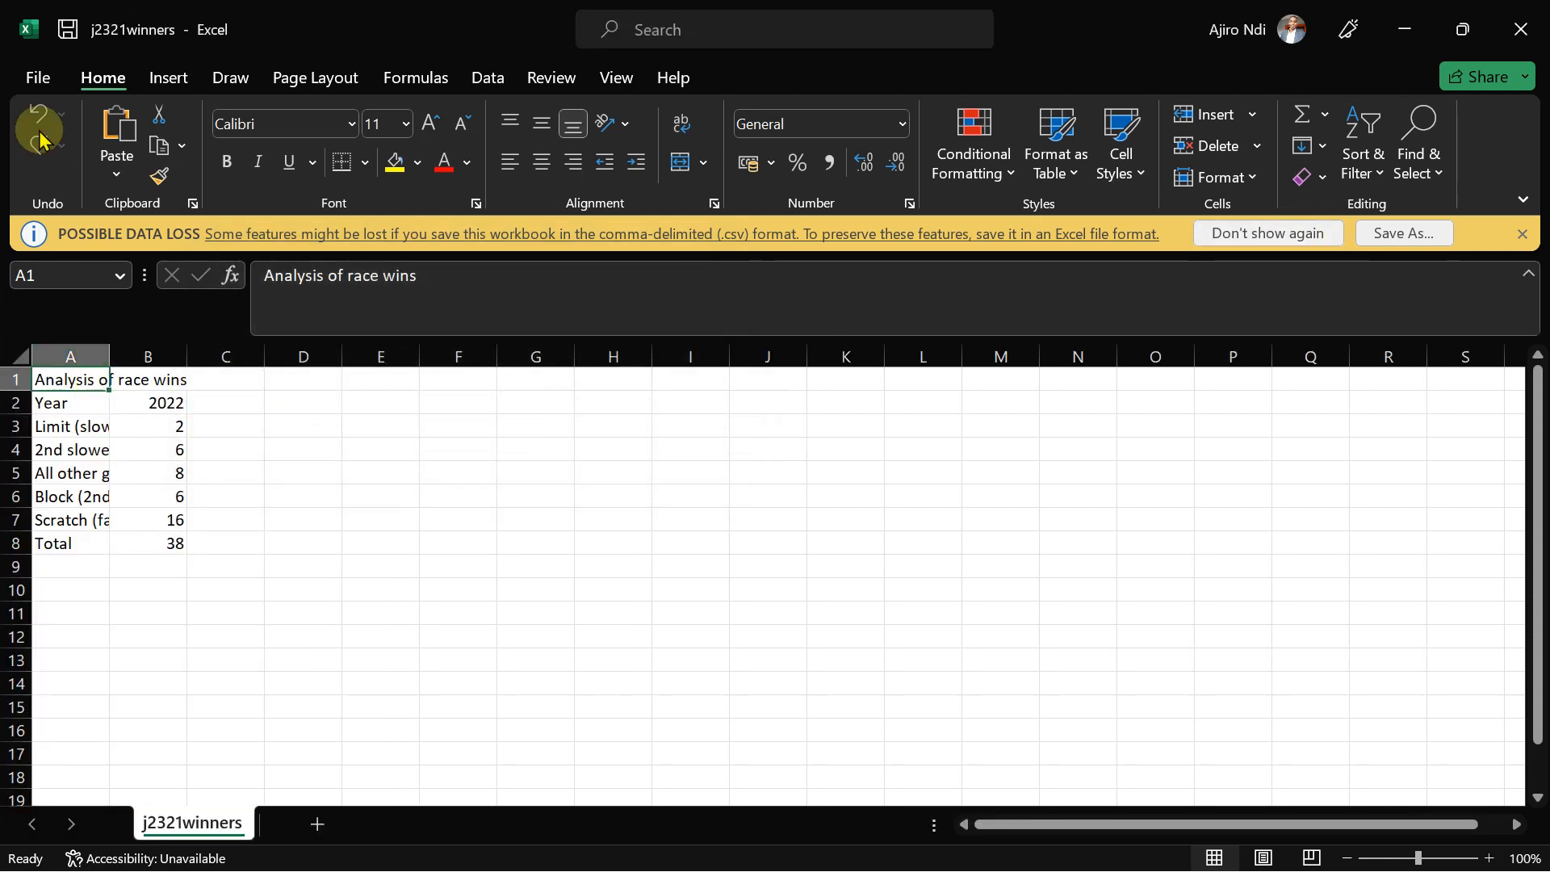
Step: Save a copy as Winners in Excel Workbook format in the 06_0417_21_Confidential Source Files June 2023 folder
left_click(34, 72)
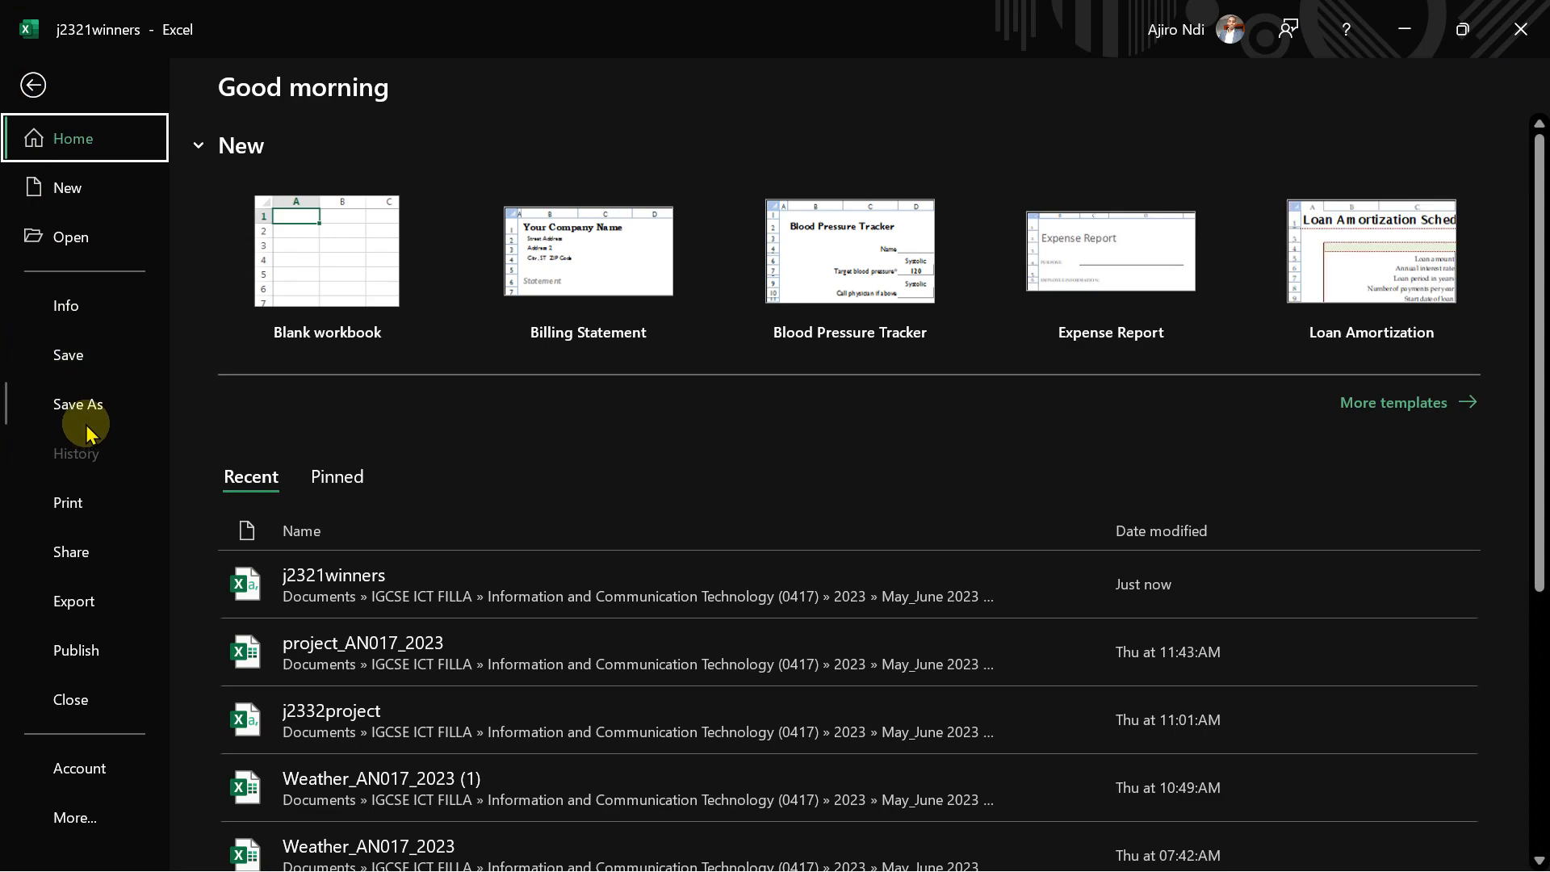
left_click(87, 426)
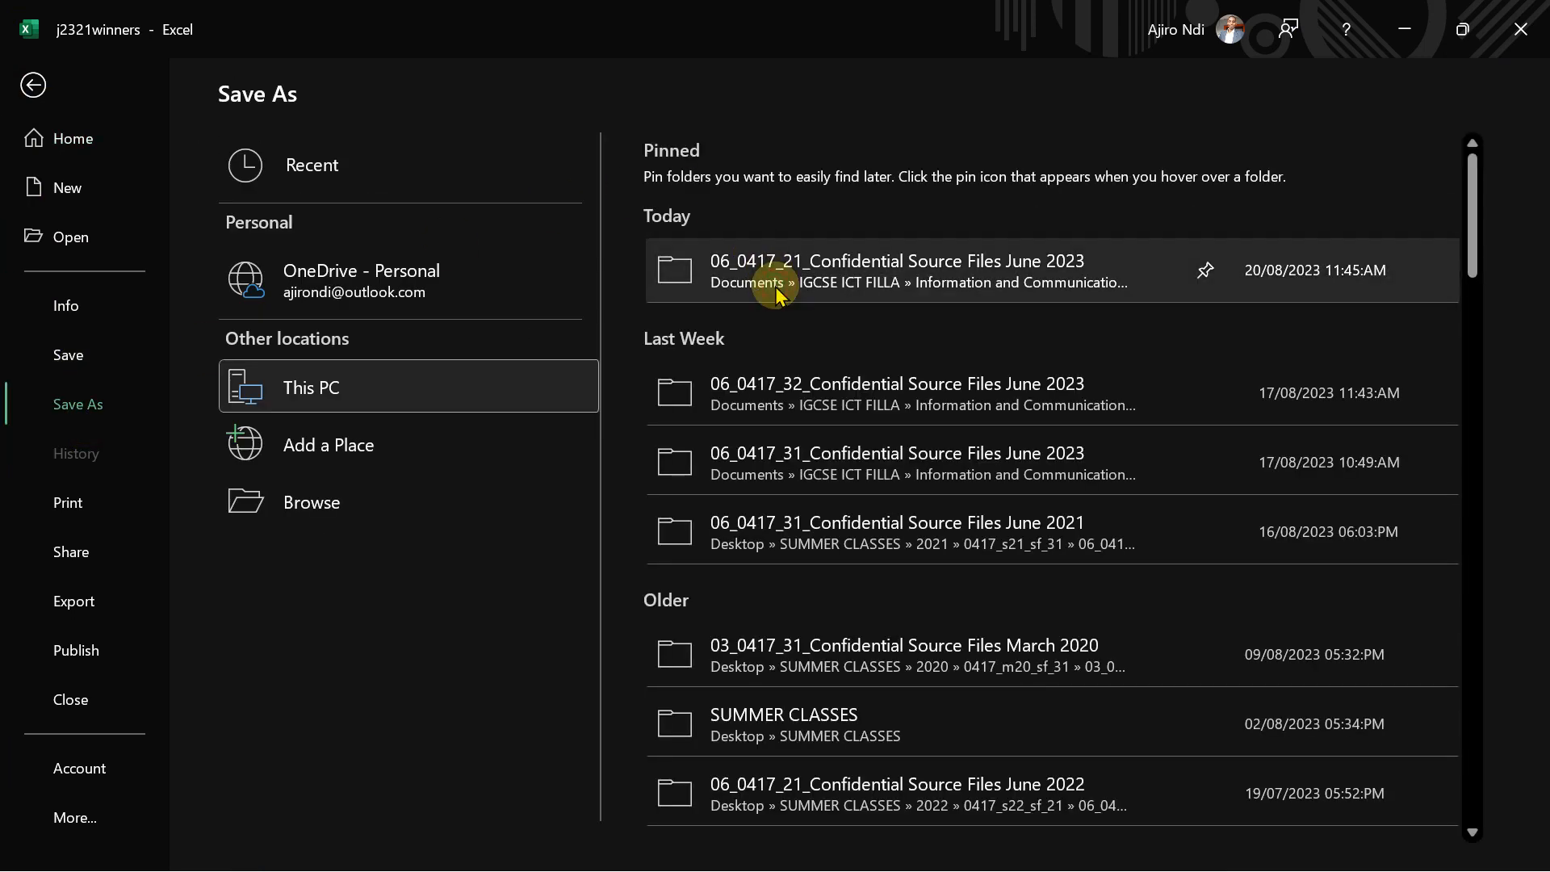
left_click(777, 294)
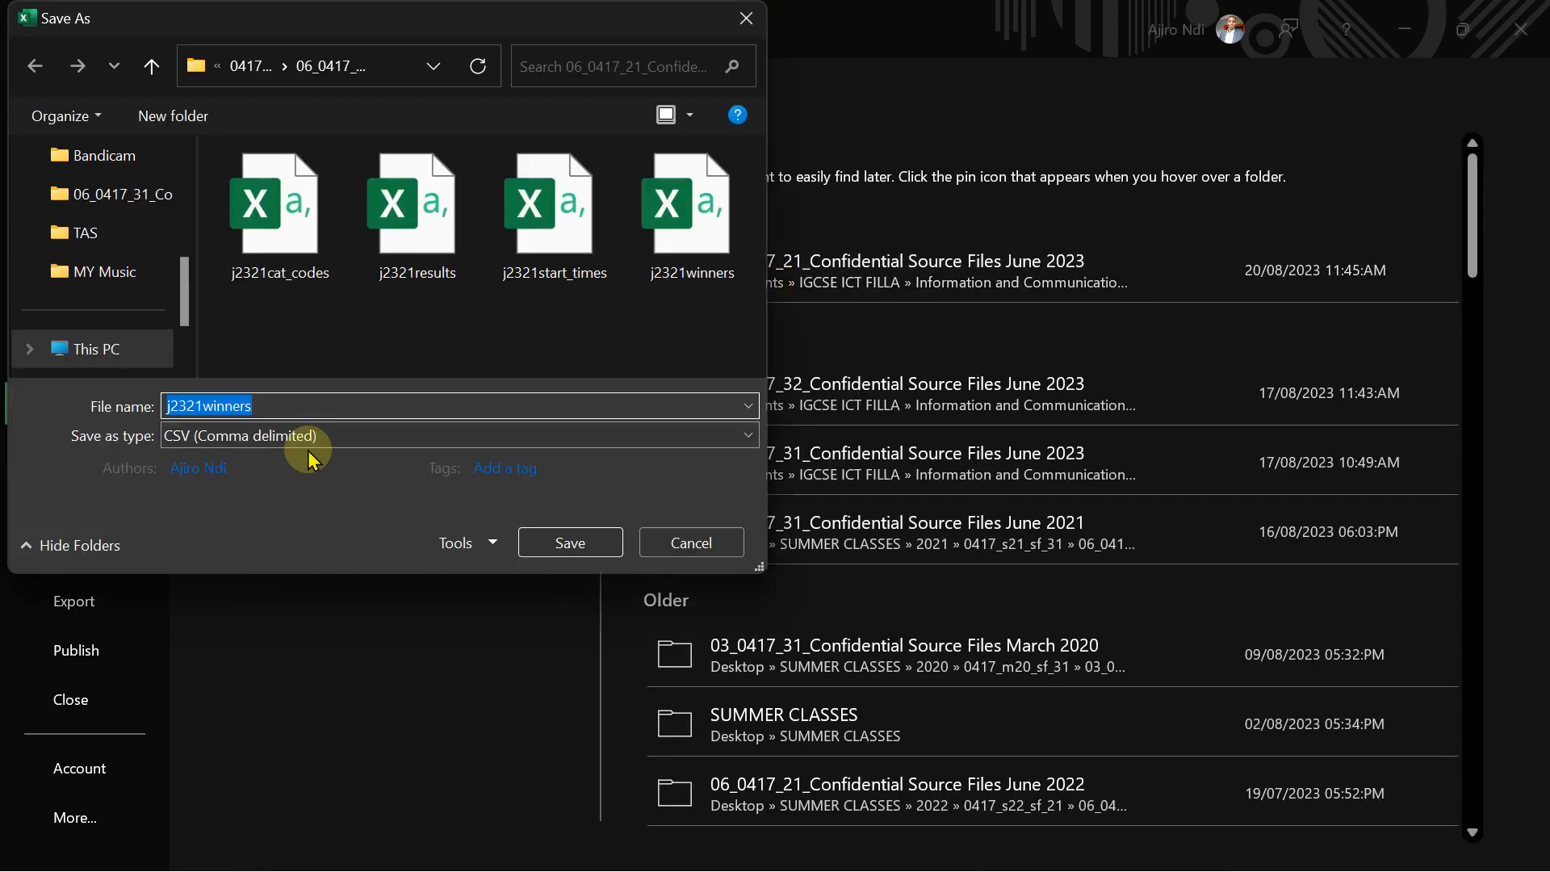
type("Wu")
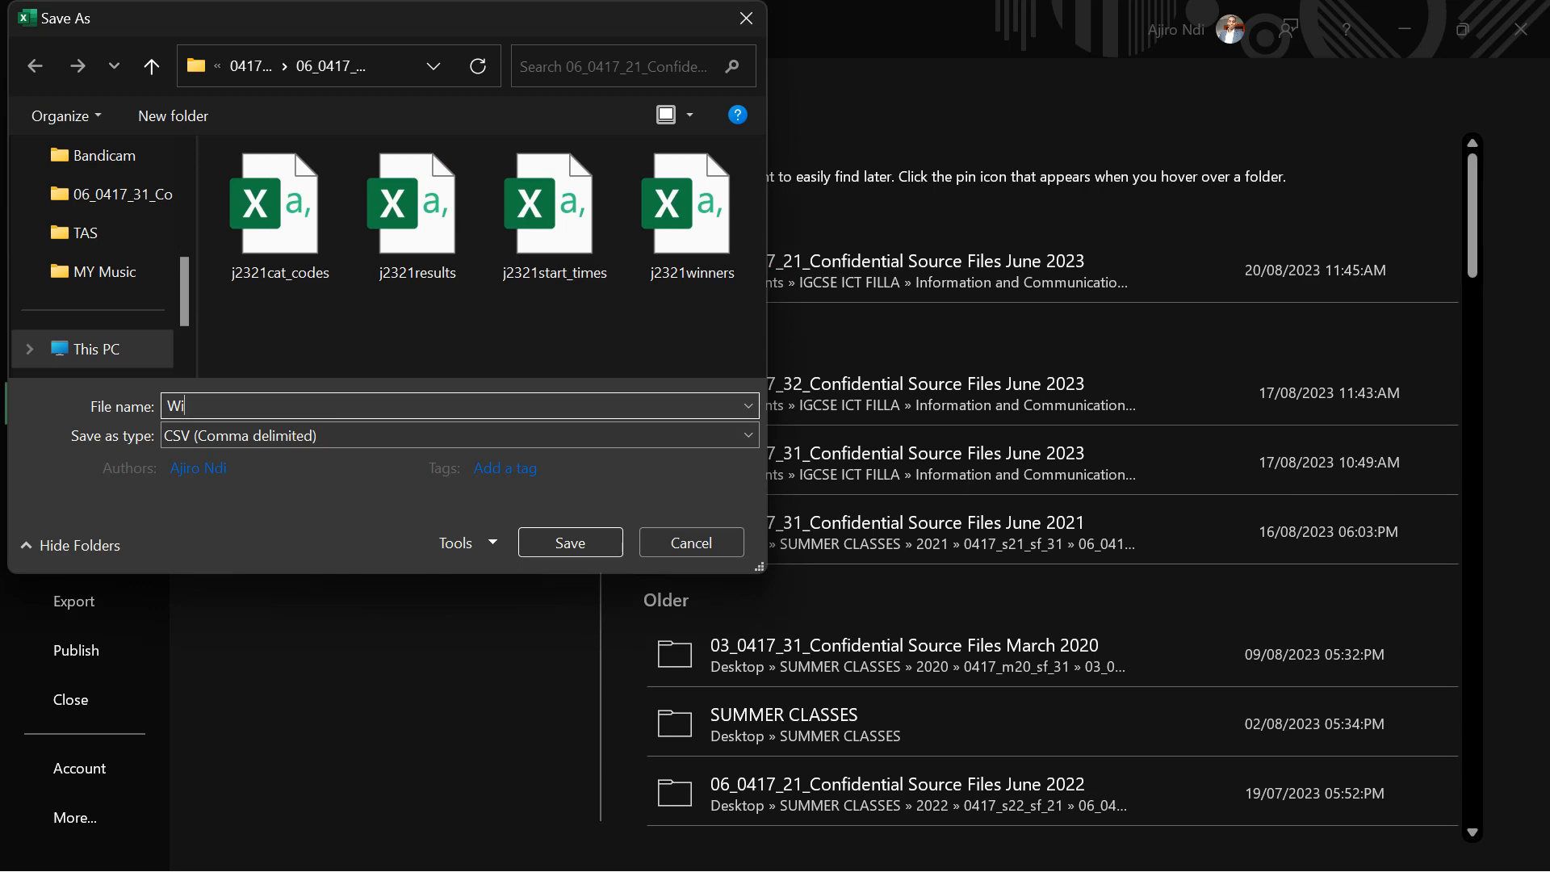
type("nners")
left_click(402, 436)
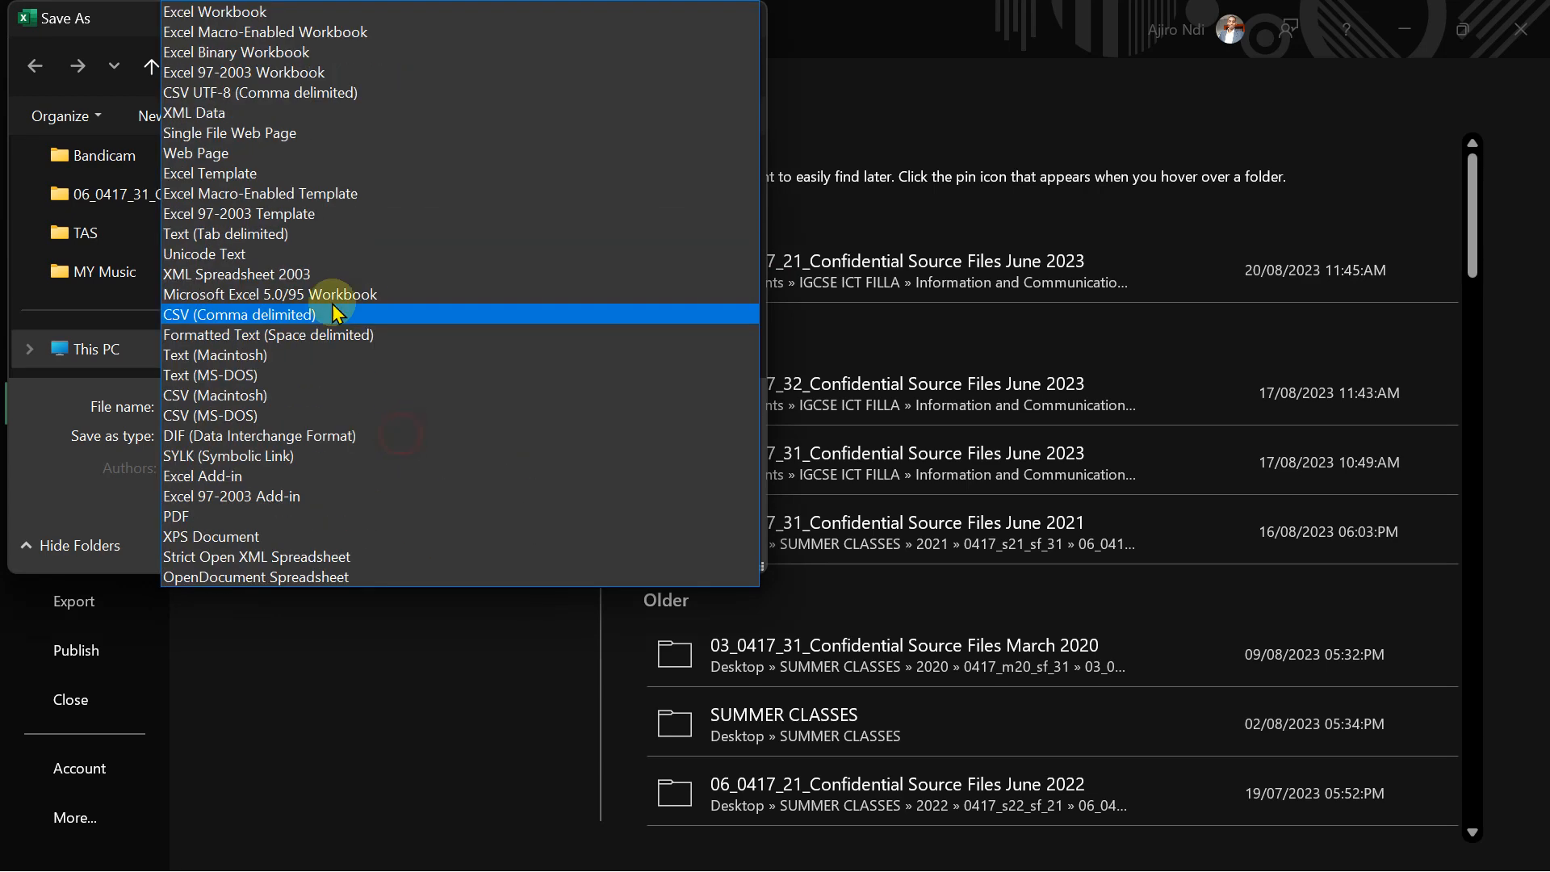
left_click(239, 14)
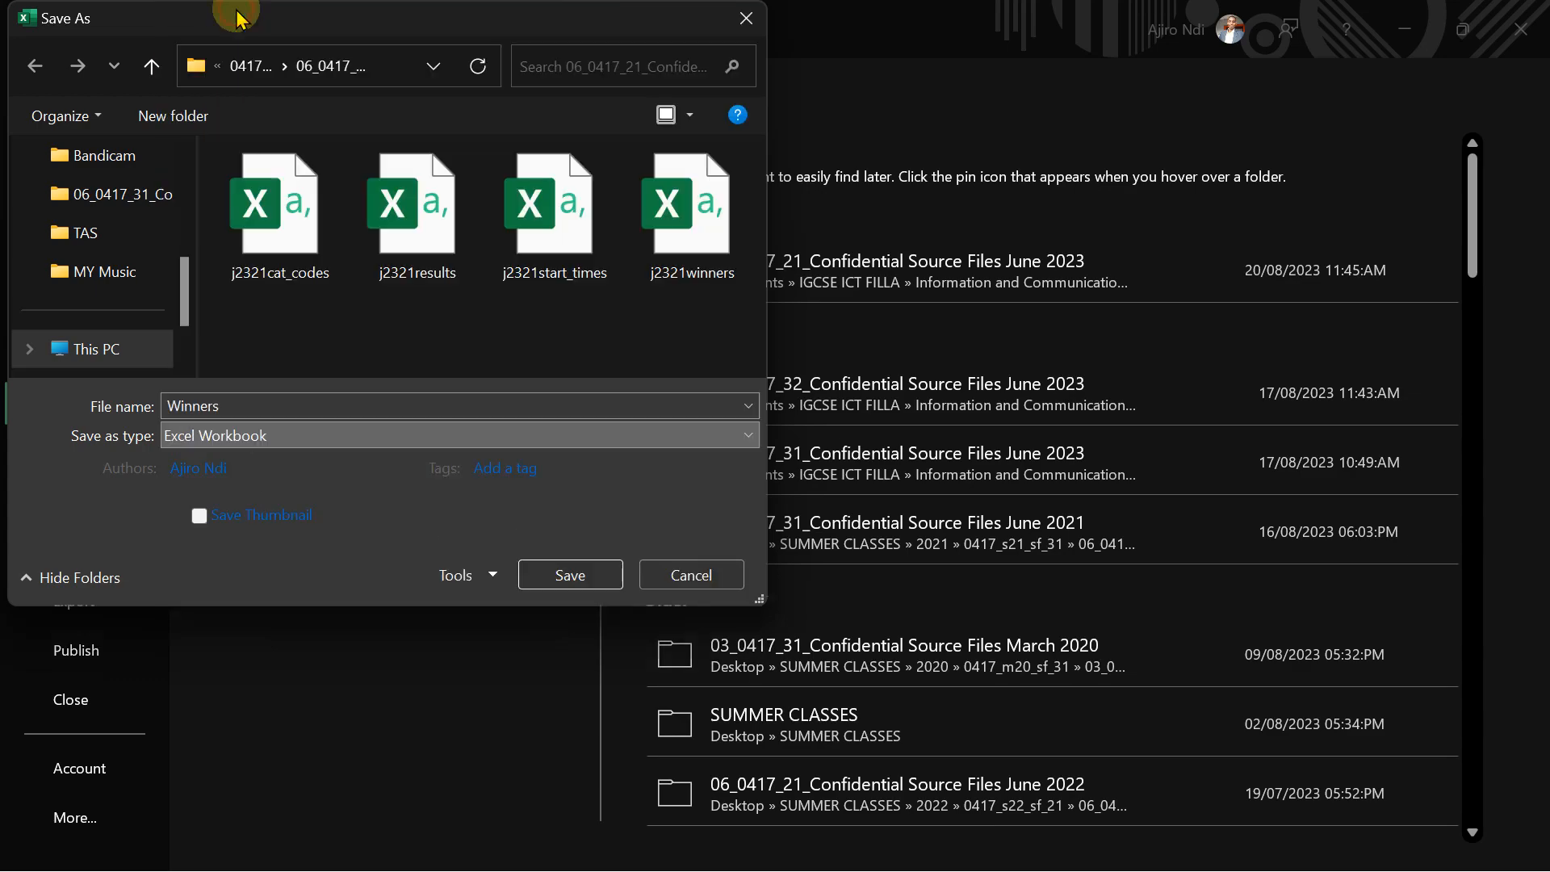
left_click(545, 576)
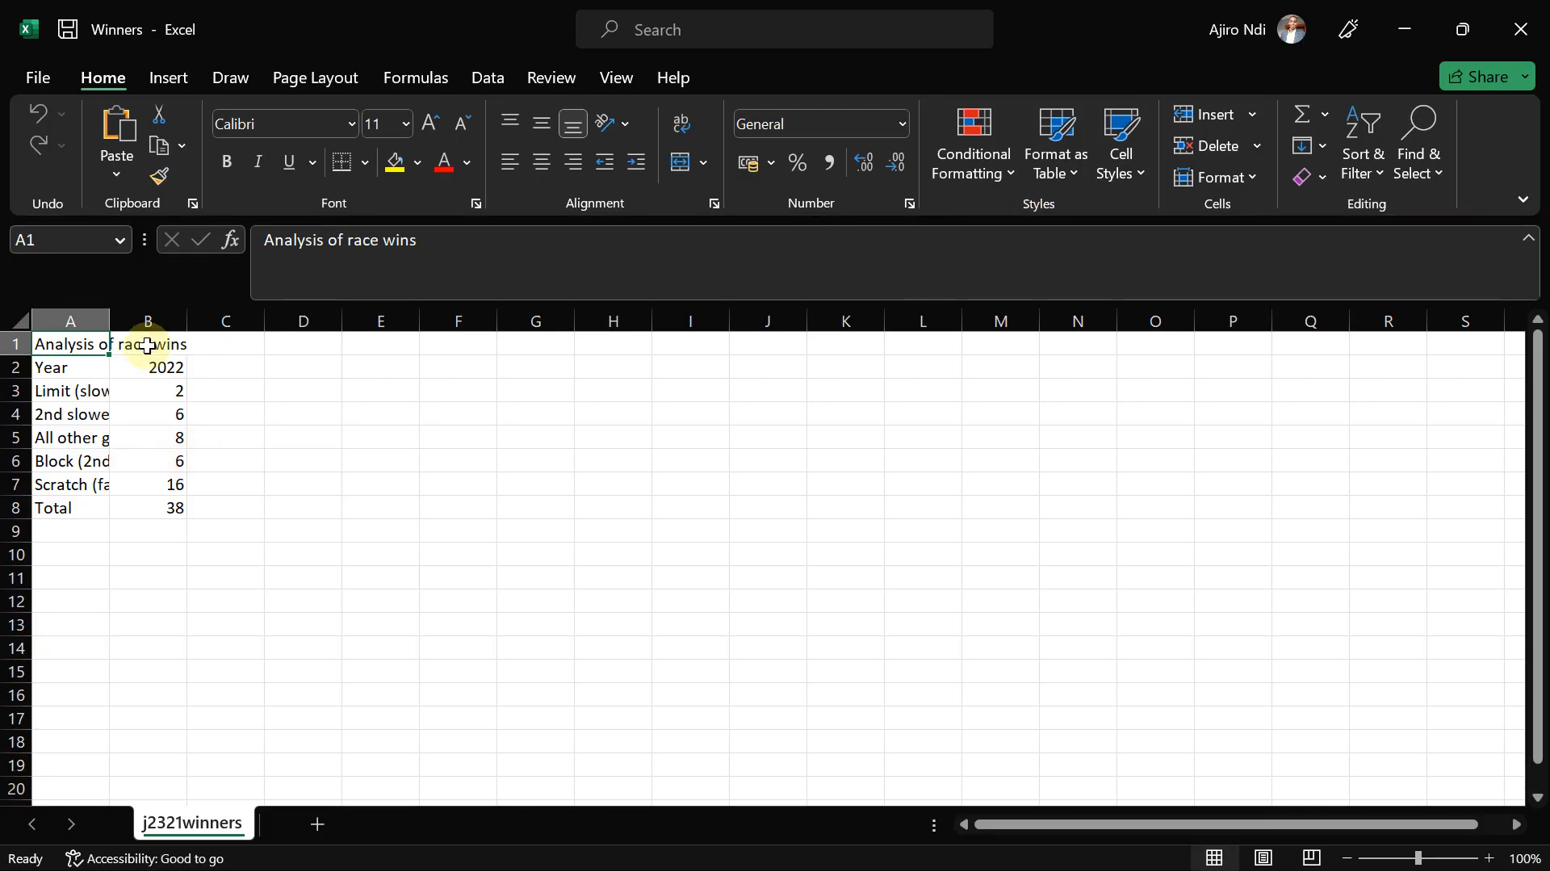
Step: Auto-fit the width of all columns in the j2321winners sheet to their contents
left_click(25, 322)
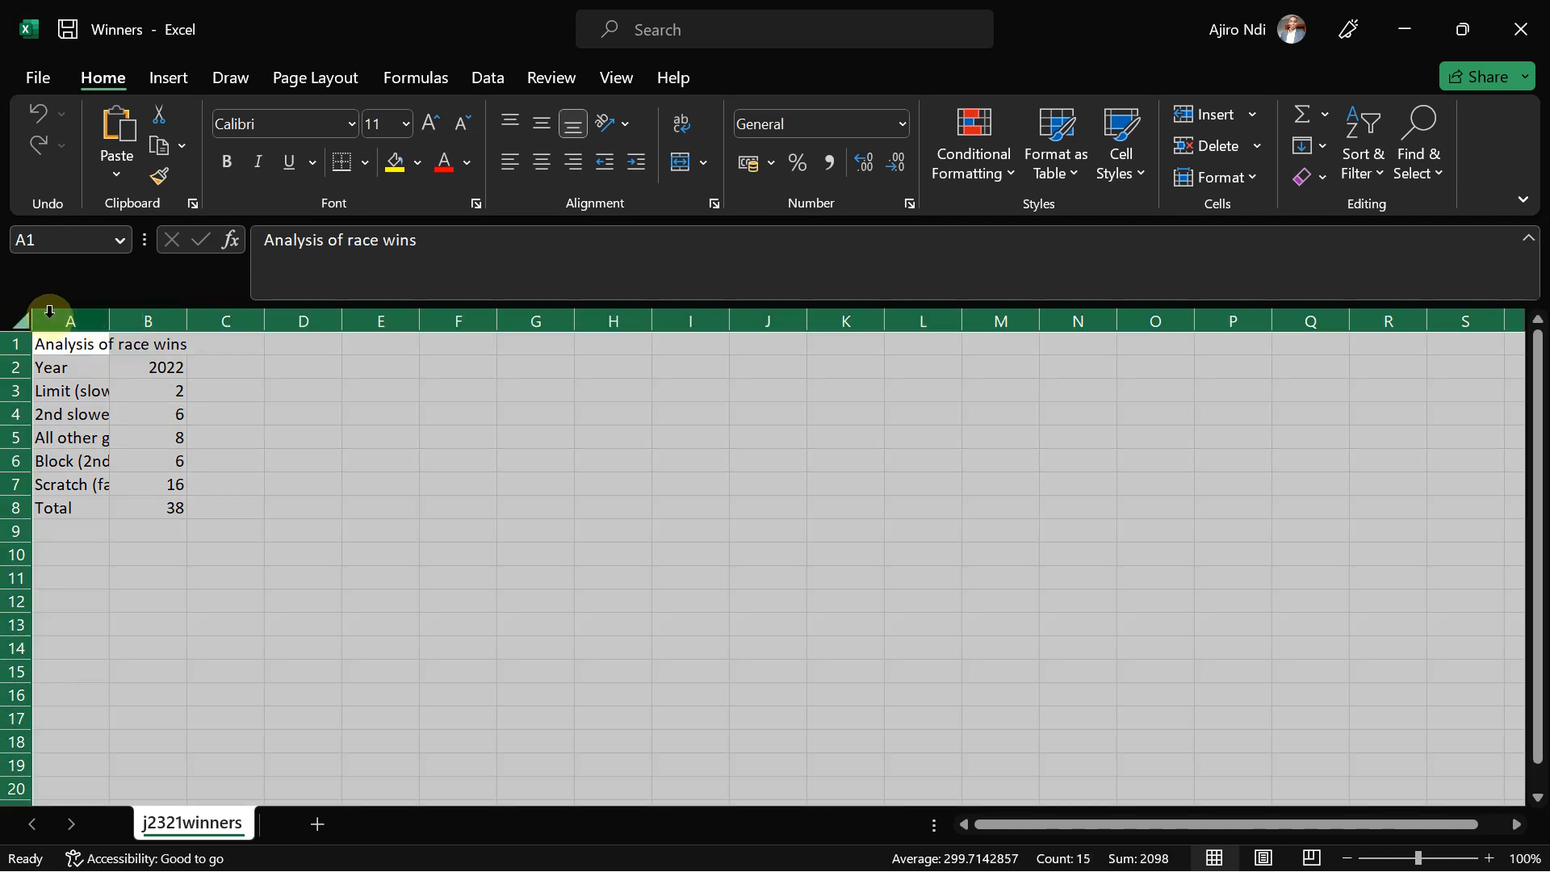
double_click(107, 316)
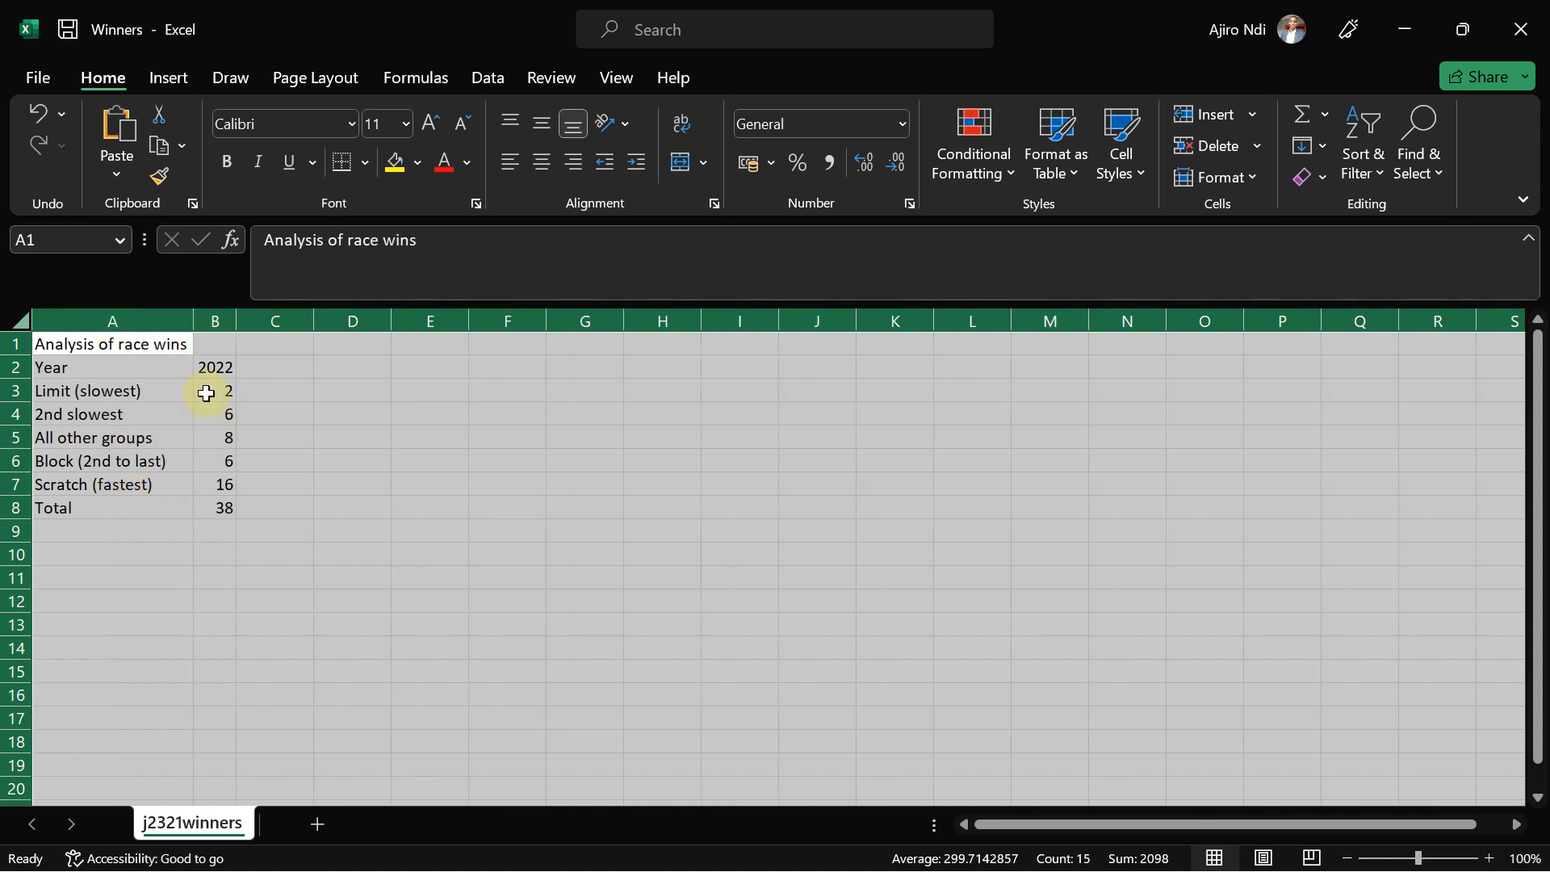
left_click(379, 502)
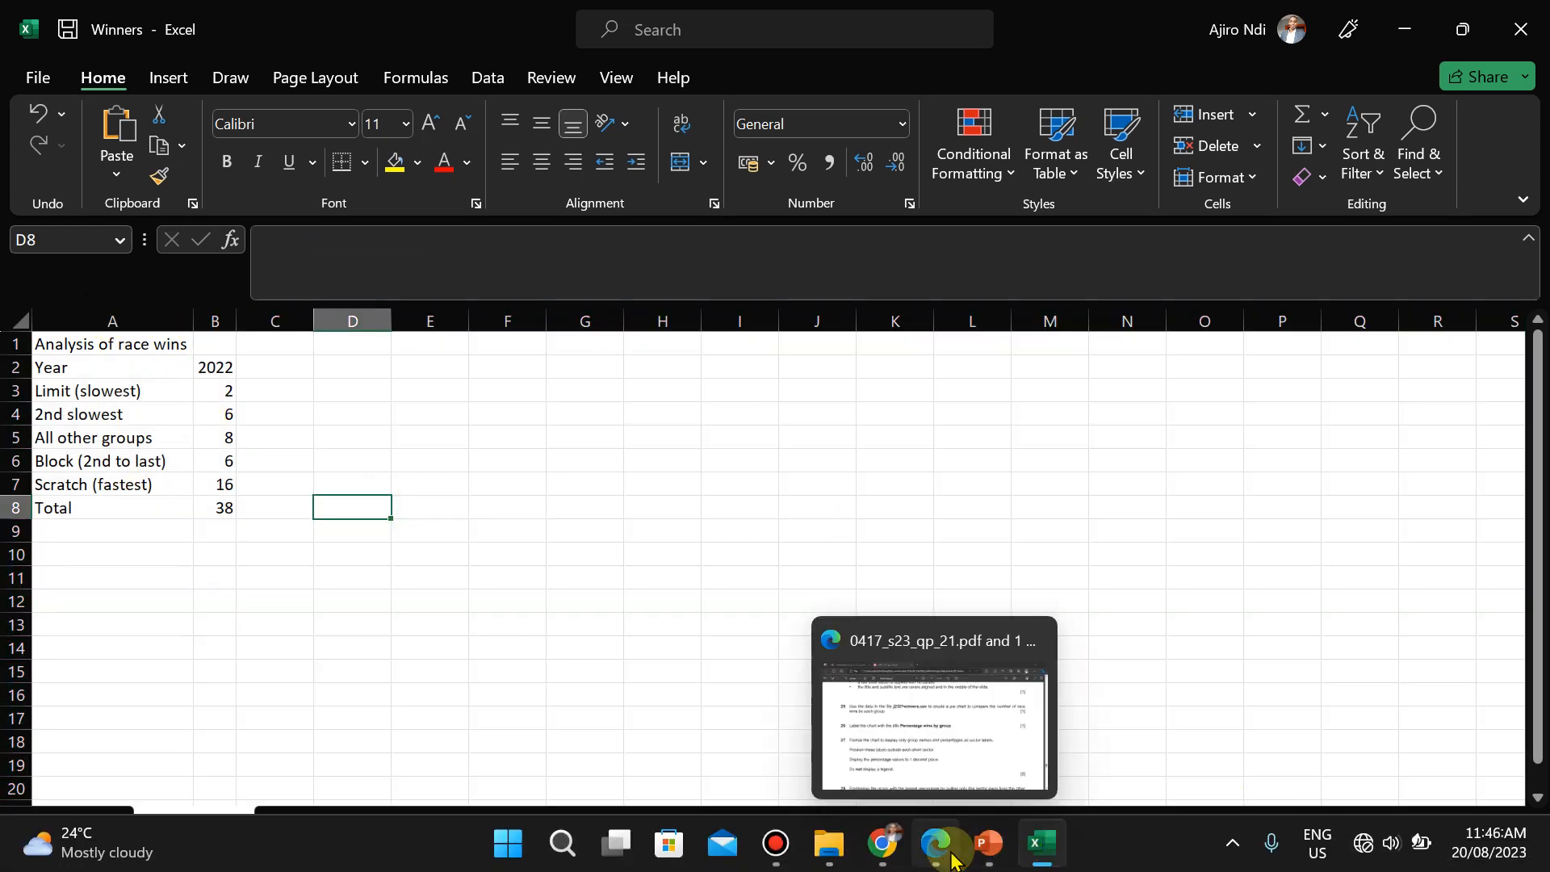
Step: Check the pie chart requirements in questions 25 to 27 of the exam paper in Edge and return to Excel
left_click(952, 857)
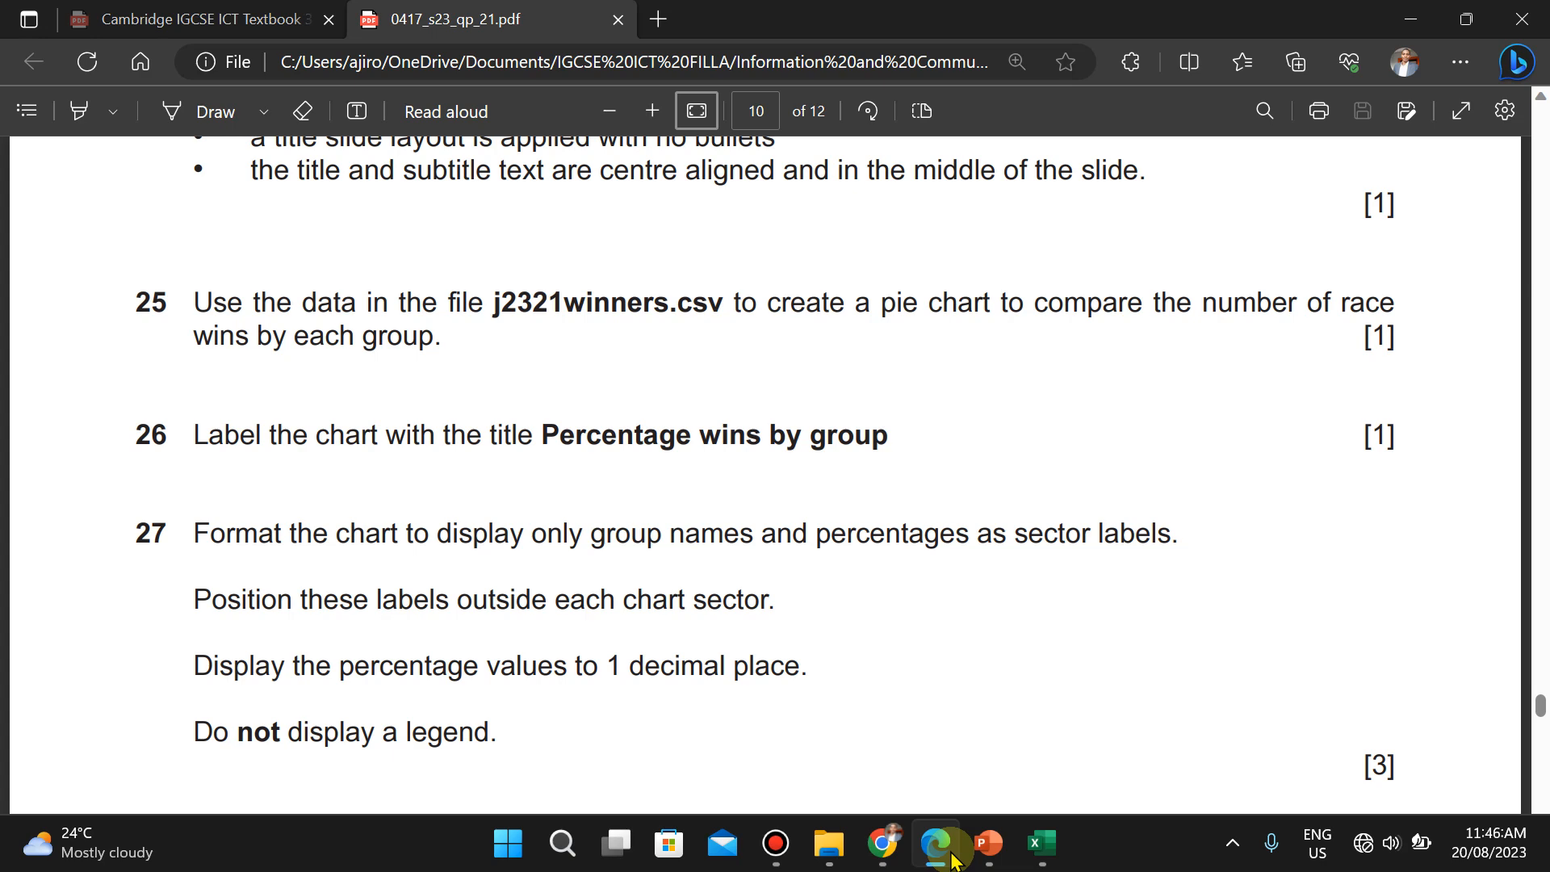
left_click(993, 850)
left_click(993, 849)
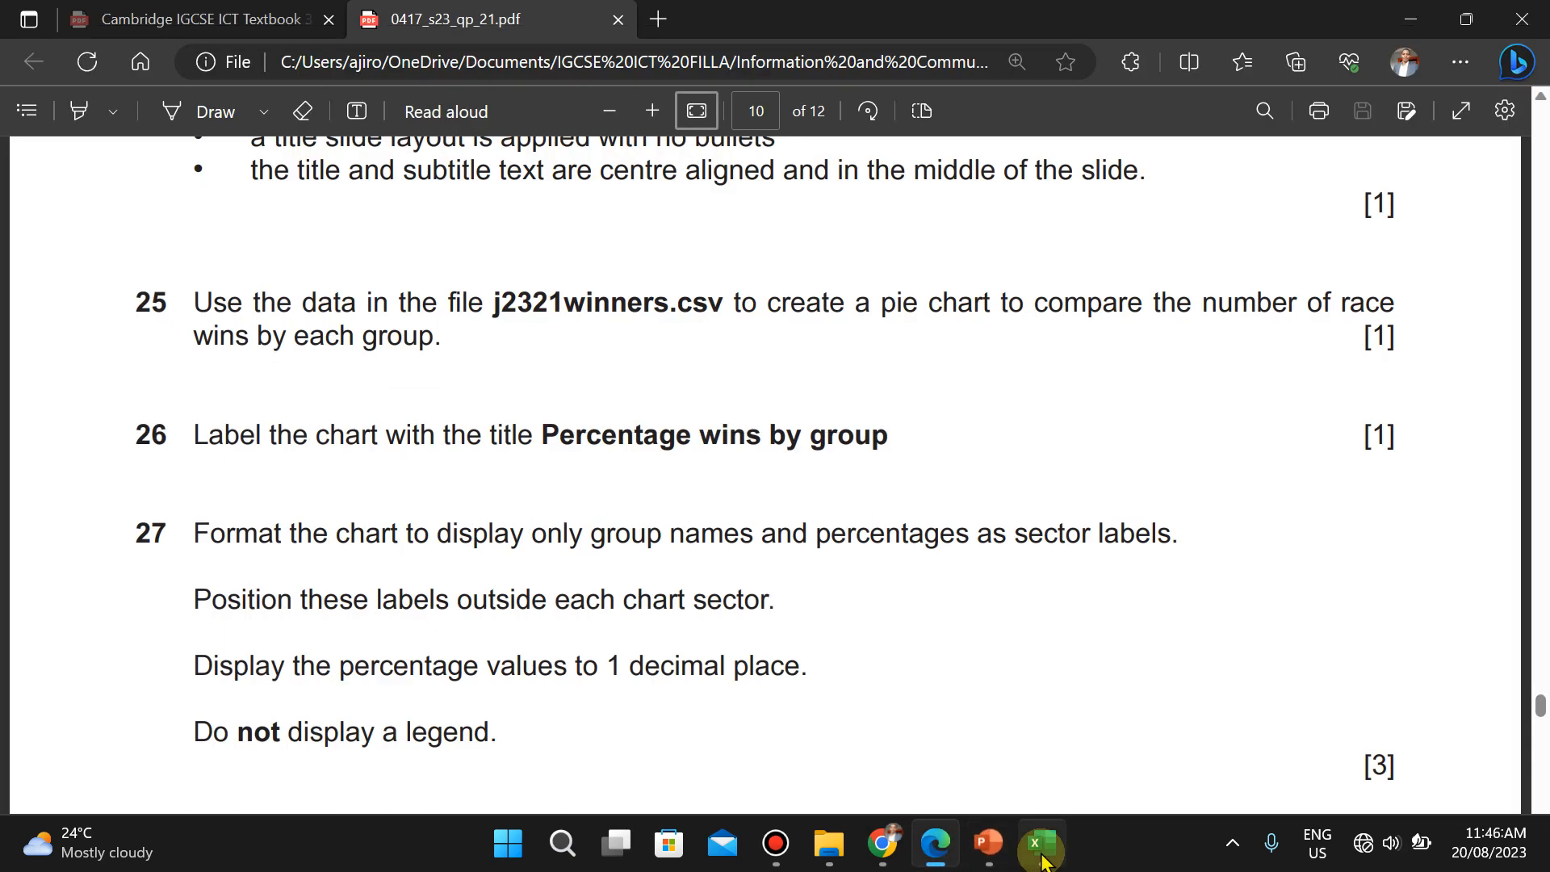
left_click(1041, 849)
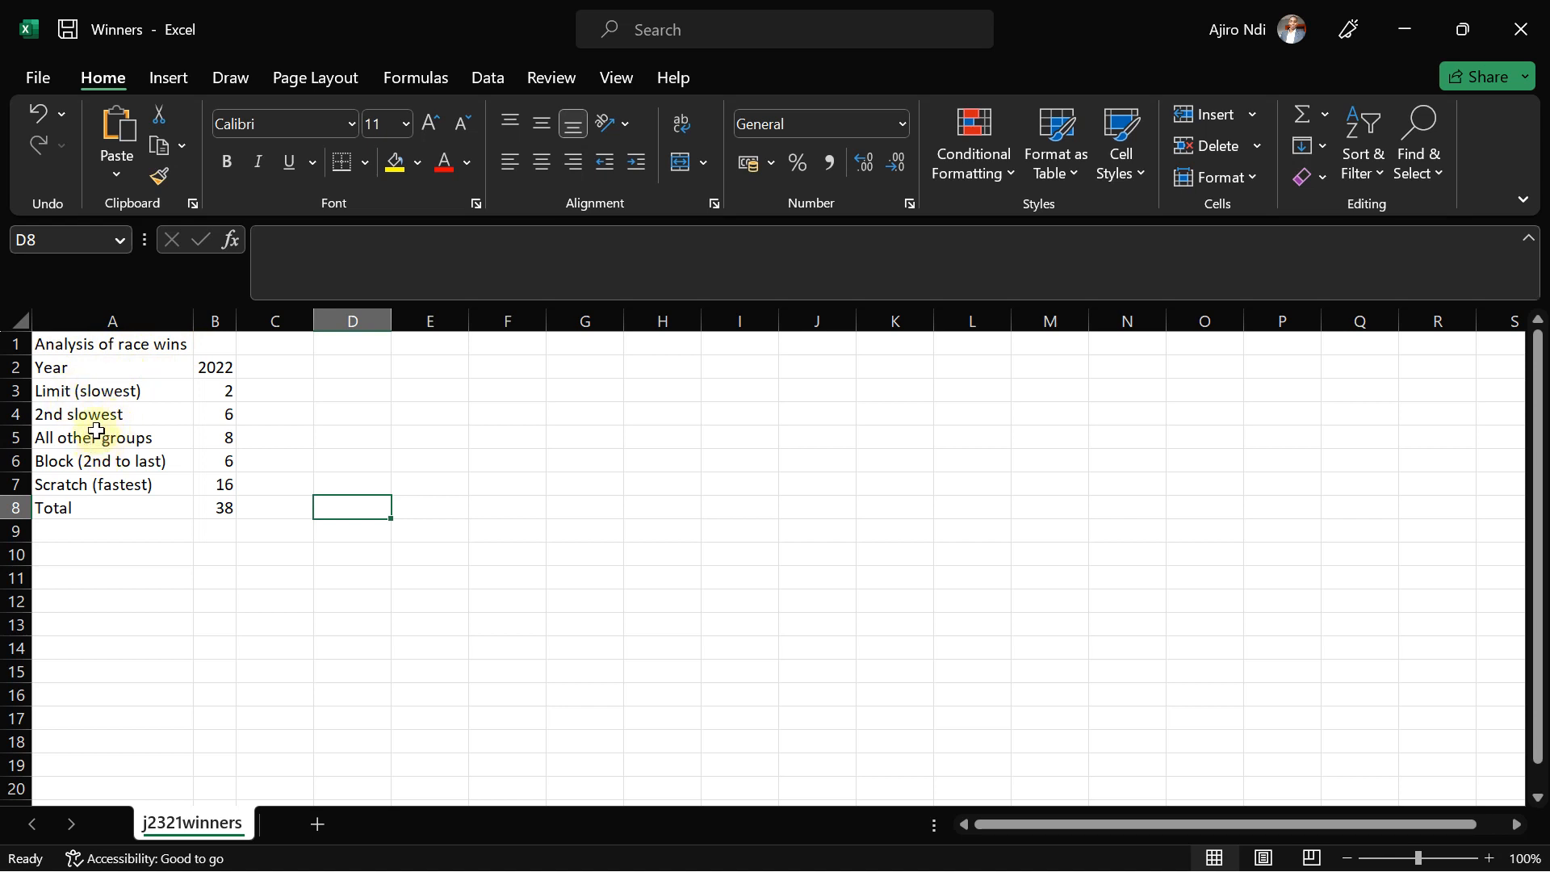
Step: Insert a 2-D pie chart of the group names and race wins in A3:B7, excluding the total
left_click_drag(76, 395, 221, 488)
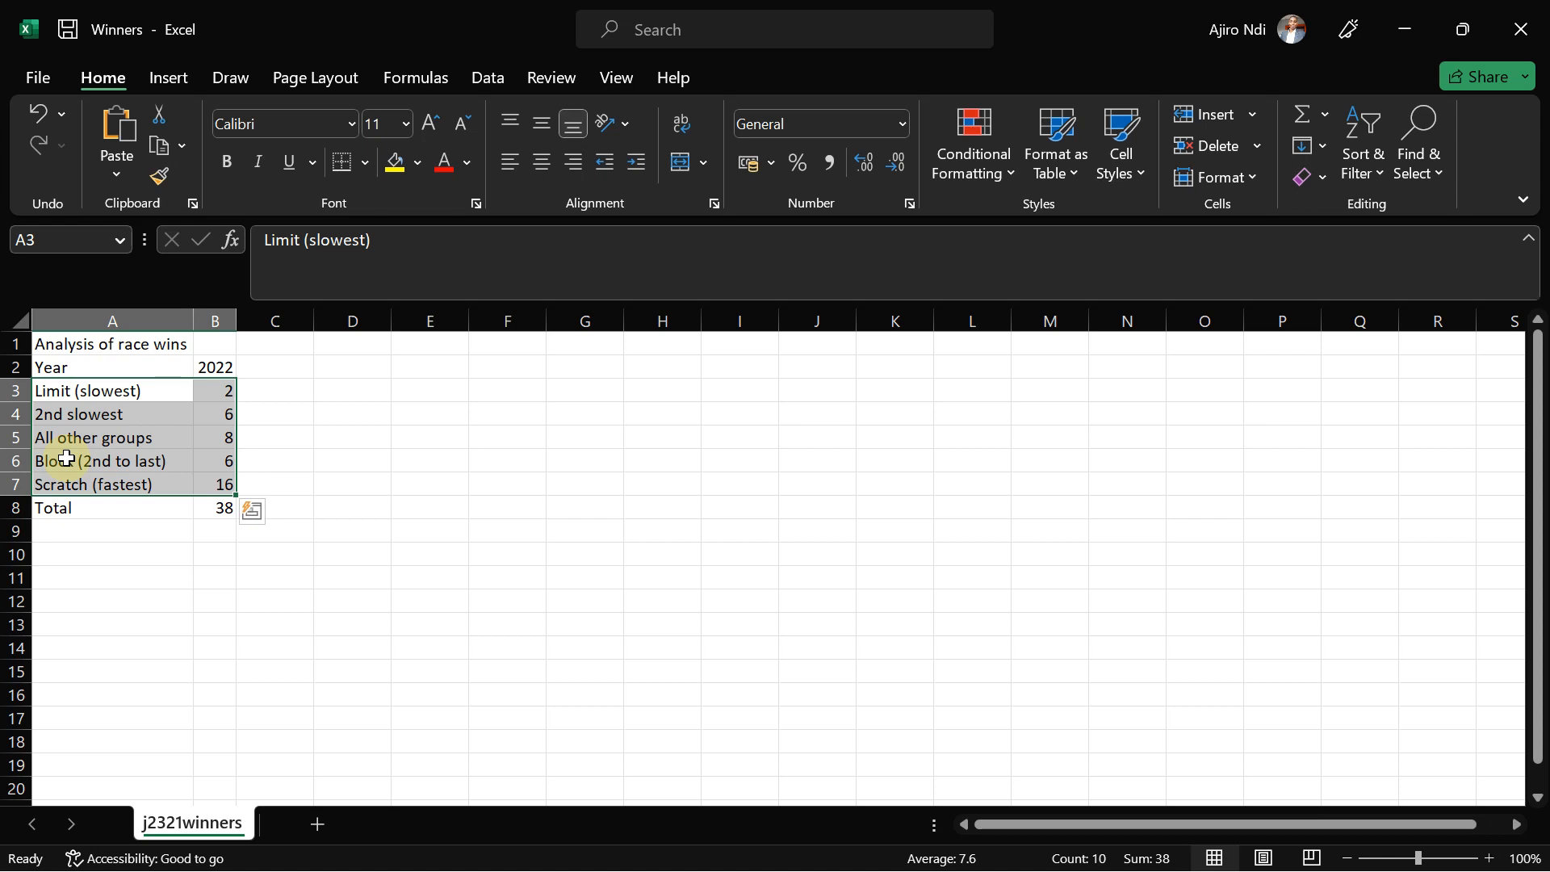
left_click(171, 81)
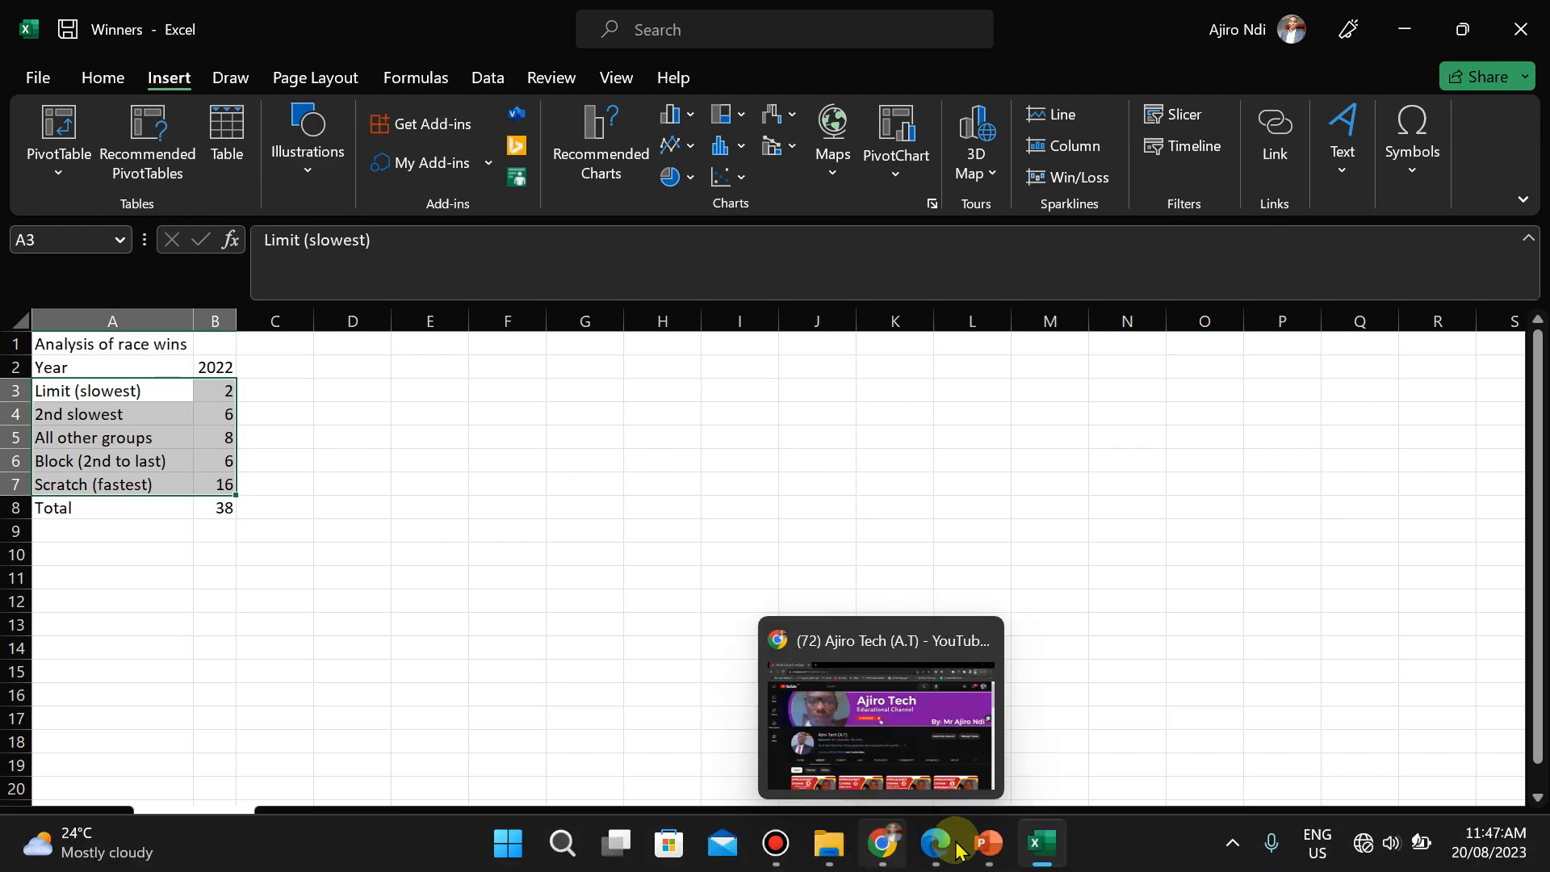
left_click(936, 848)
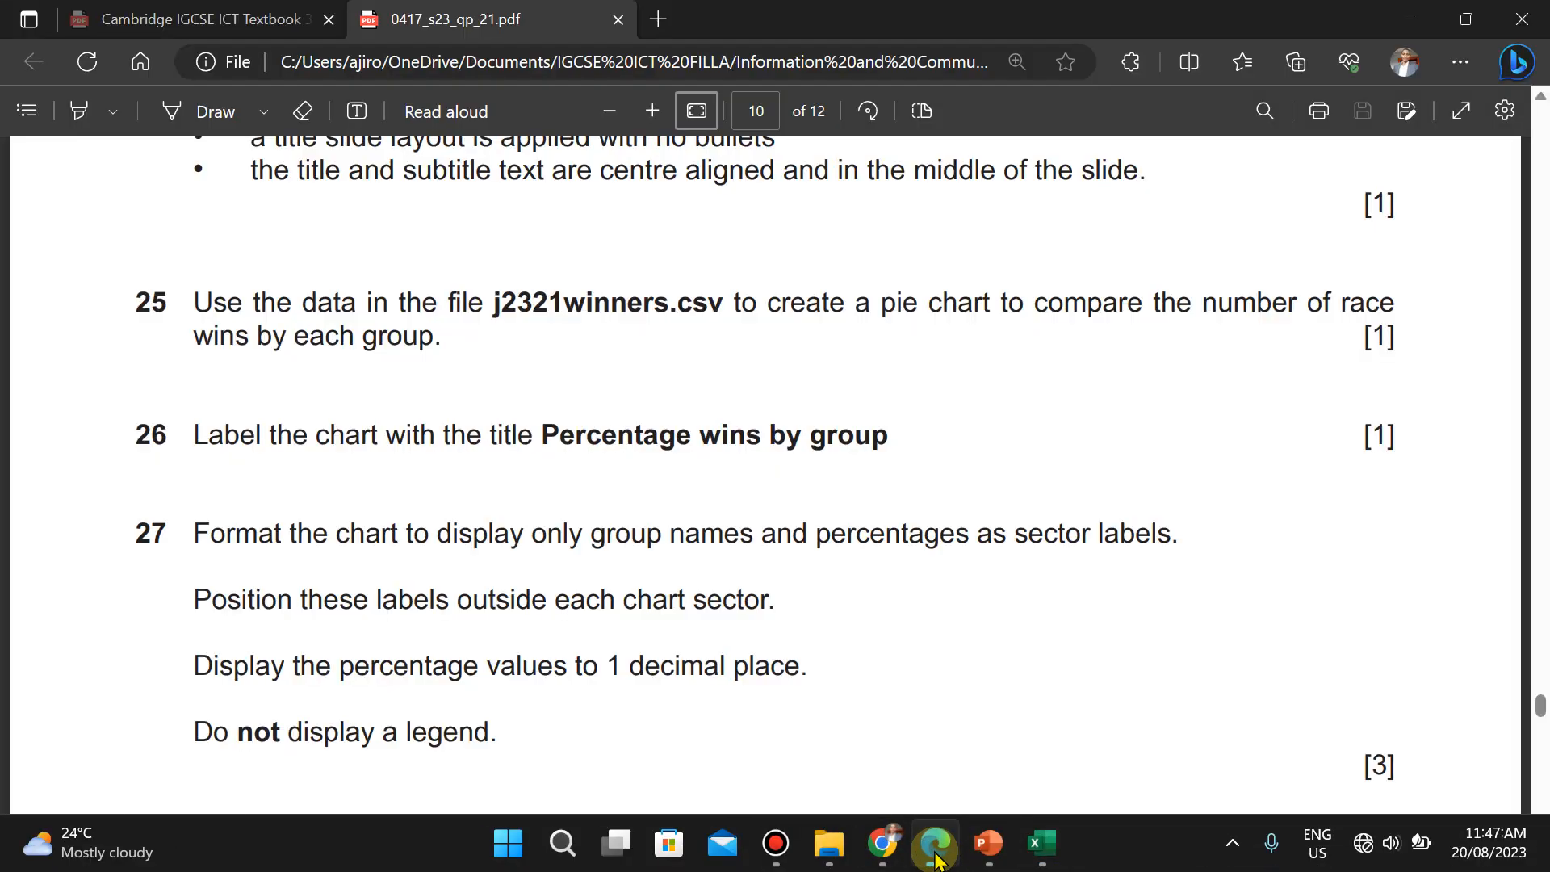
left_click(936, 847)
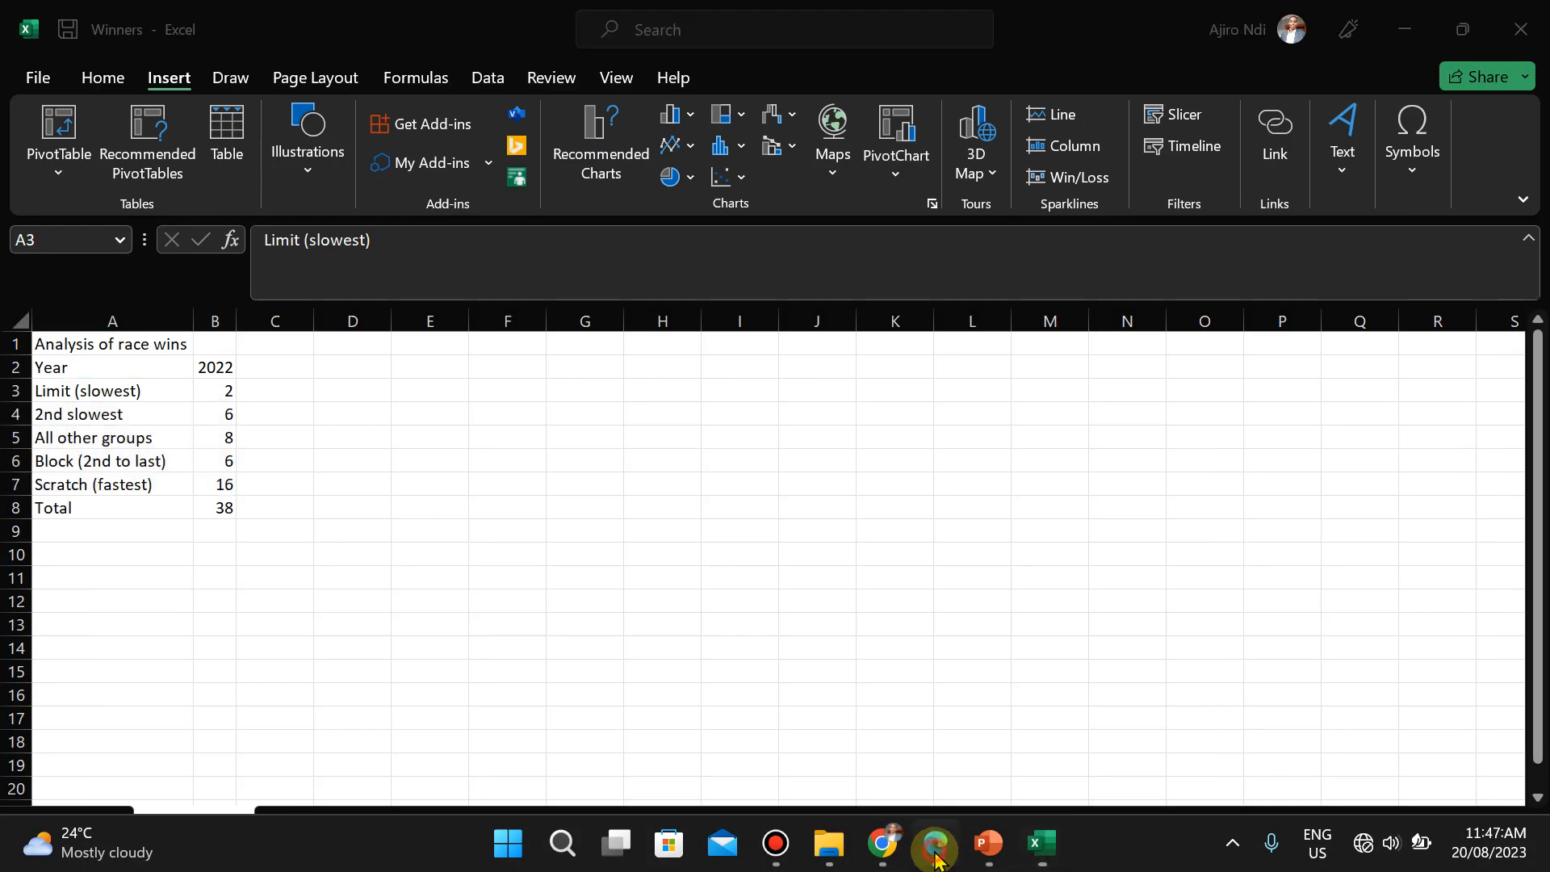
left_click(936, 847)
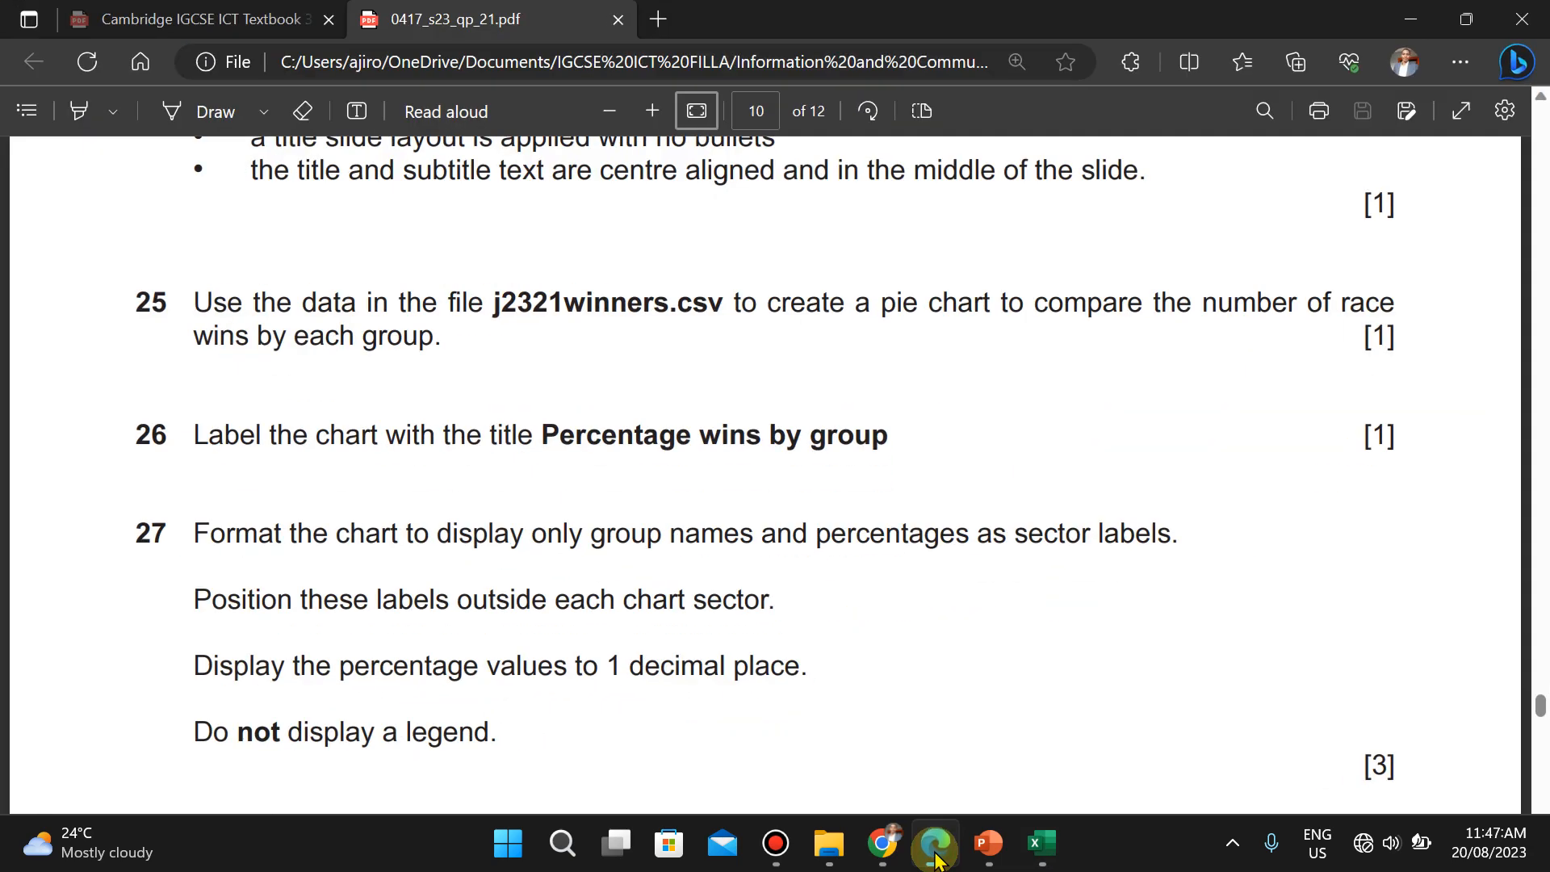
left_click(937, 848)
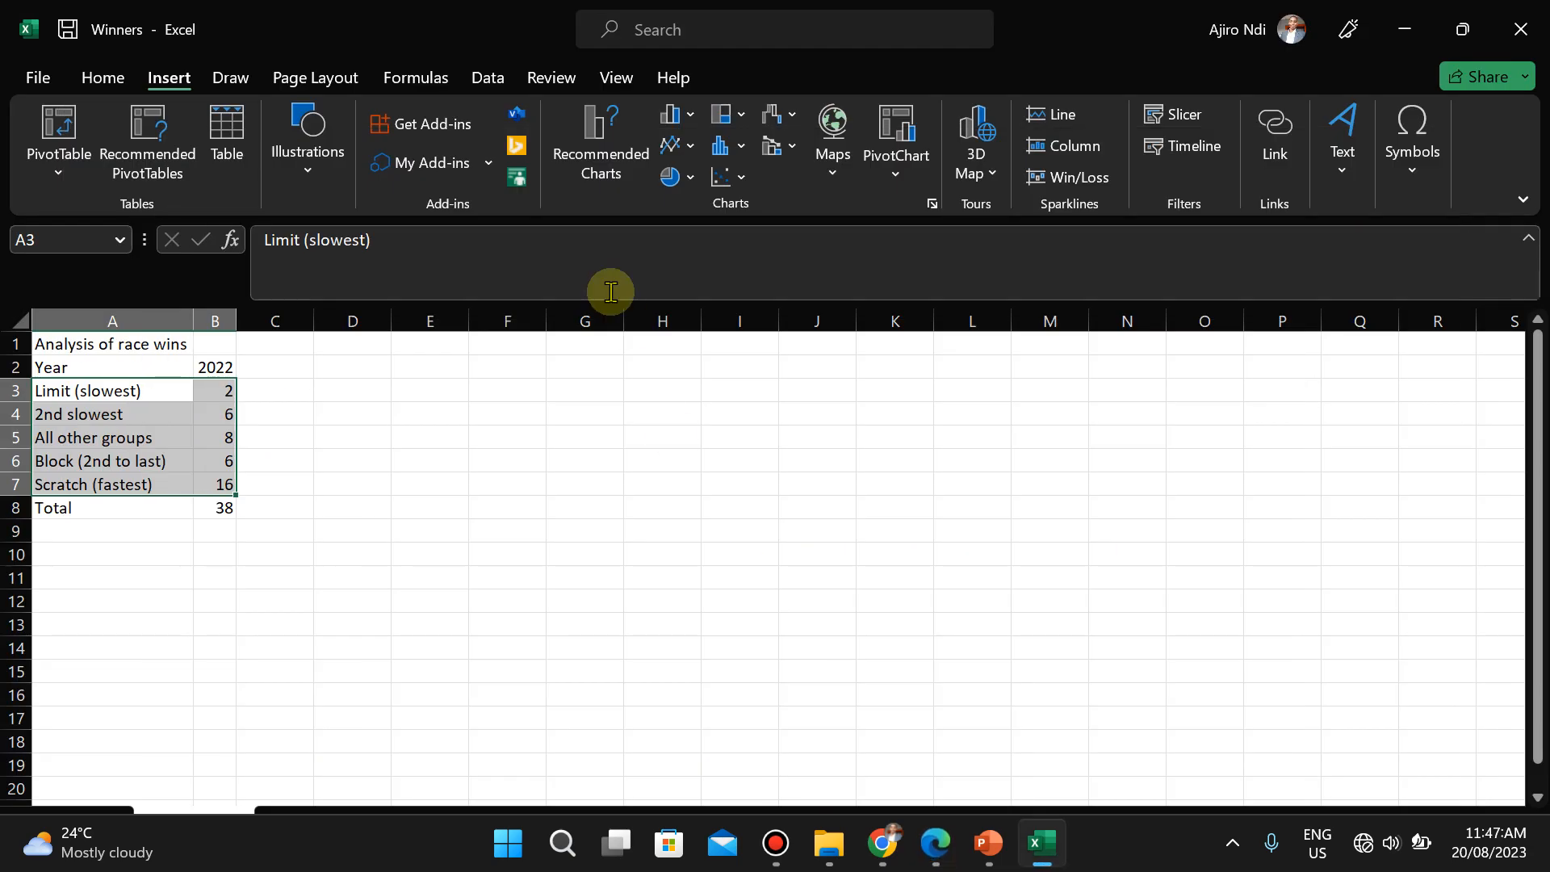
left_click(680, 178)
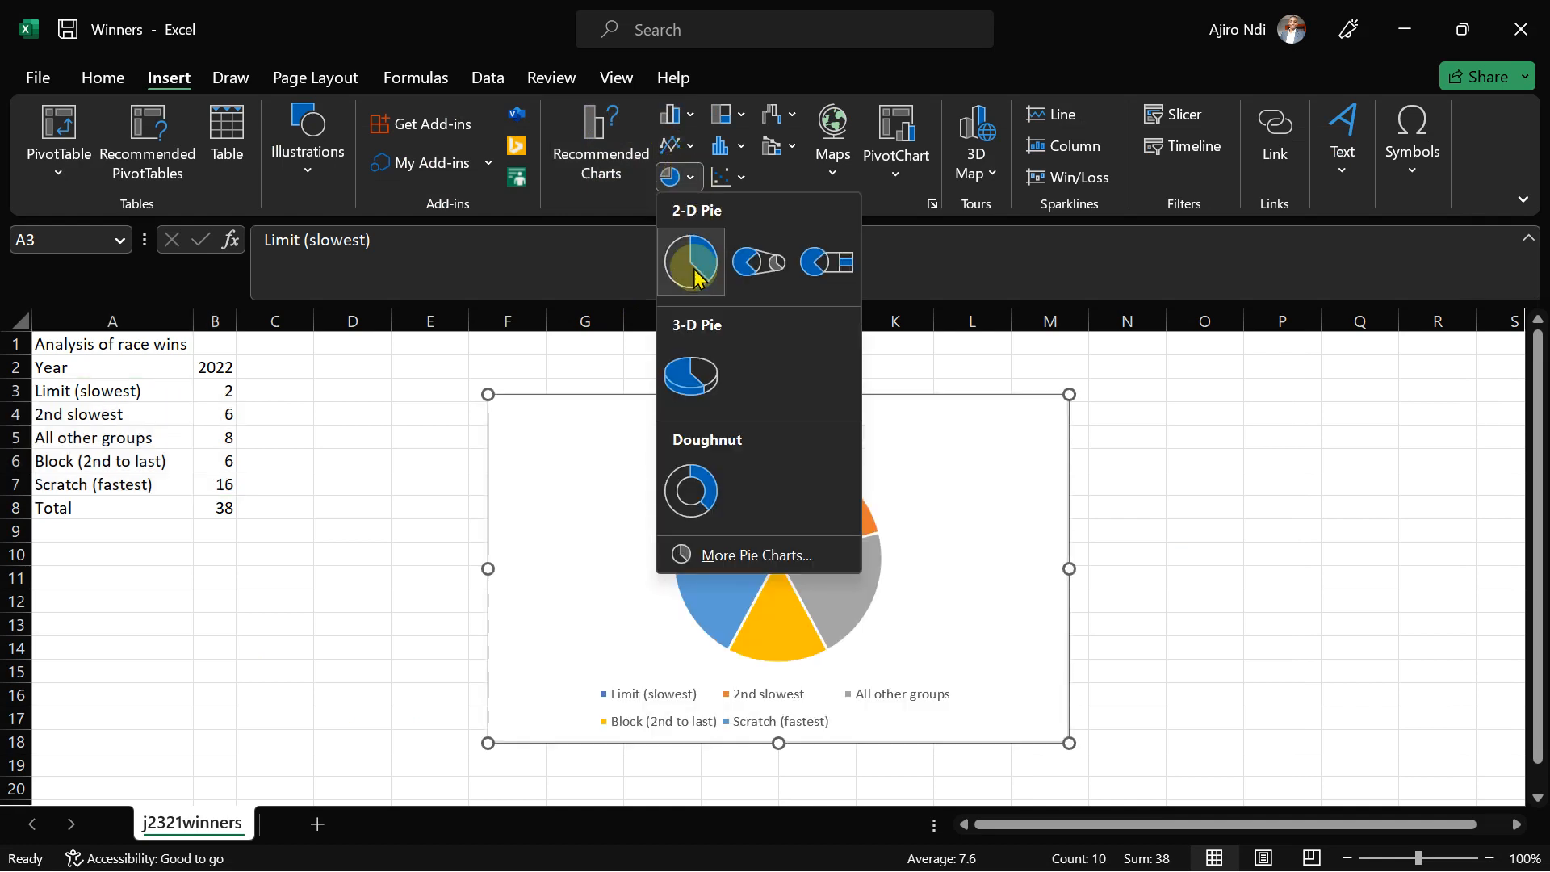
left_click(693, 268)
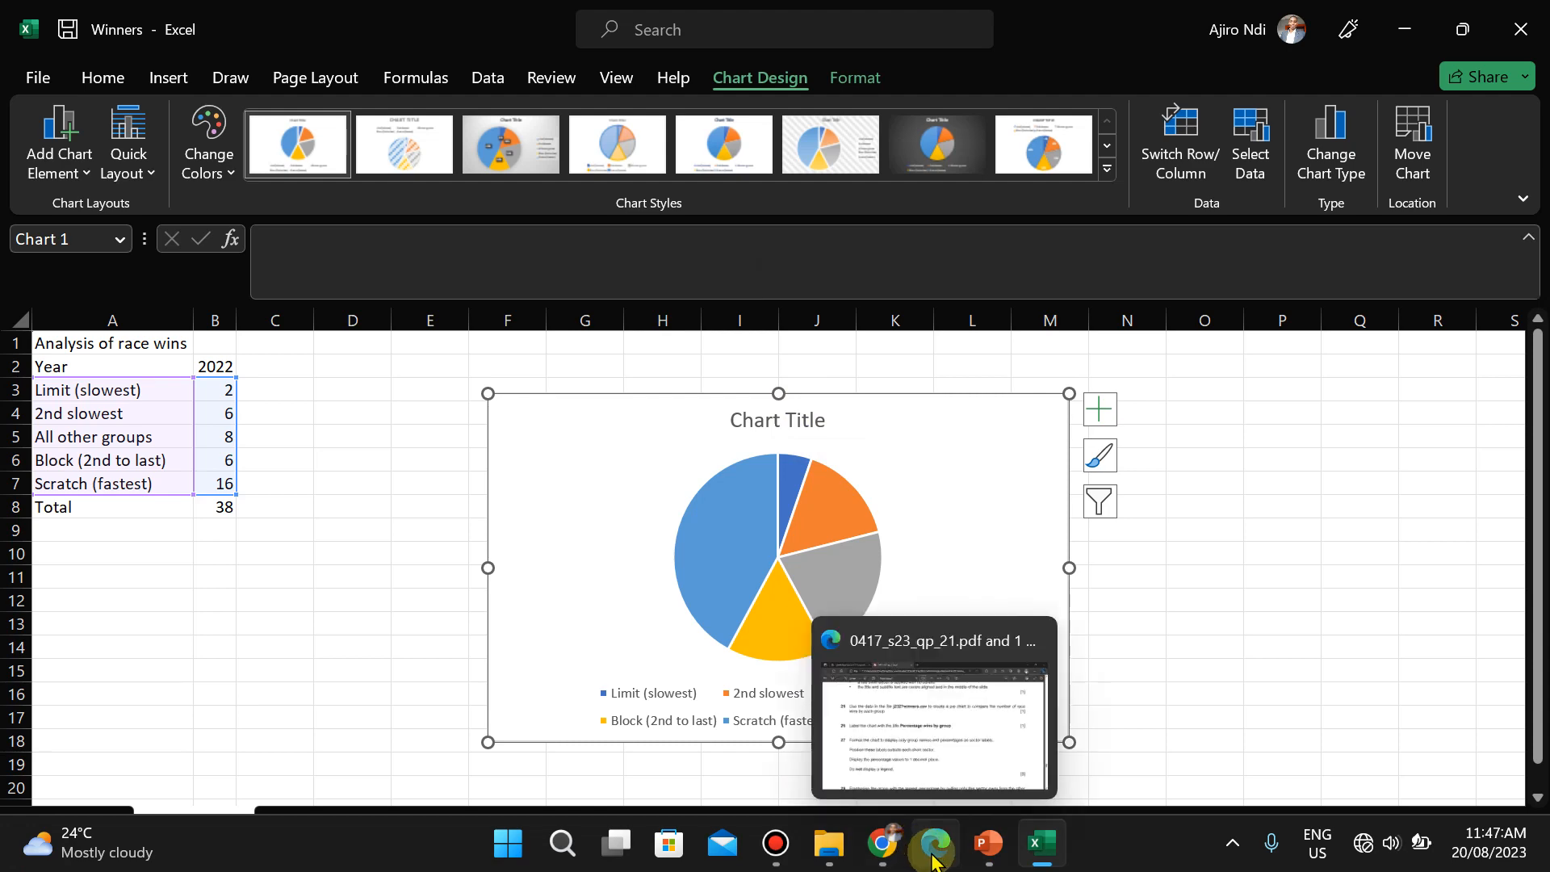
Step: Copy the title text "Percentage wins by group" from question 26 of the exam paper in Edge and return to Excel
left_click(929, 844)
mouse_move(936, 4)
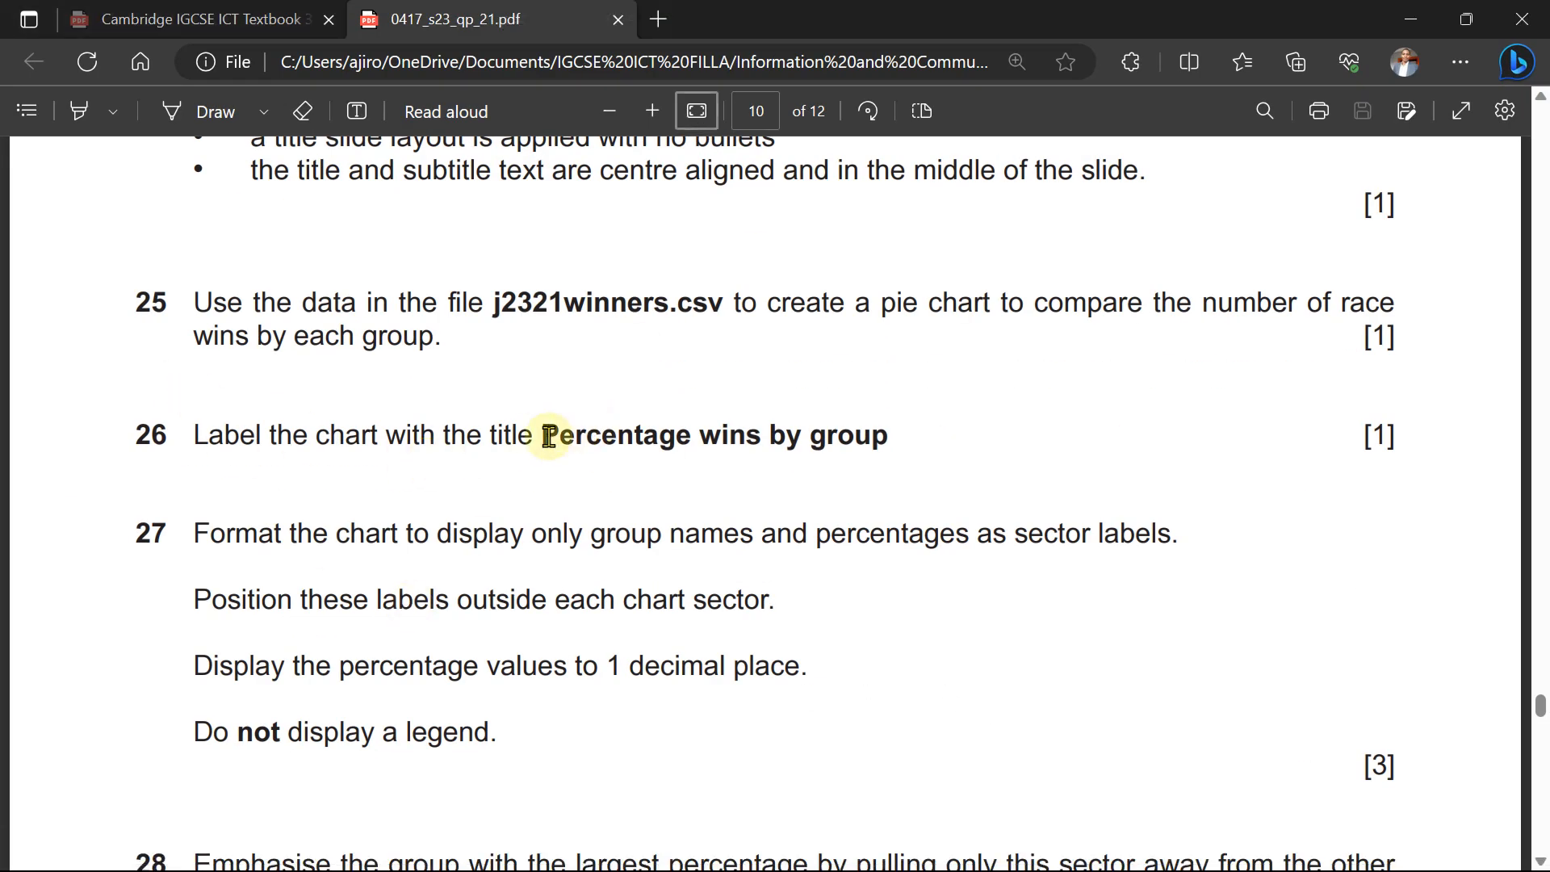
left_click_drag(543, 435, 890, 437)
left_click(940, 236)
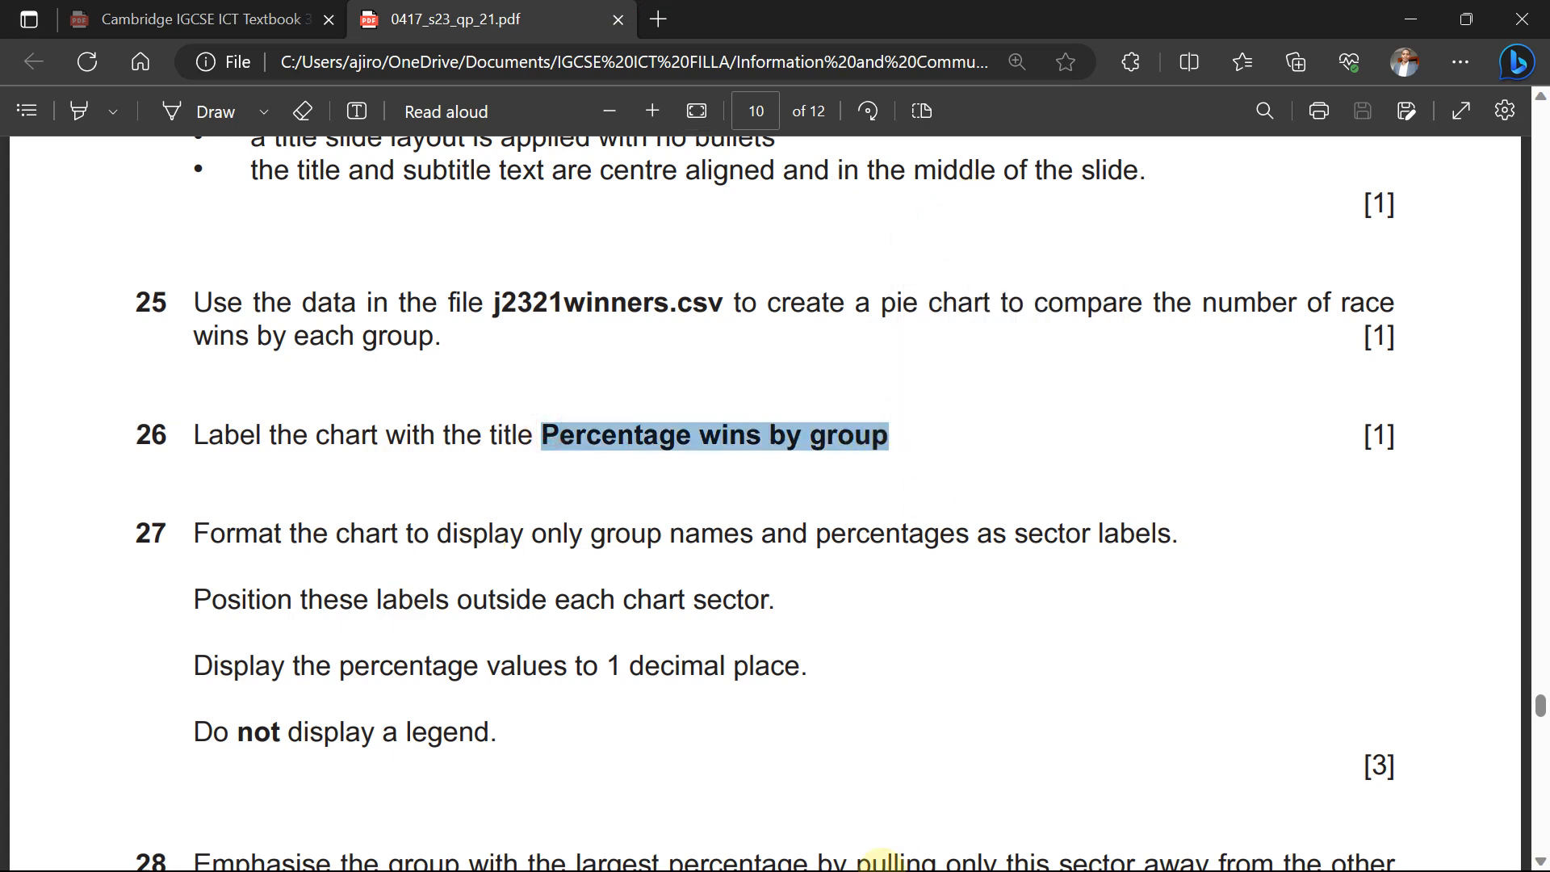
left_click(1041, 844)
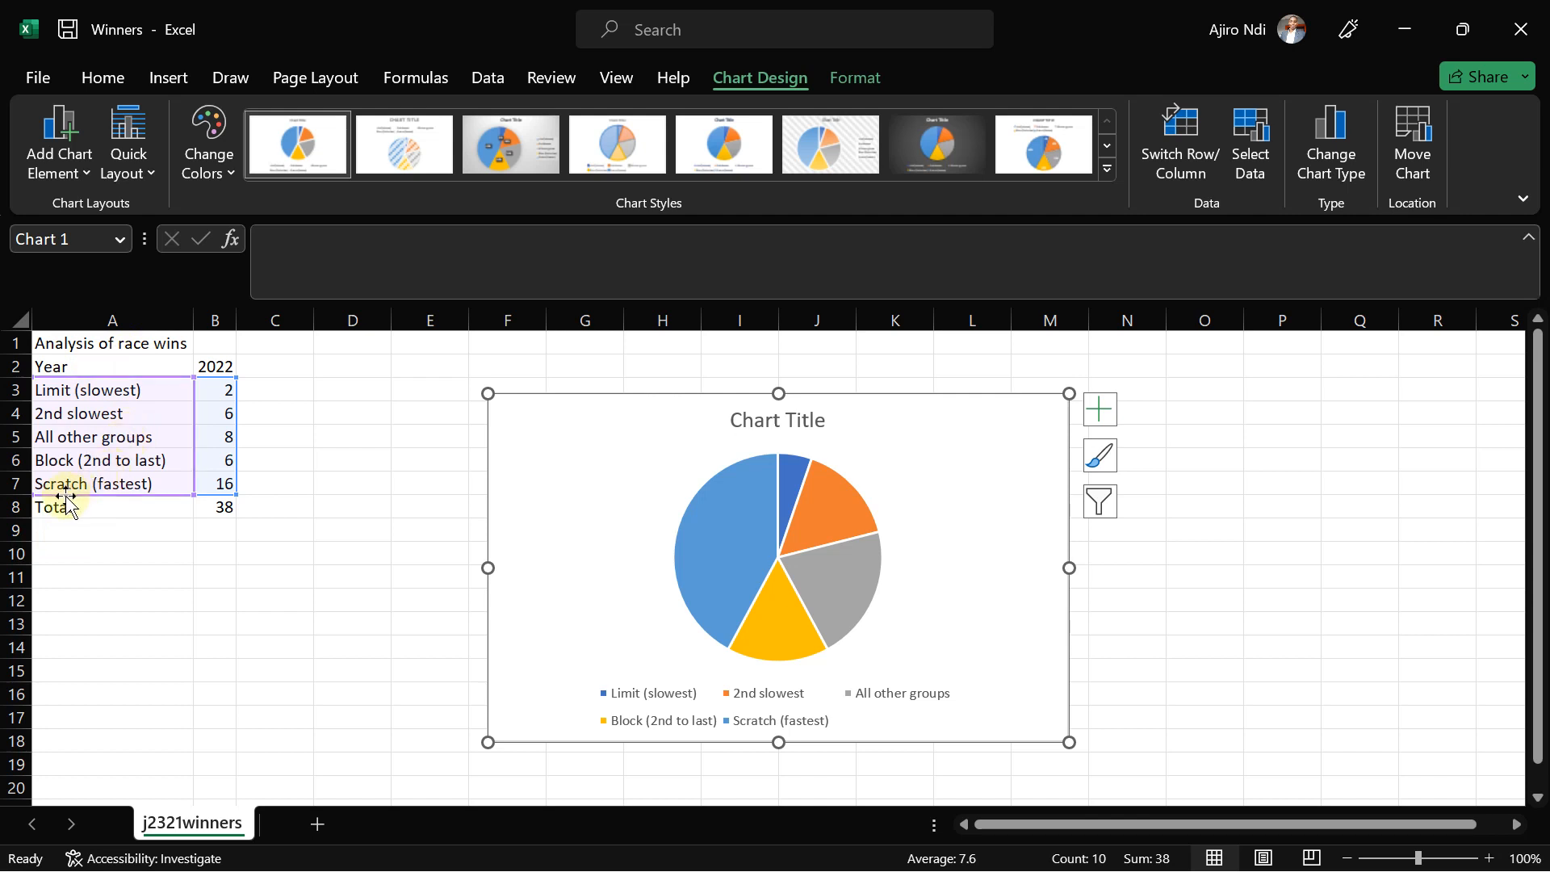
Step: Replace the pie chart's placeholder title with the copied text "Percentage wins by group"
left_click(769, 421)
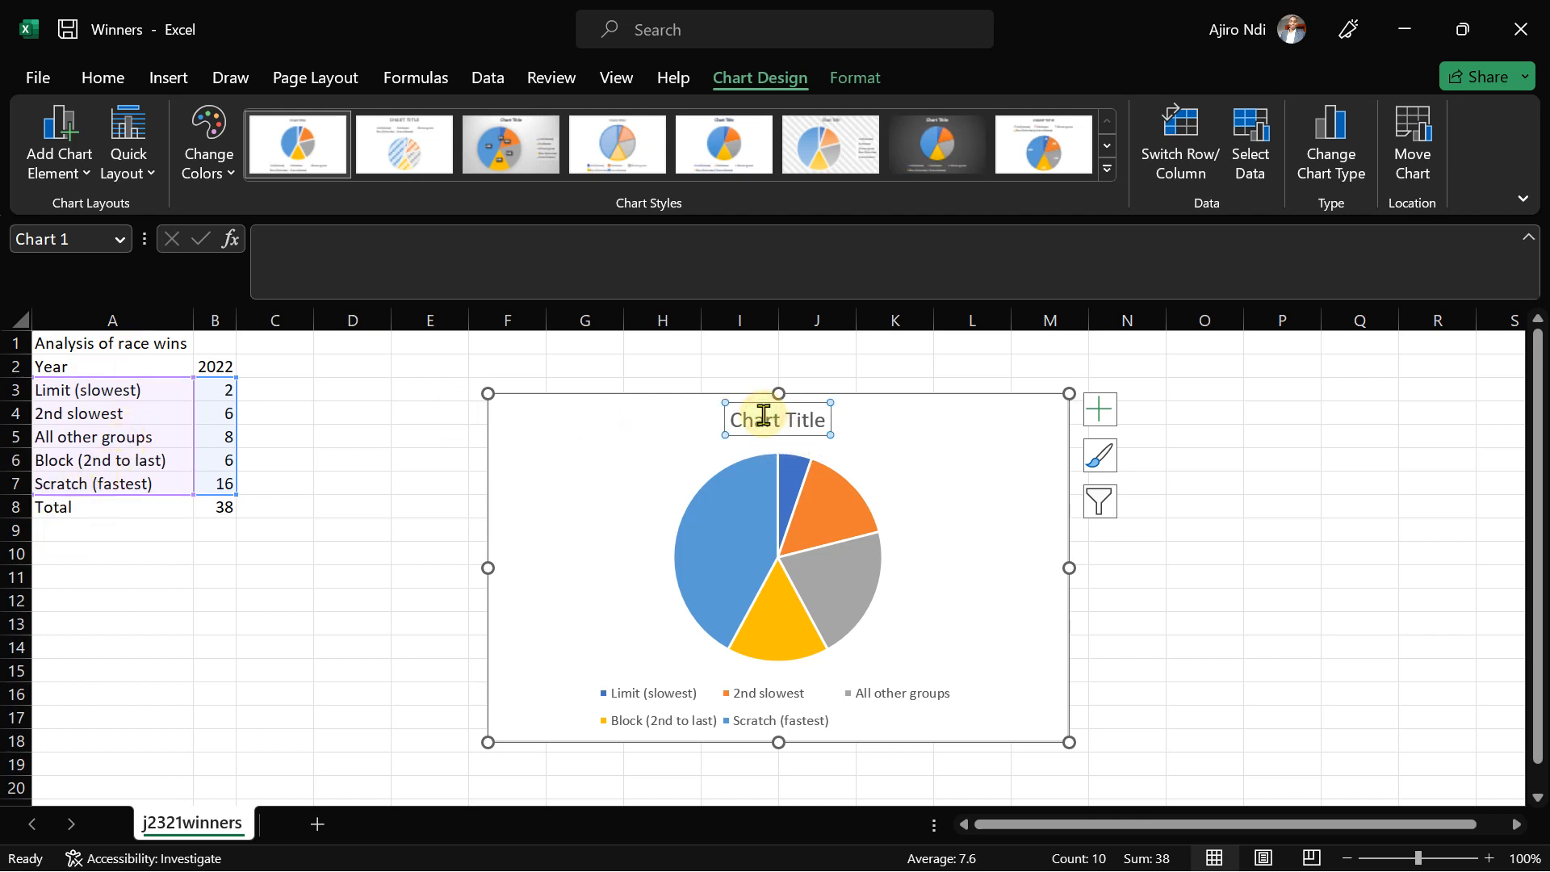
left_click(762, 418)
triple_click(761, 418)
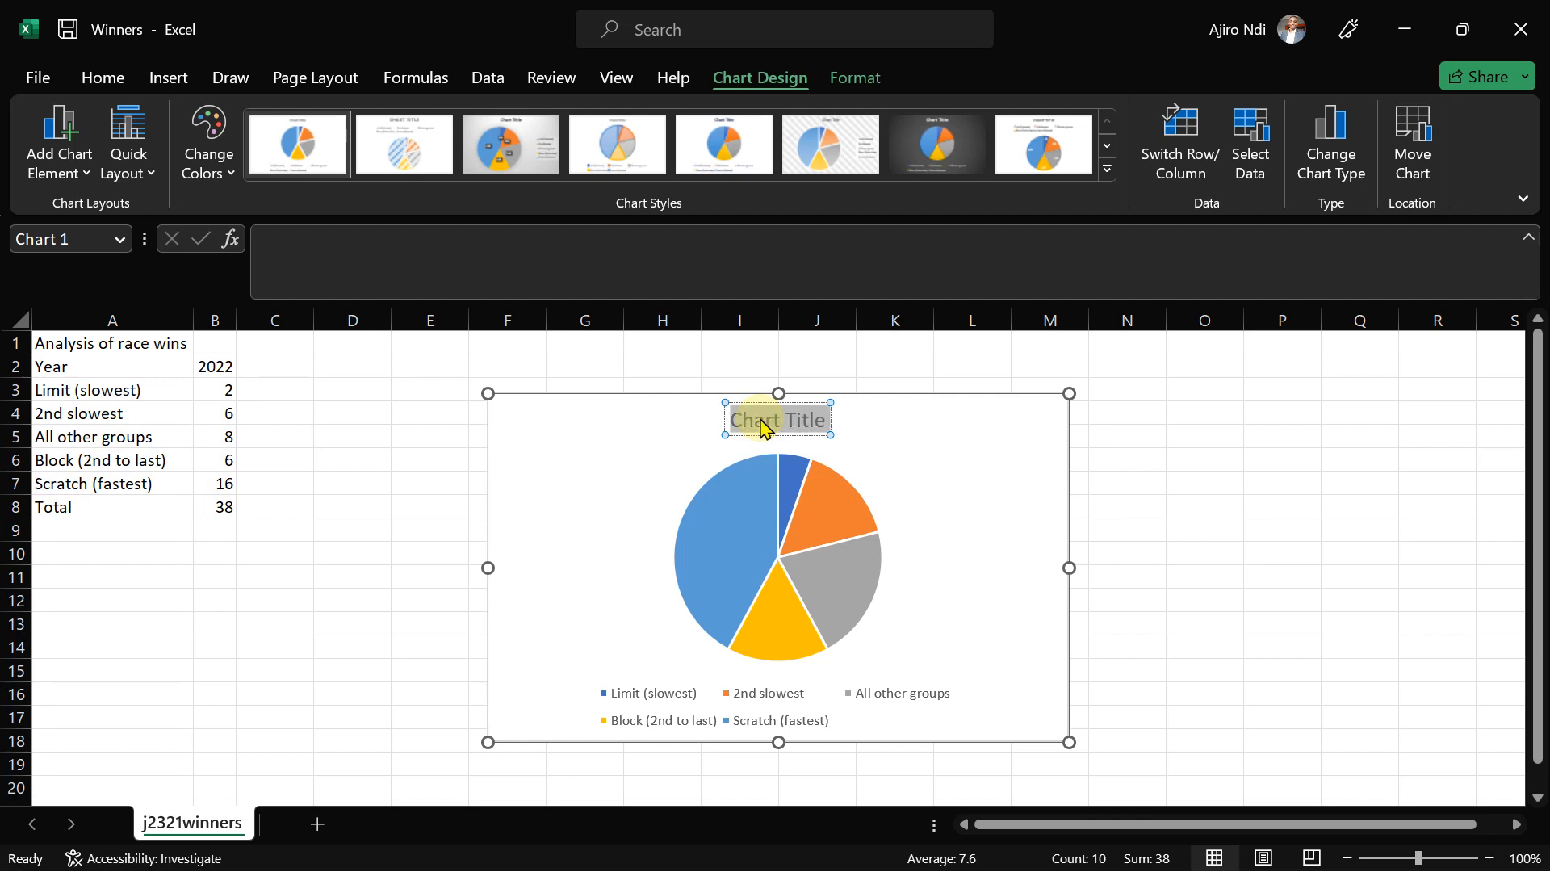
key("ctrl+v")
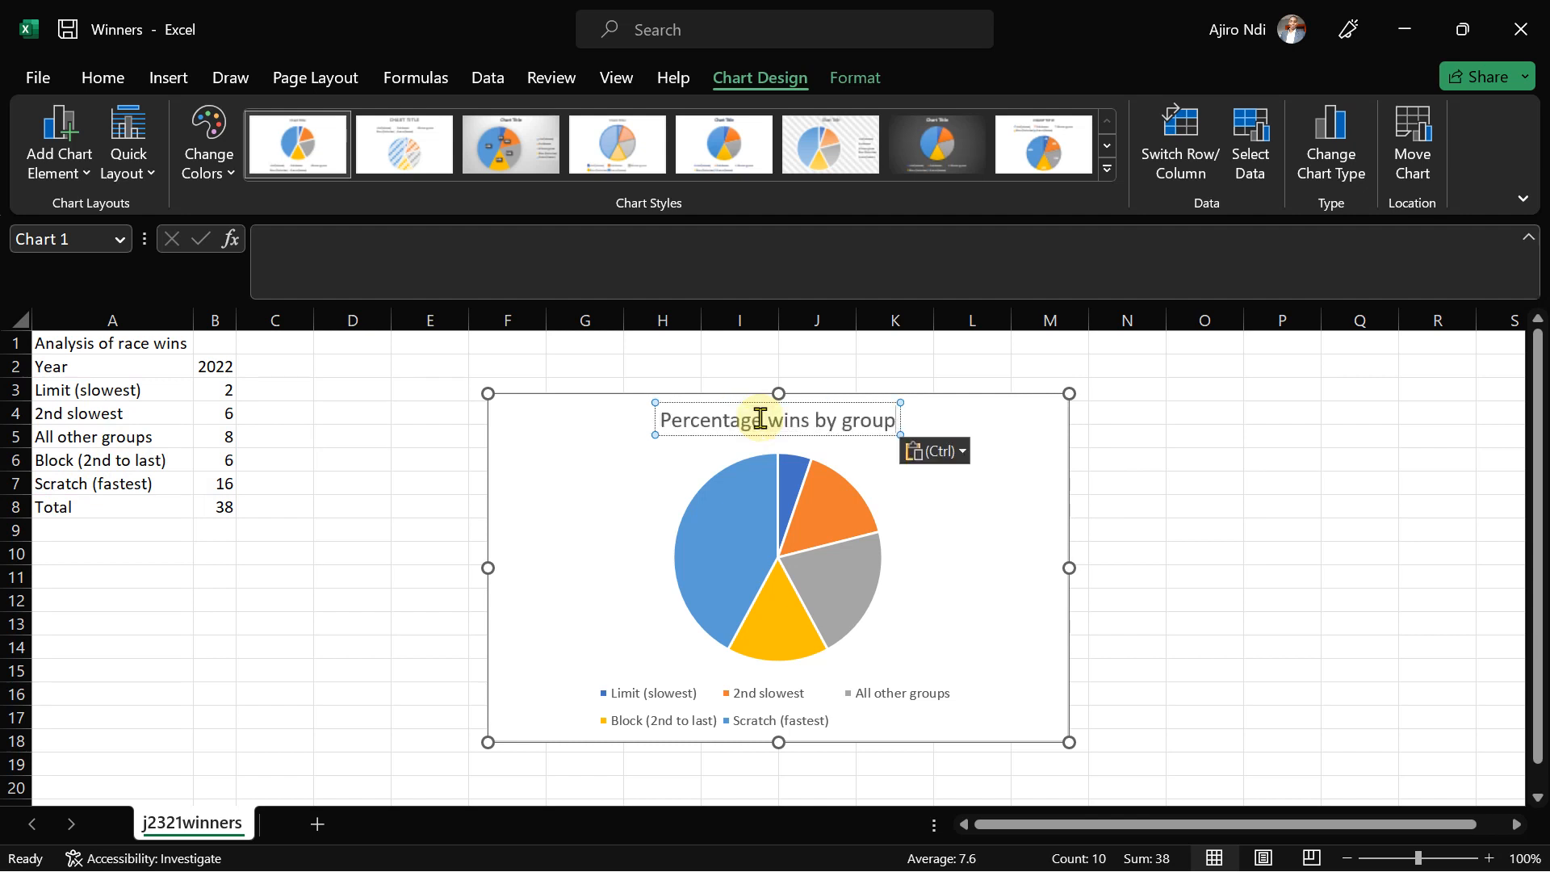
Step: Format the whole chart title in black, bold text
triple_click(761, 418)
left_click(127, 81)
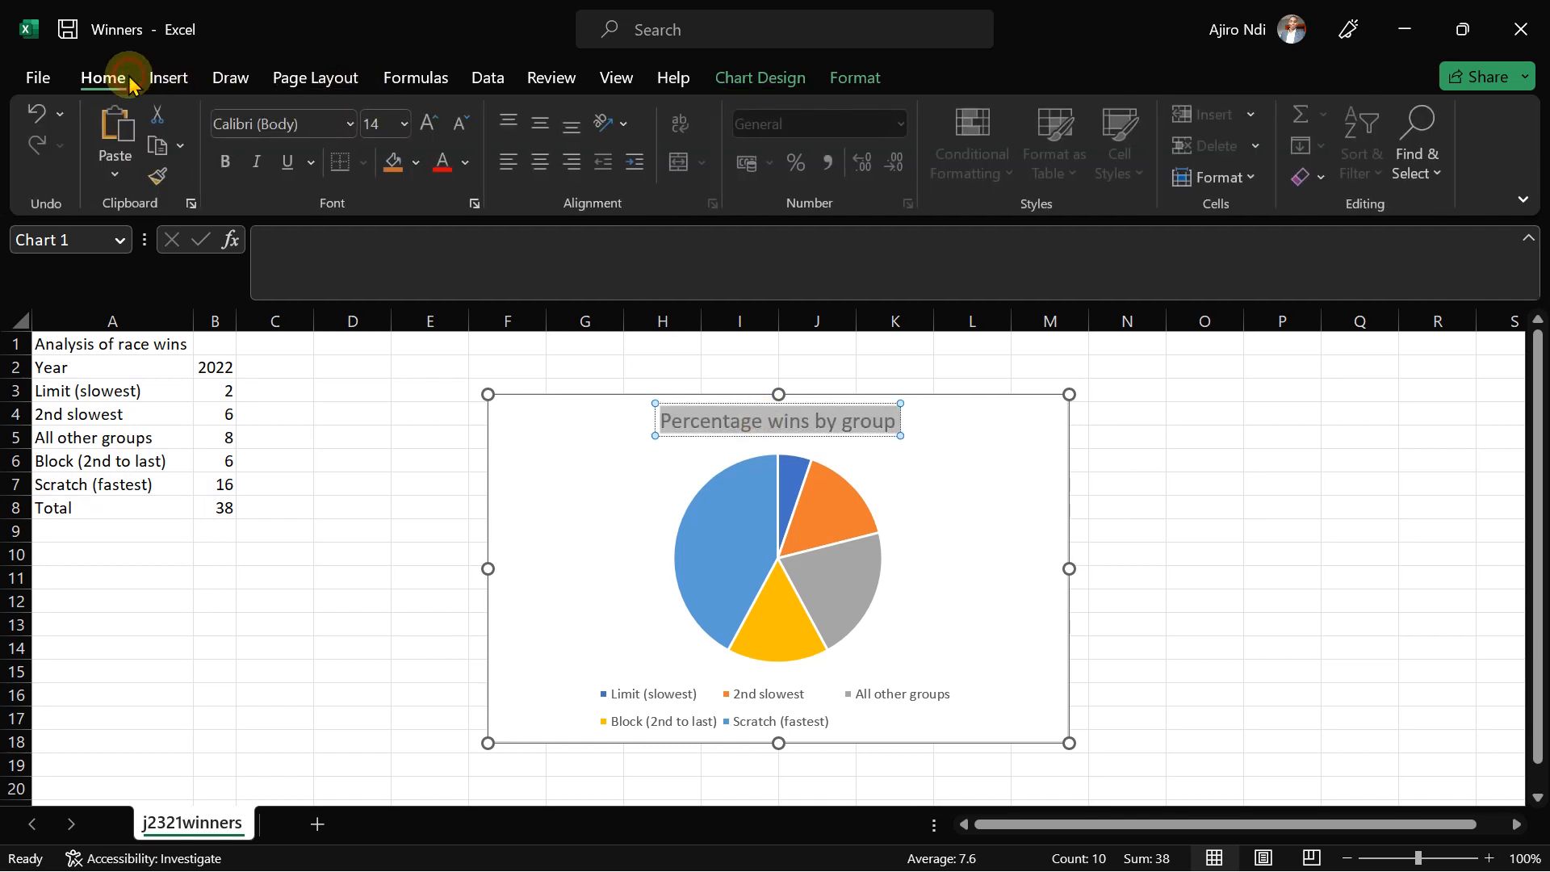
left_click(466, 162)
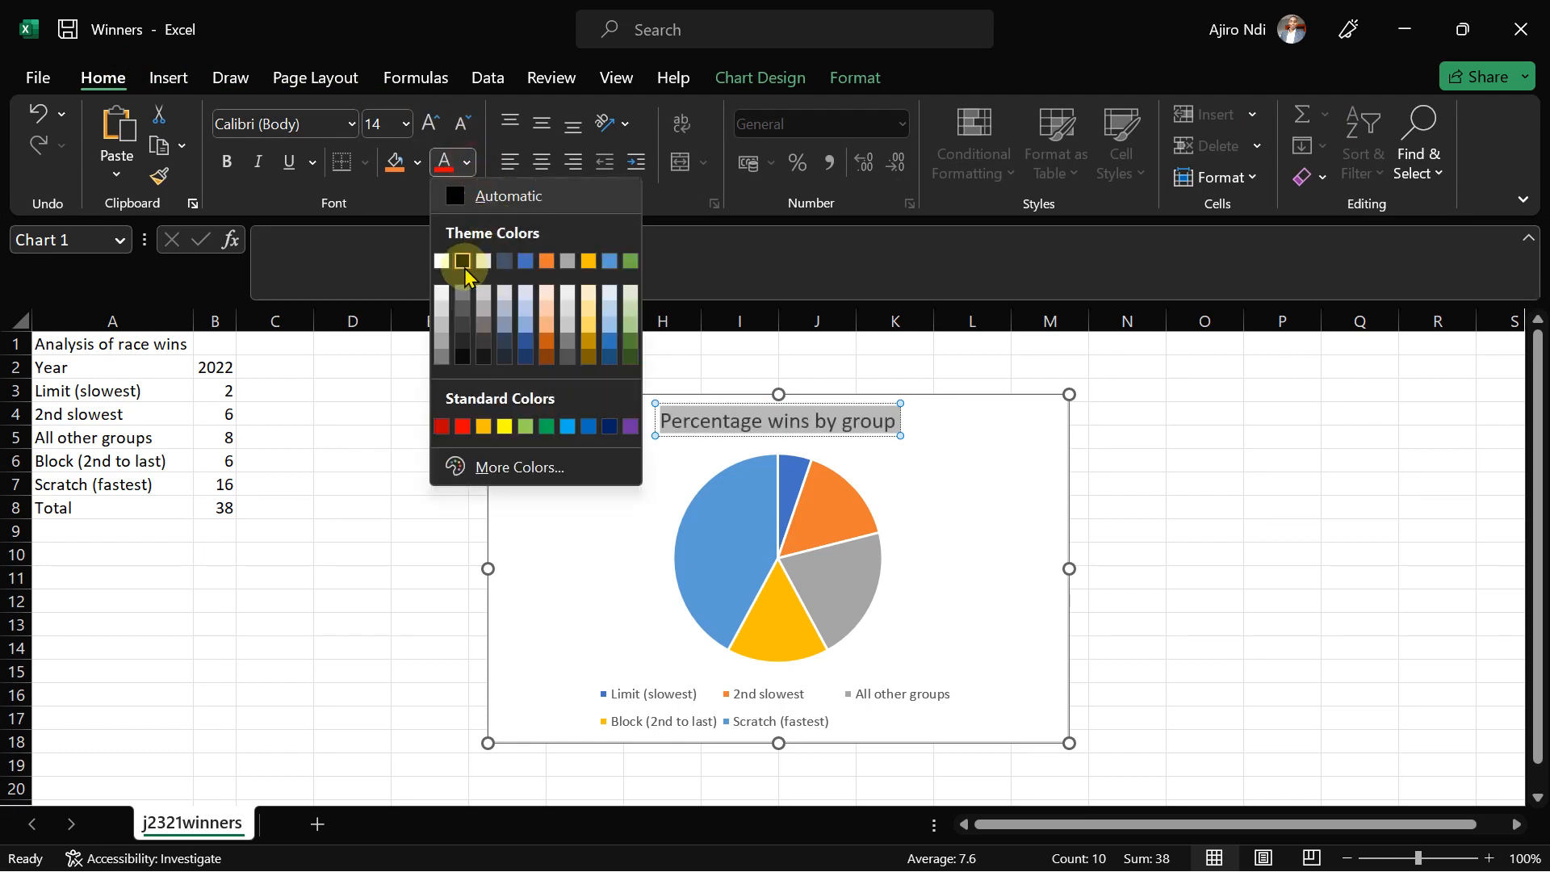
left_click(463, 261)
left_click(227, 162)
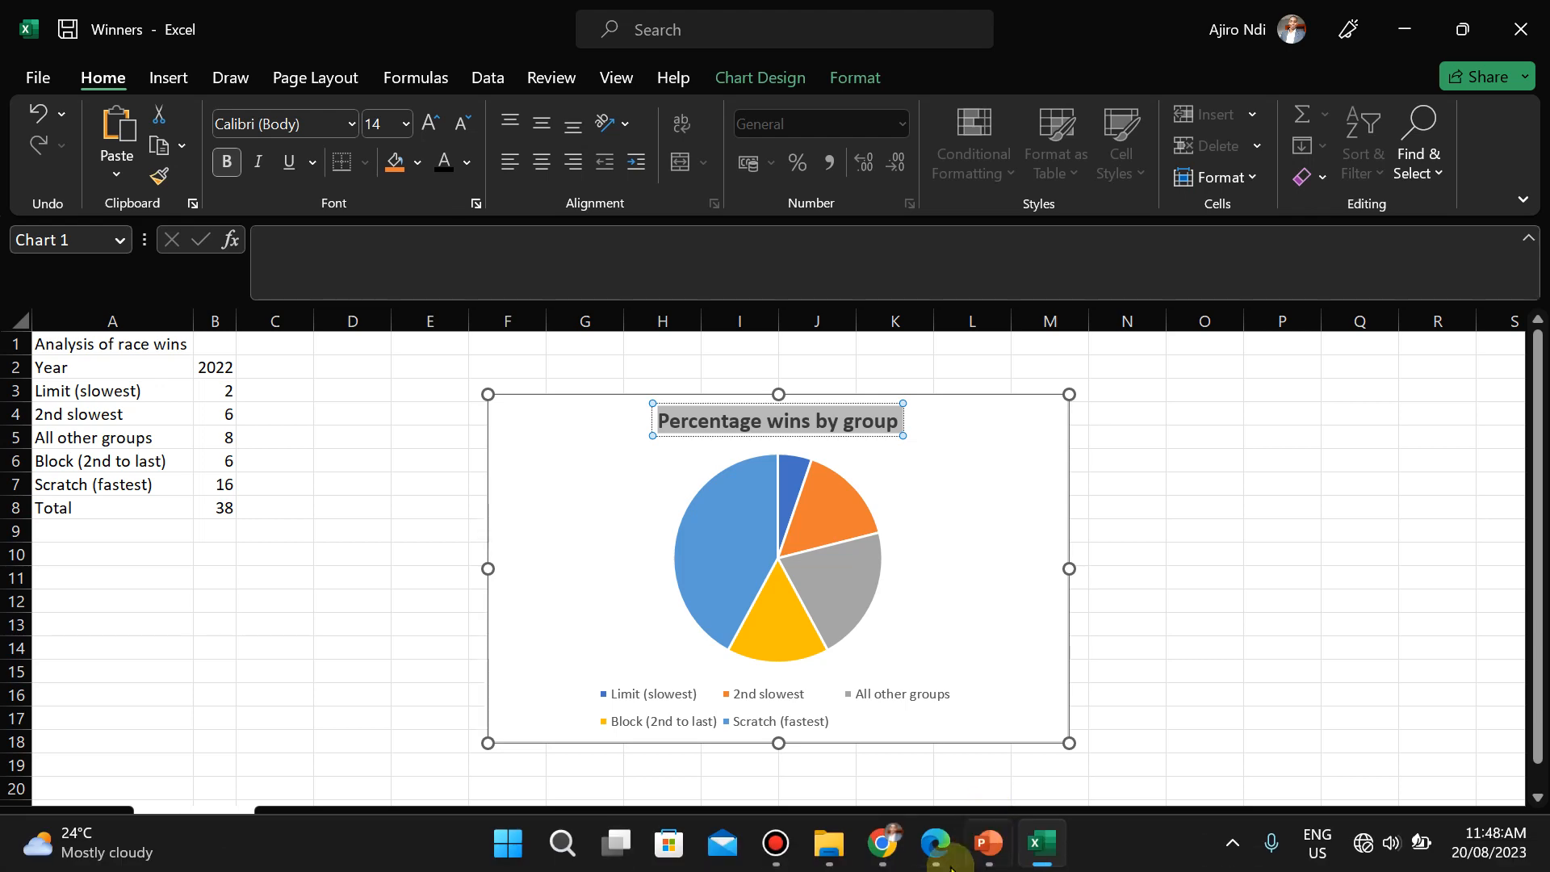
Step: Check the sector label and legend requirements in question 27 of the exam paper in Edge and return to Excel
left_click(950, 867)
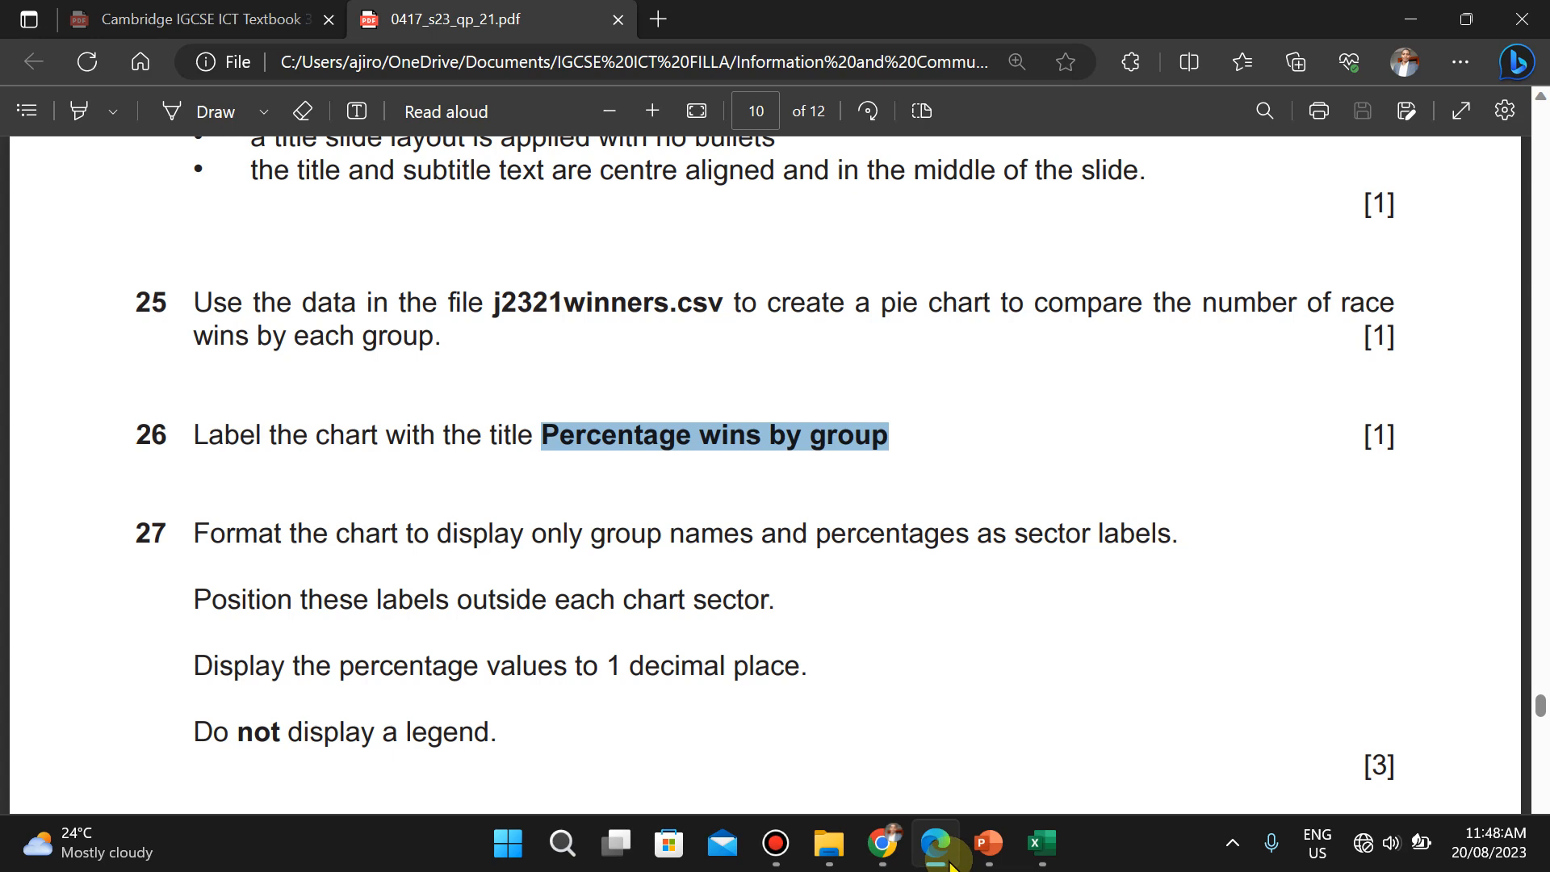
left_click(947, 858)
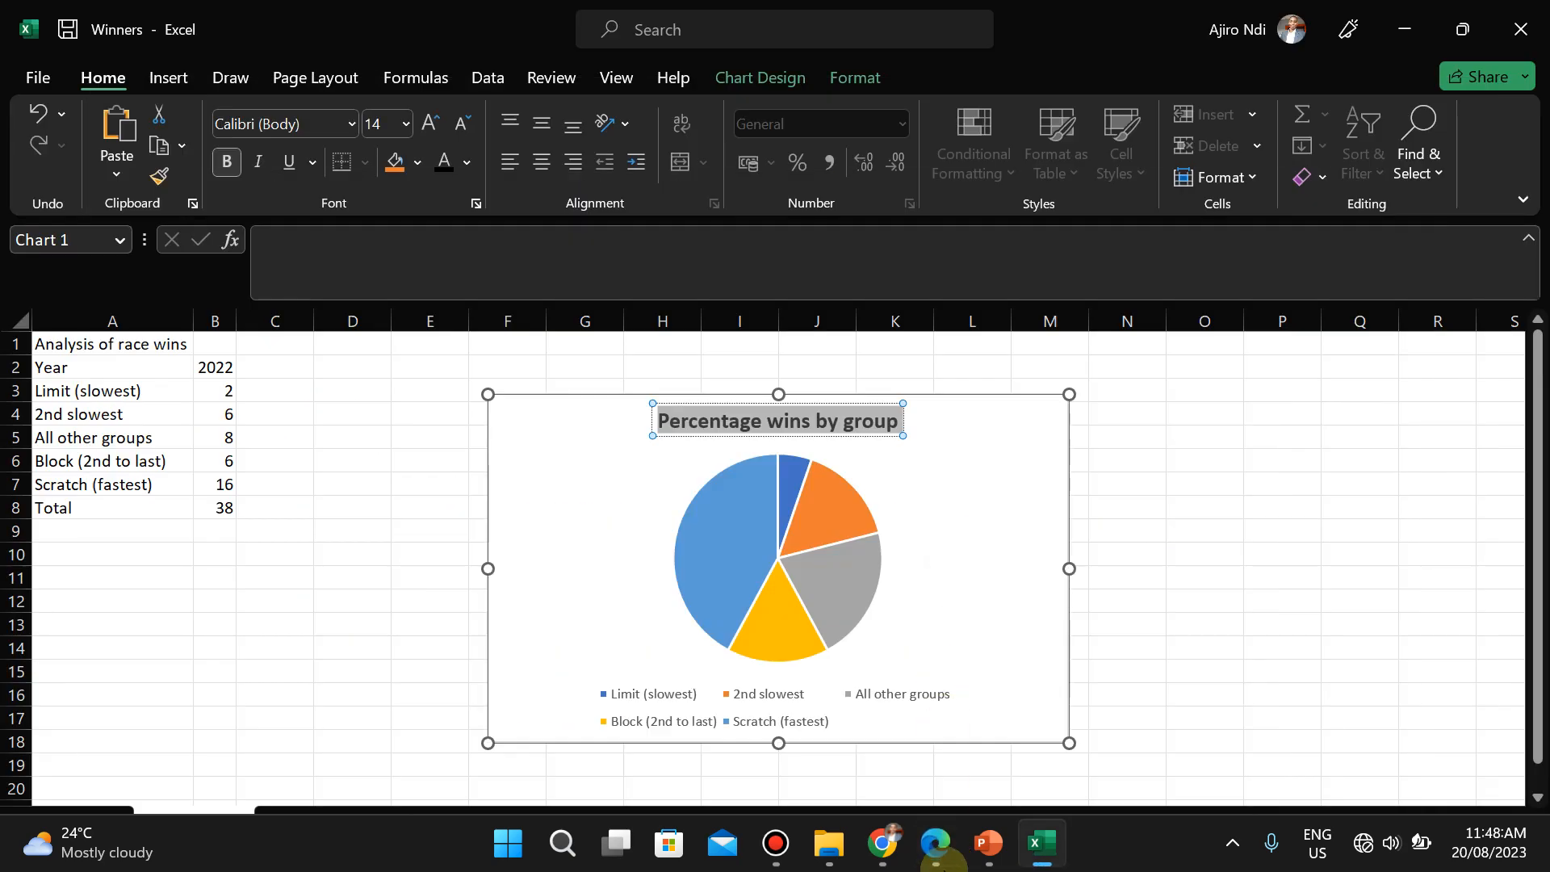
left_click(937, 866)
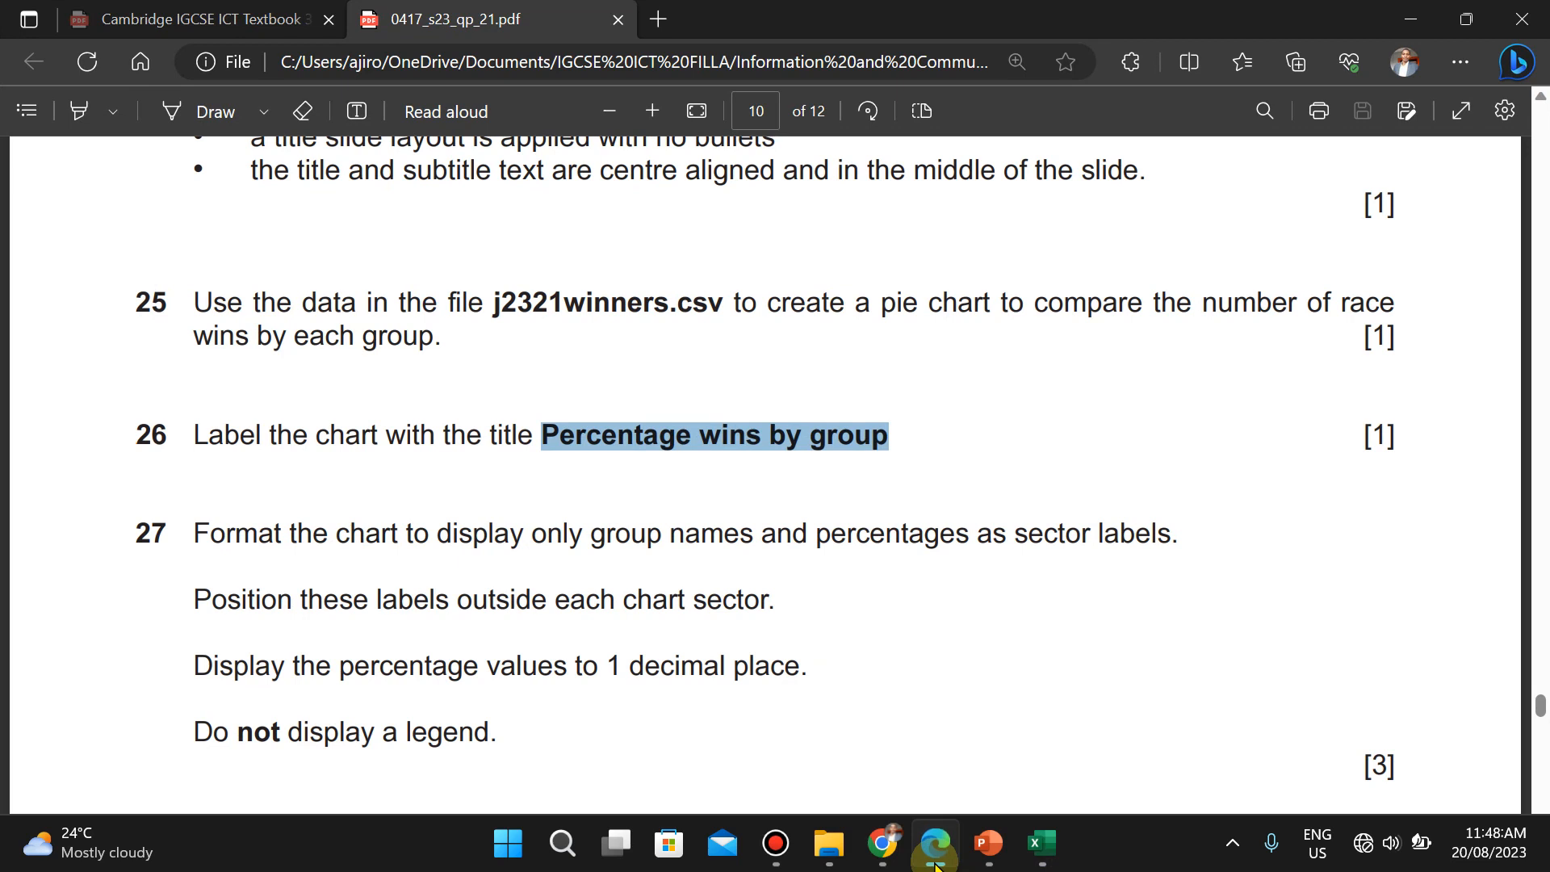
left_click(937, 866)
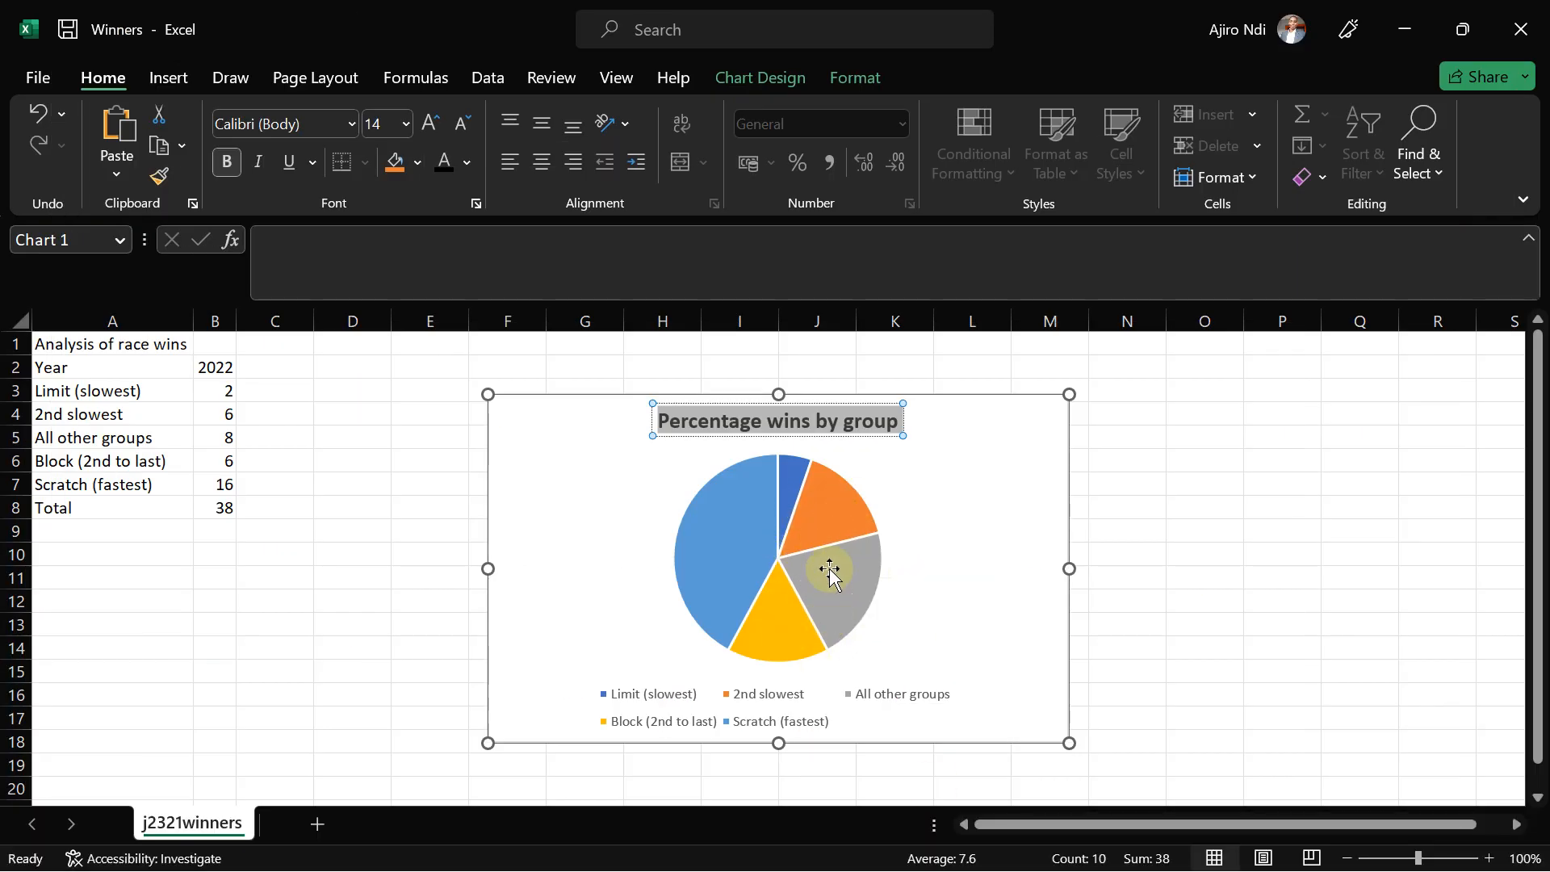
Step: Add data labels to the pie chart that contain the category name and percentage but not the value
mouse_move(831, 572)
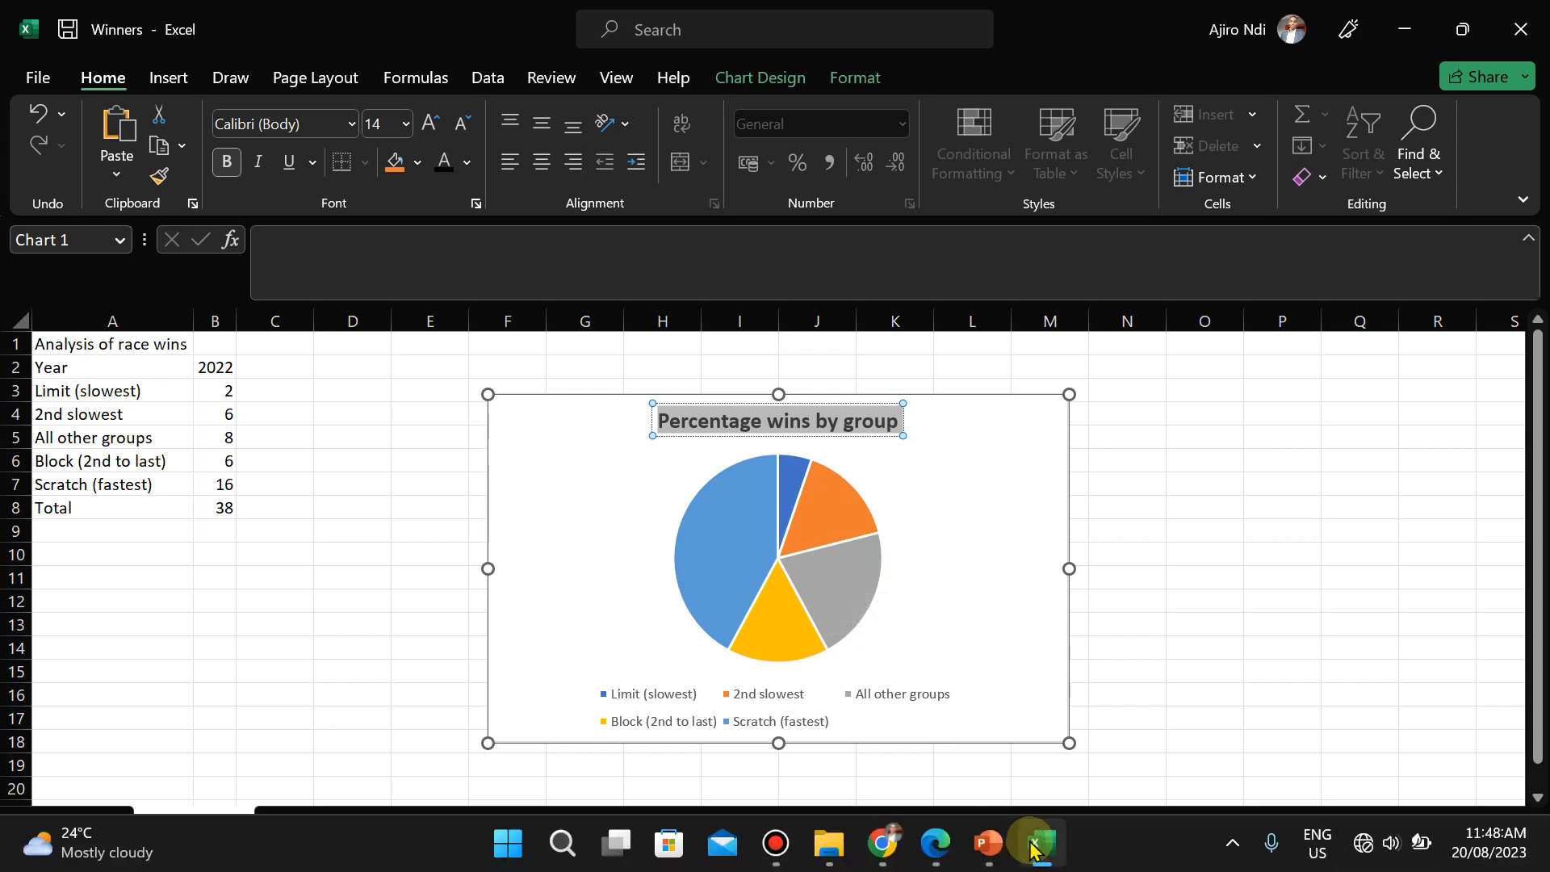
left_click(988, 424)
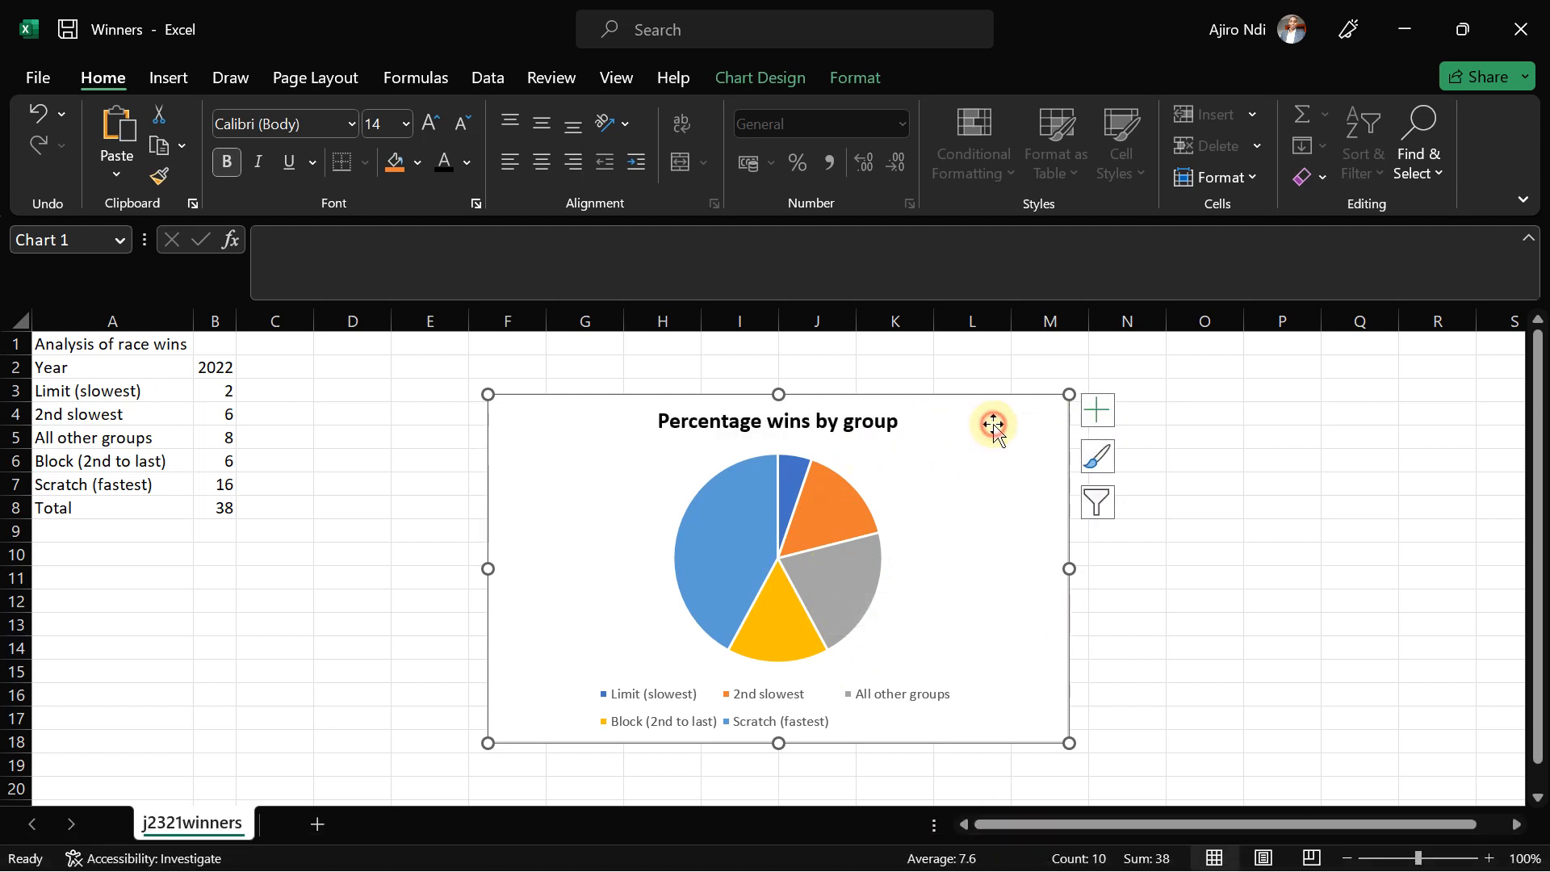
left_click(1096, 413)
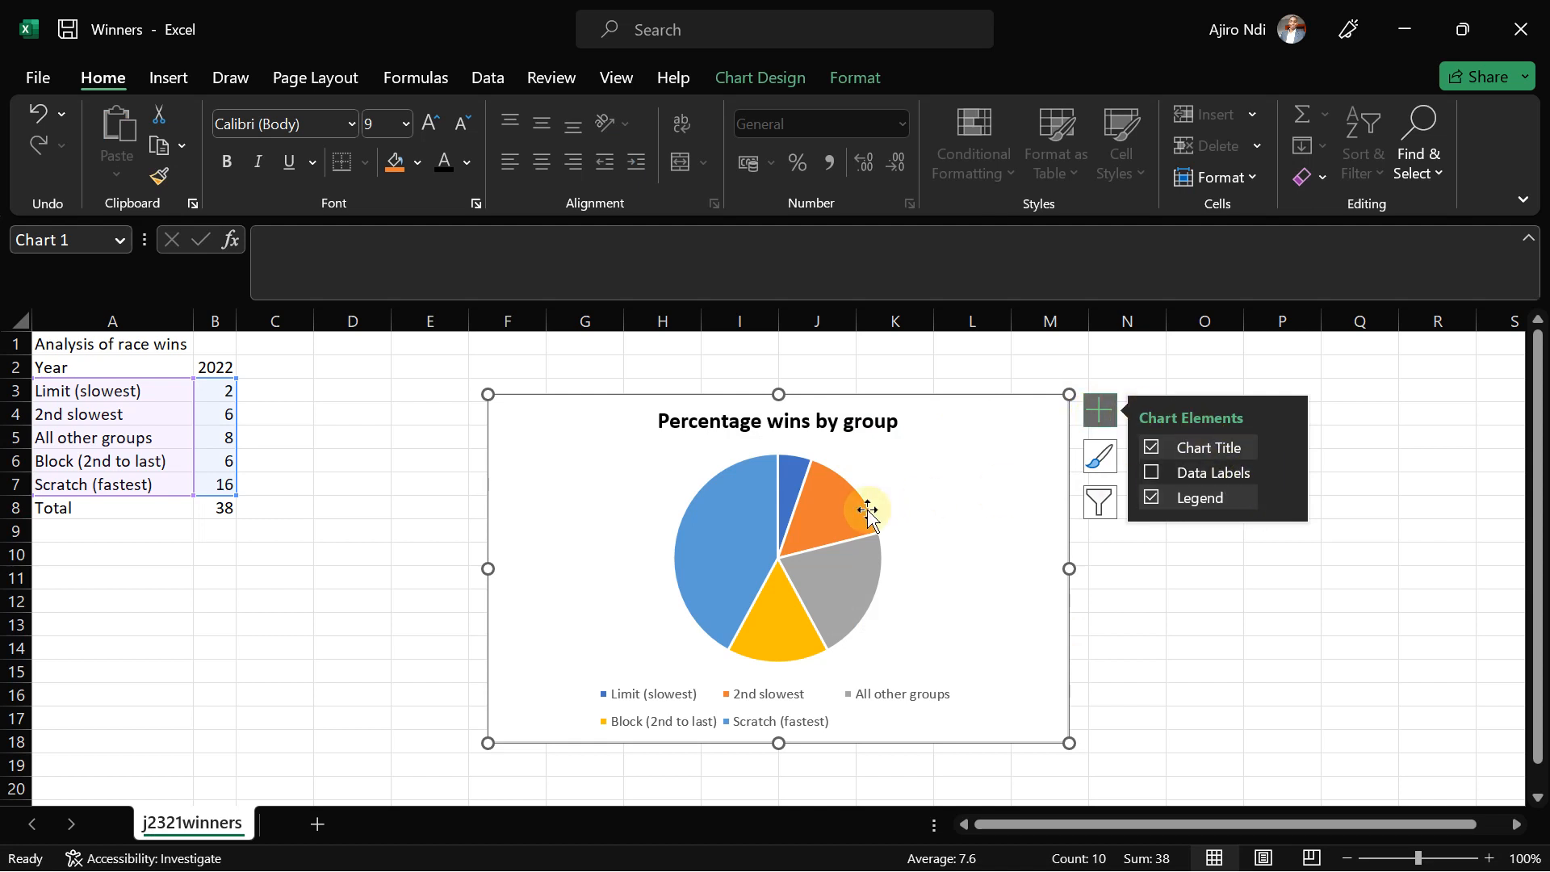
mouse_move(844, 515)
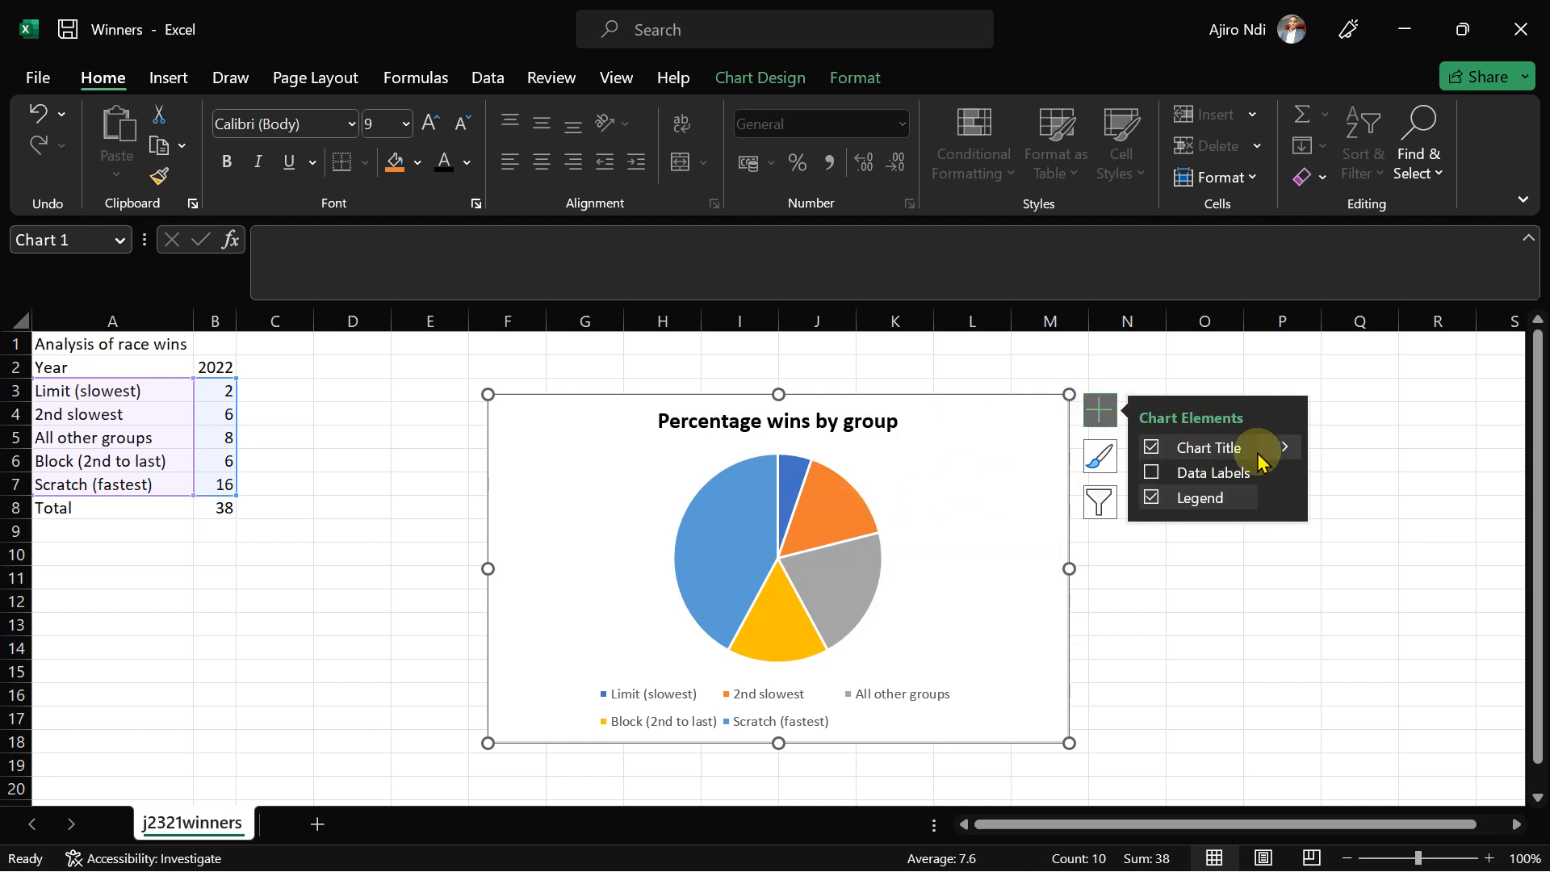
left_click(1279, 475)
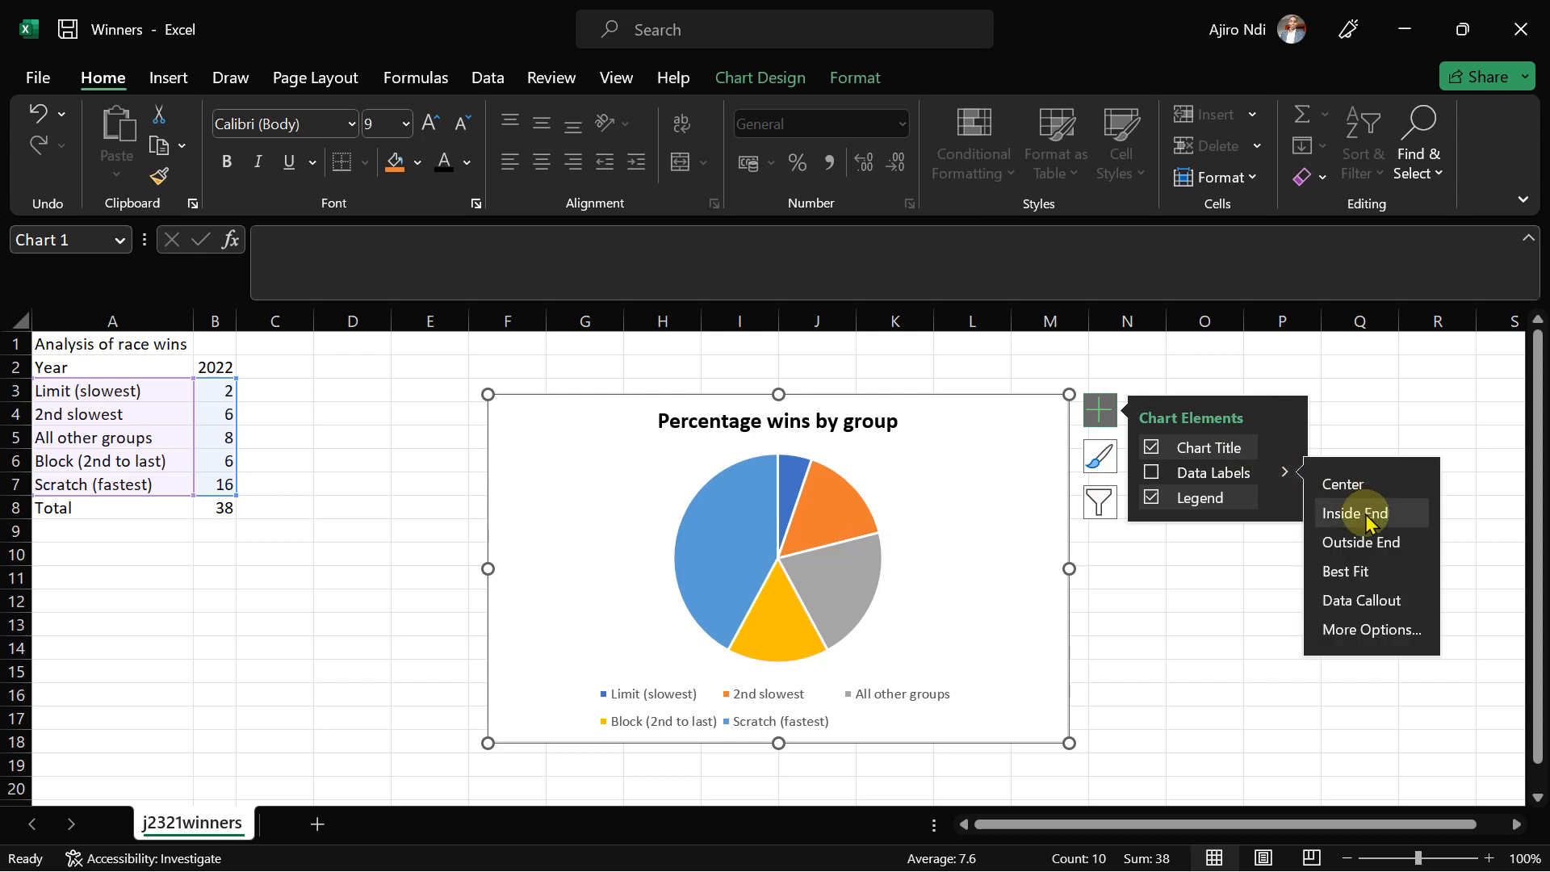
left_click(1364, 631)
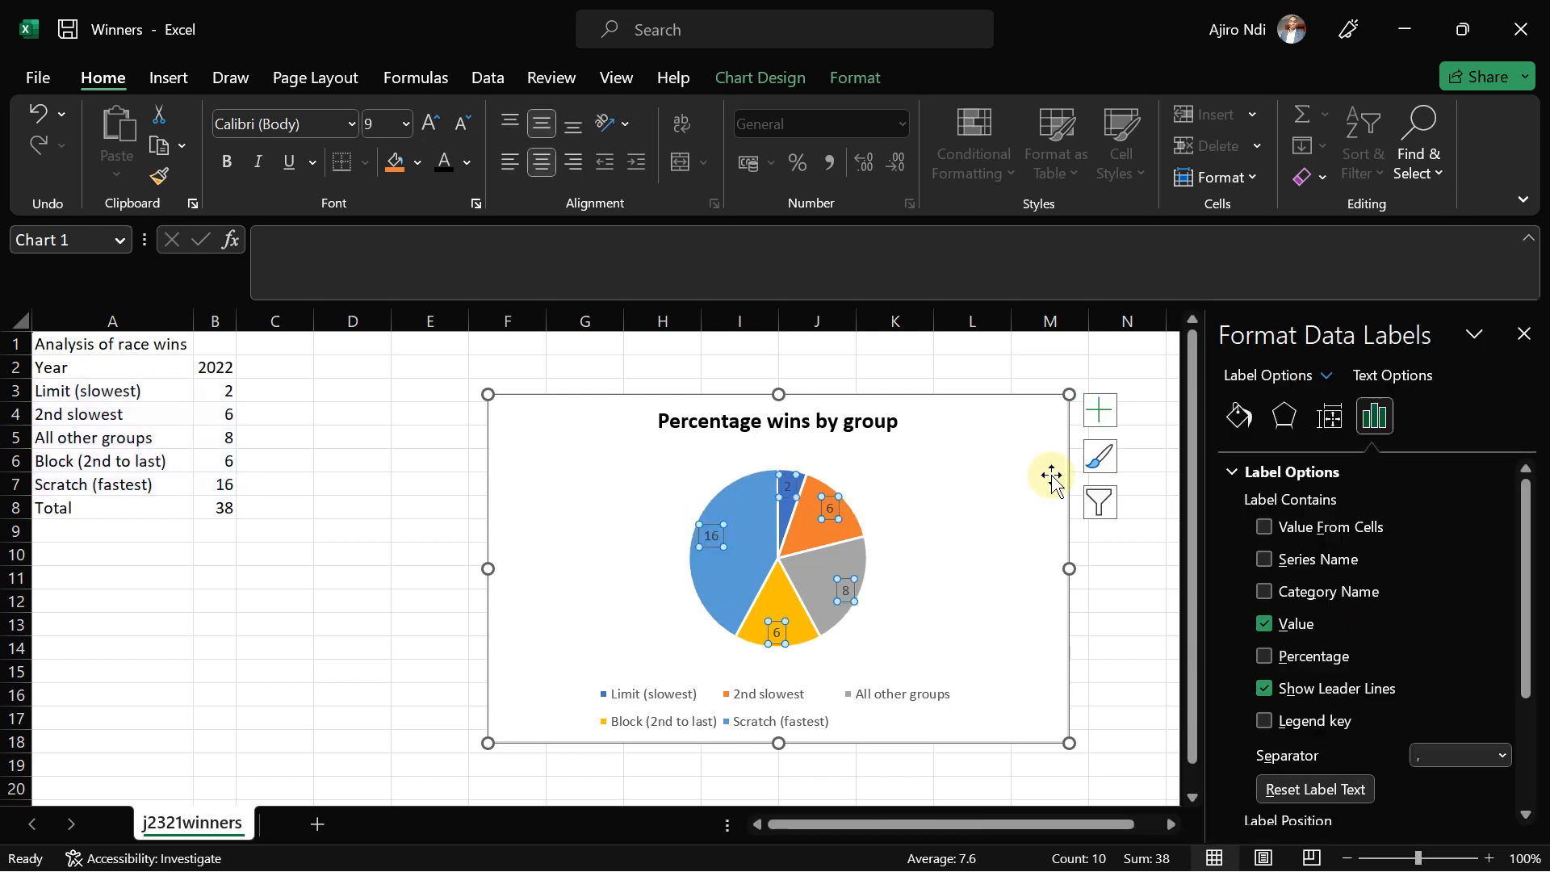
left_click_drag(1528, 534, 1527, 569)
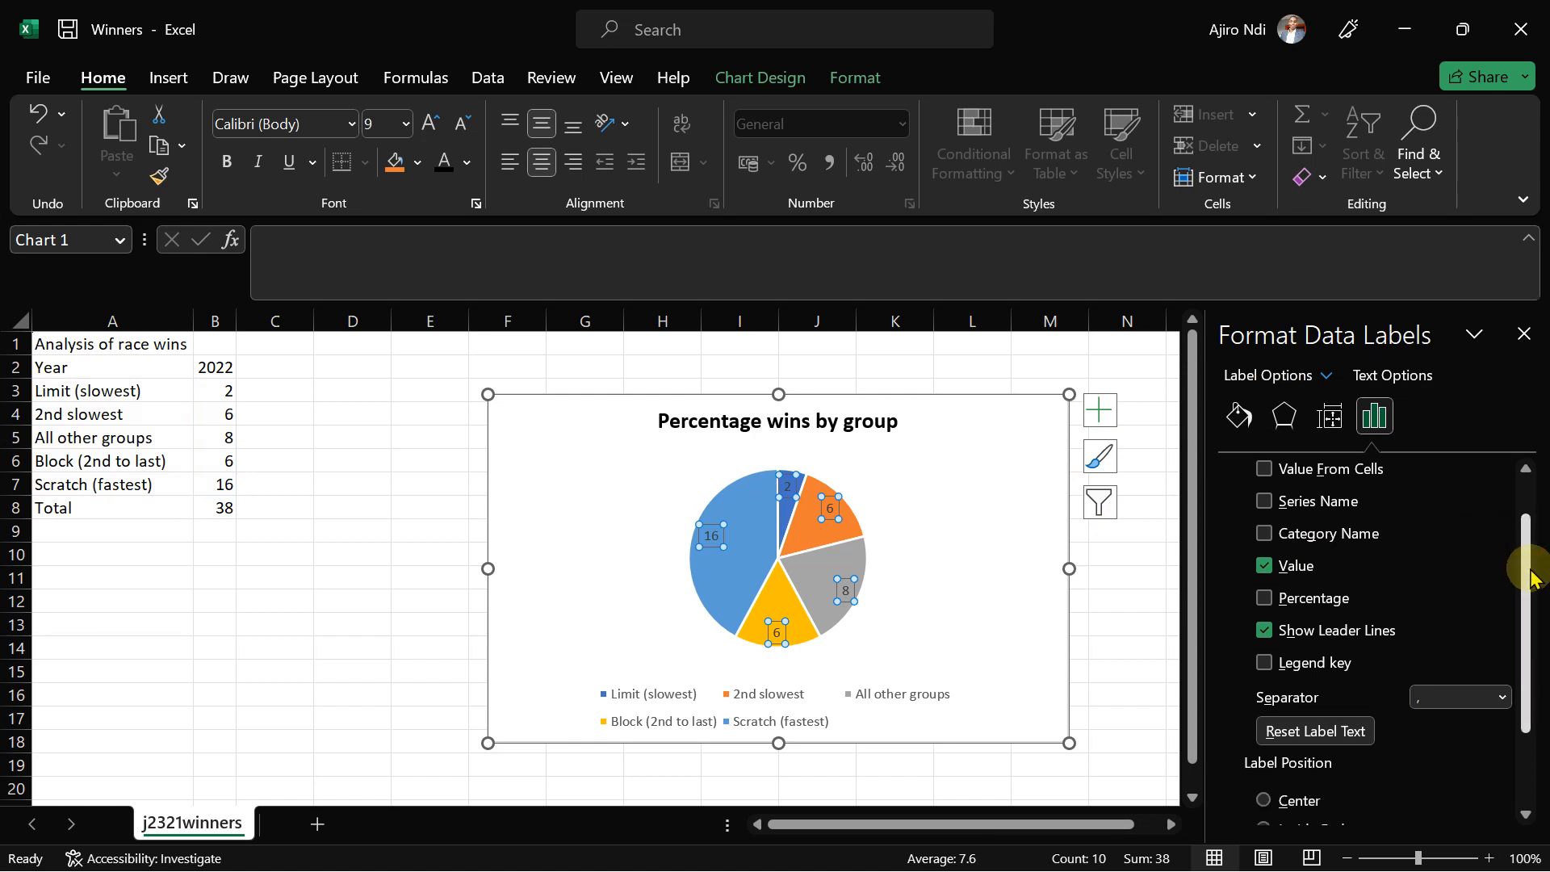
left_click(1264, 534)
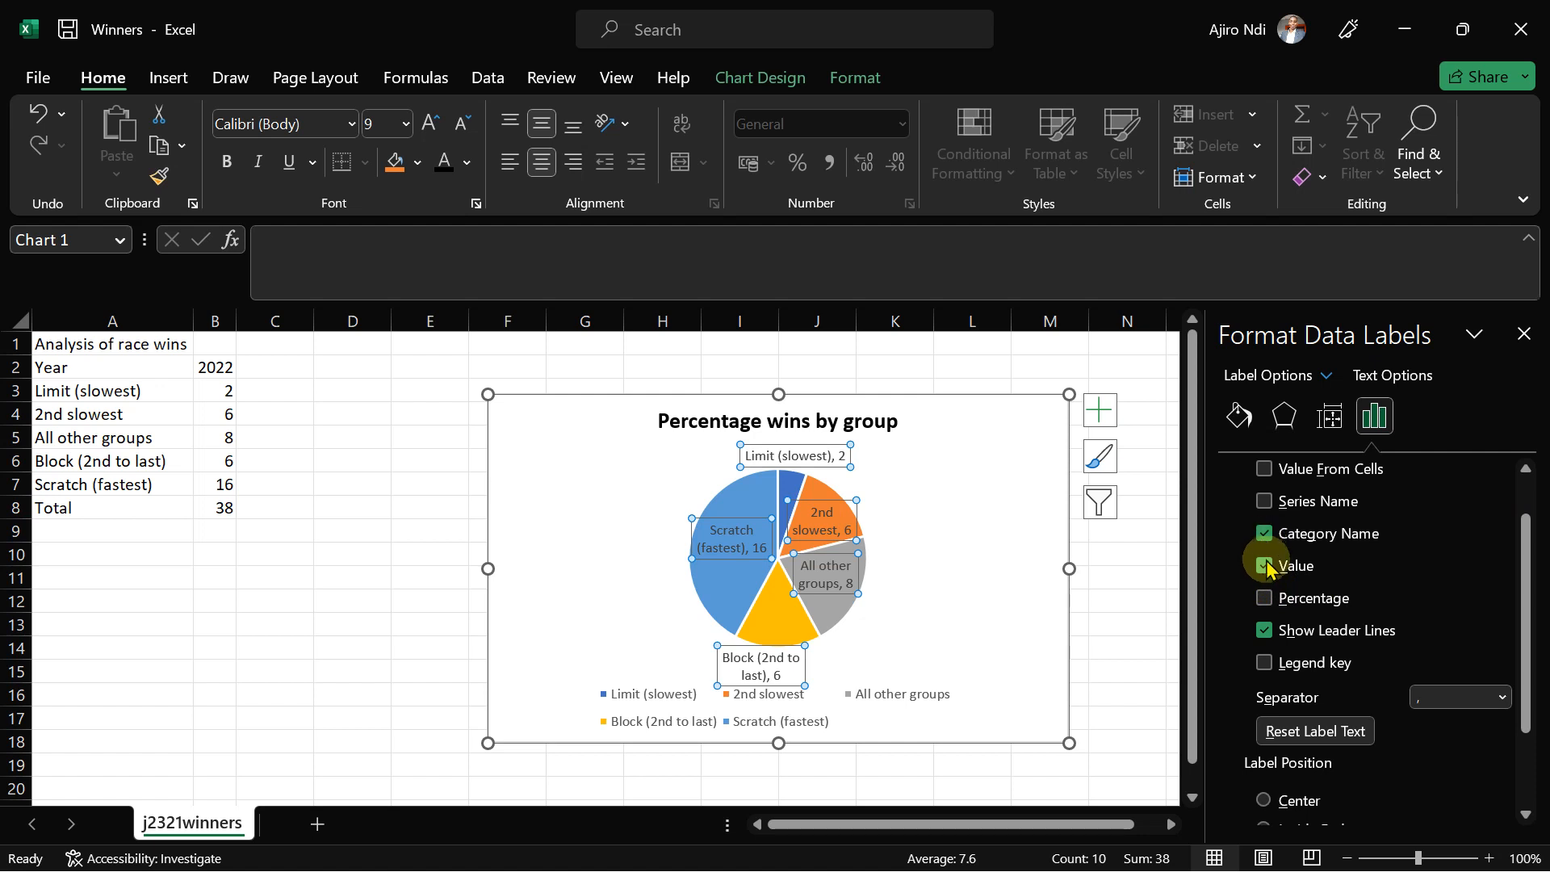
left_click(1265, 567)
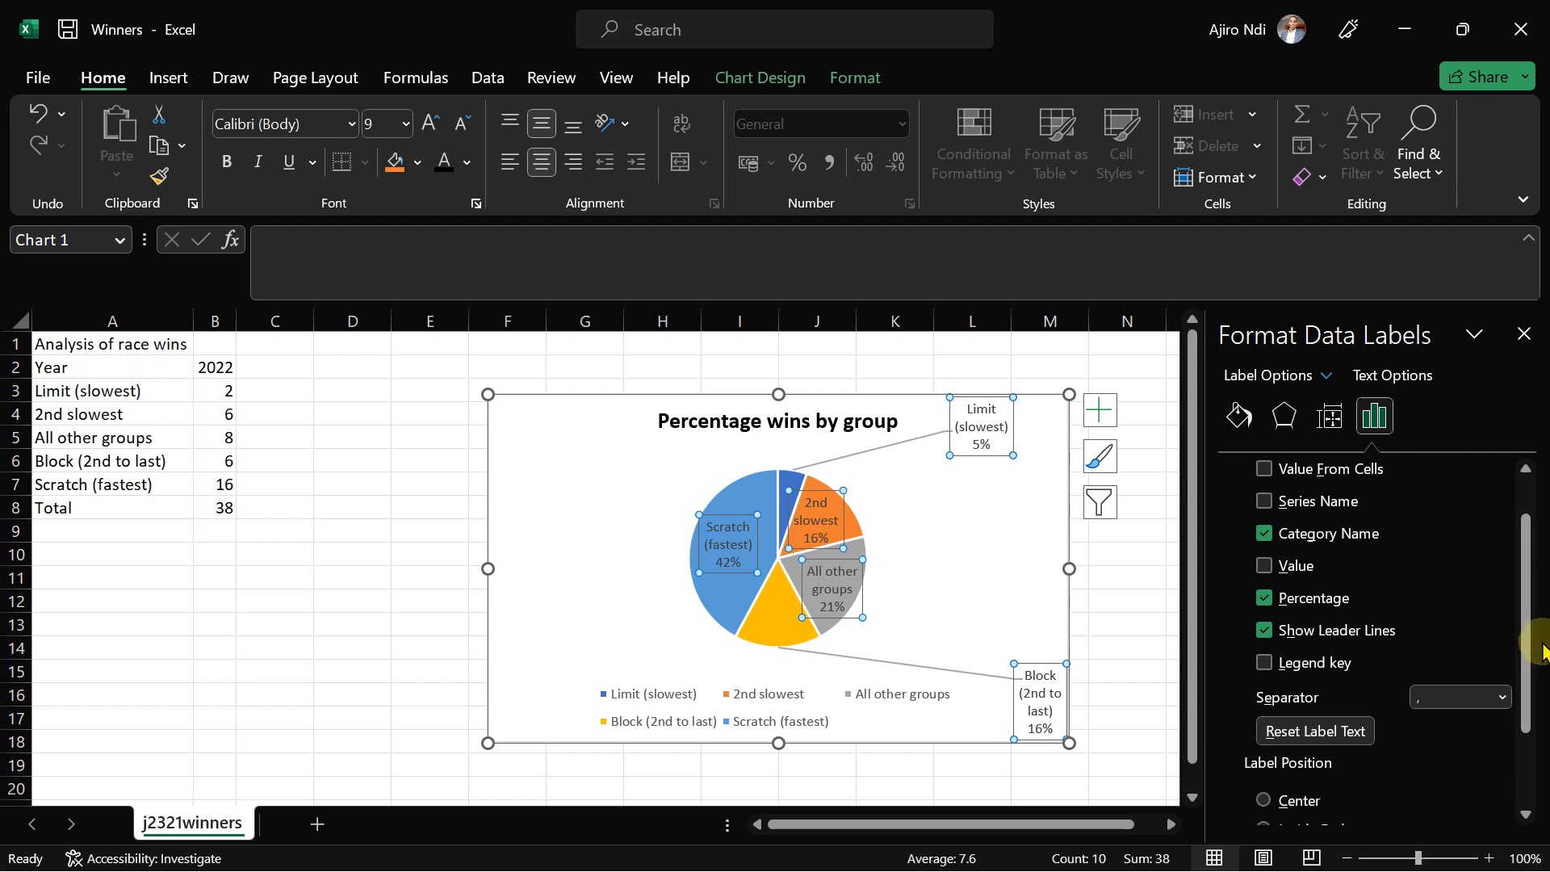
Step: Position the pie chart's data labels at Outside End and close the label formatting options
left_click_drag(1528, 622, 1526, 699)
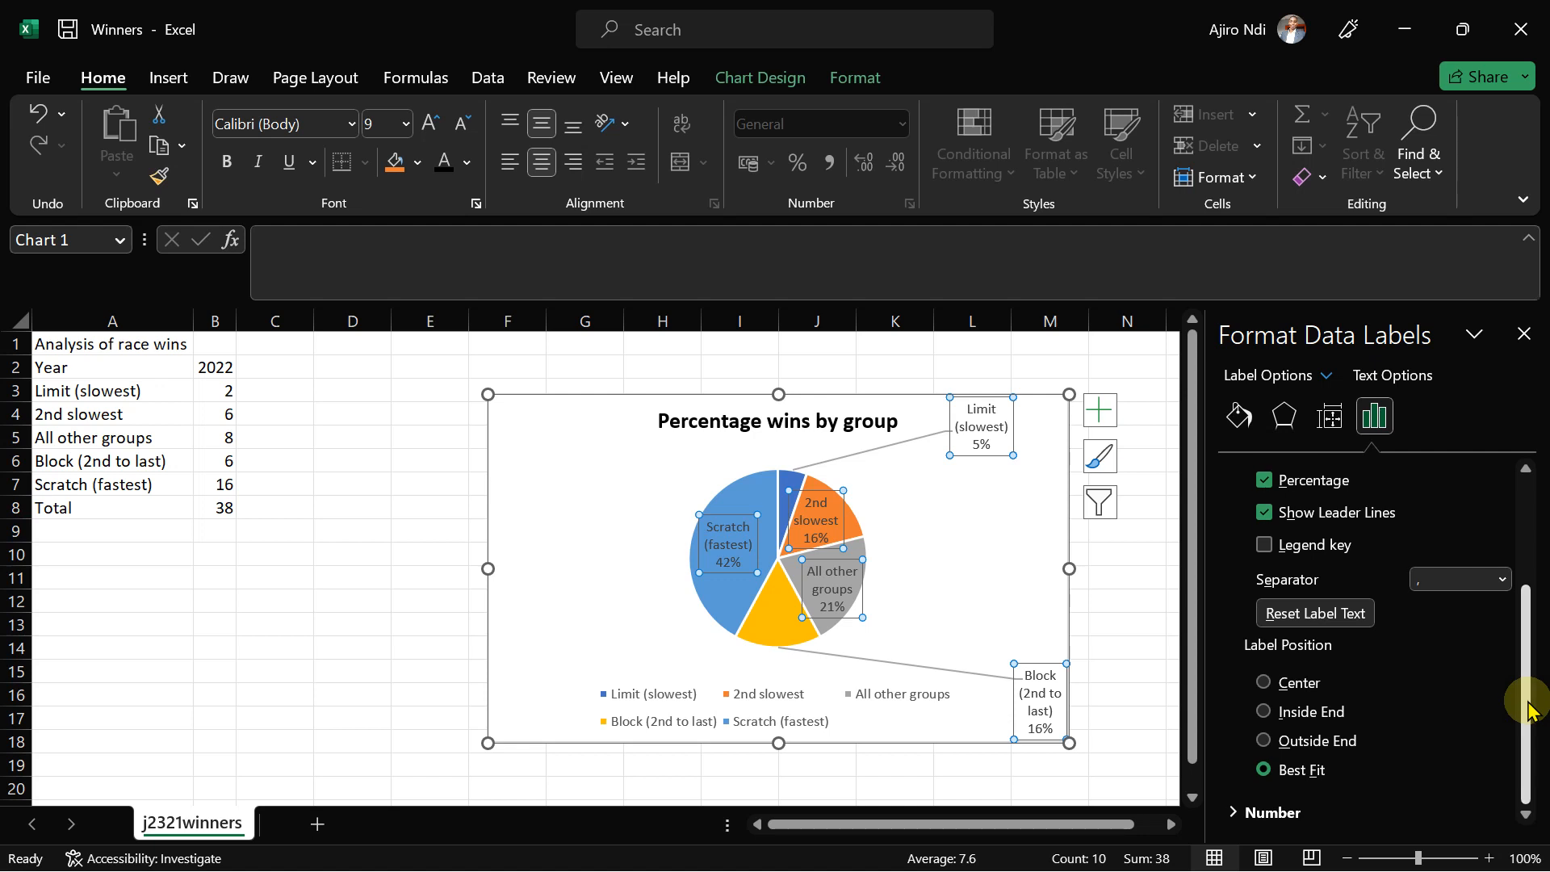
left_click(1264, 743)
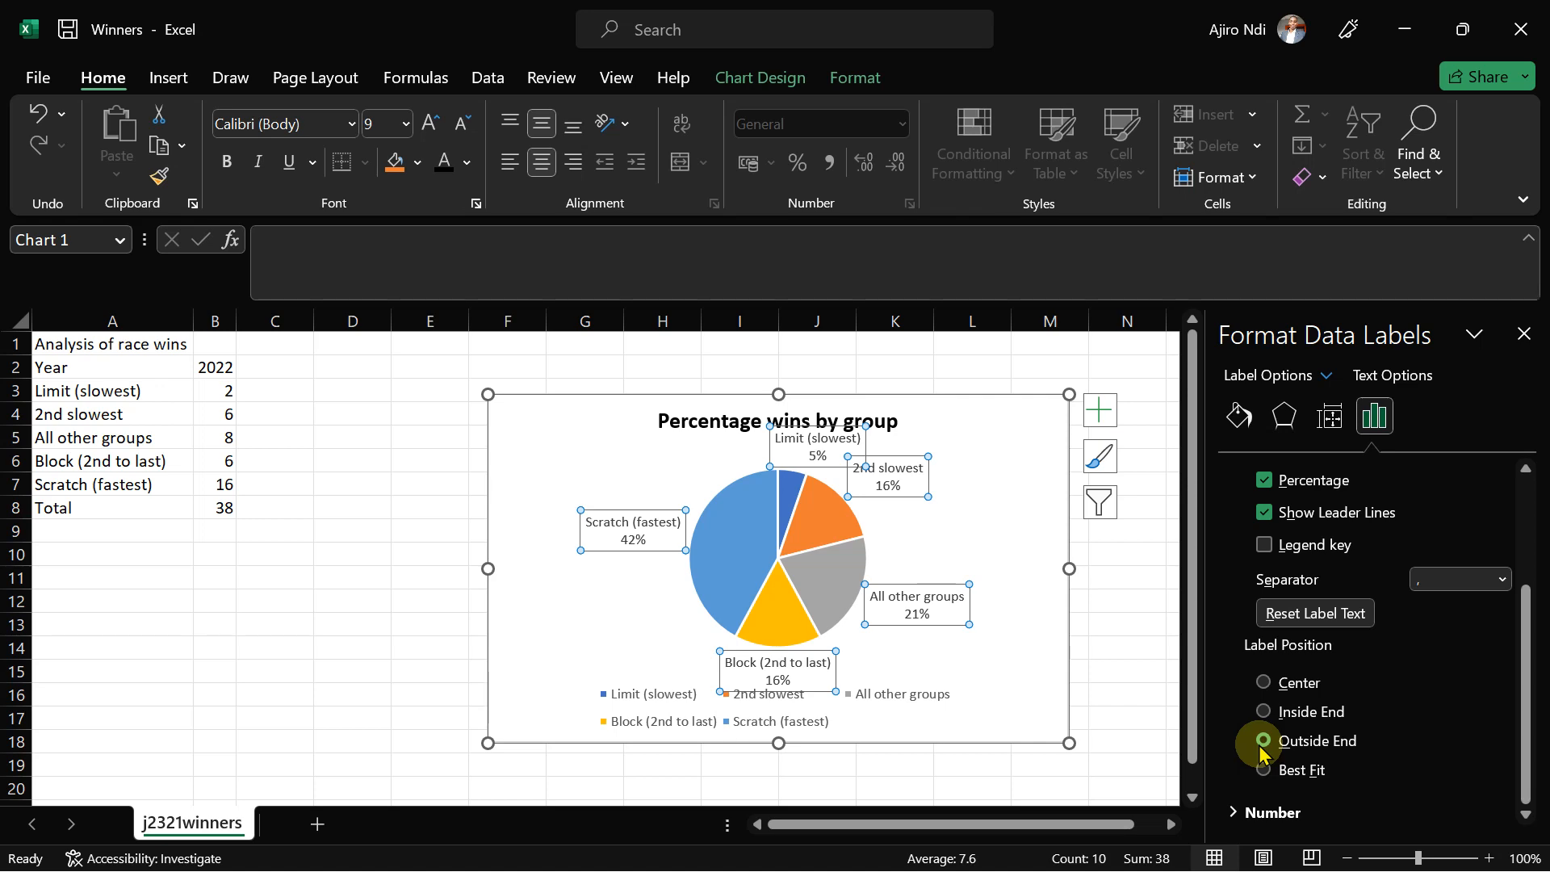
left_click(1523, 332)
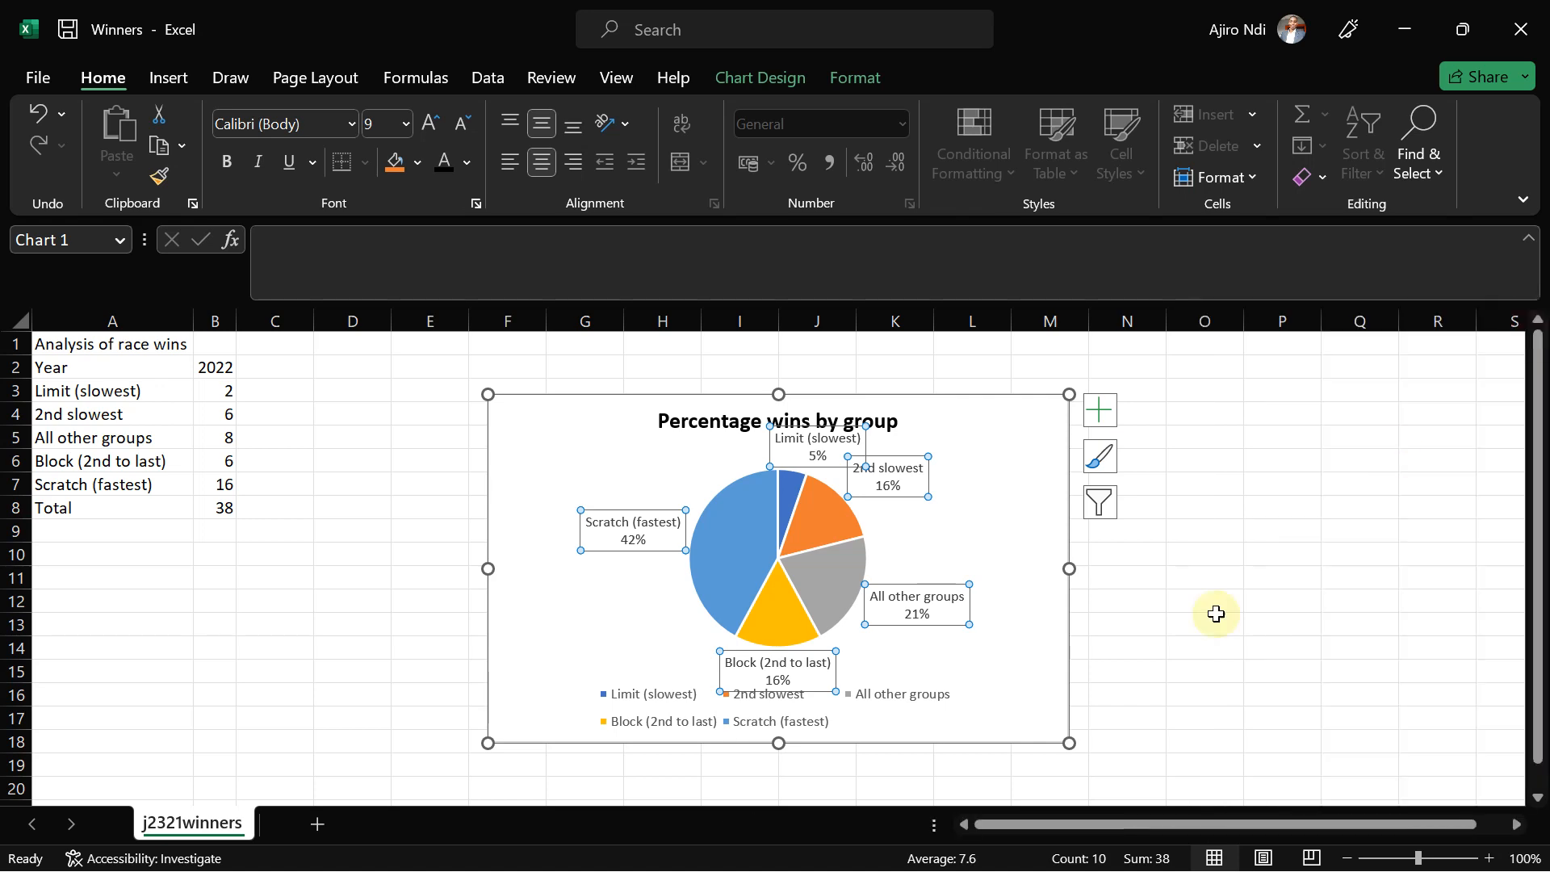
Step: Compare the chart's labels with question 27 in Edge, including the decimal place and legend requirements, and return to Excel
left_click(939, 862)
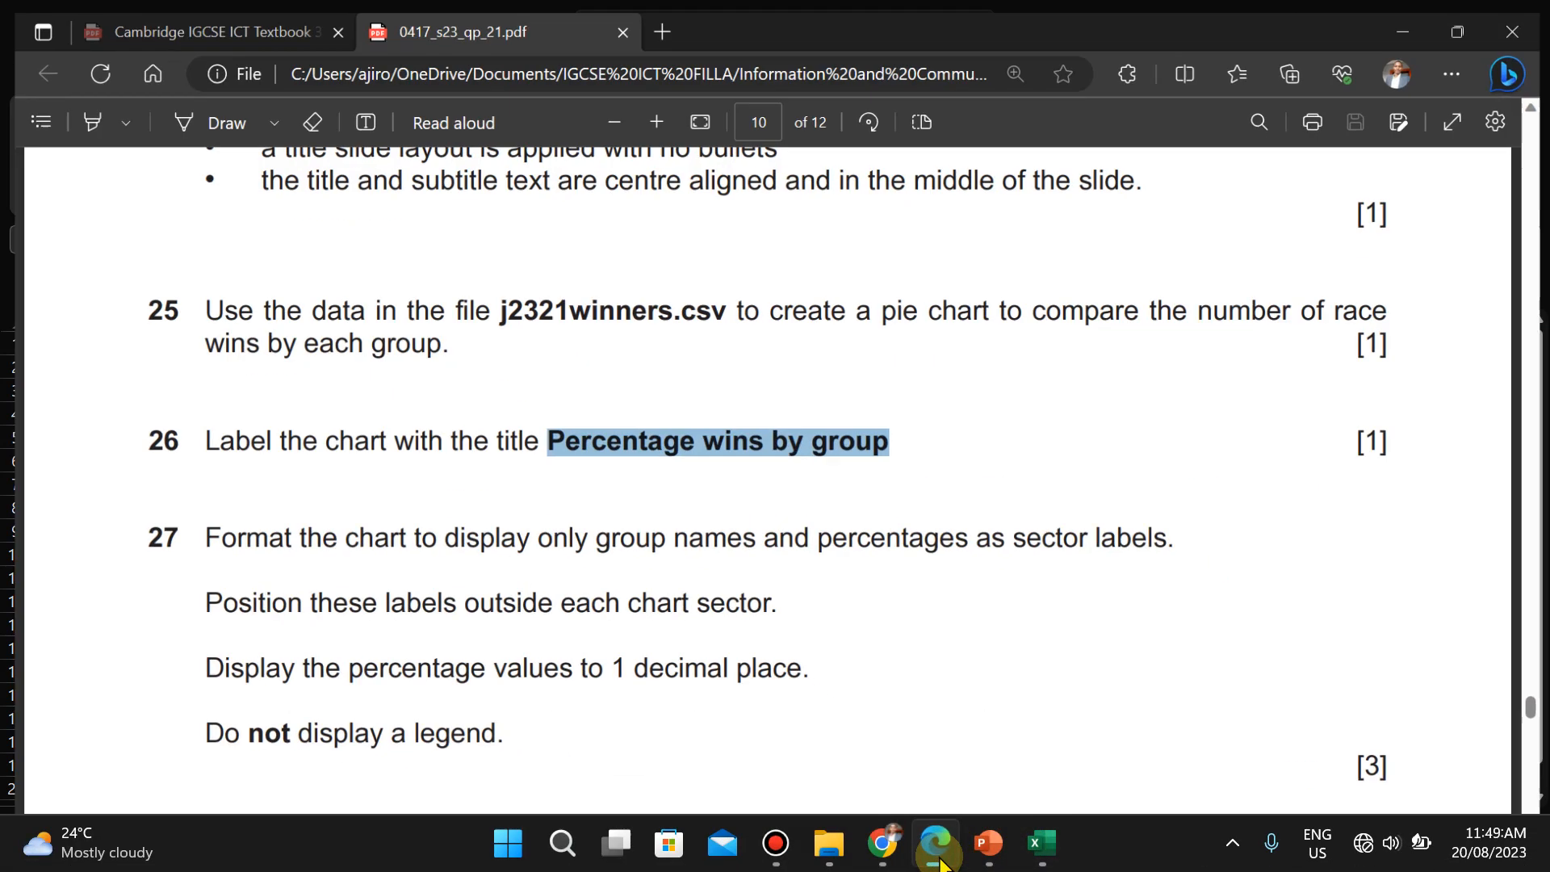
left_click(939, 862)
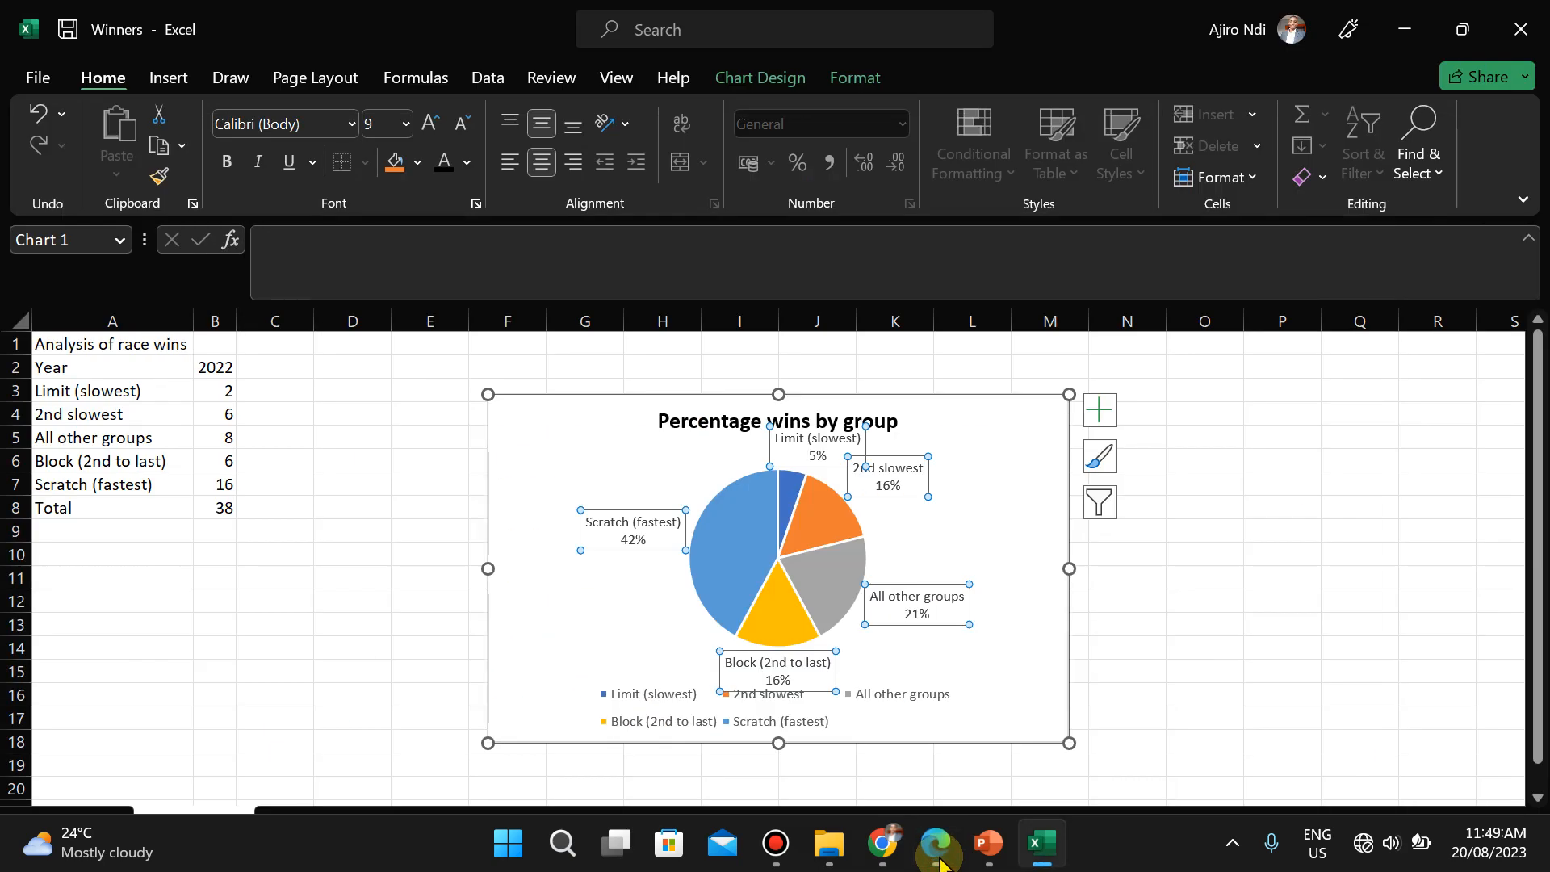
left_click(927, 516)
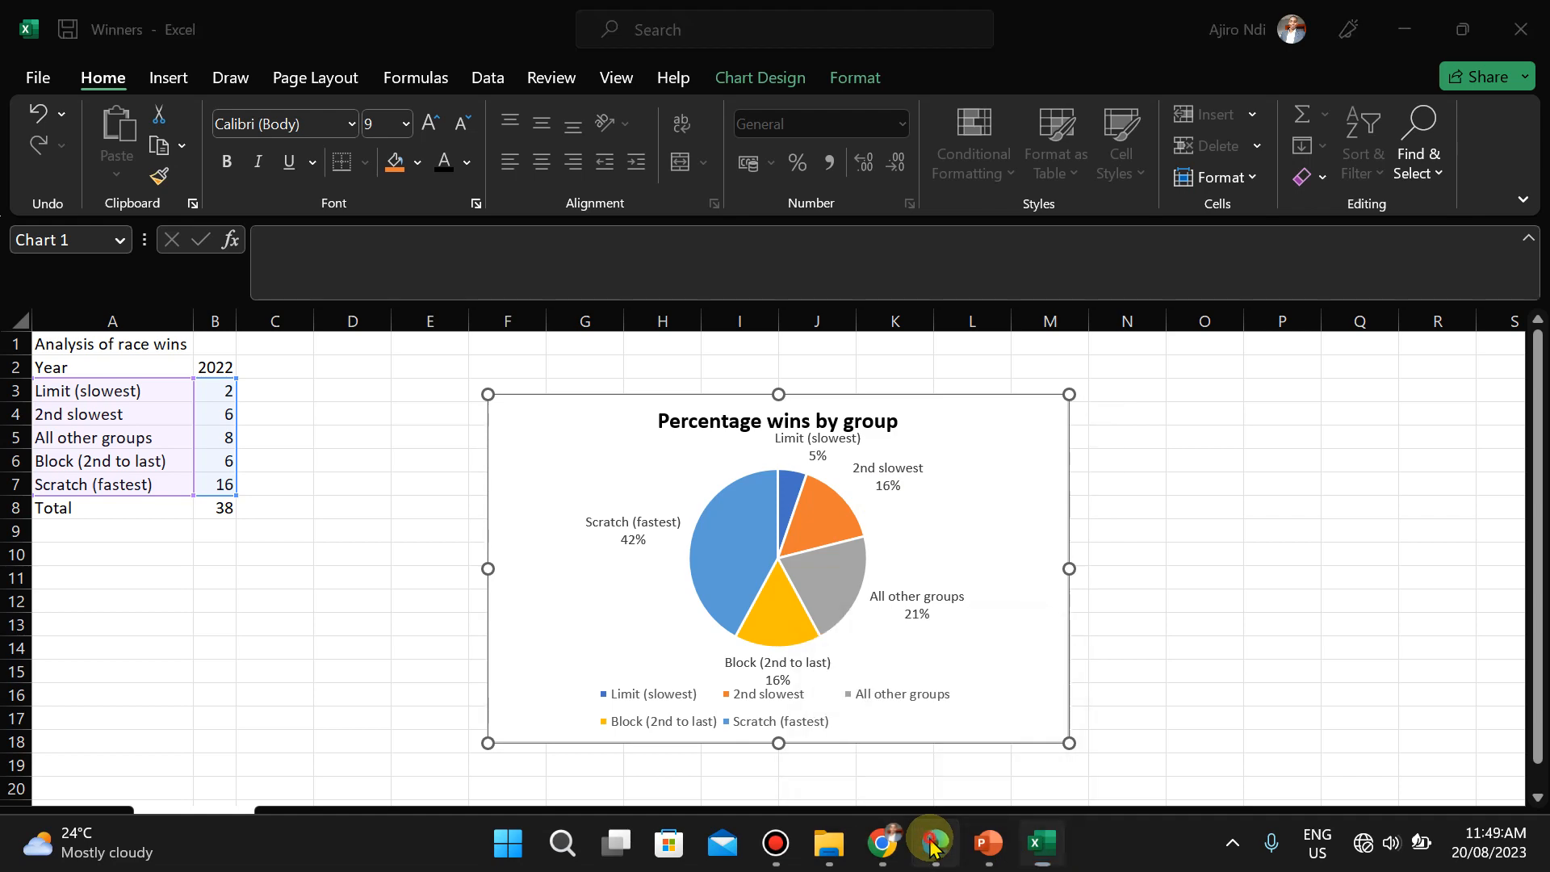
left_click(934, 844)
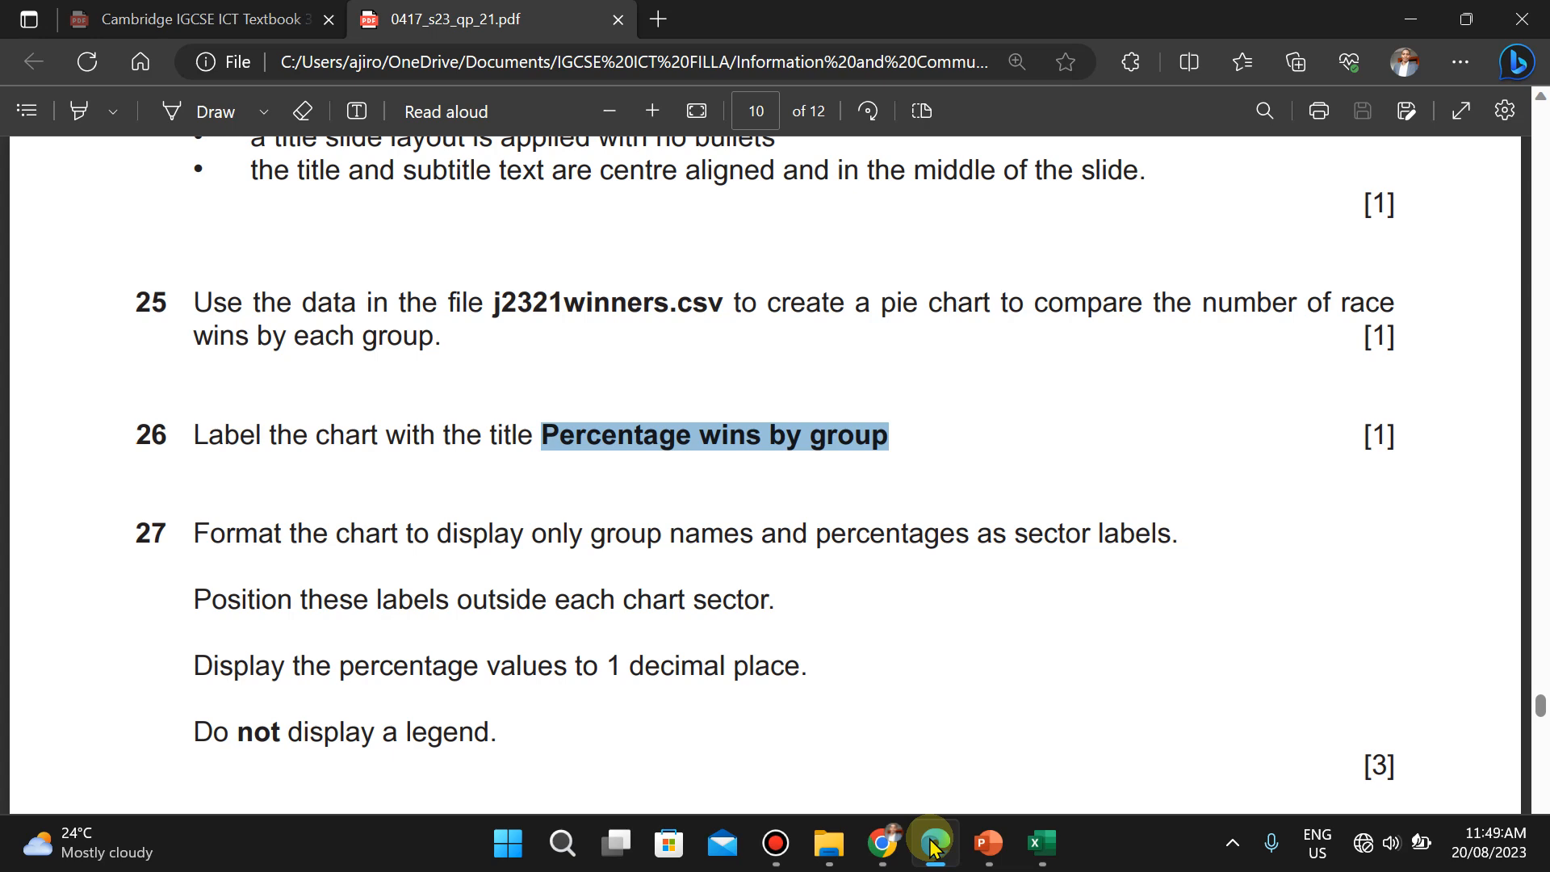
left_click(934, 844)
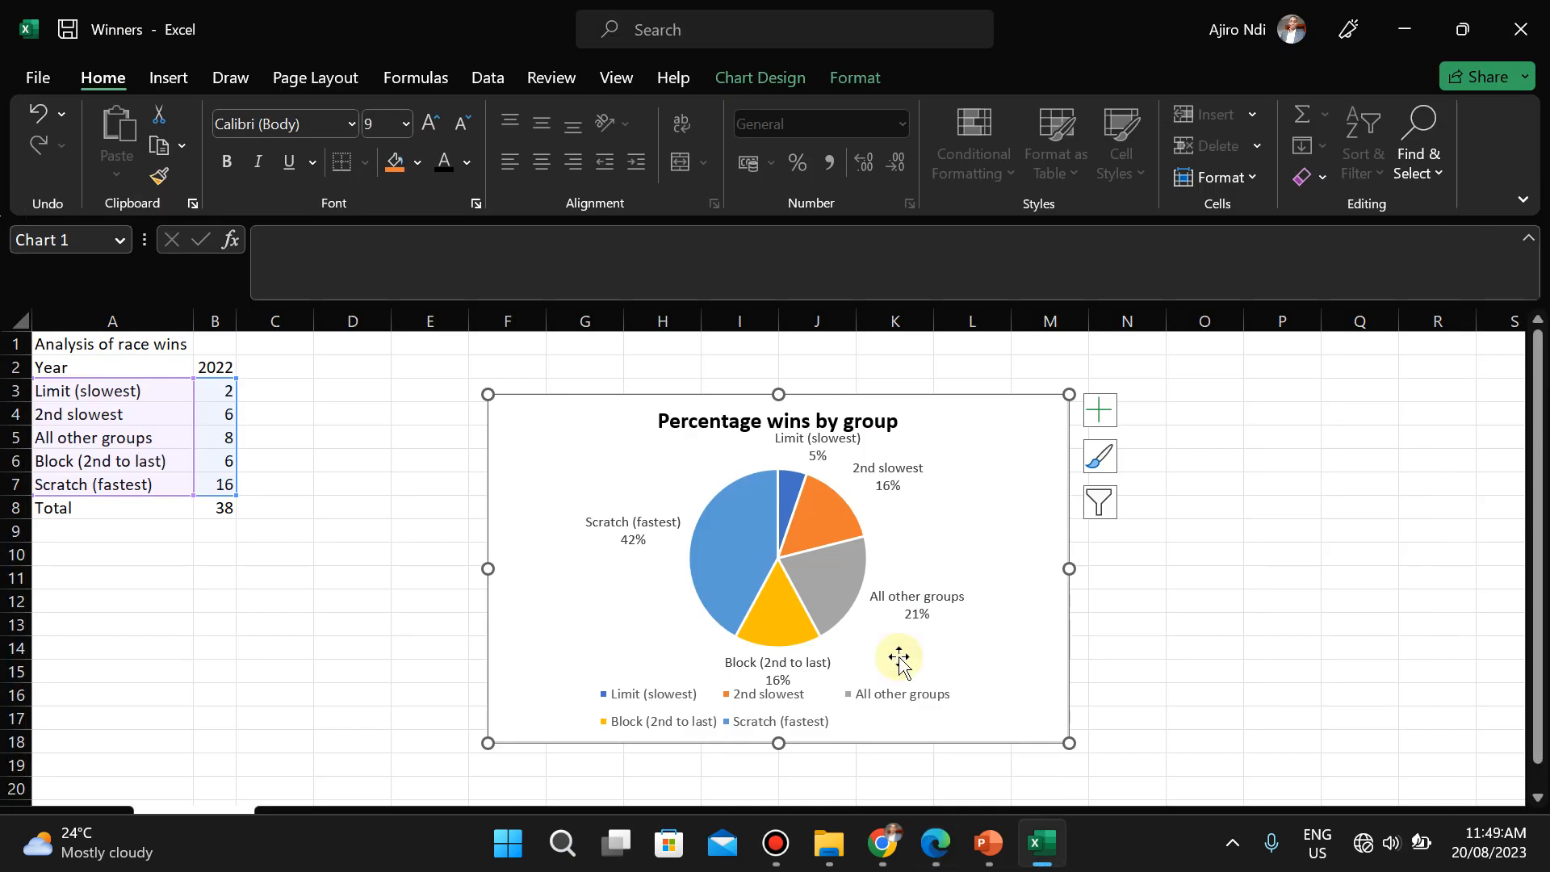
left_click(924, 864)
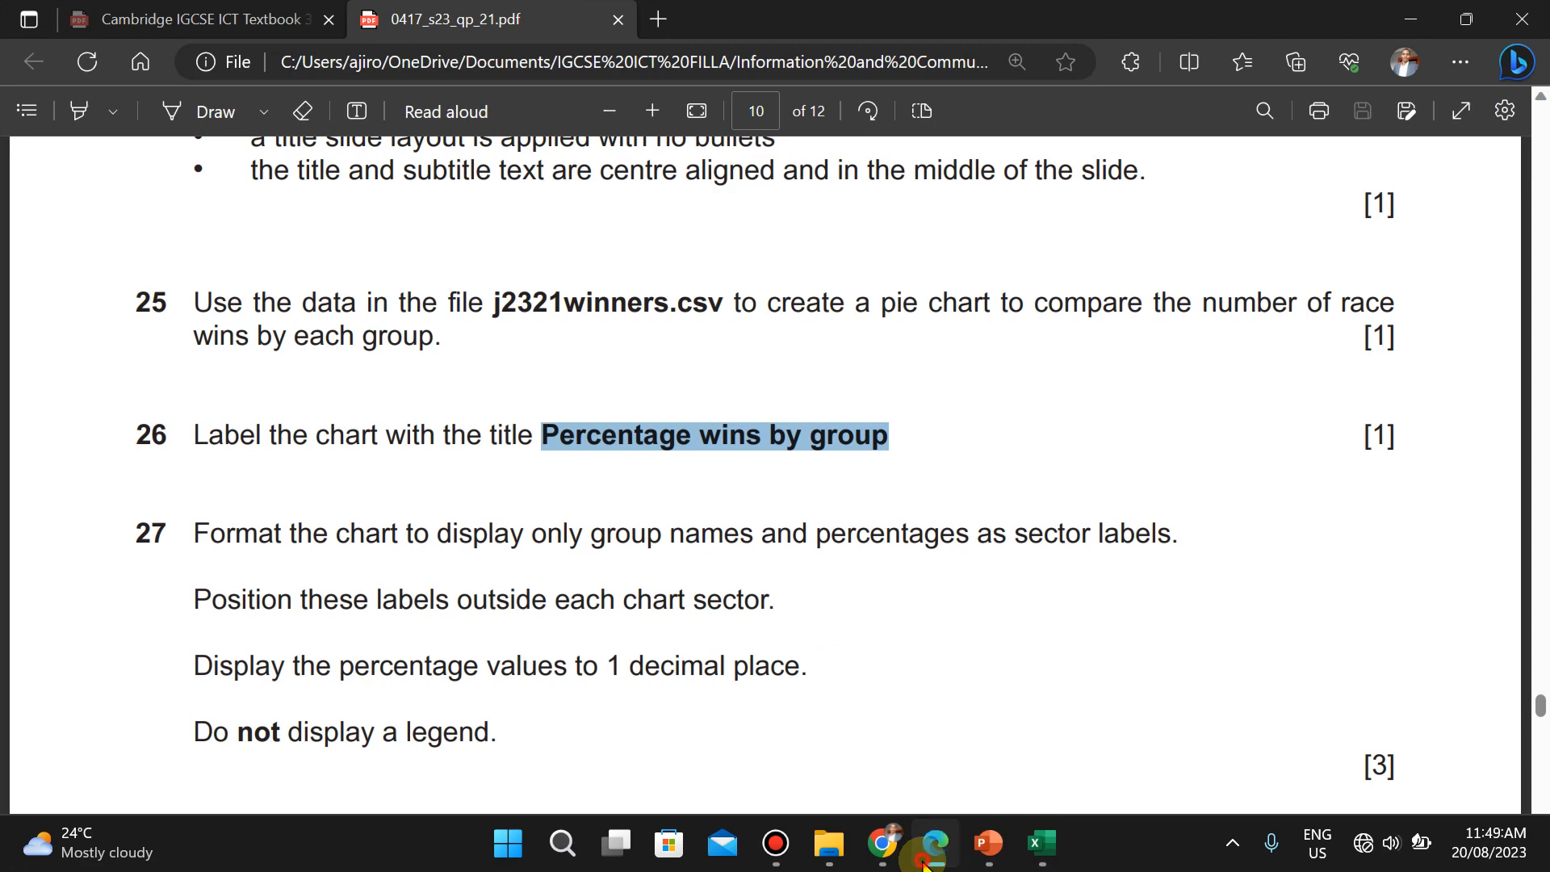
left_click(925, 863)
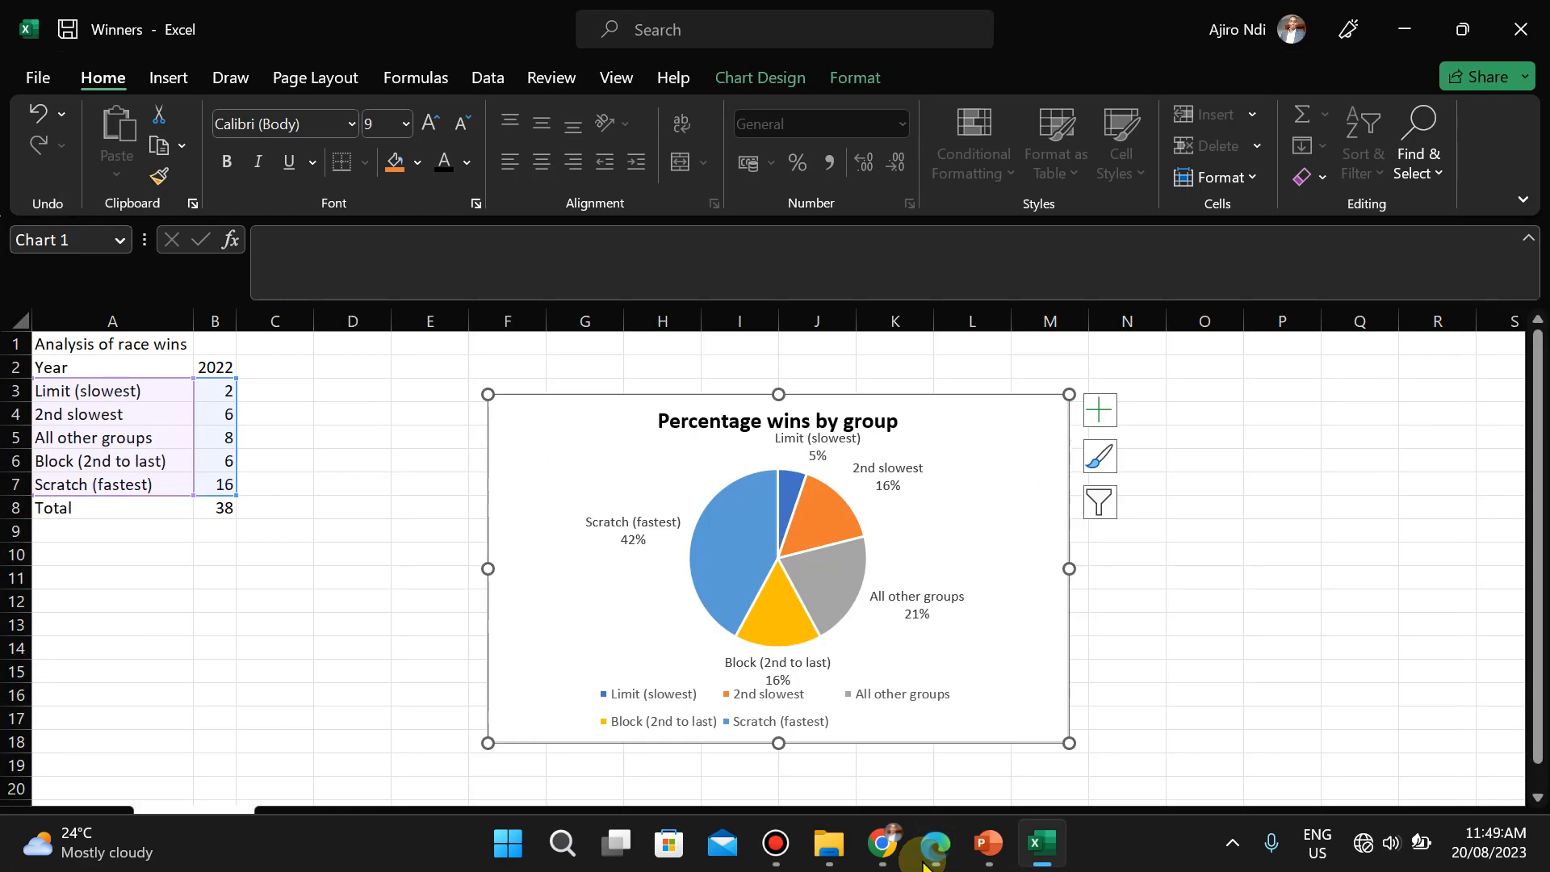
Step: Format the pie chart's data labels as Percentage with 1 decimal place and close the label formatting options
left_click(1110, 413)
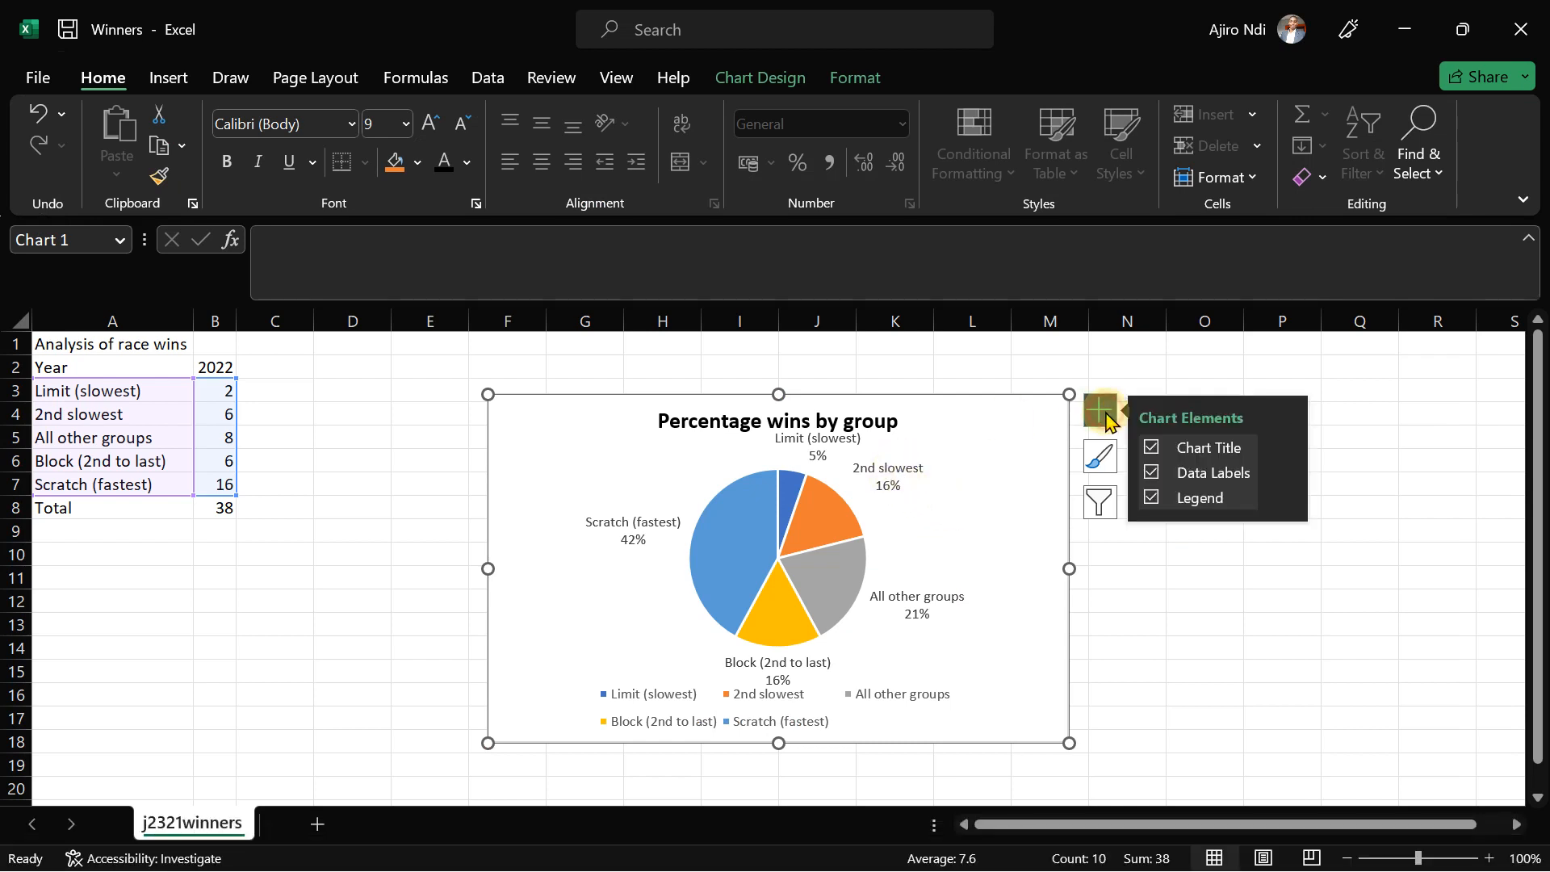
left_click(1282, 476)
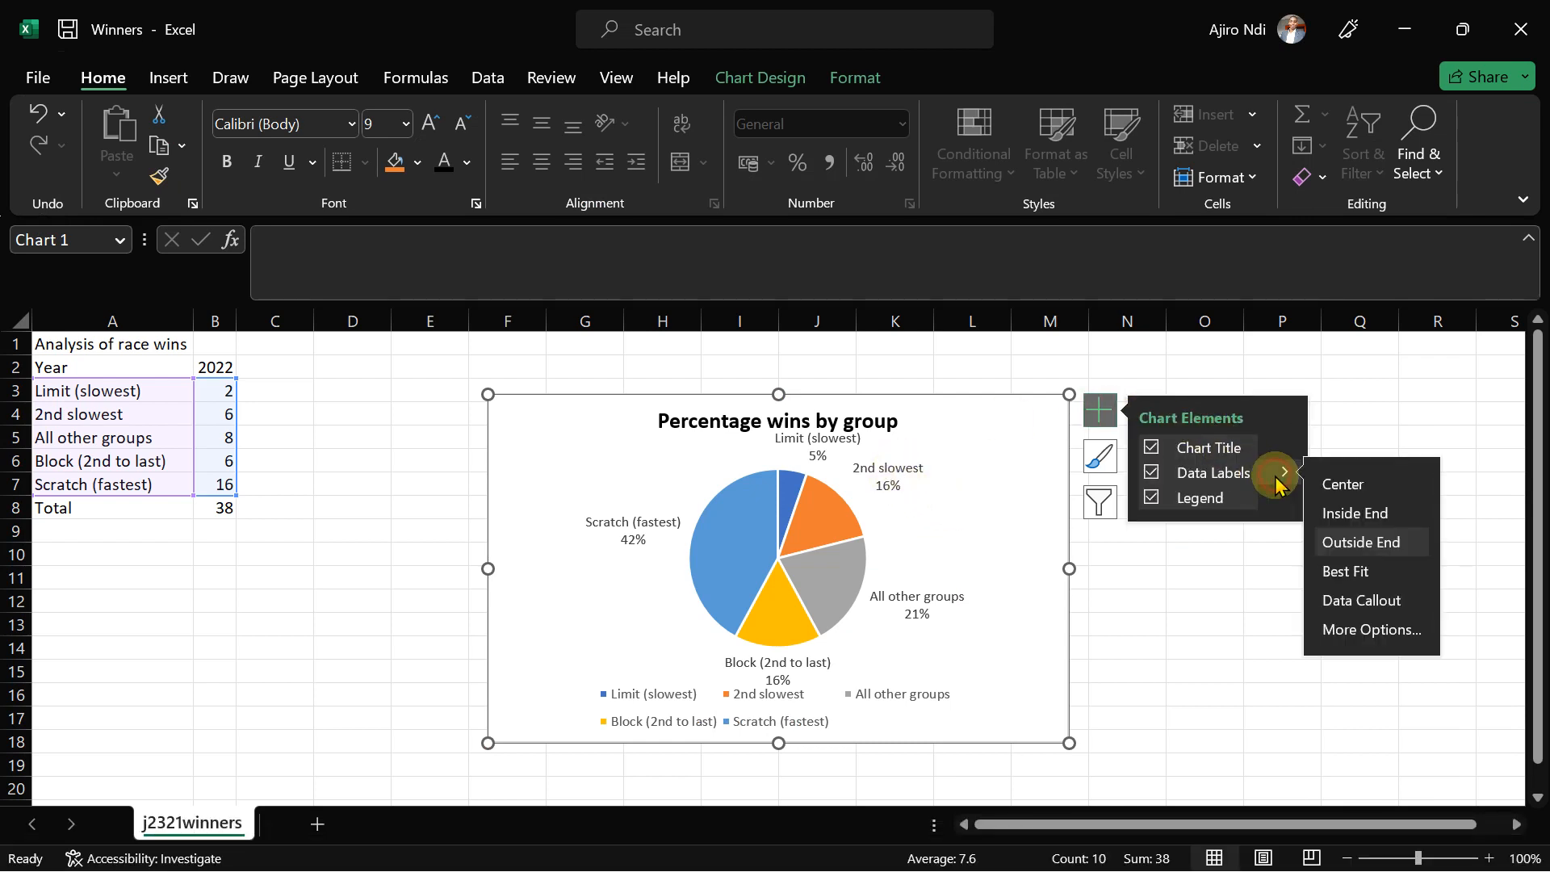
left_click(1336, 634)
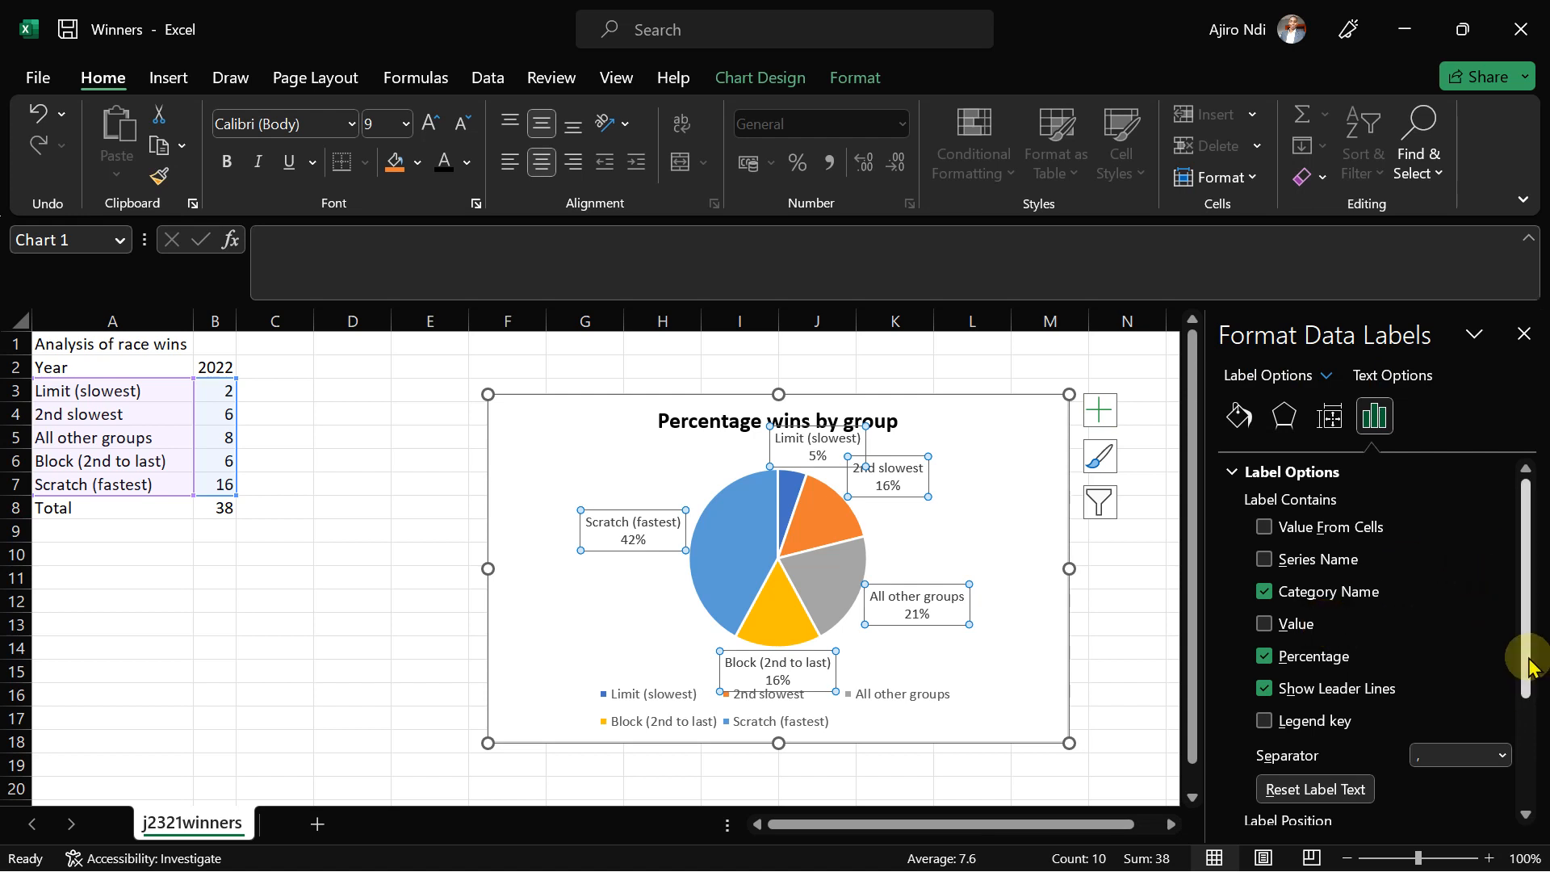
left_click_drag(1528, 663, 1529, 767)
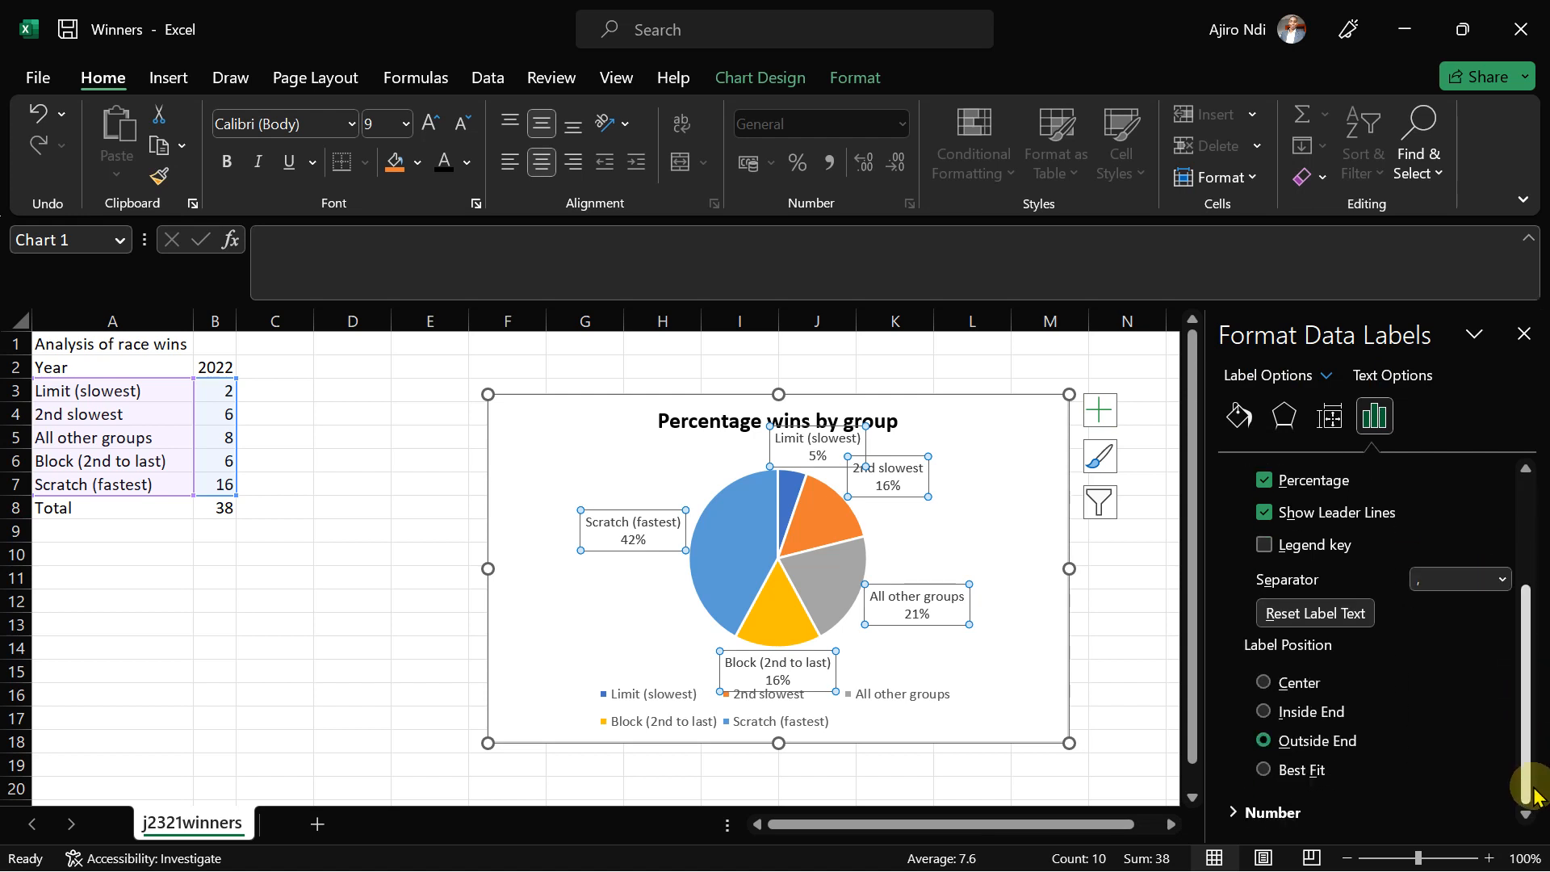
left_click(1232, 812)
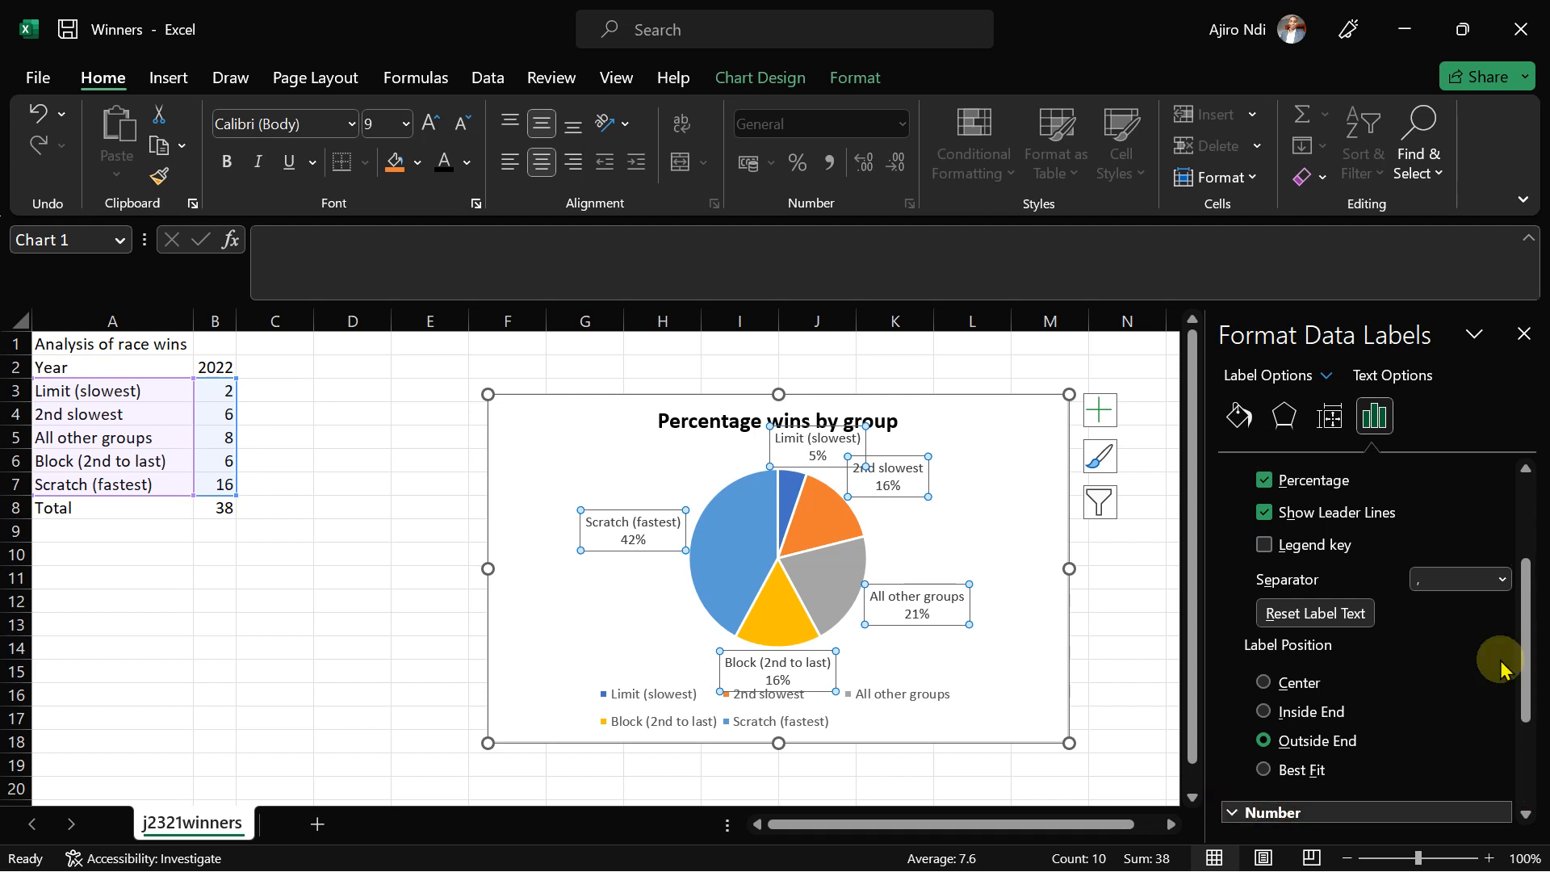
left_click_drag(1522, 633, 1534, 739)
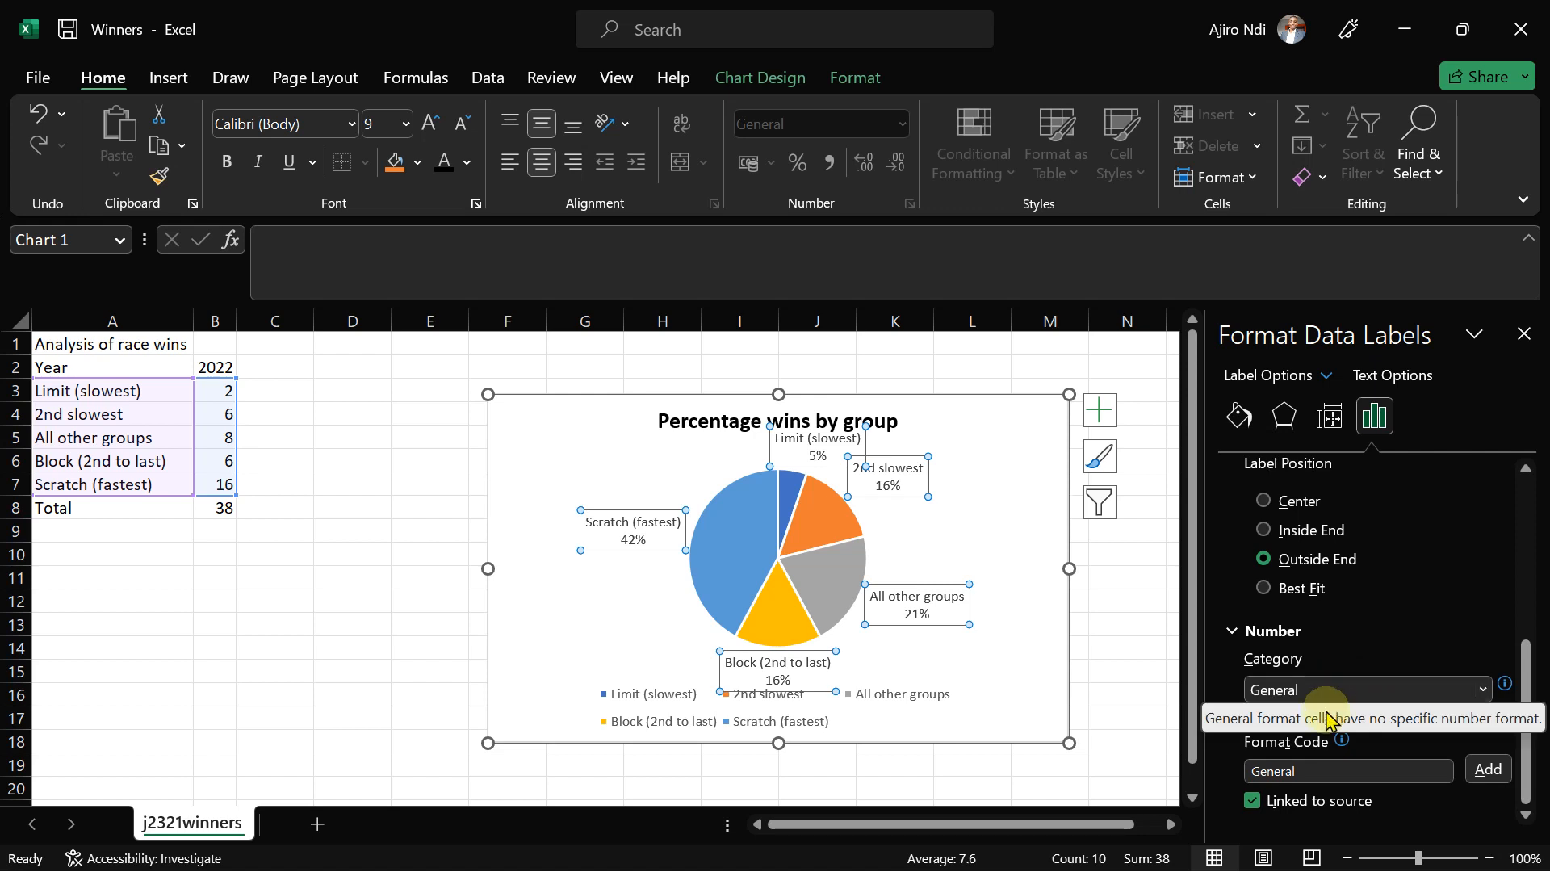
left_click(1288, 696)
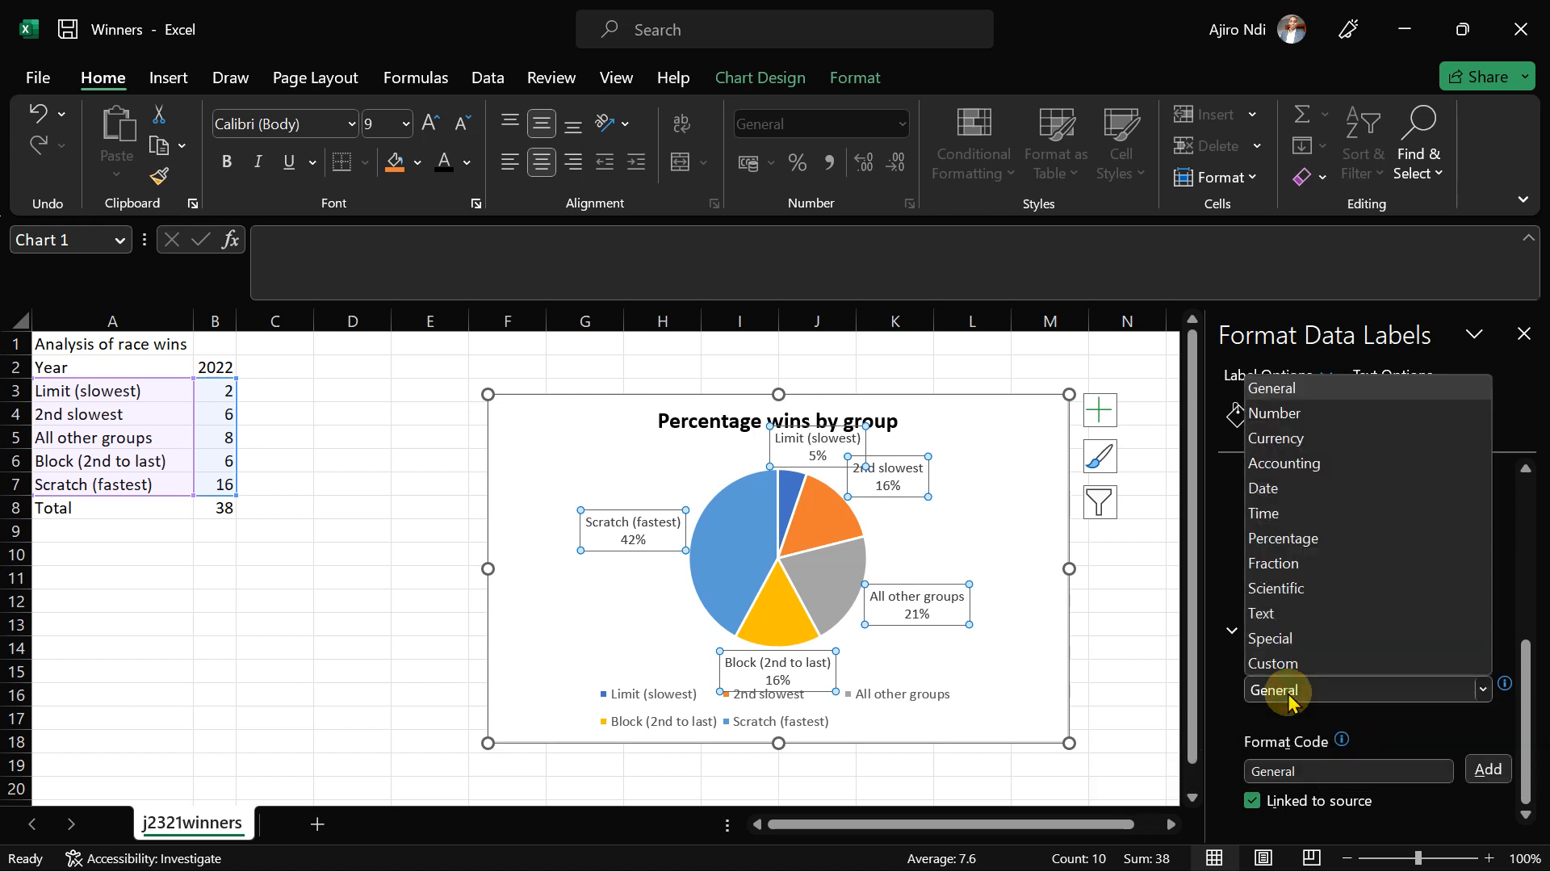
left_click(1283, 538)
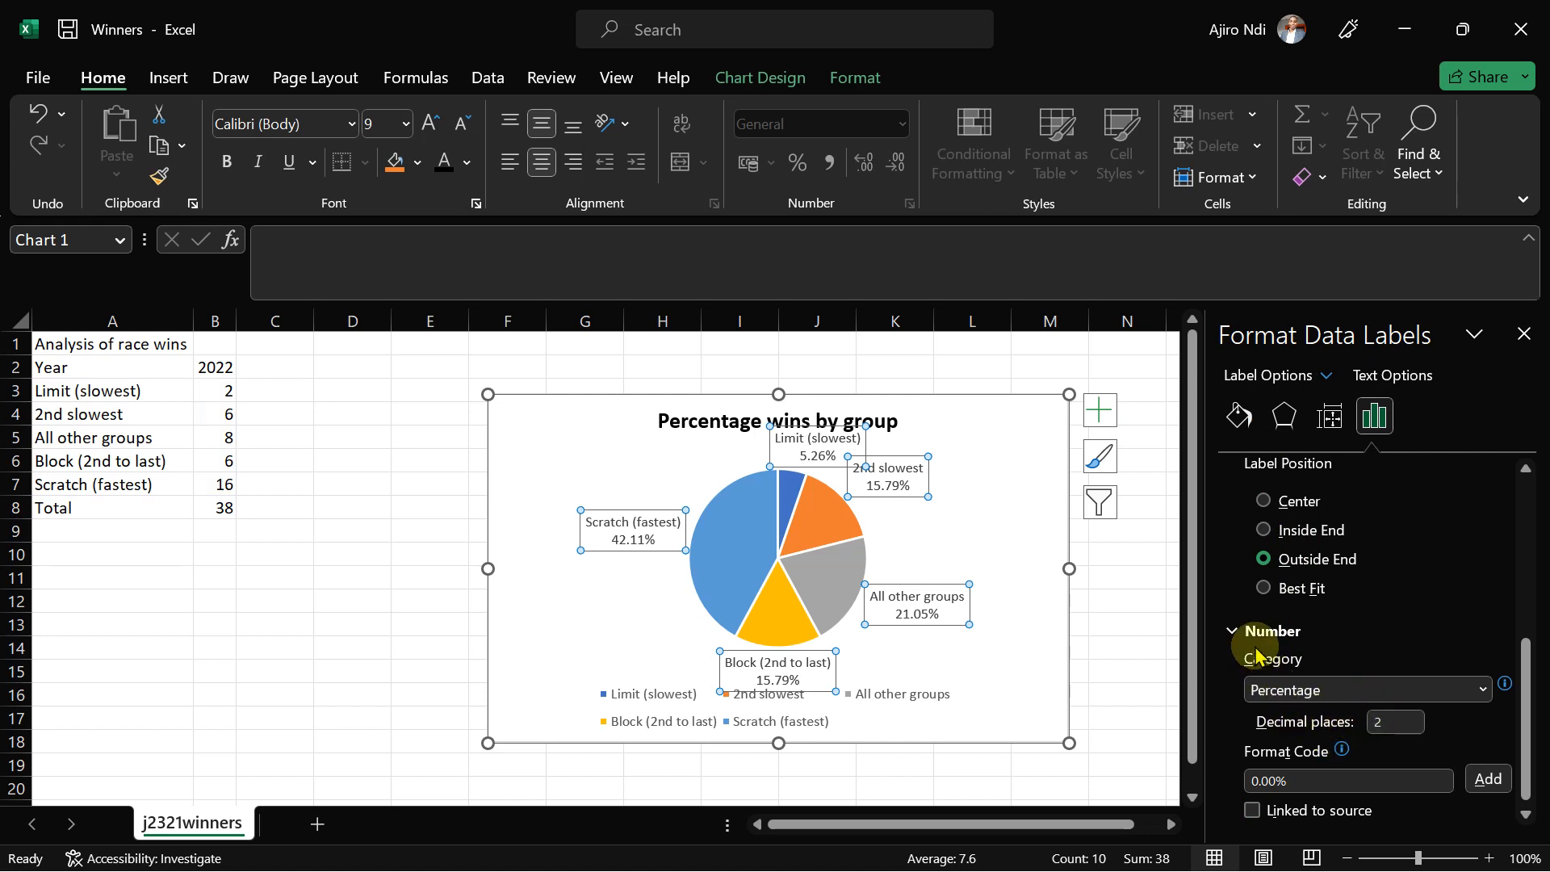
left_click(1401, 725)
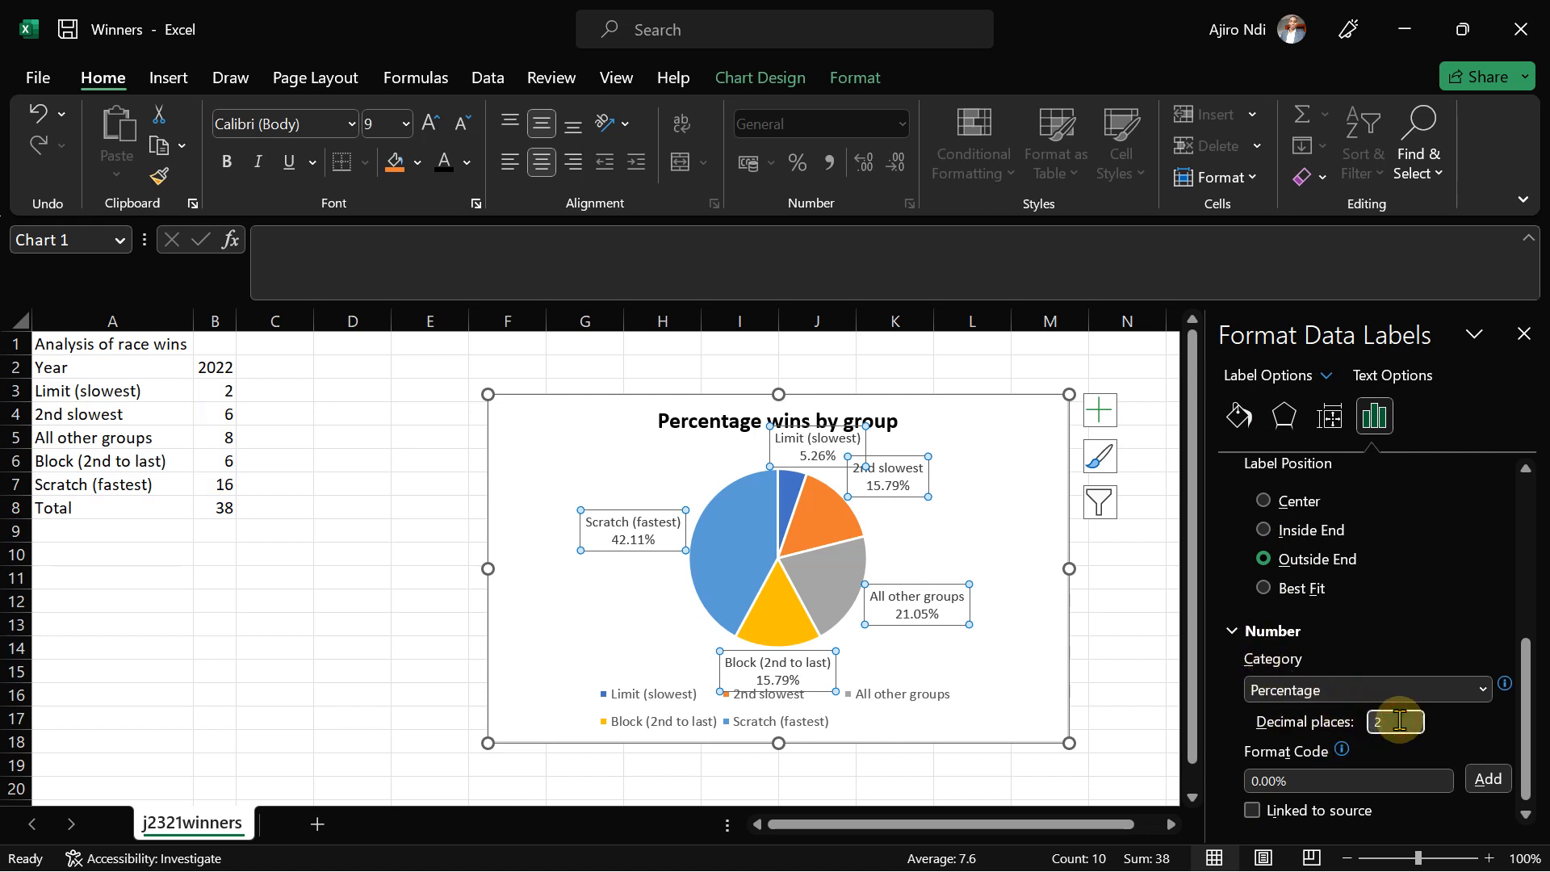
key("BackSpace")
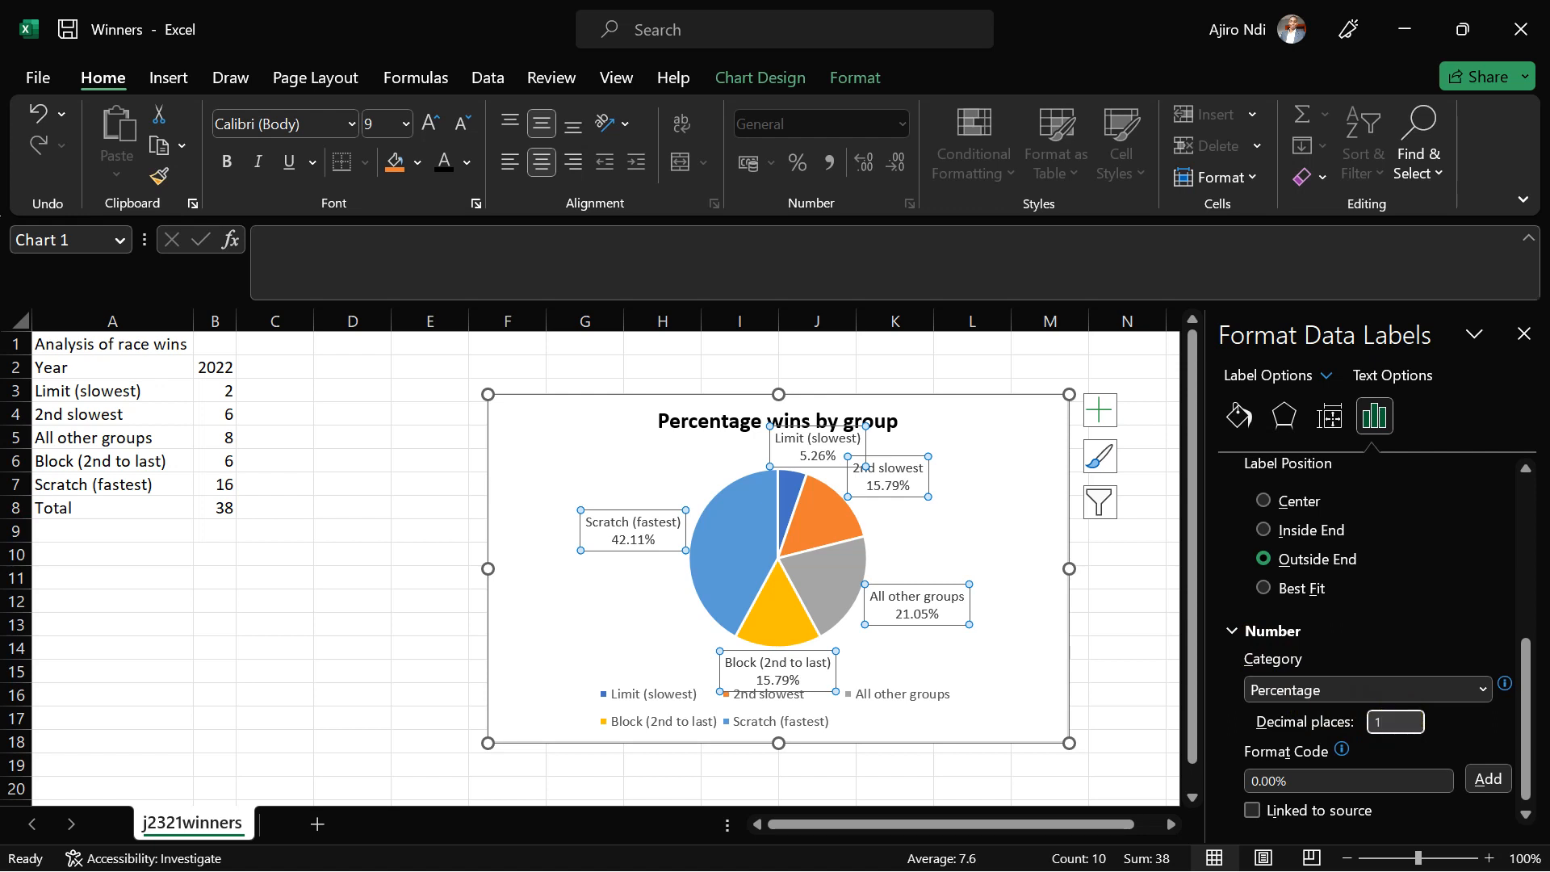
key("Tab")
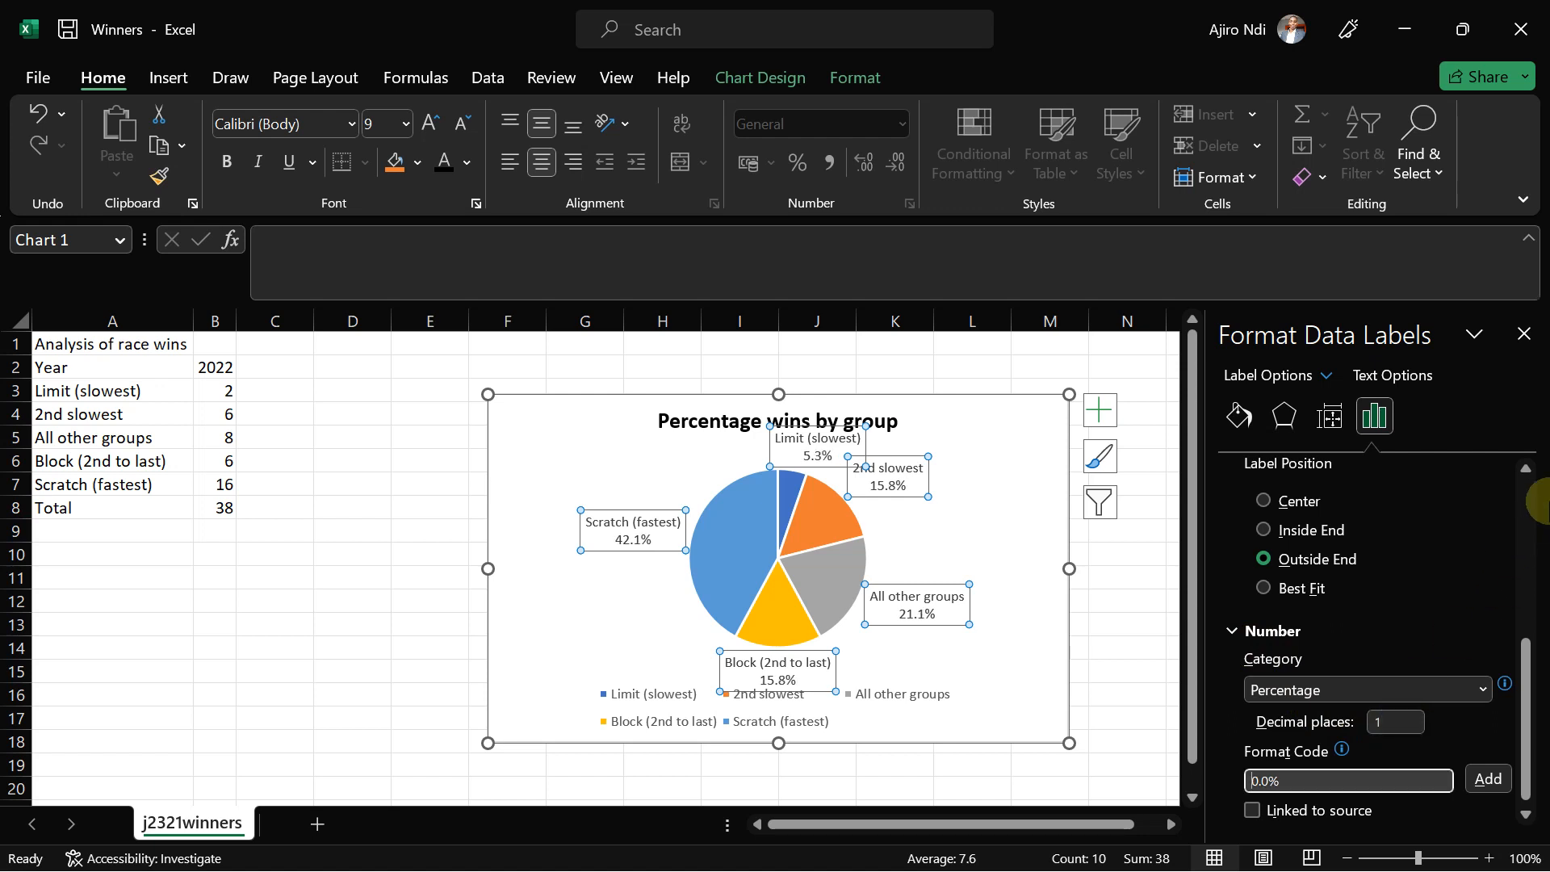
left_click(1528, 343)
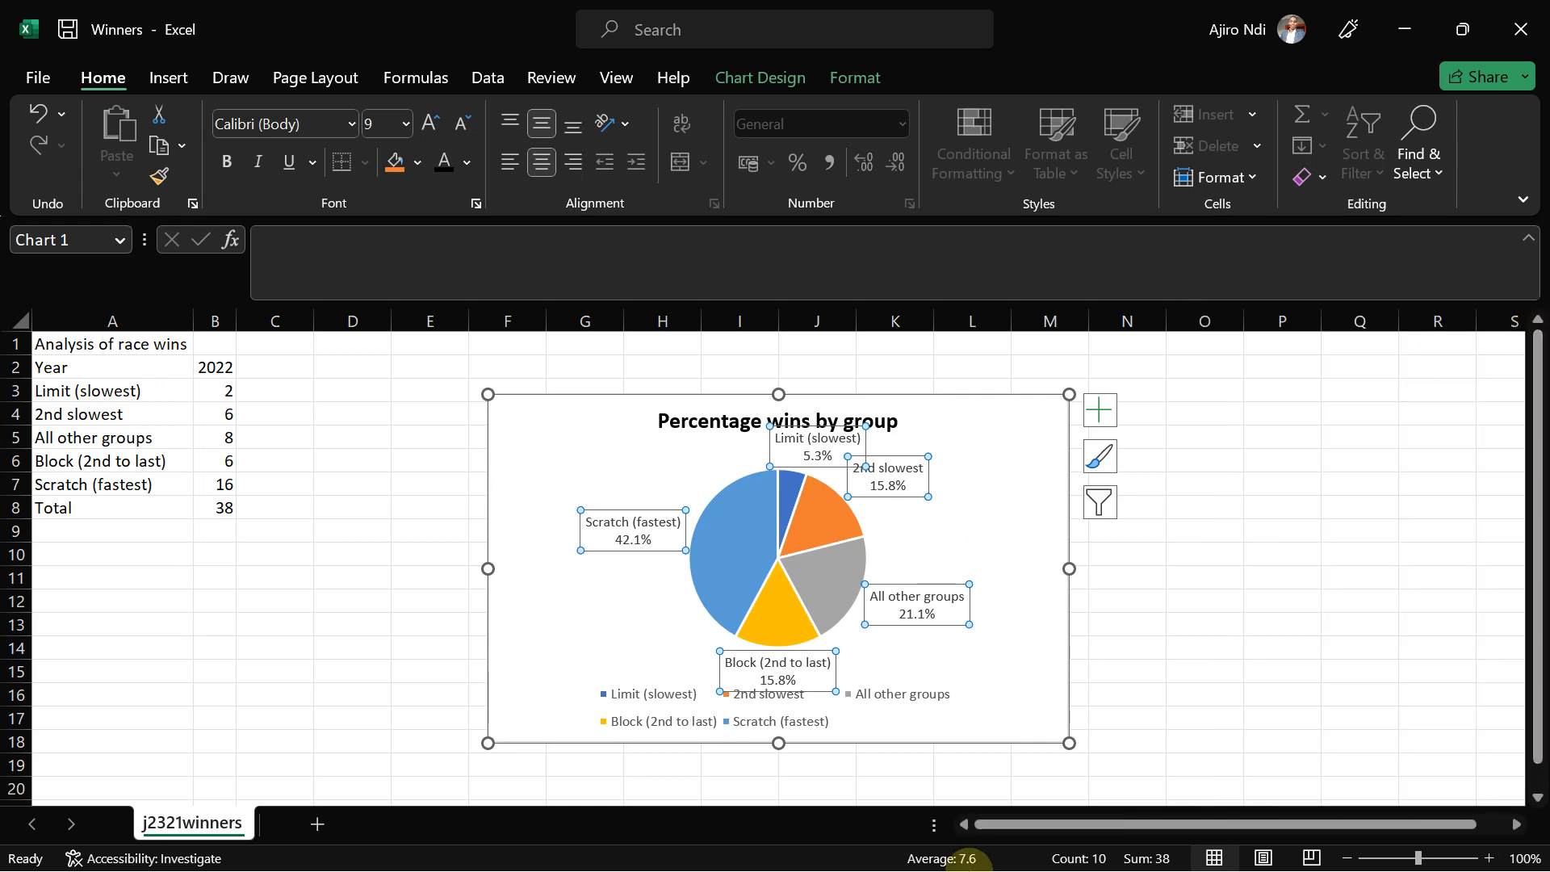
Step: Check the legend requirement in question 27 in Edge, return to Excel and remove the pie chart's legend
mouse_move(988, 848)
left_click(941, 848)
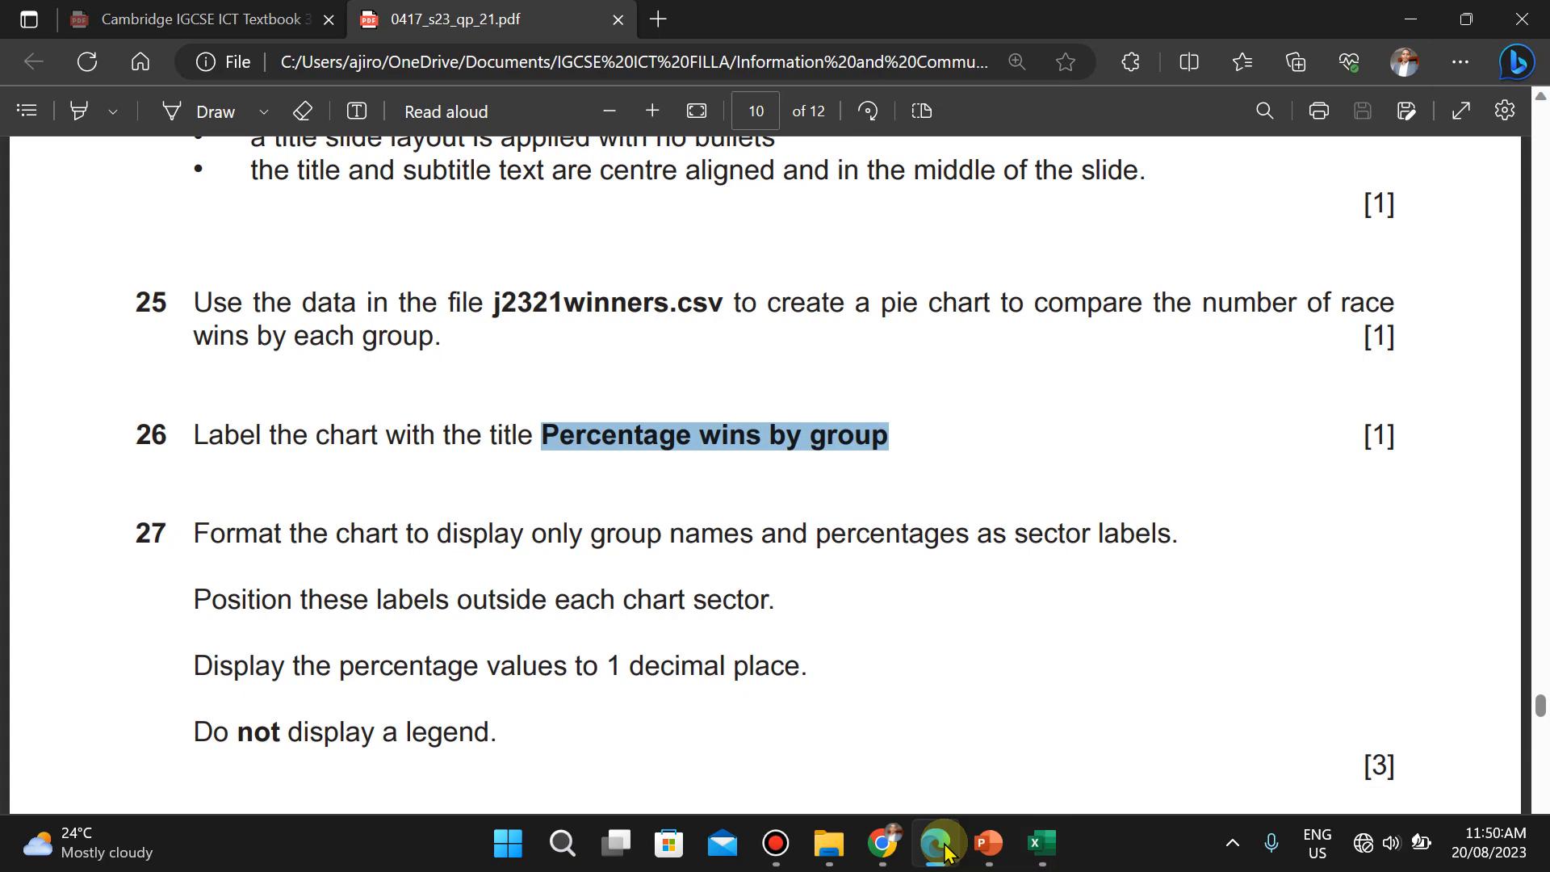
left_click(938, 846)
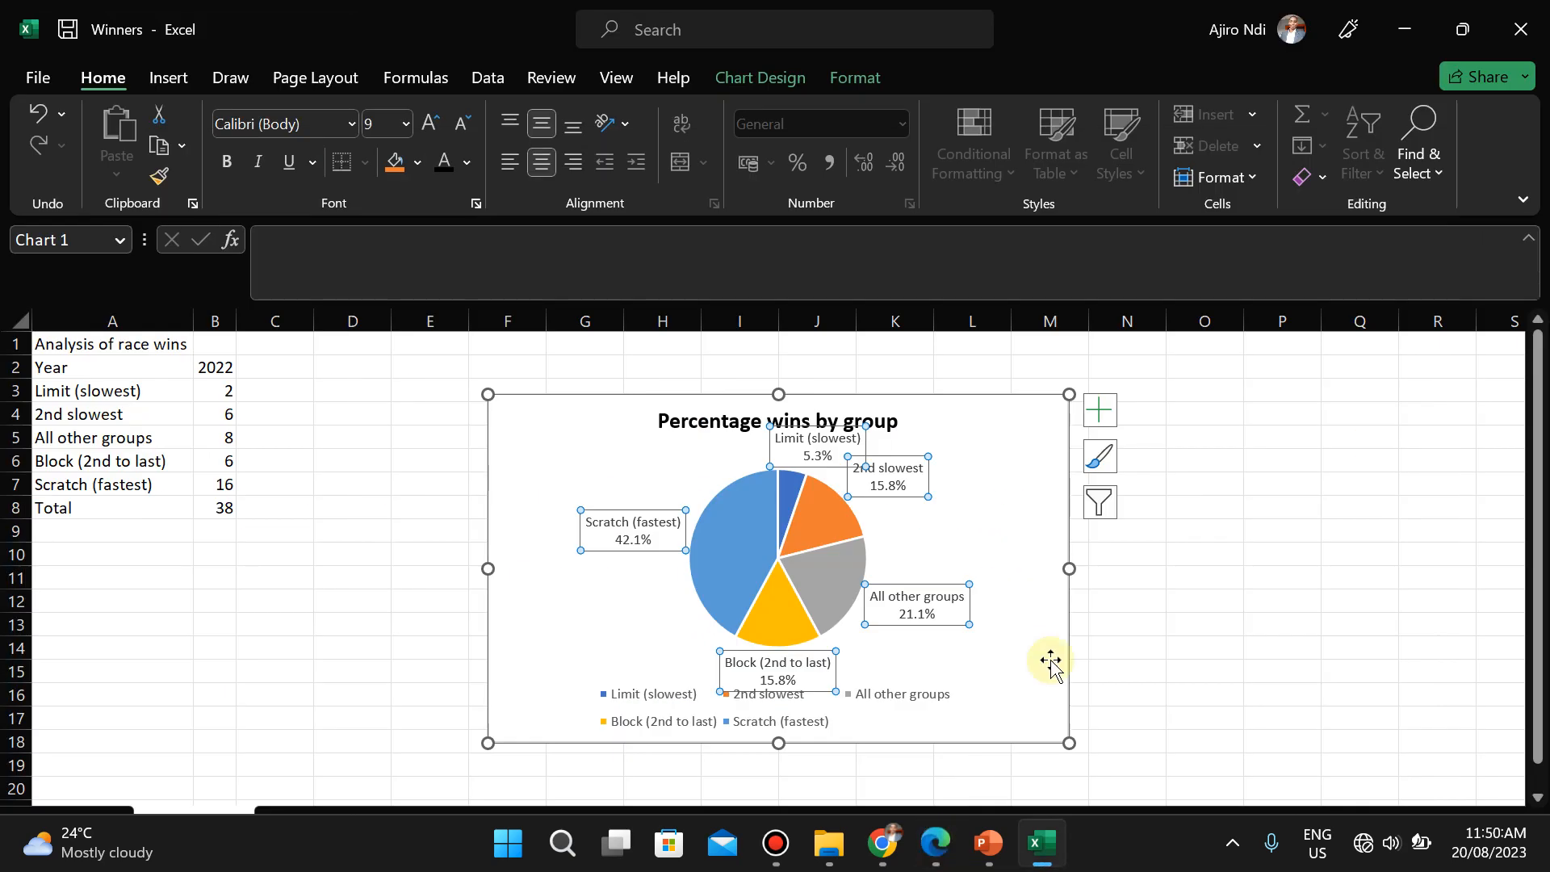
left_click(1099, 410)
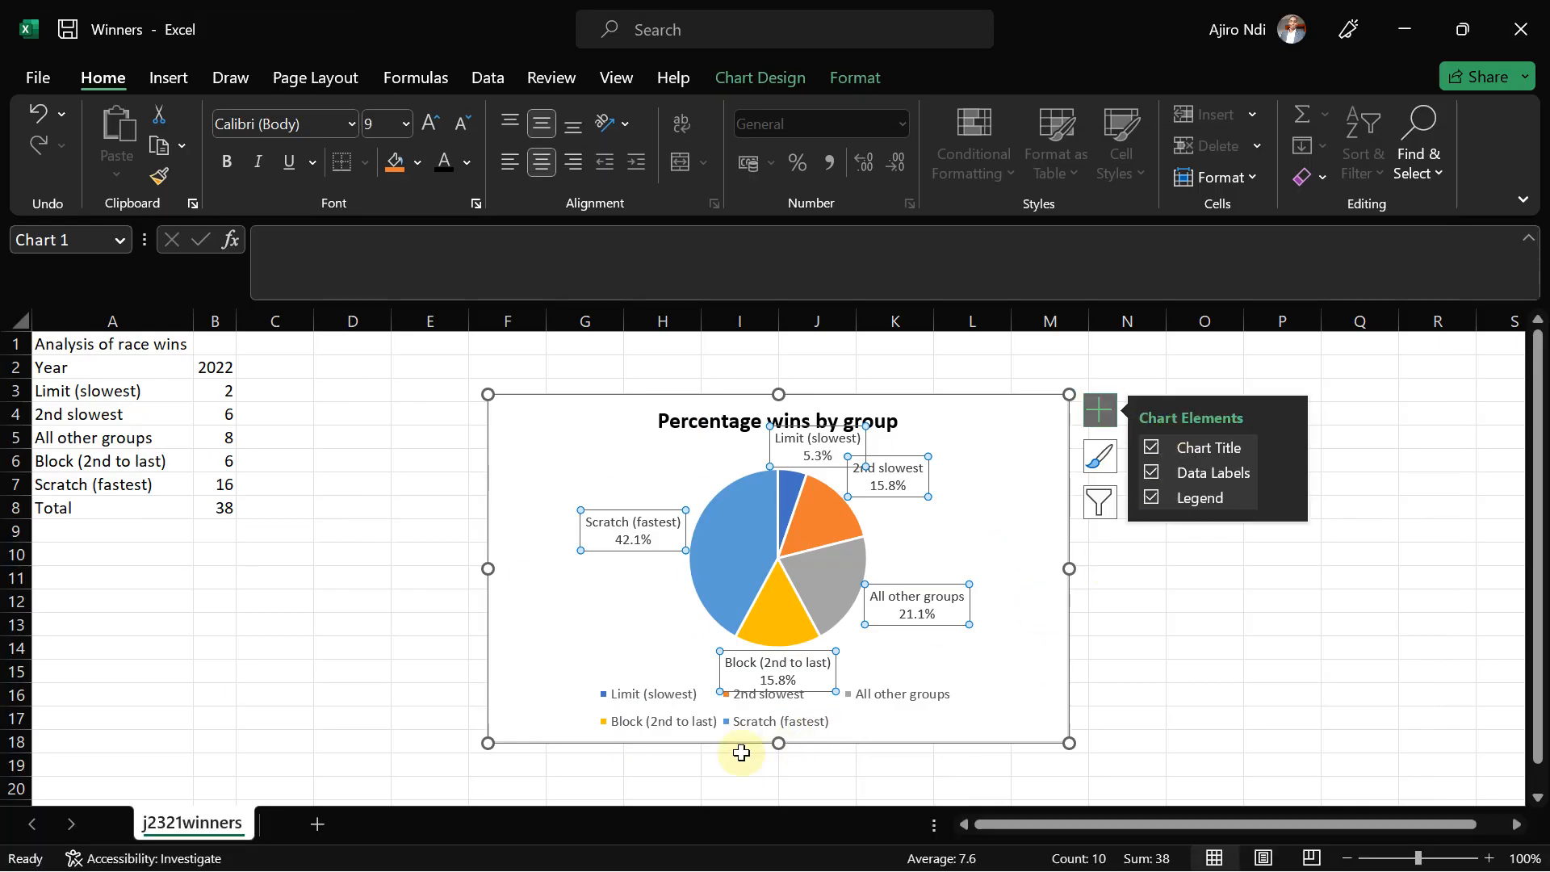
mouse_move(735, 525)
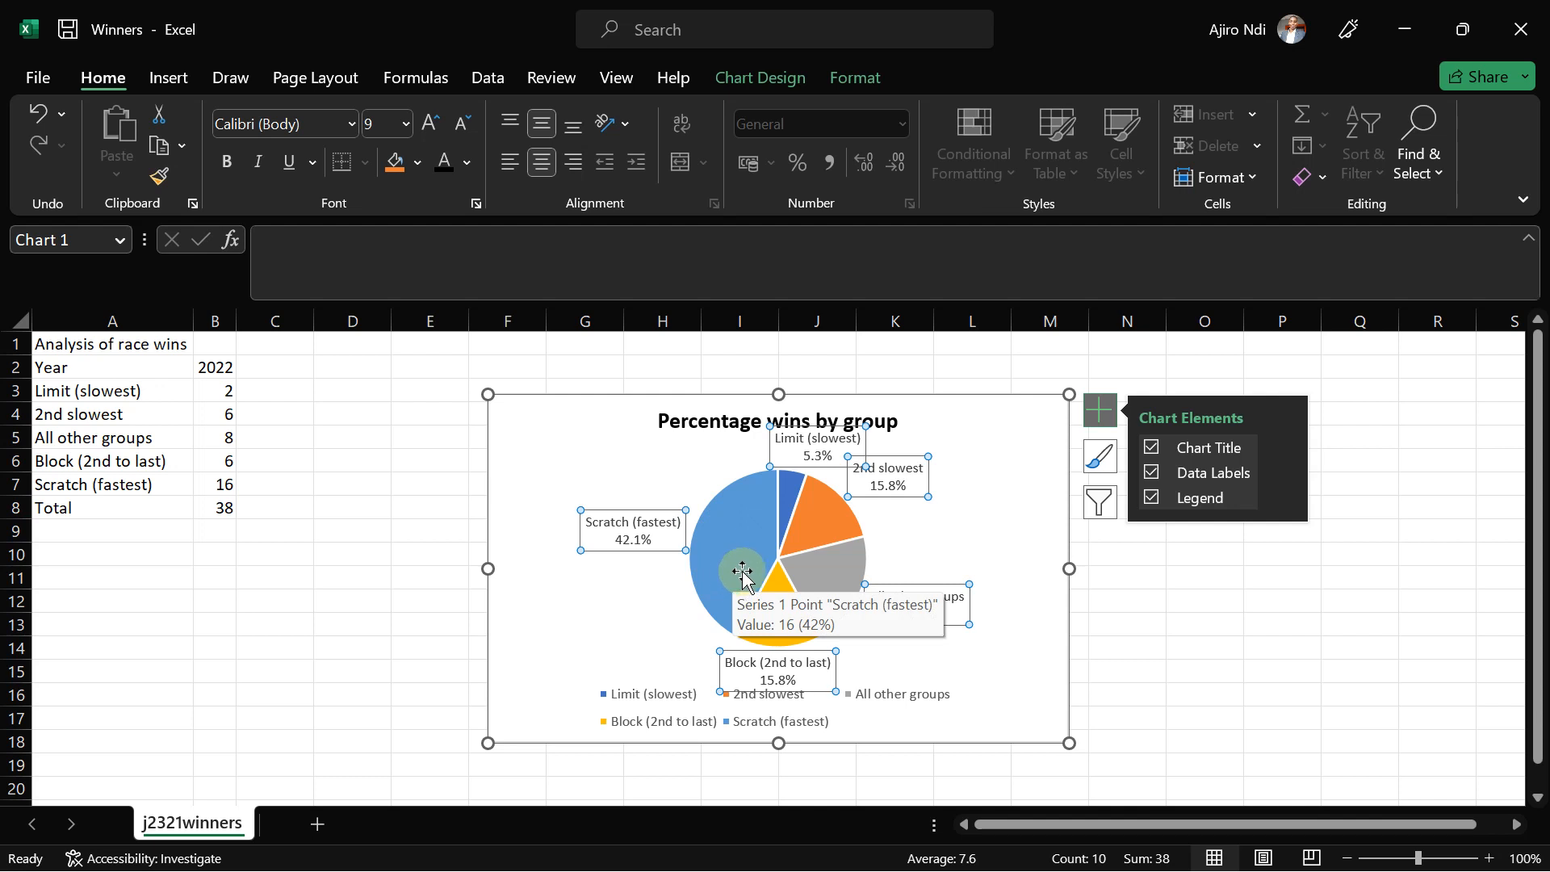
left_click(1152, 498)
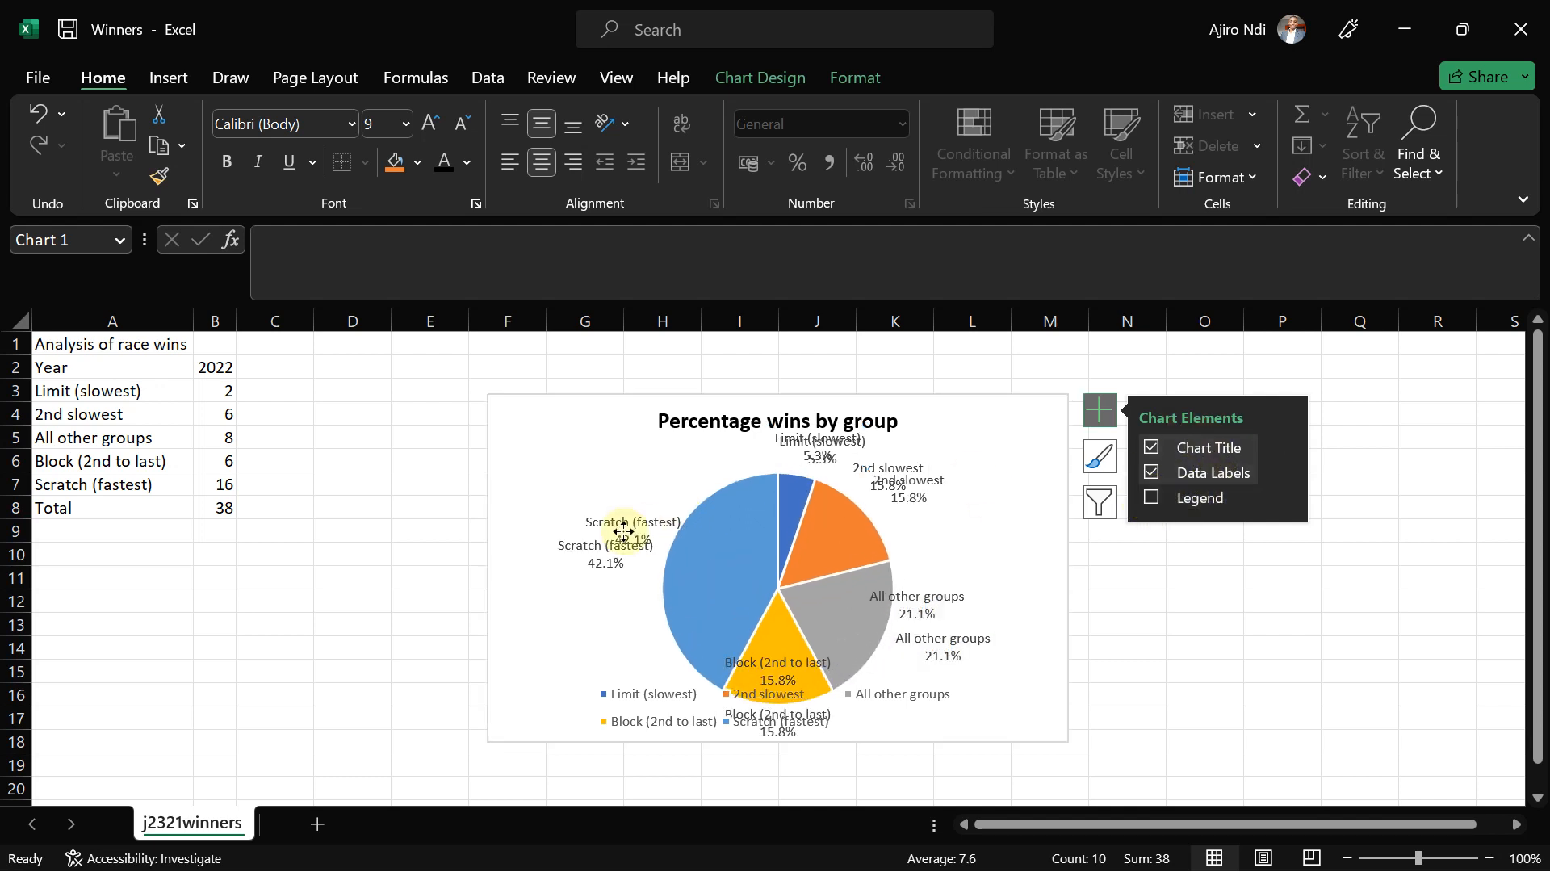
Step: Move all five sector labels individually farther out from the pie so that leader lines connect them to their sectors
mouse_move(726, 594)
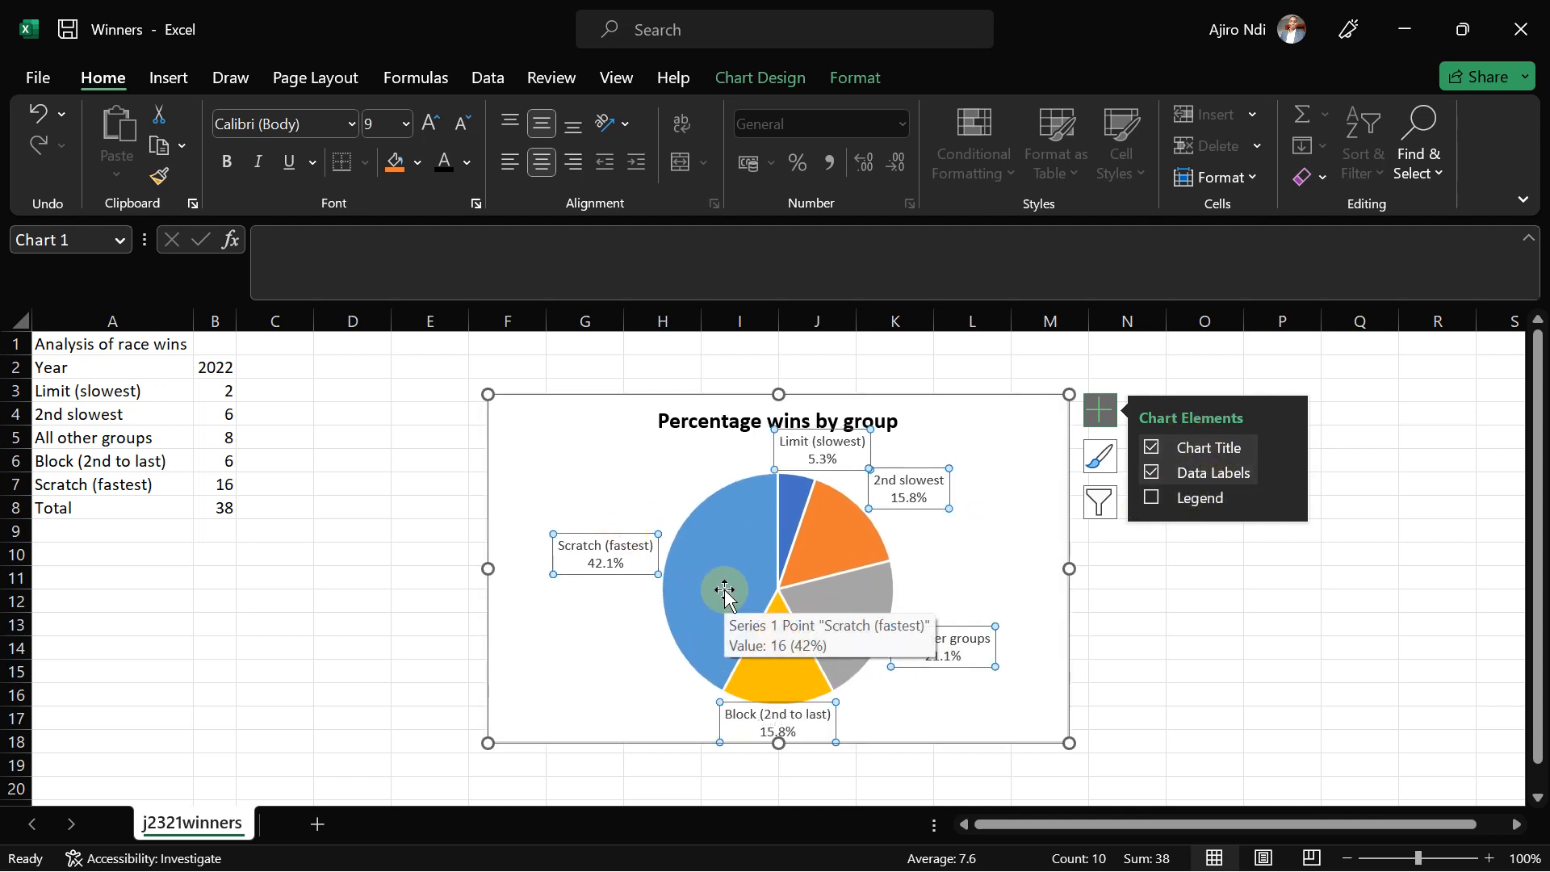
left_click(611, 548)
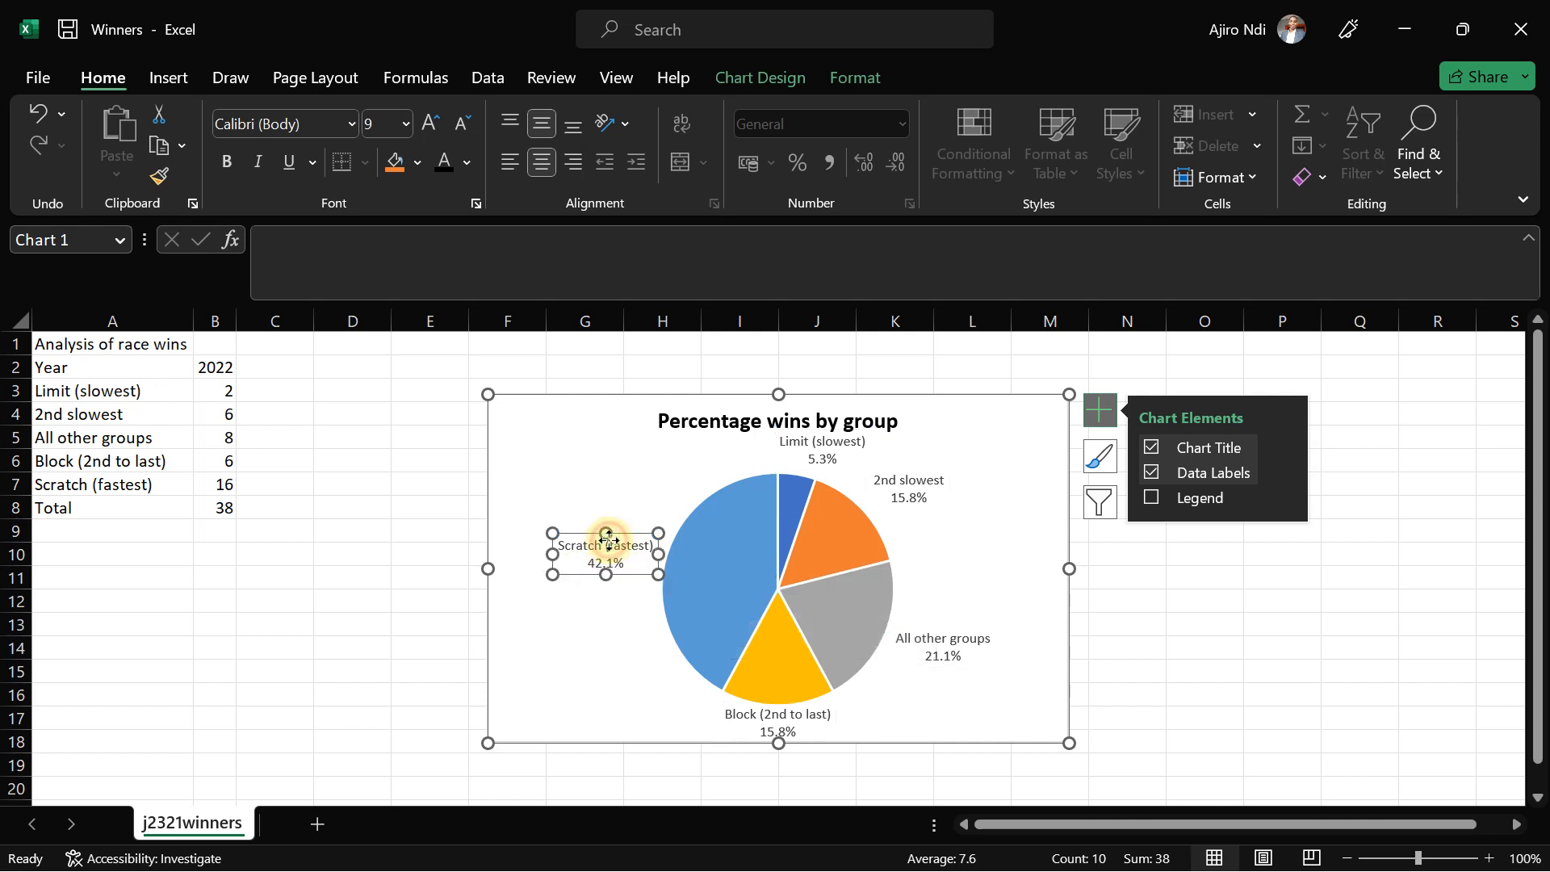
left_click_drag(605, 543, 575, 490)
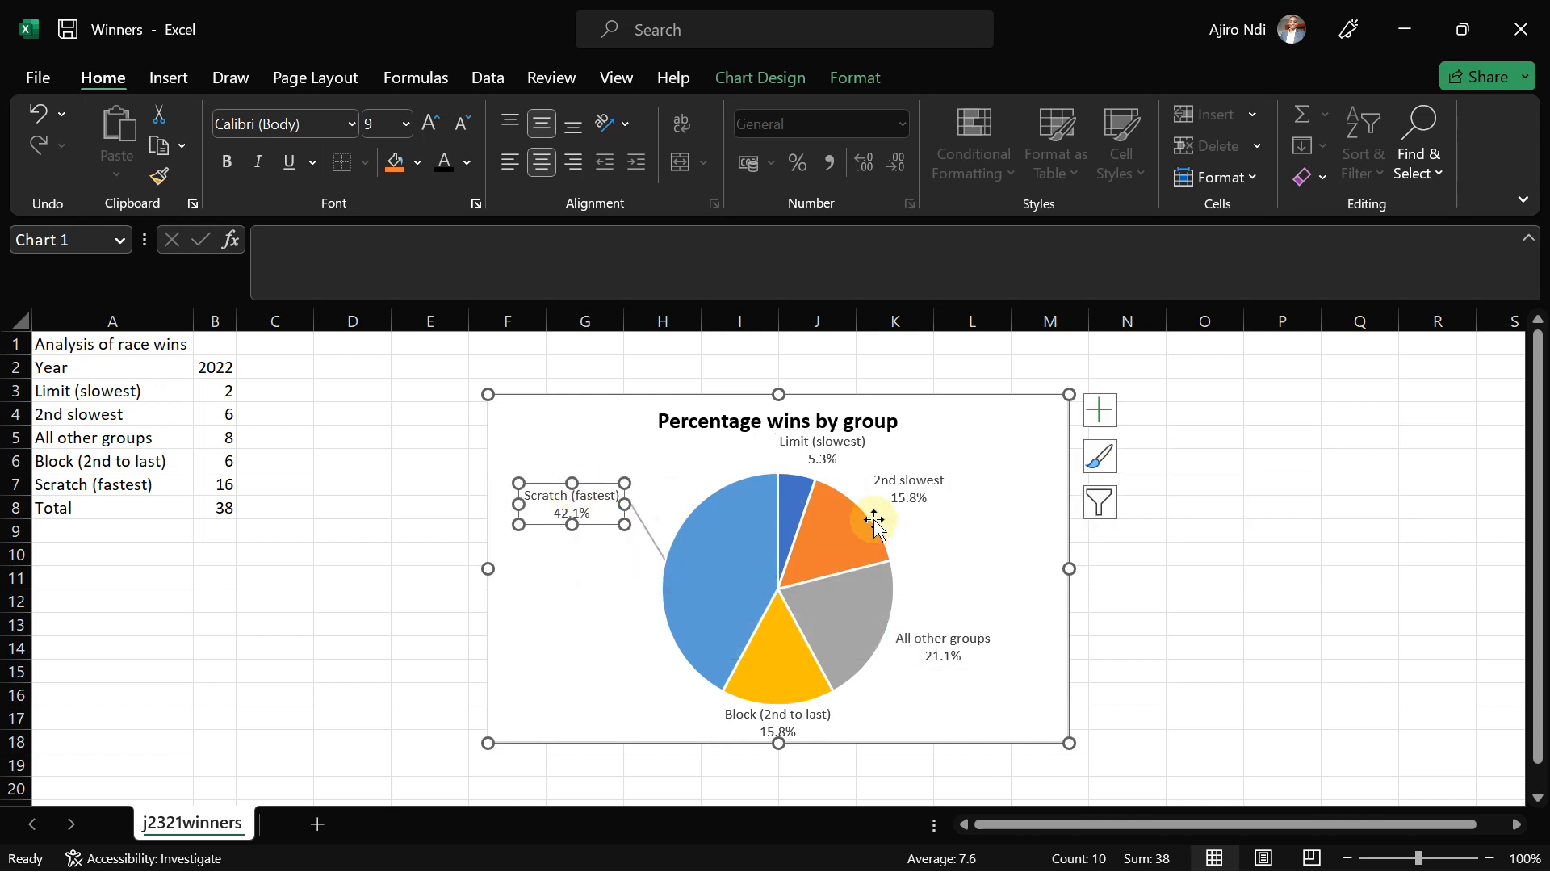
left_click_drag(901, 499, 995, 516)
left_click_drag(822, 447, 918, 449)
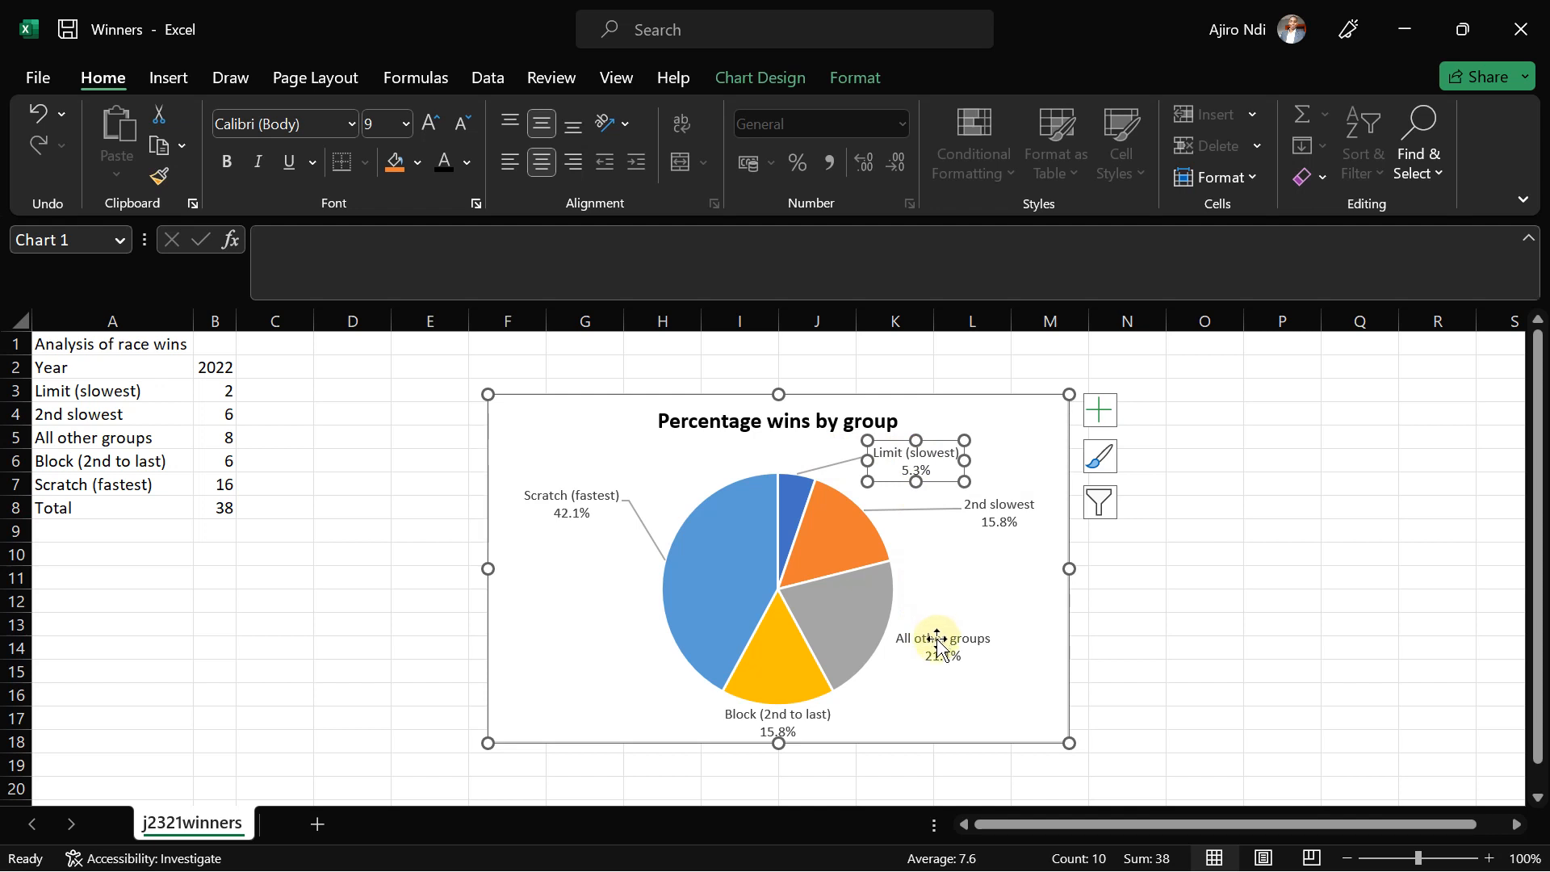
left_click_drag(938, 644, 975, 651)
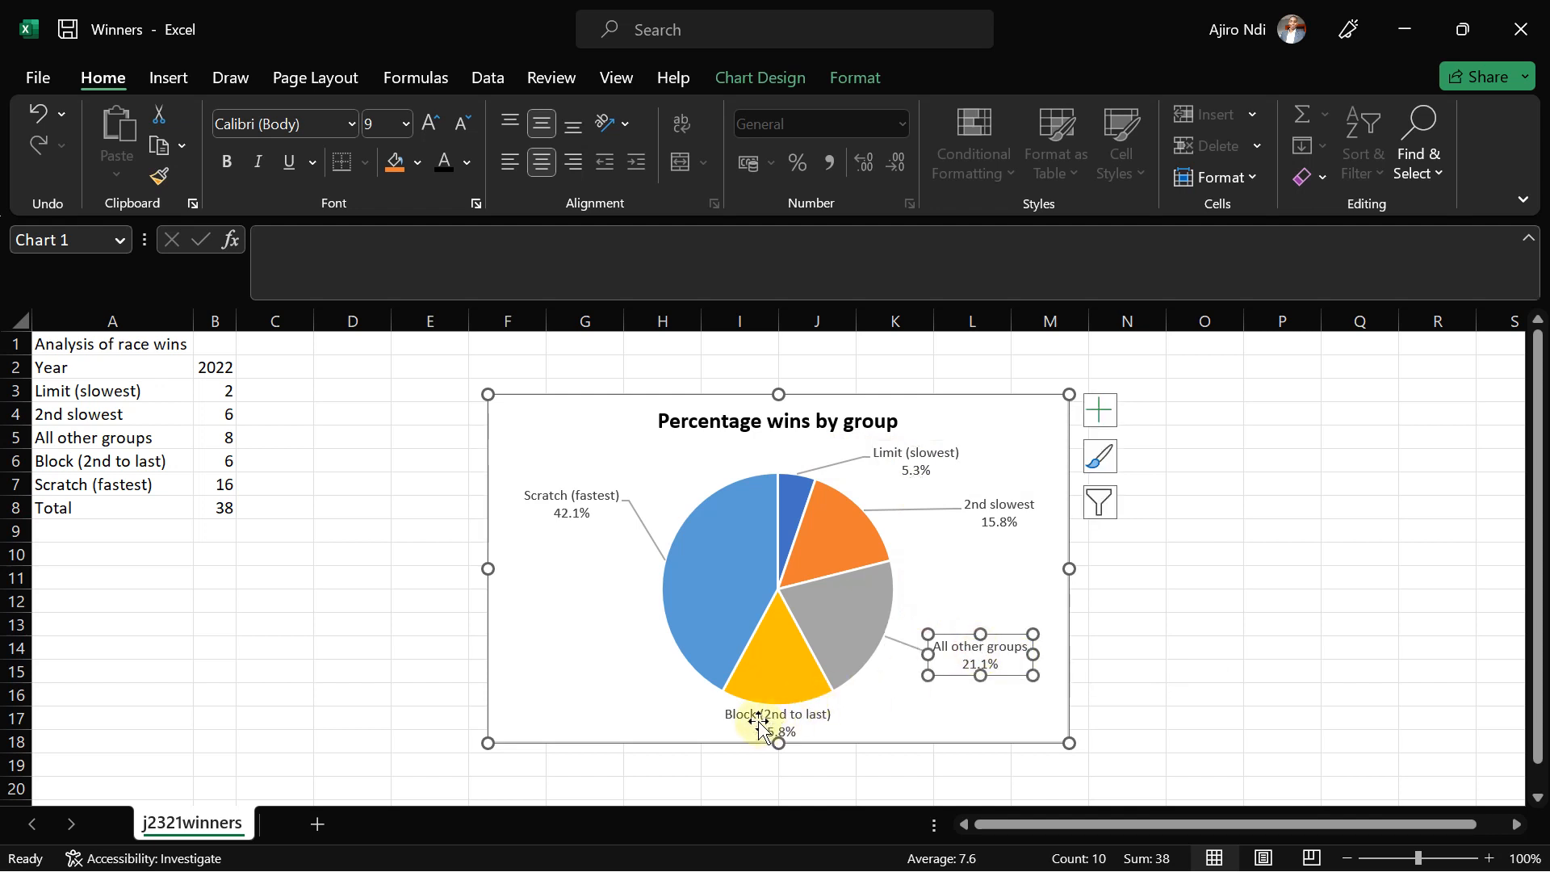
left_click_drag(759, 724, 604, 722)
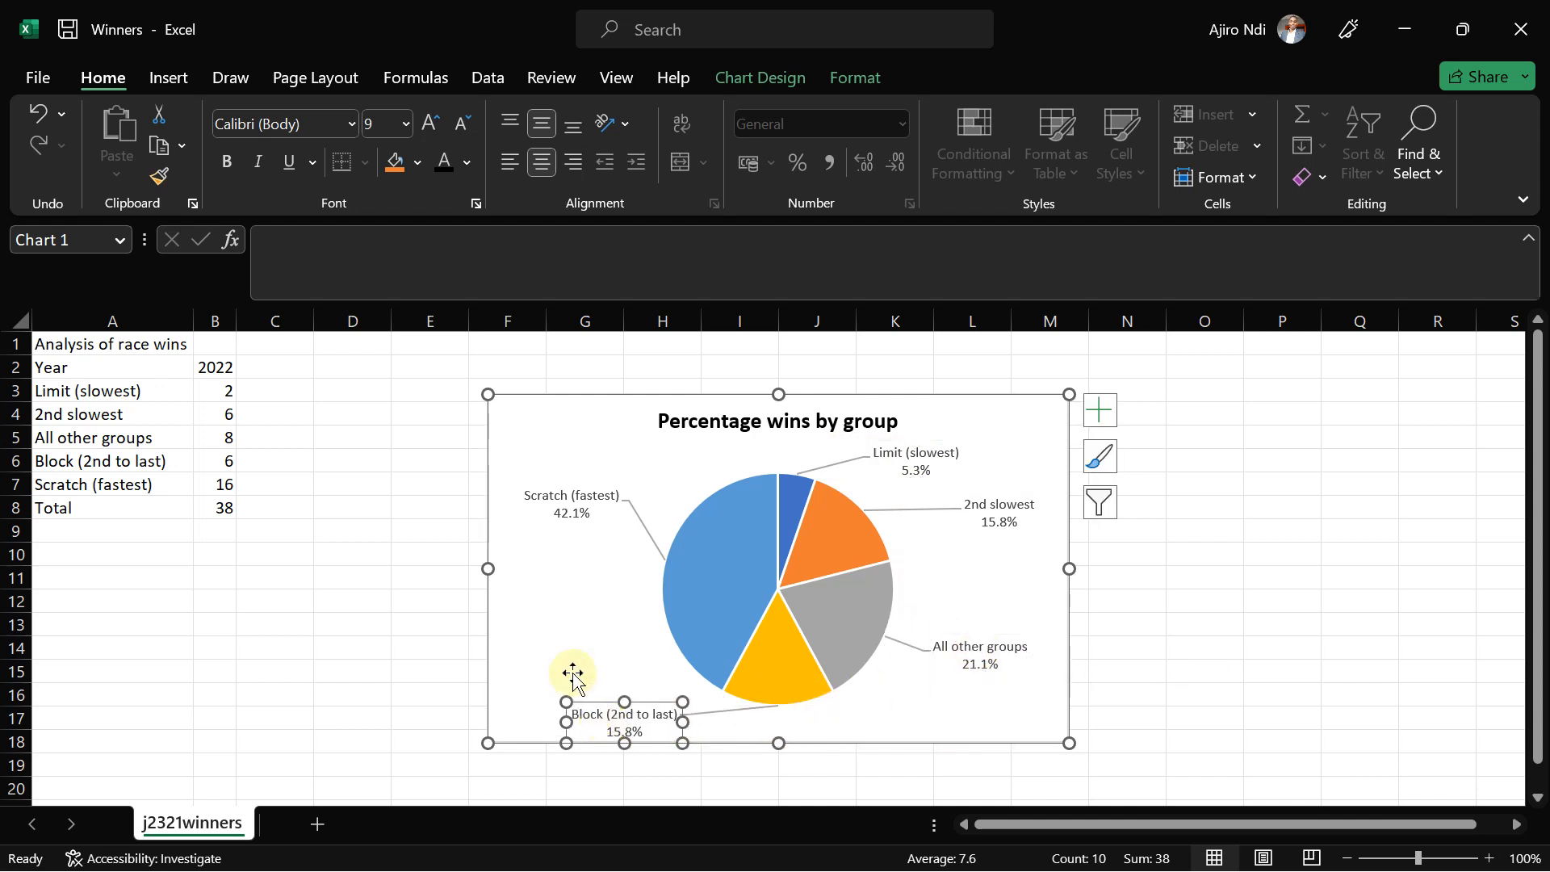
left_click(547, 627)
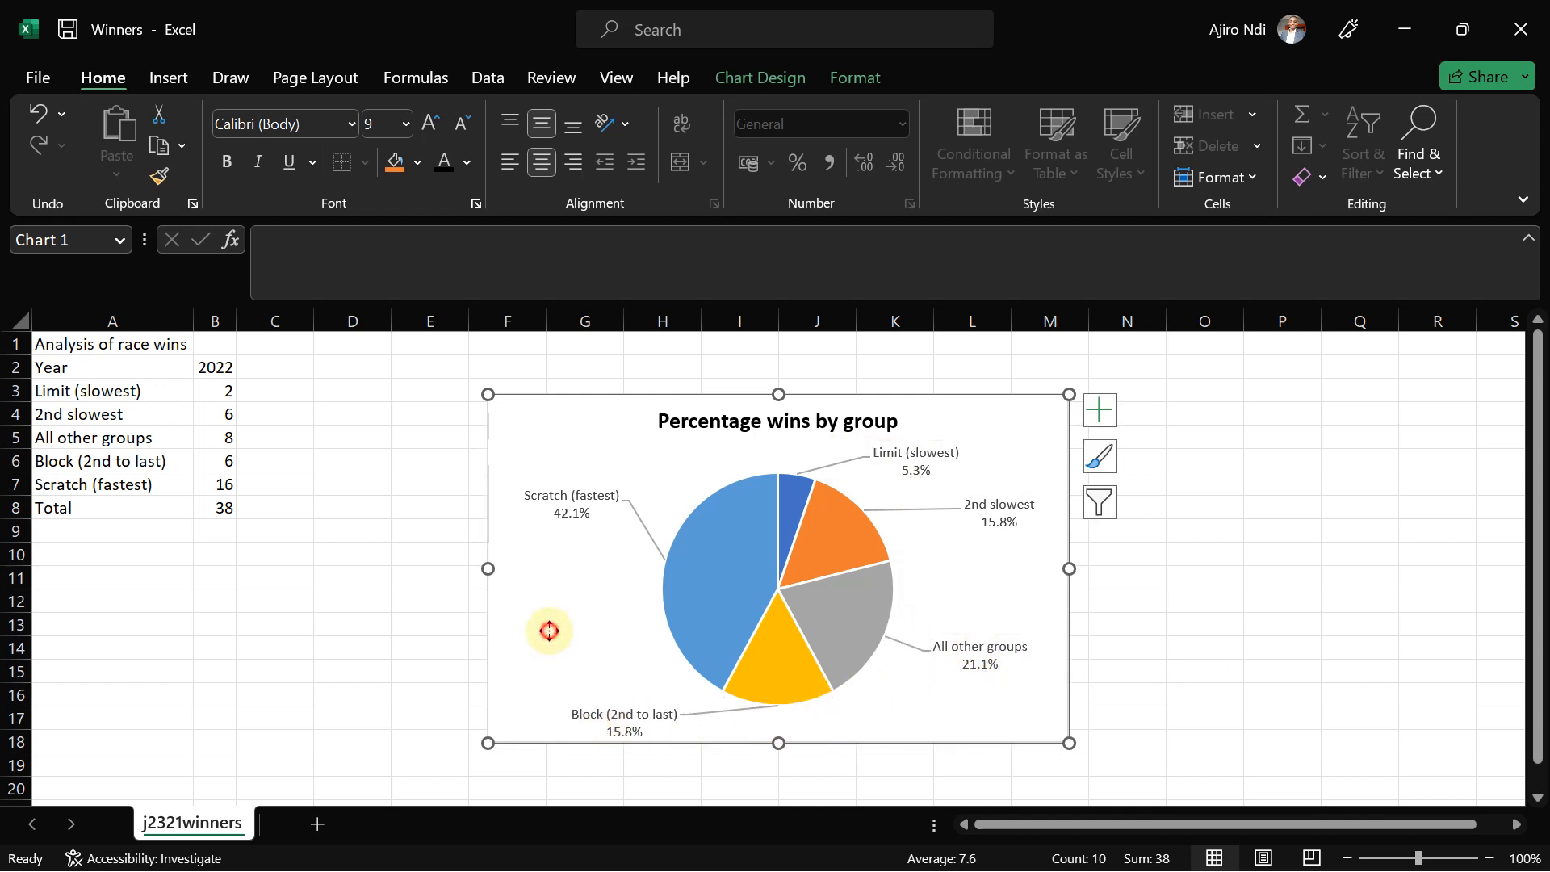
Step: Nudge the Block (2nd to last) label slightly up and farther away from its sector
left_click(597, 712)
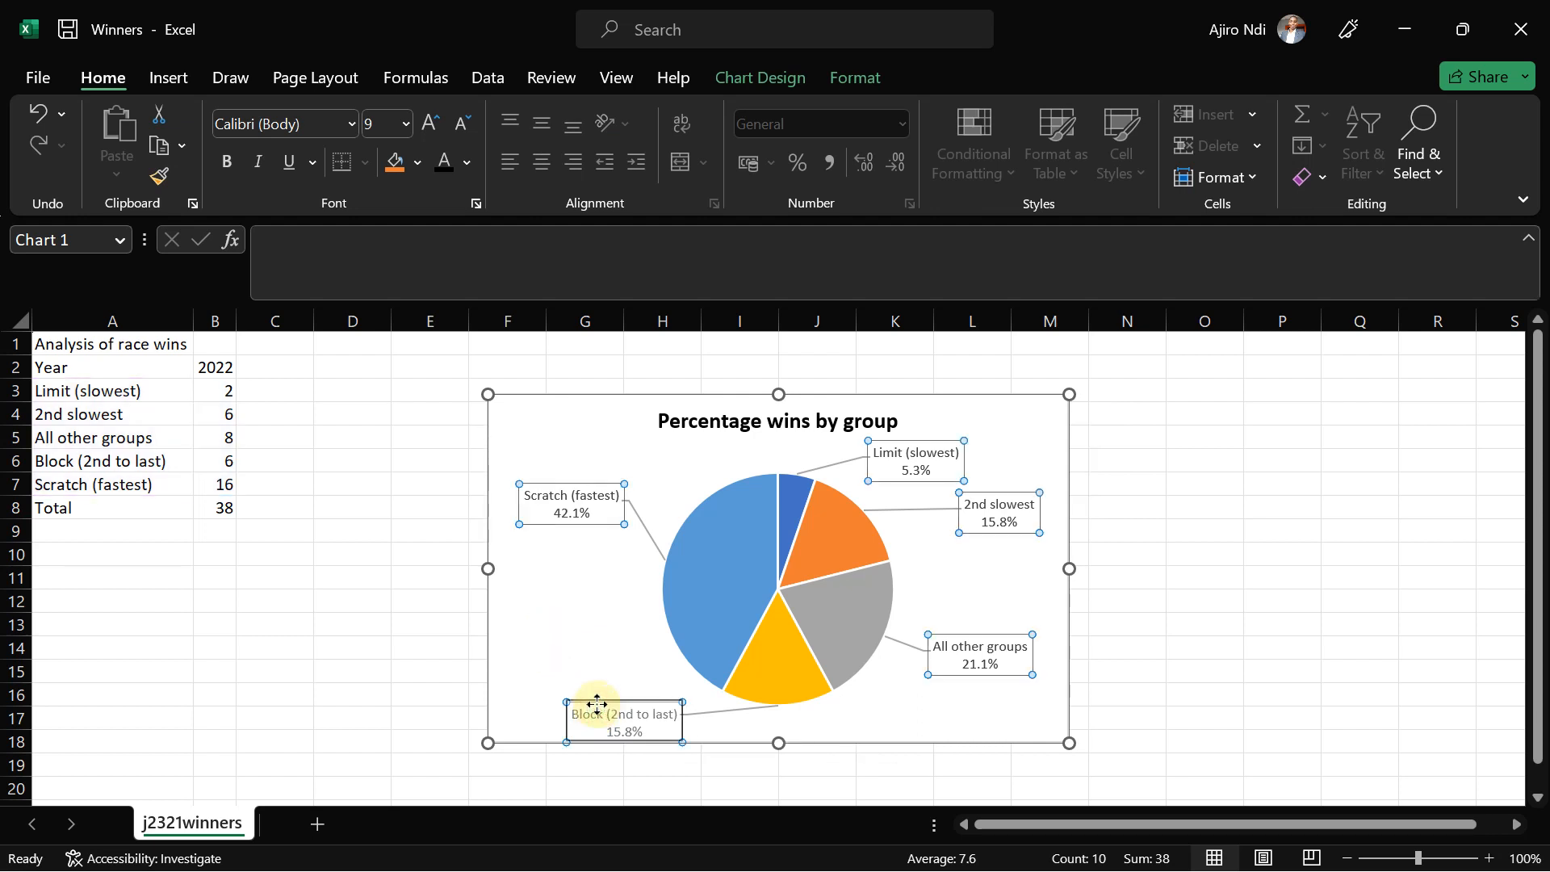
left_click(554, 619)
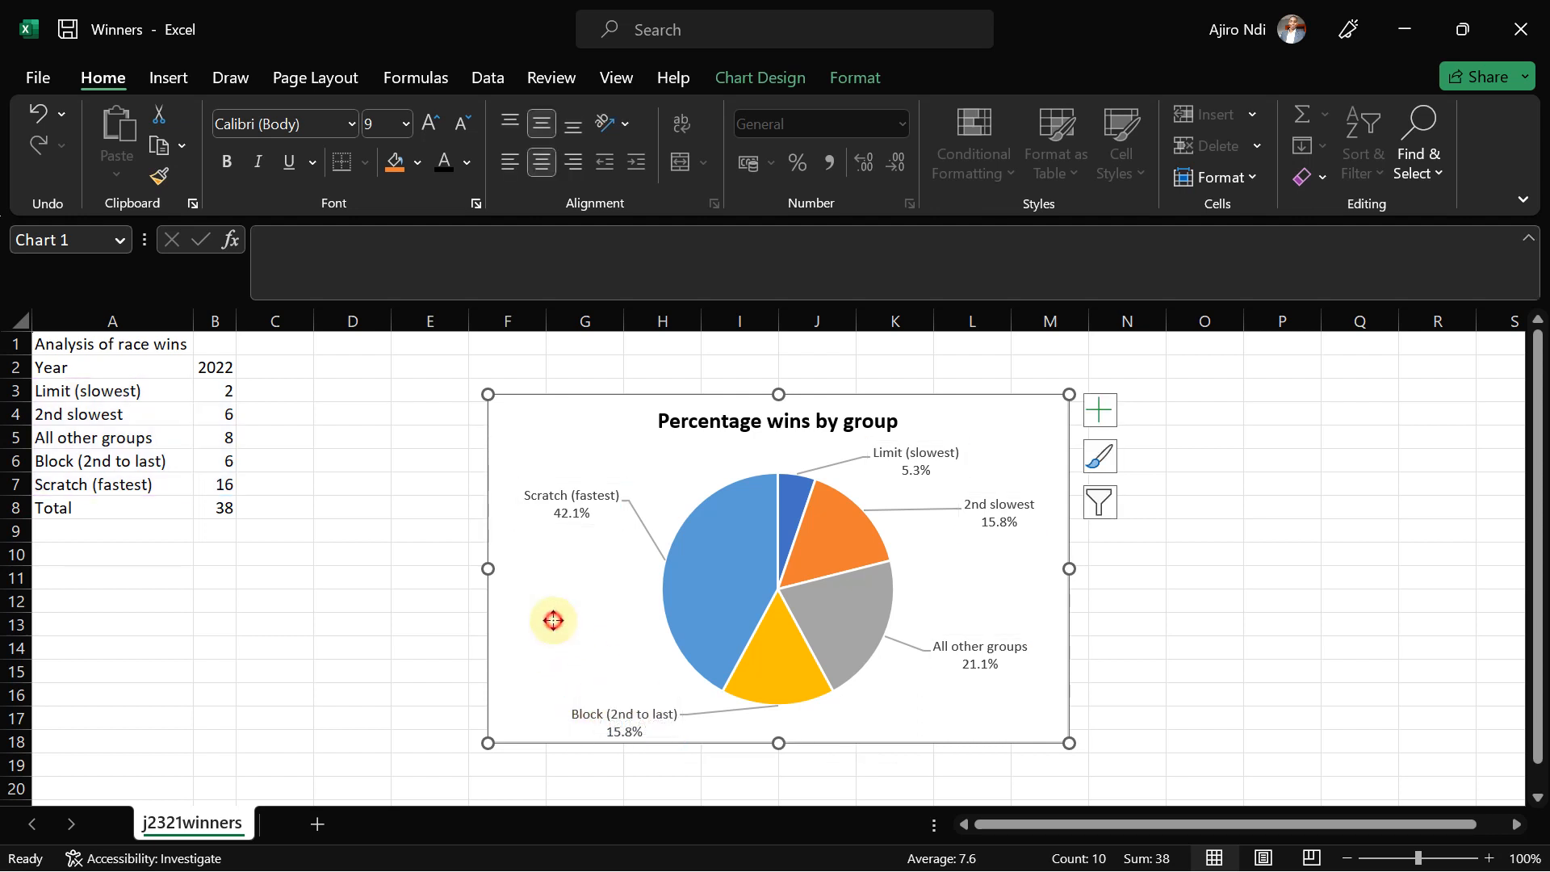
mouse_move(609, 713)
left_mouse_down()
mouse_move(605, 661)
mouse_move(618, 691)
left_mouse_up()
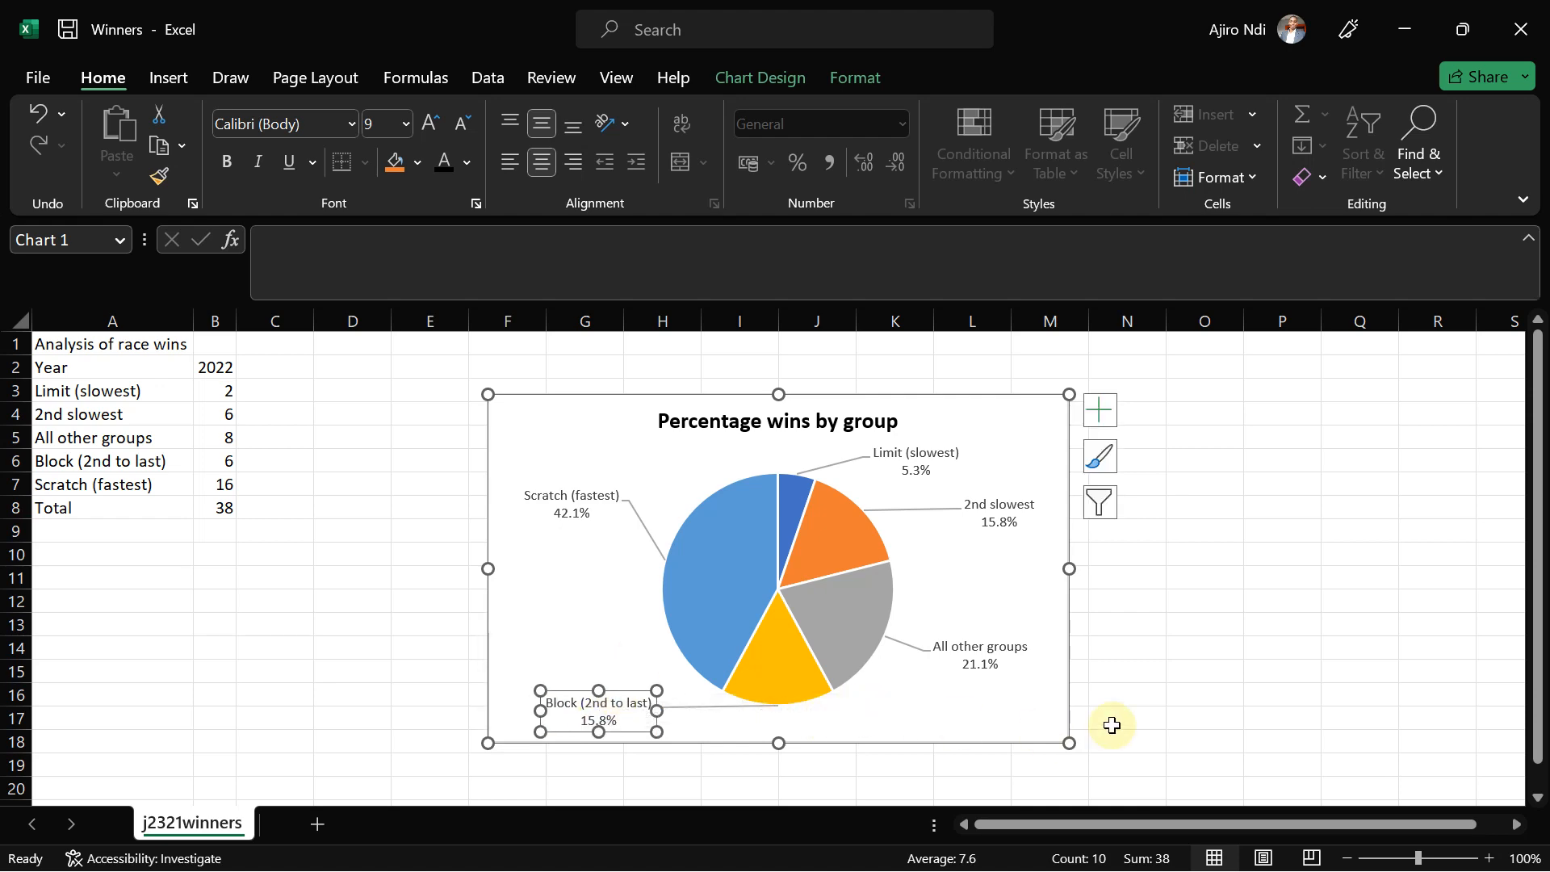
Step: Switch to the exam paper in Edge, read the sector emphasis requirement in question 28 and return to Excel
left_click(954, 855)
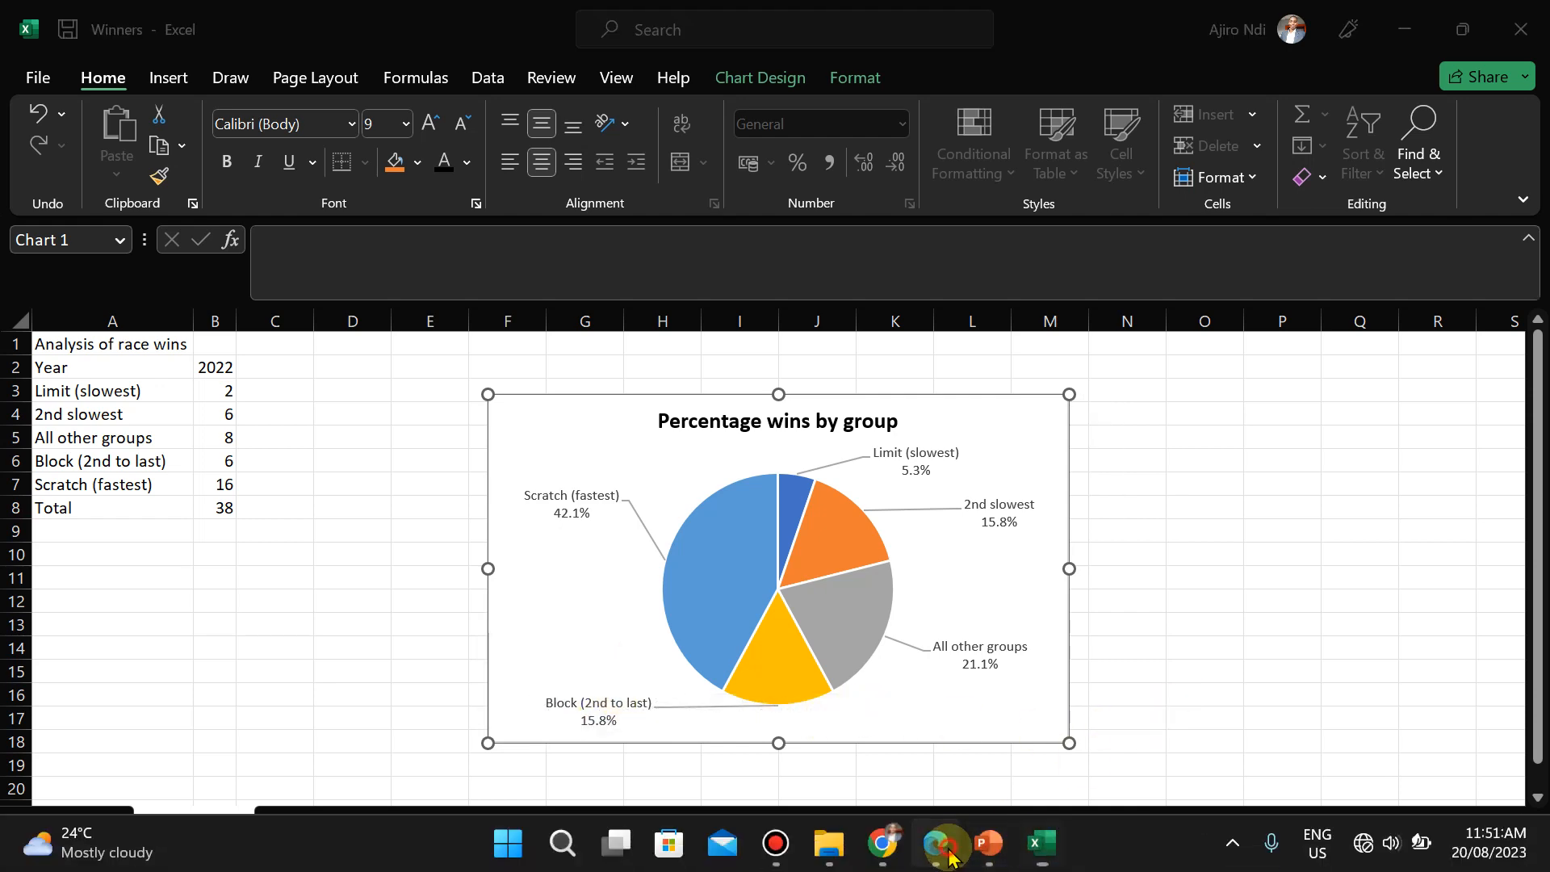
key("Down")
key("Down")
key("Down")
key("Down")
key("Down")
key("Down")
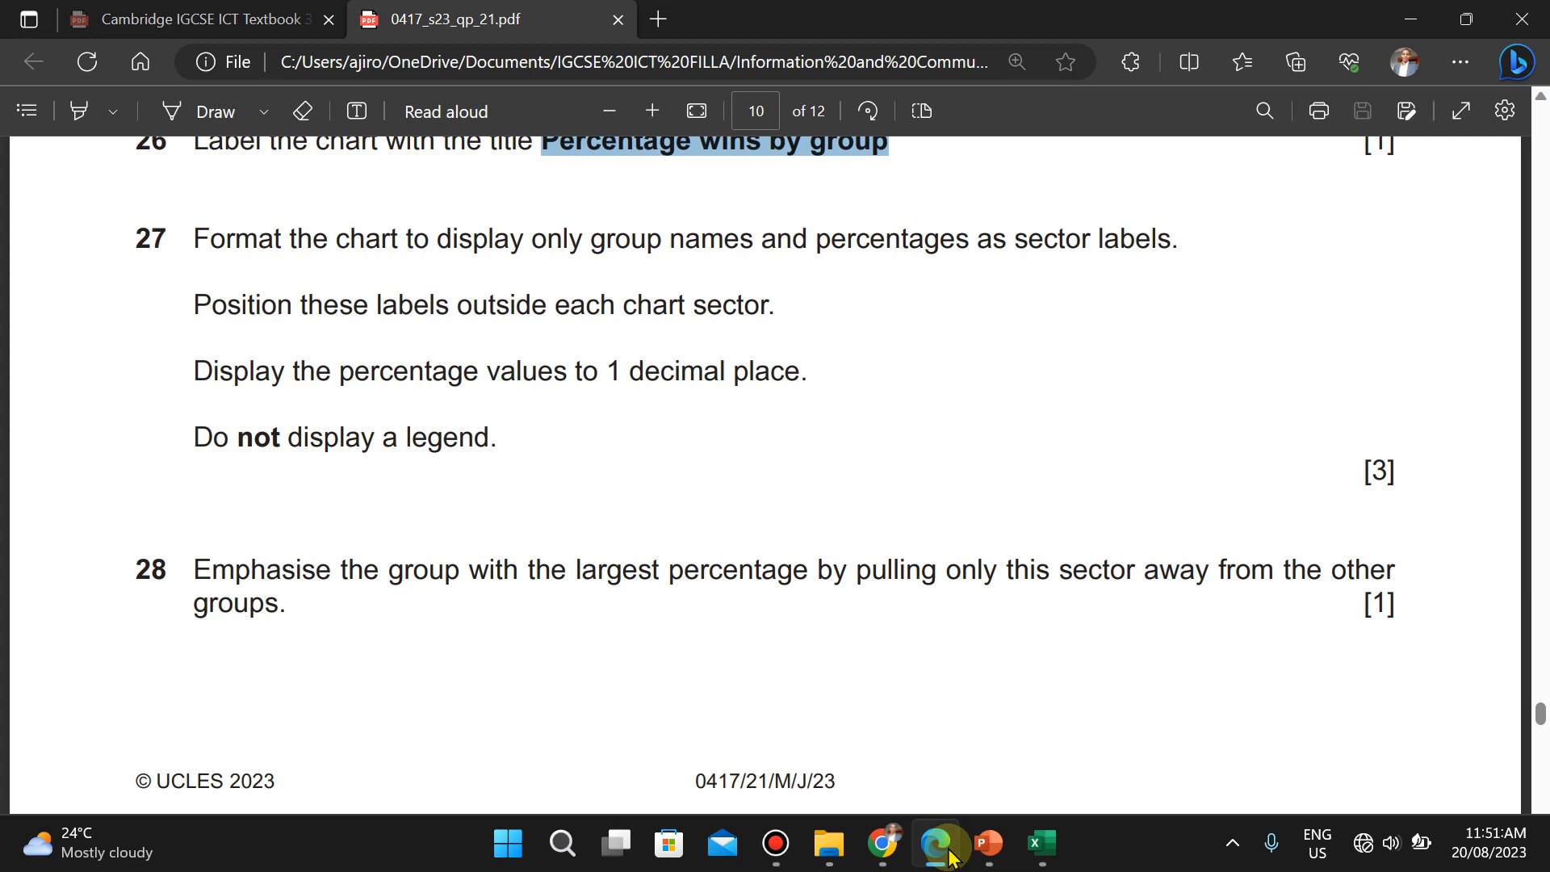
left_click(950, 851)
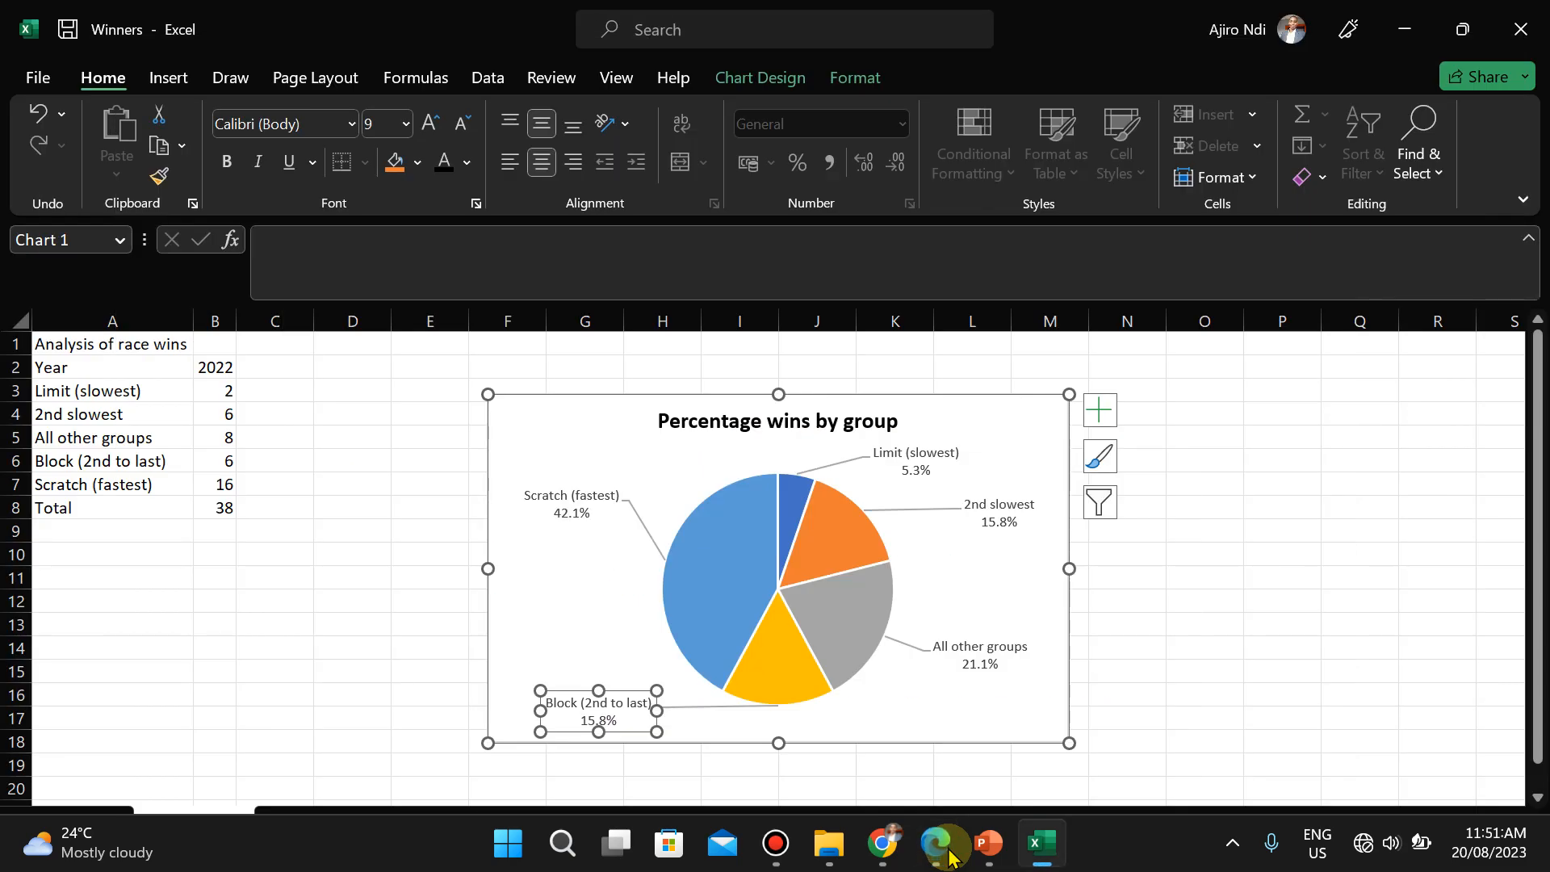
Step: Pull only the Scratch (fastest) sector a short distance away from the rest of the pie and deselect it
left_click(717, 597)
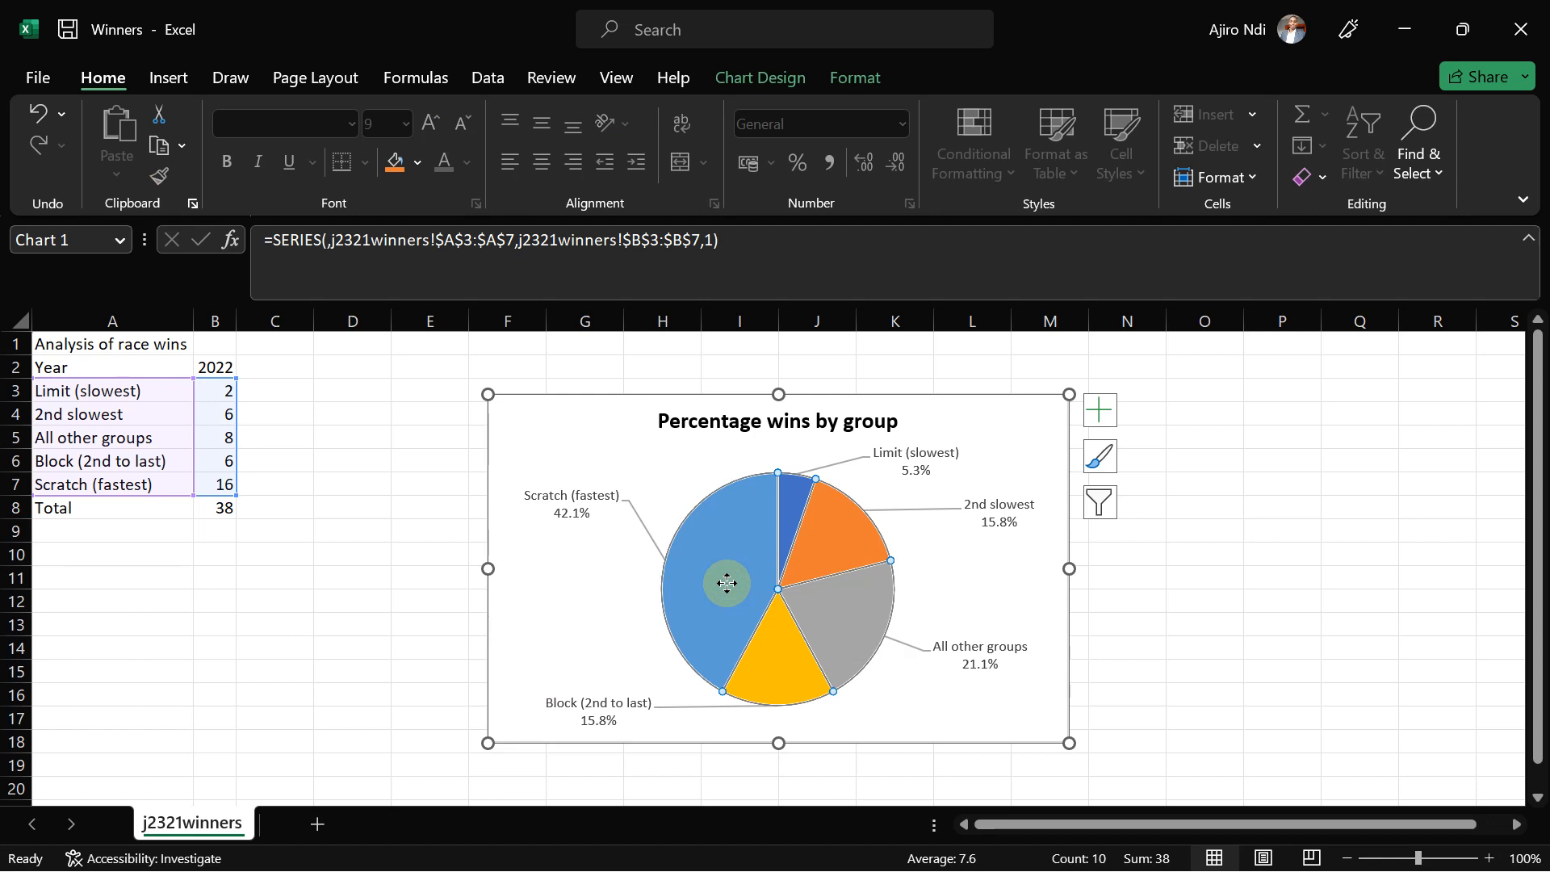
left_click_drag(727, 583, 717, 580)
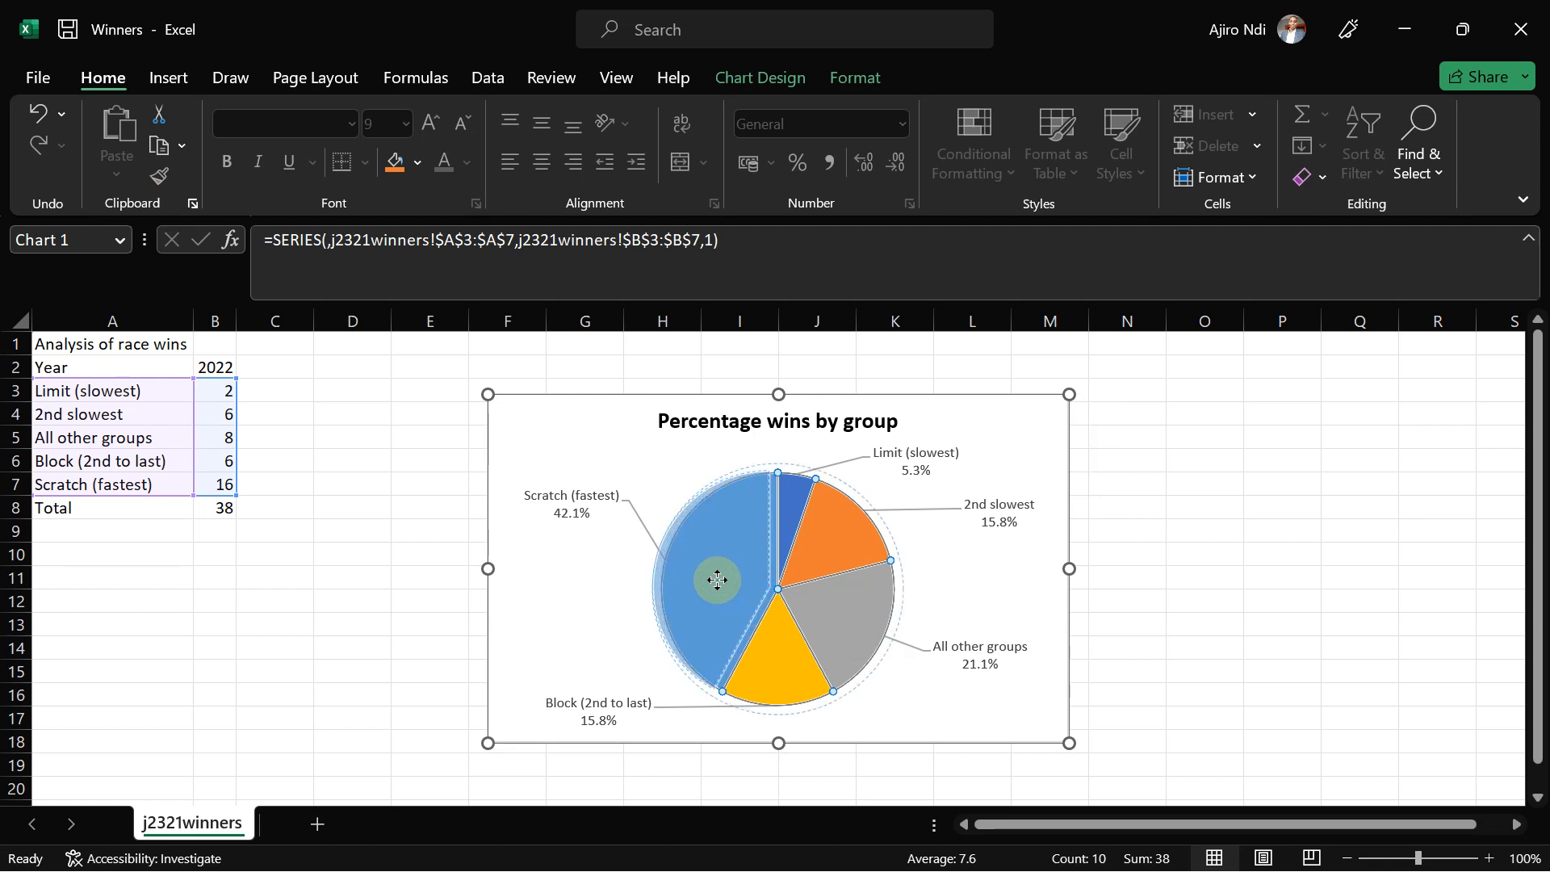
left_click_drag(717, 579, 700, 576)
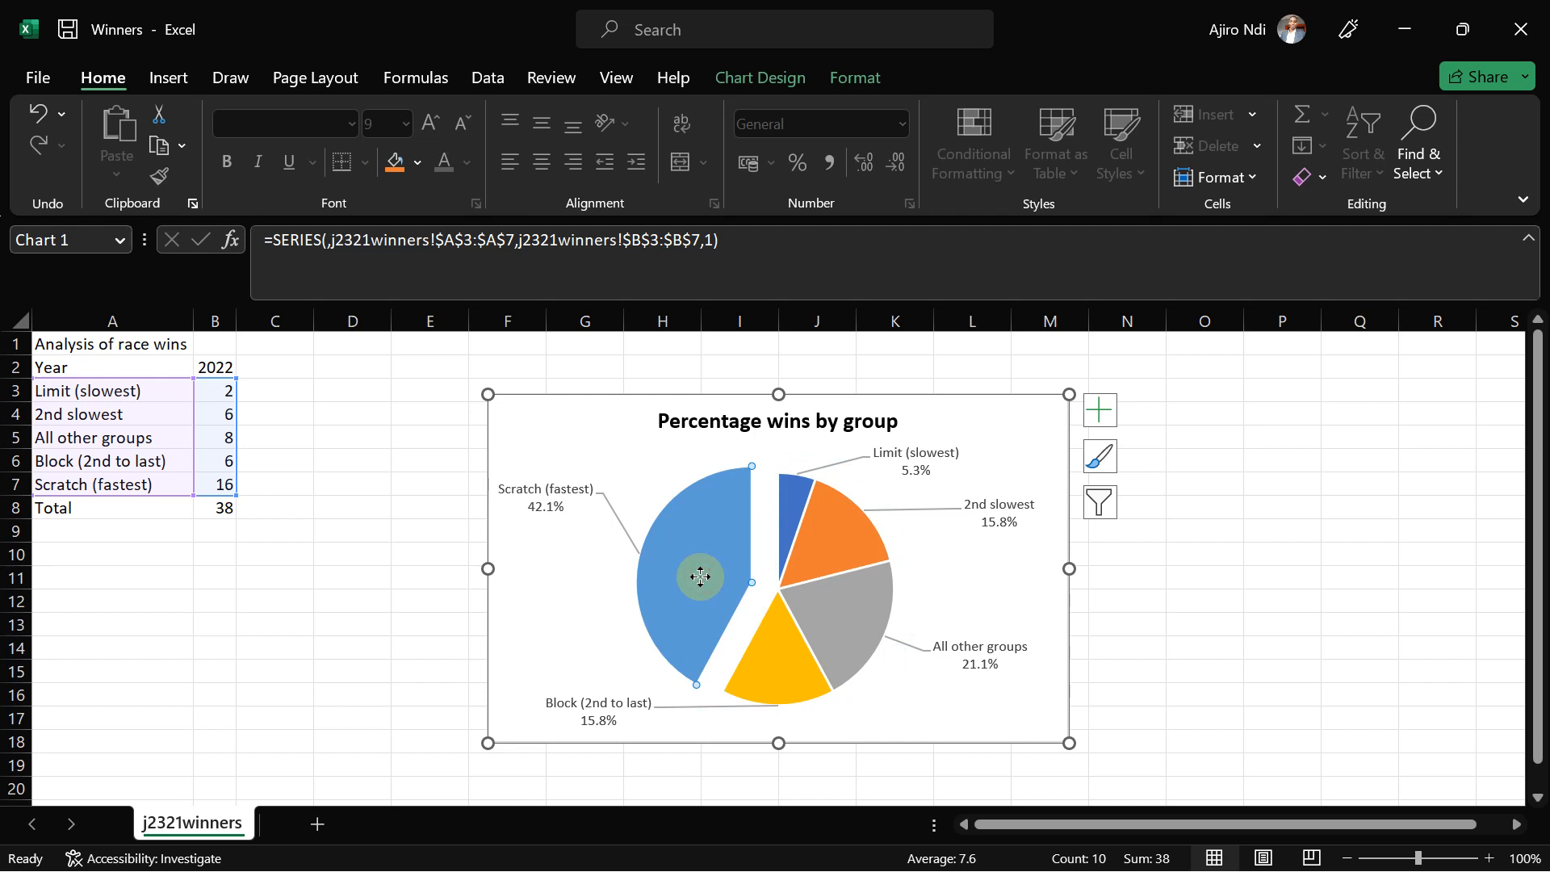
left_click_drag(700, 576, 708, 579)
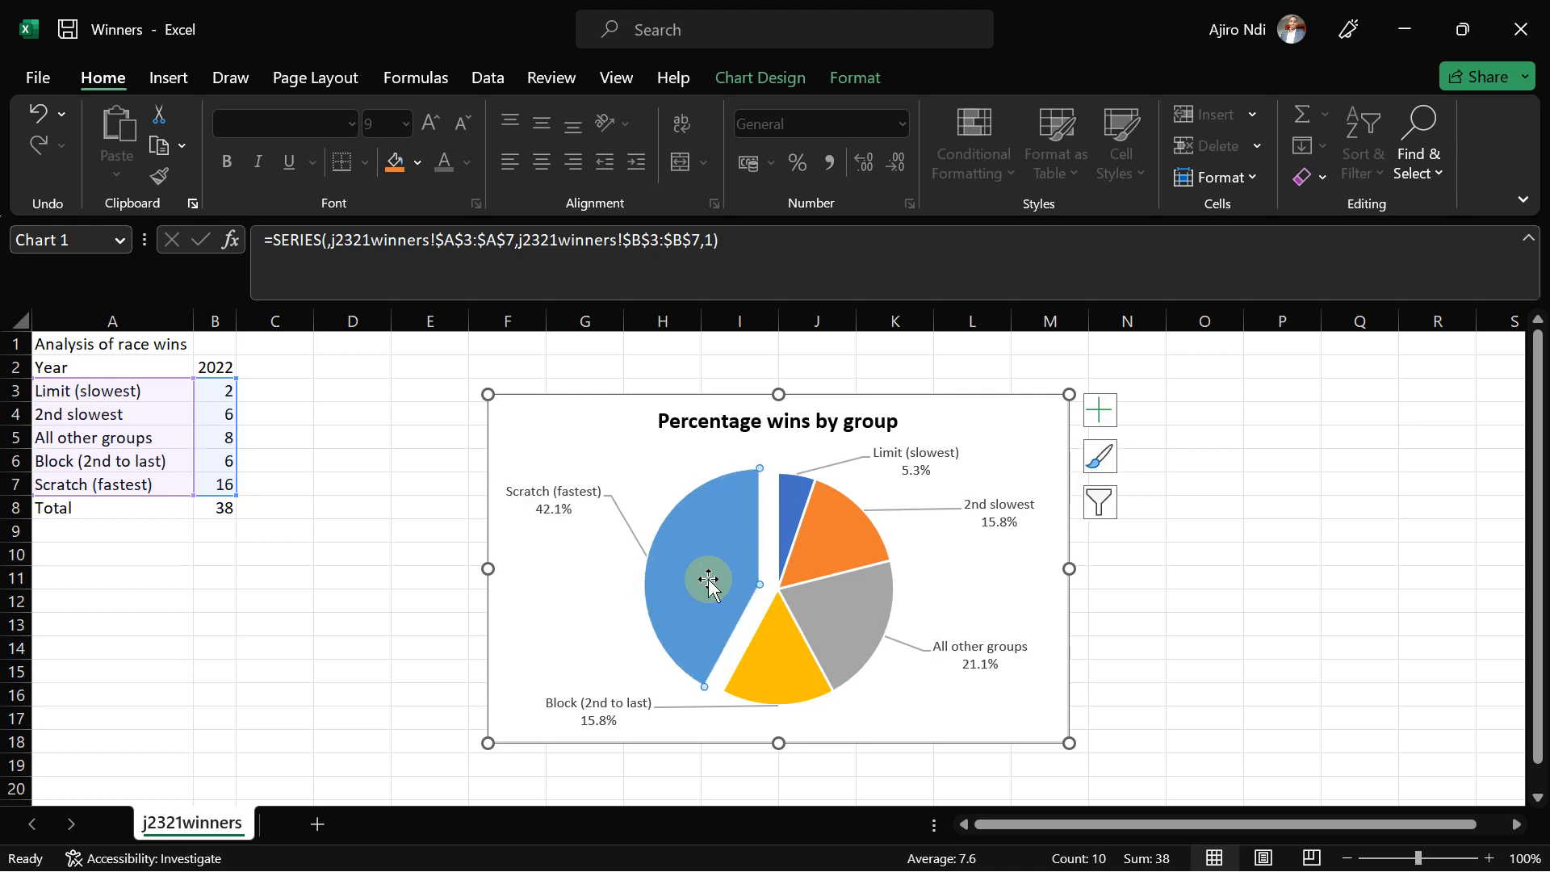
left_click(602, 622)
mouse_move(1032, 842)
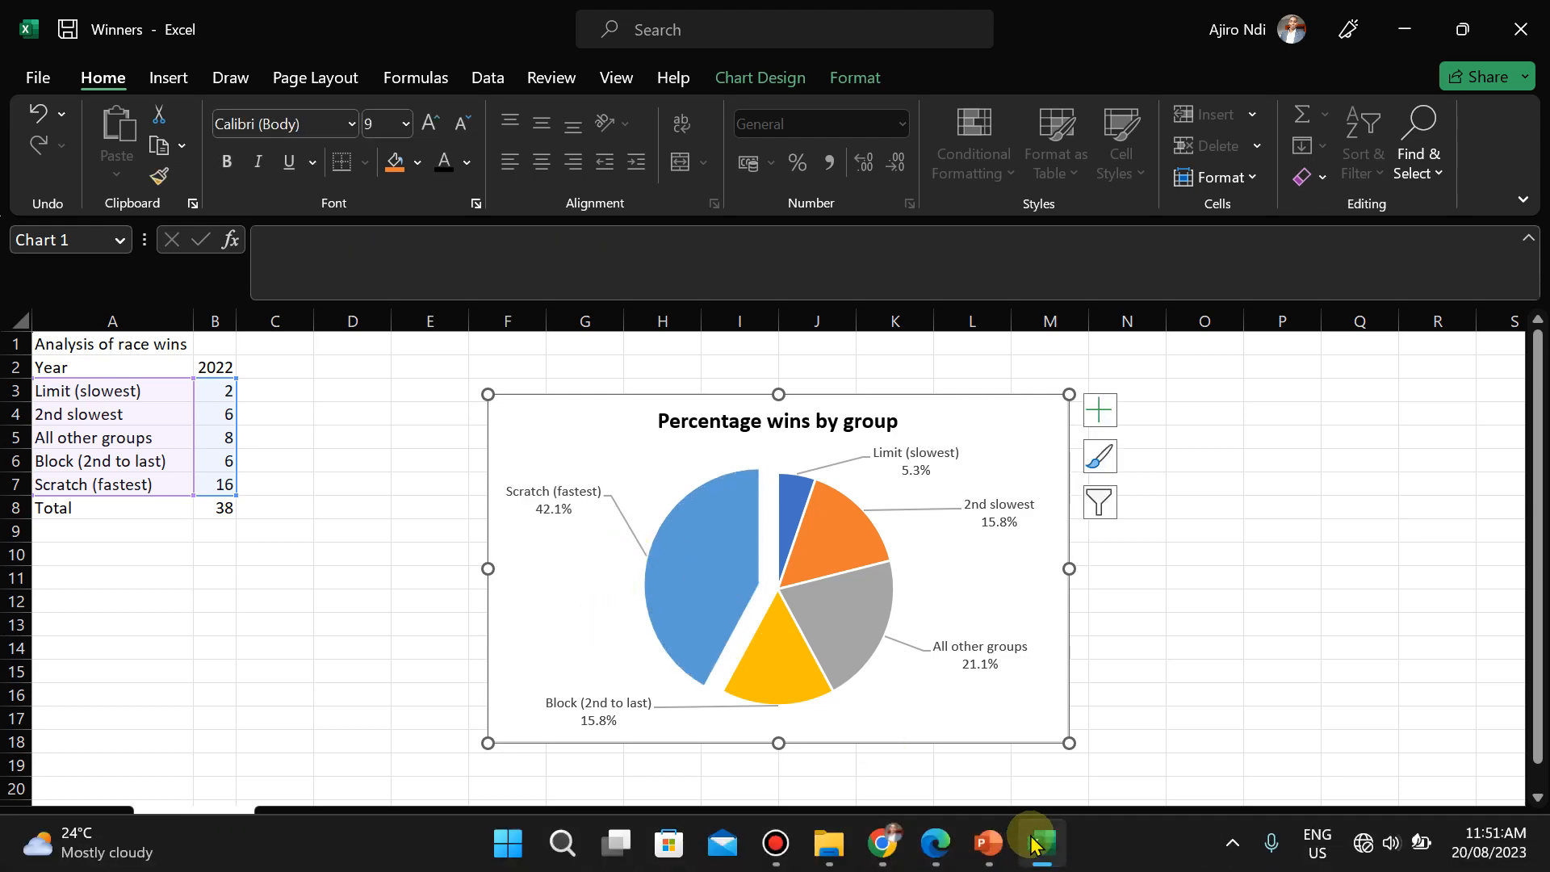
Step: Switch to the exam paper in Edge and read question 29's chart placement requirements on page 11
left_click(939, 852)
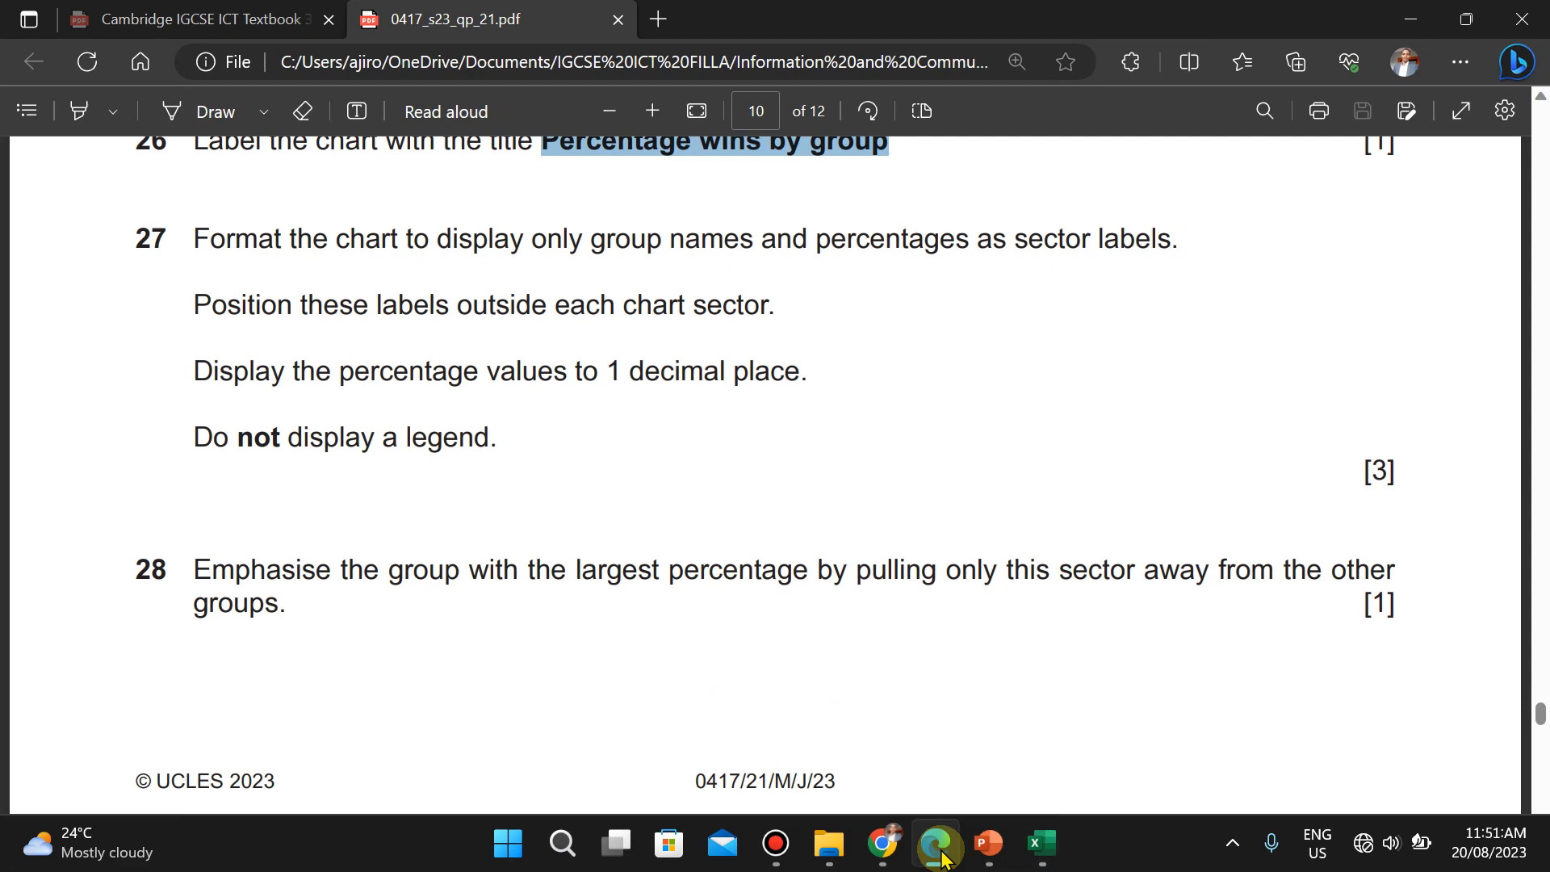
key("Down")
key("Down")
key("Down")
key("Down")
key("Down")
key("Down")
key("Down")
key("Down")
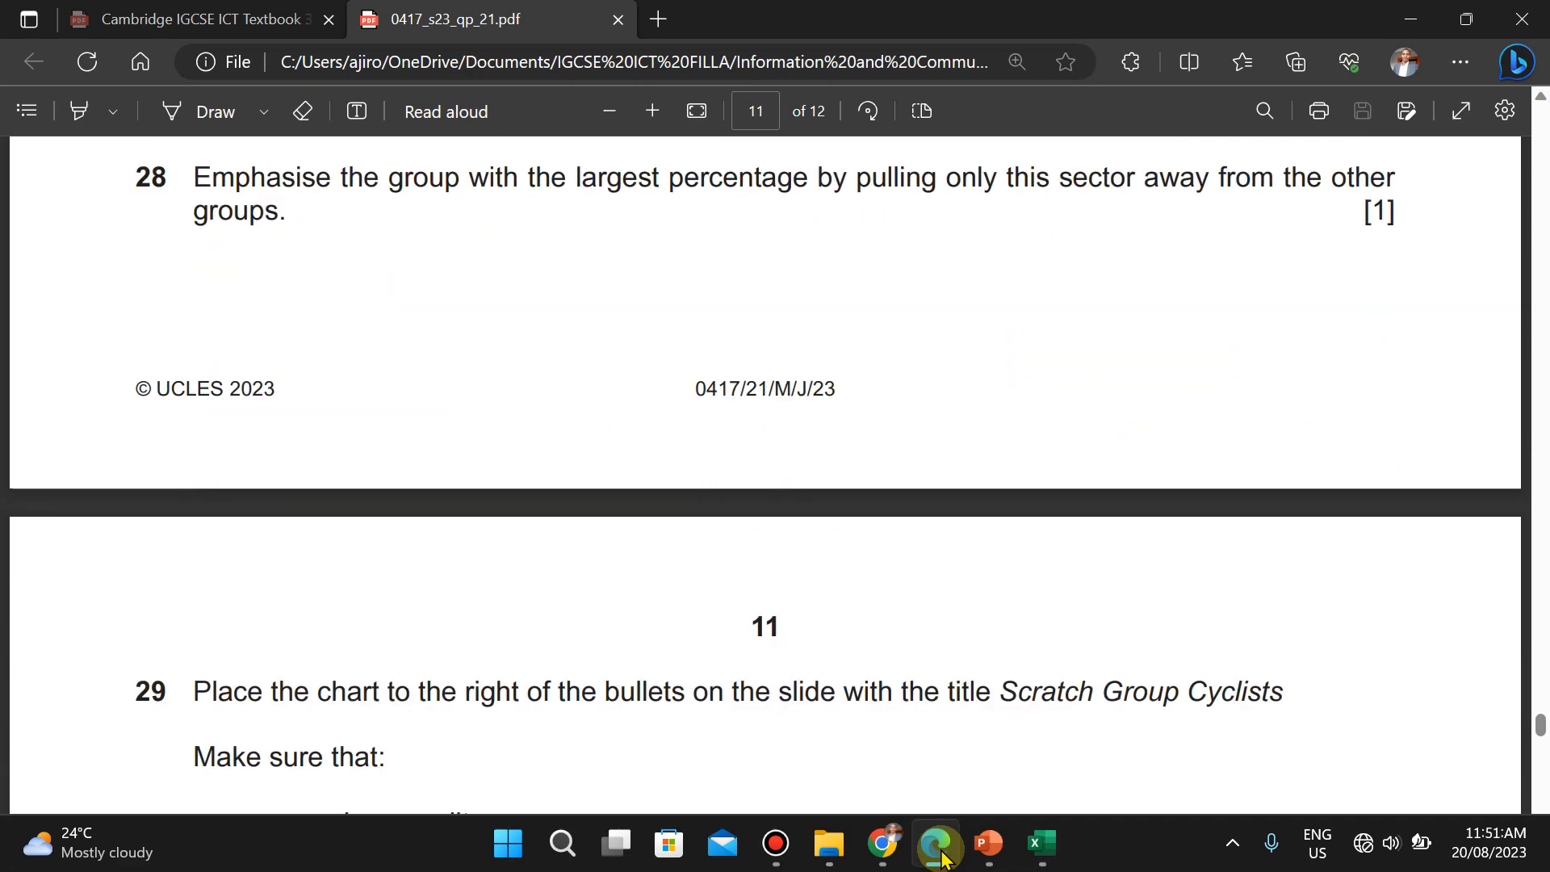
key("Down")
key("Down")
key("Down")
key("Down")
key("Down")
key("Down")
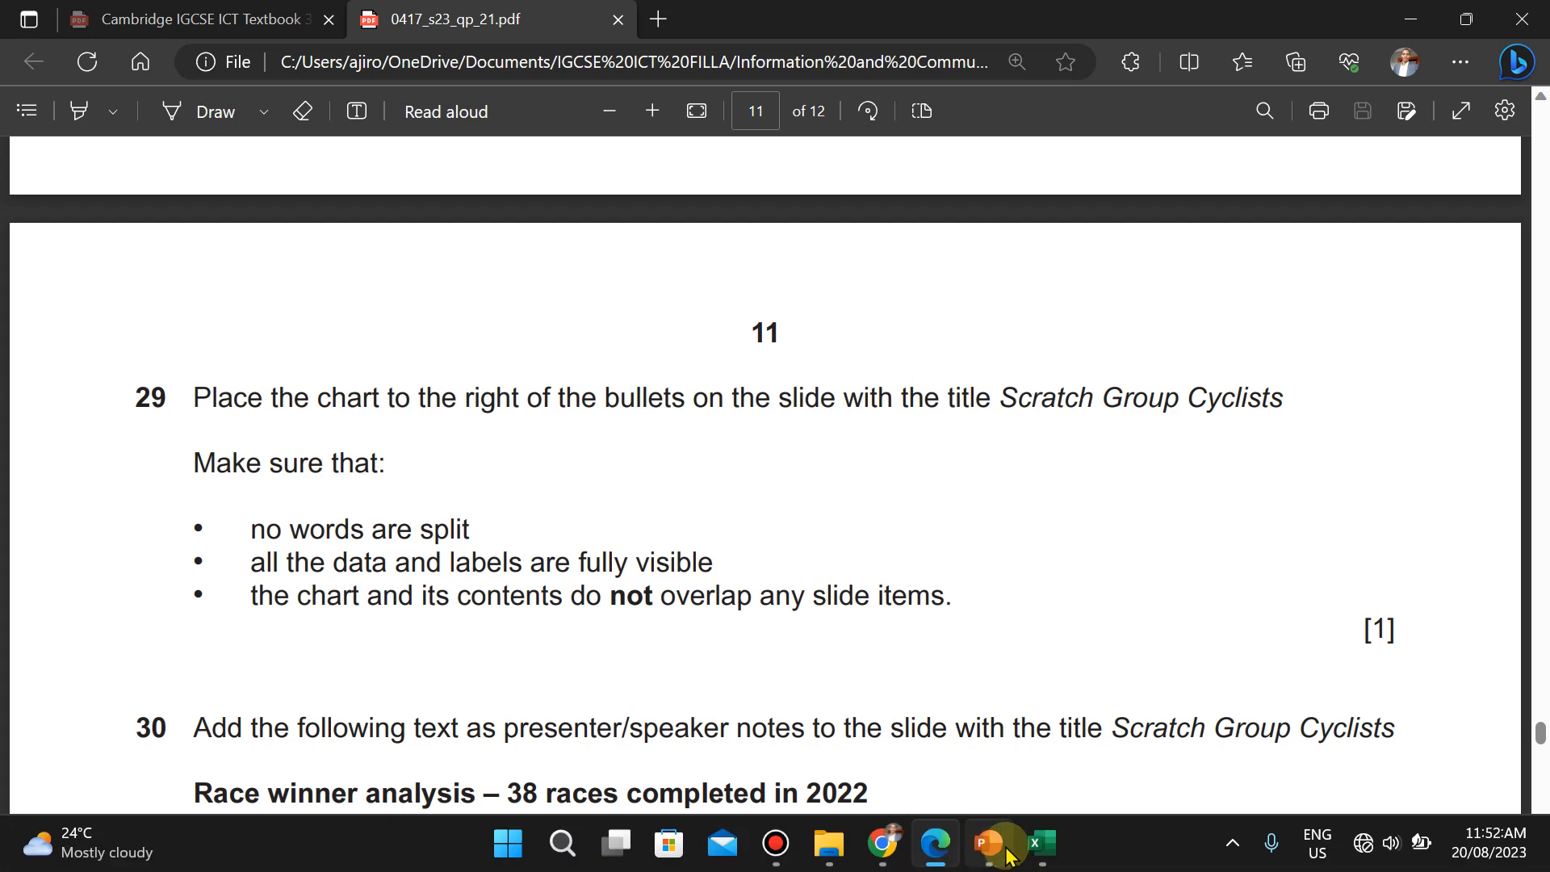
Step: Switch to Excel and copy the entire "Percentage wins by group" pie chart
left_click(1054, 854)
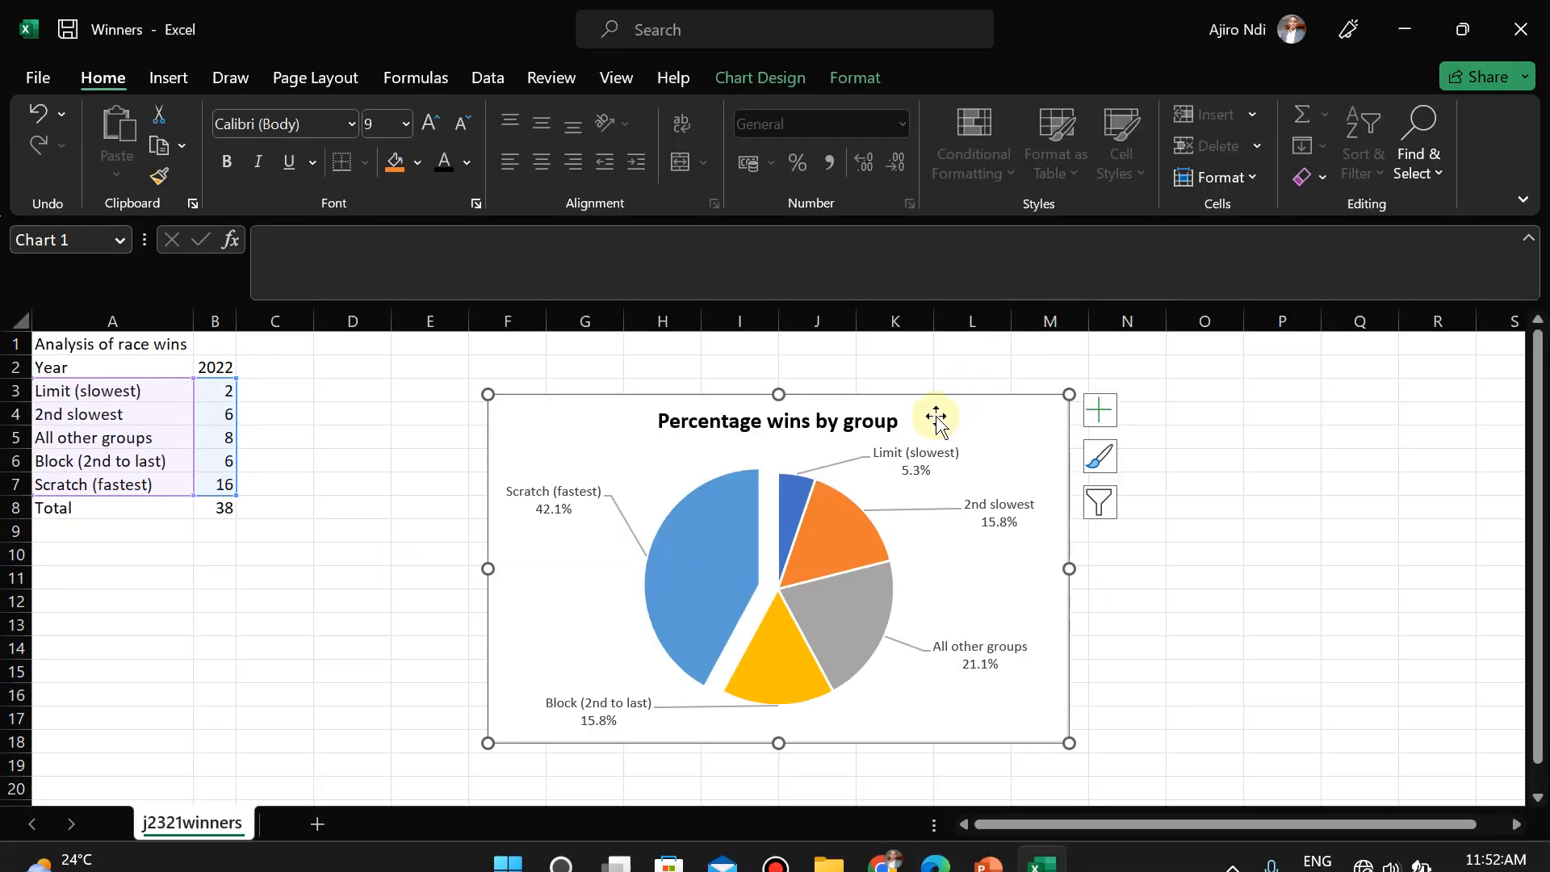
right_click(975, 413)
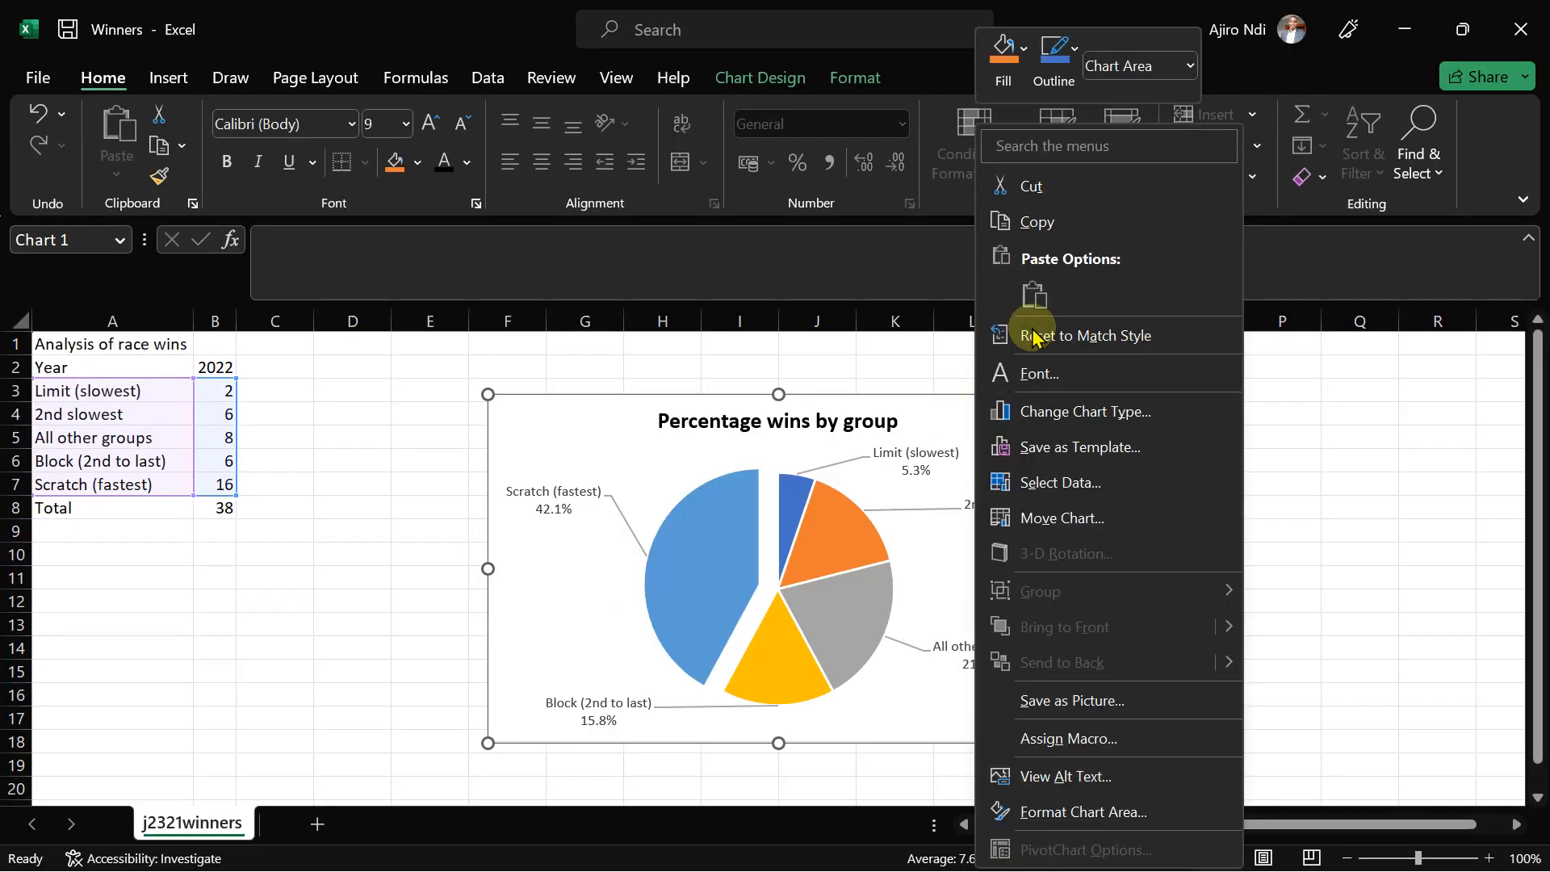
left_click(1040, 219)
Step: Switch to PowerPoint, open slide 6, "Scratch Group Cyclists", and recheck question 29 in the exam paper before returning
left_click(988, 862)
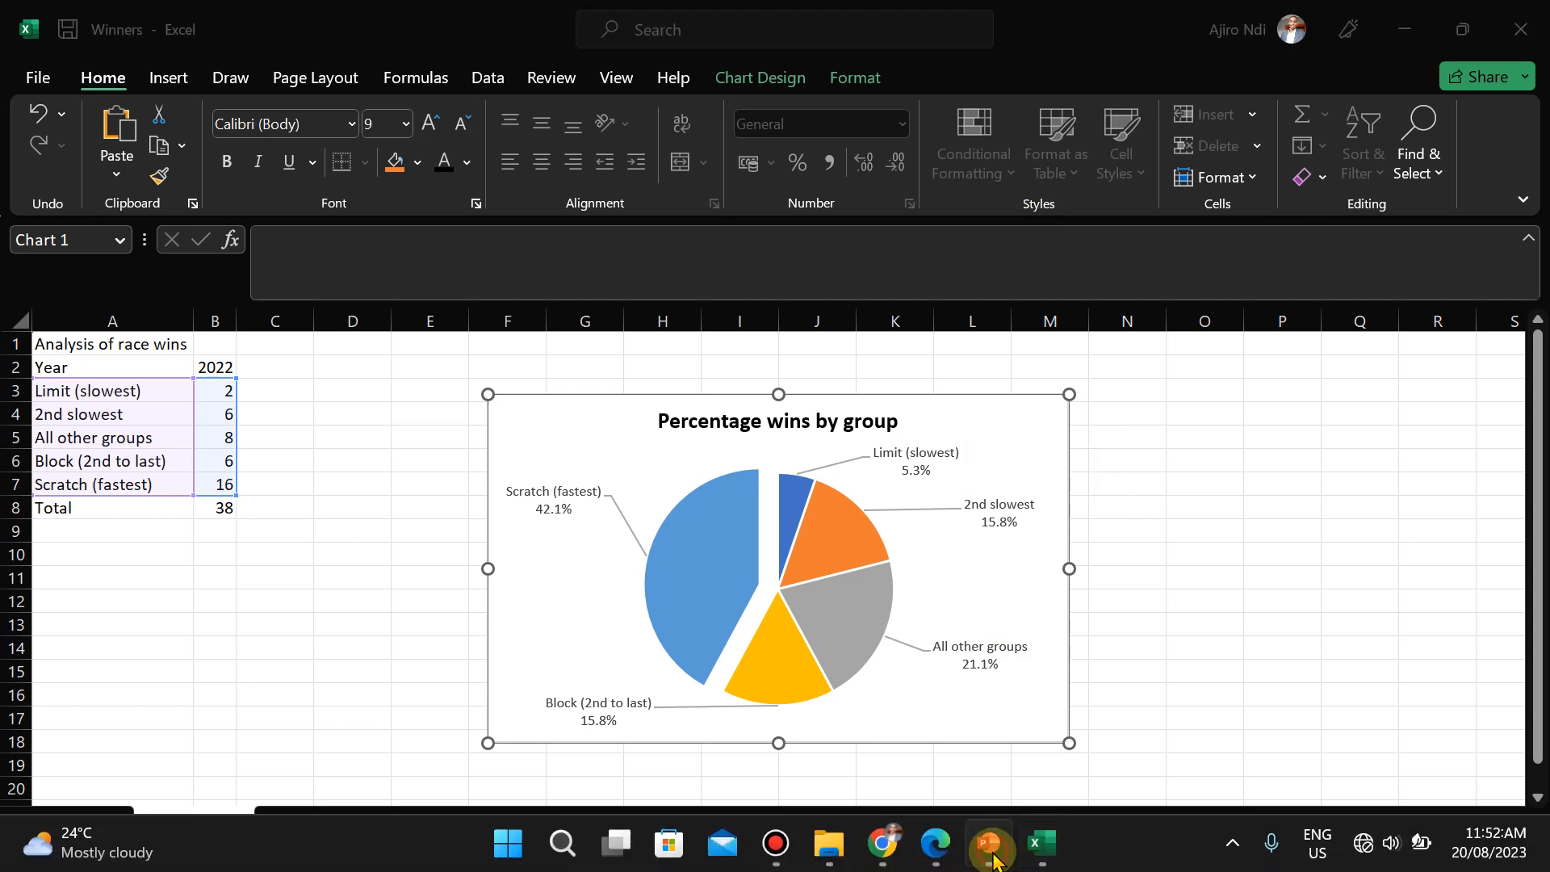
left_click(109, 596)
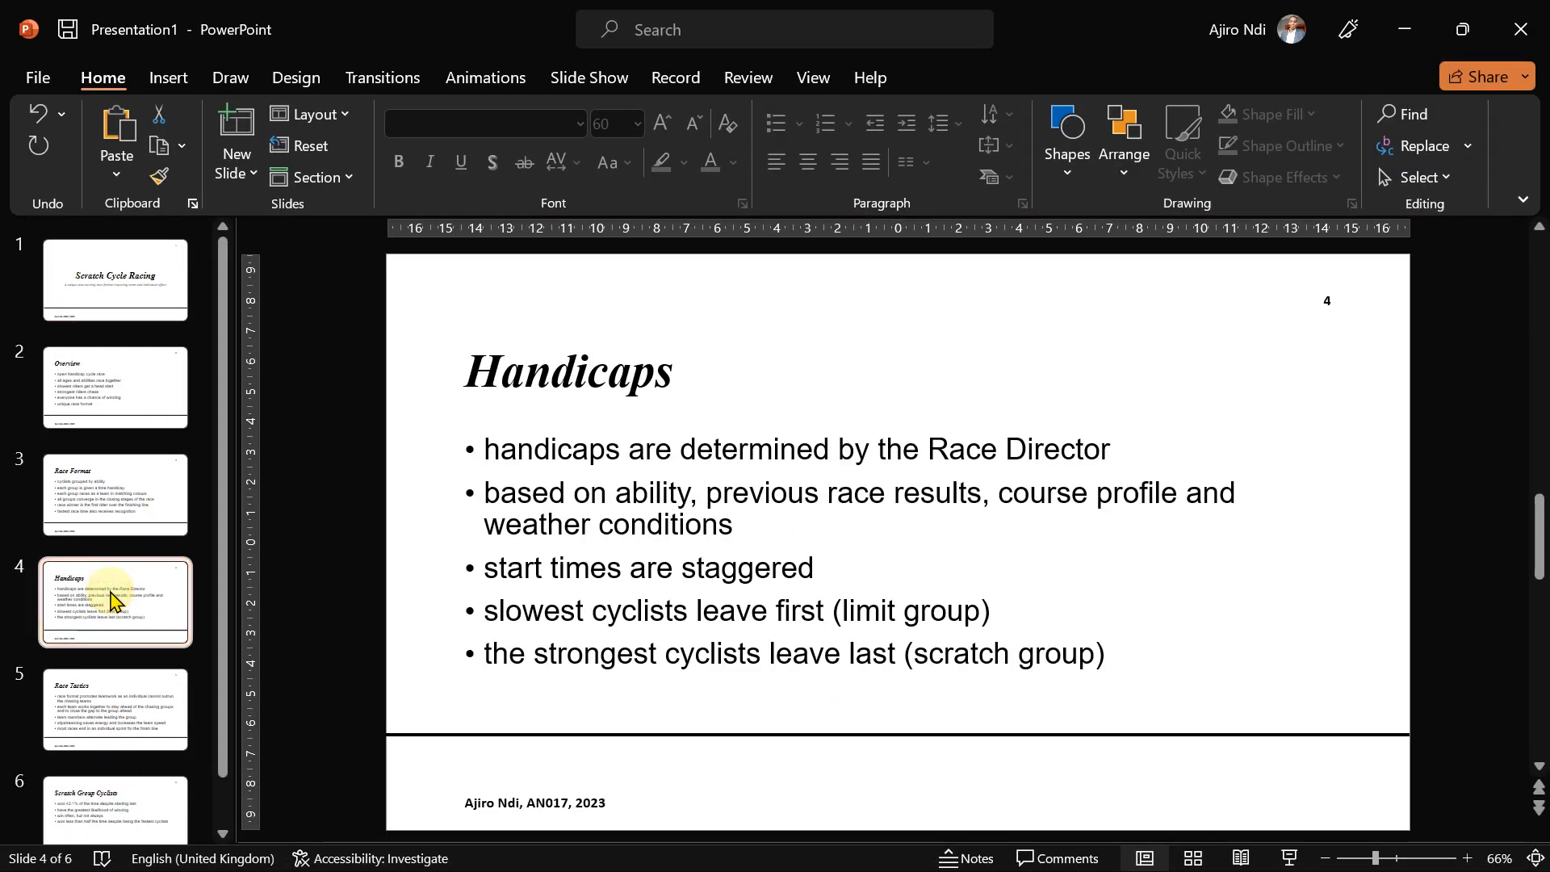
key("Down")
key("Down")
key("Up")
key("Down")
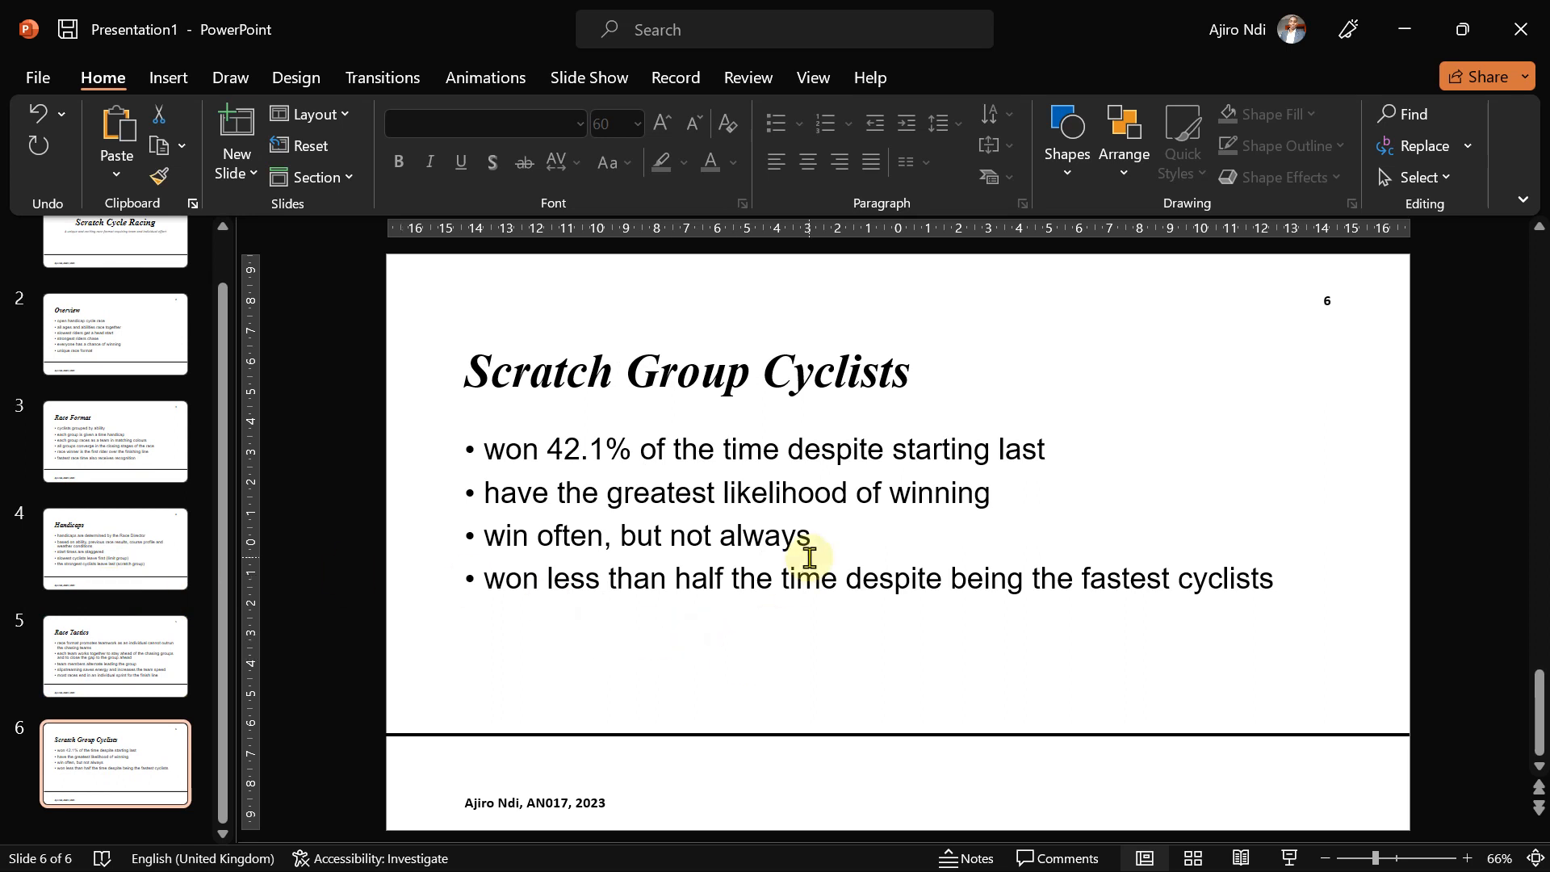
left_click(933, 863)
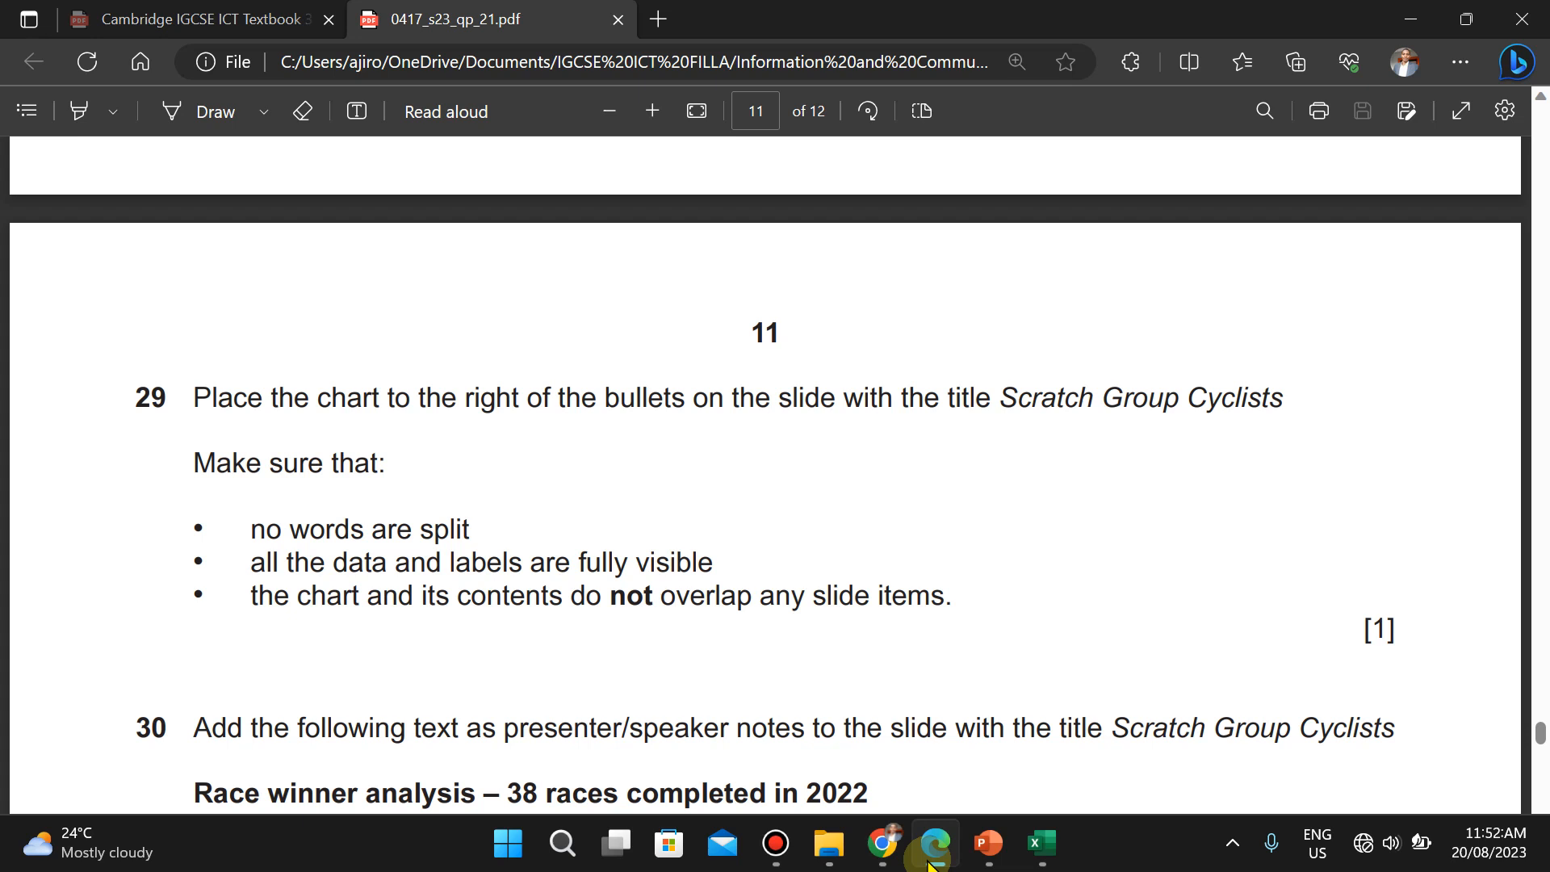
left_click(930, 857)
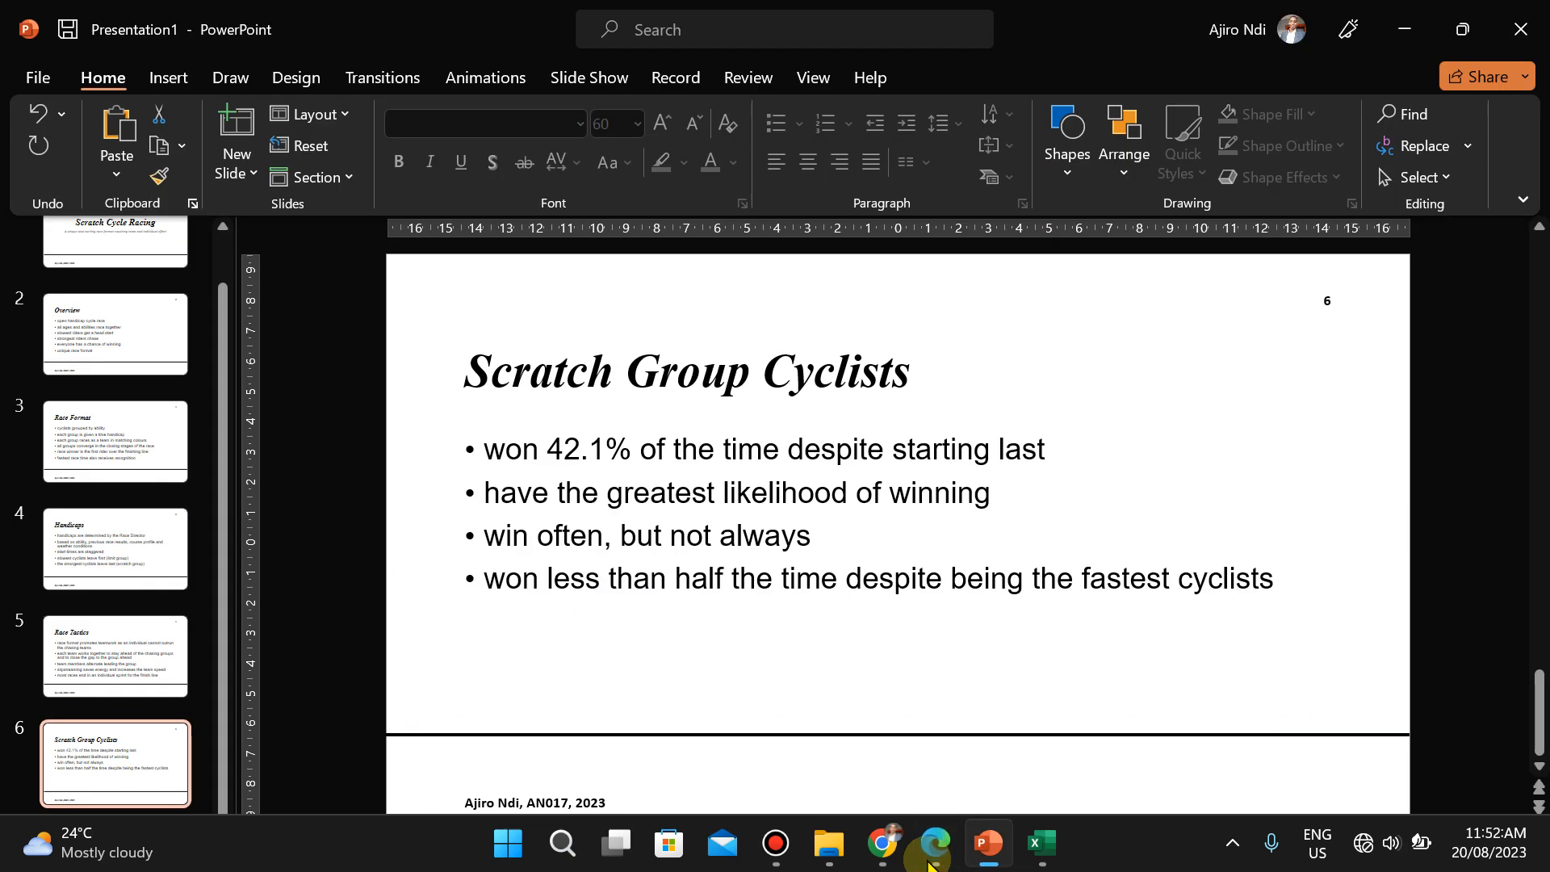
Step: Narrow the bullet text box on slide 6 to about half its width, keeping its left edge fixed and every word whole
left_click(906, 466)
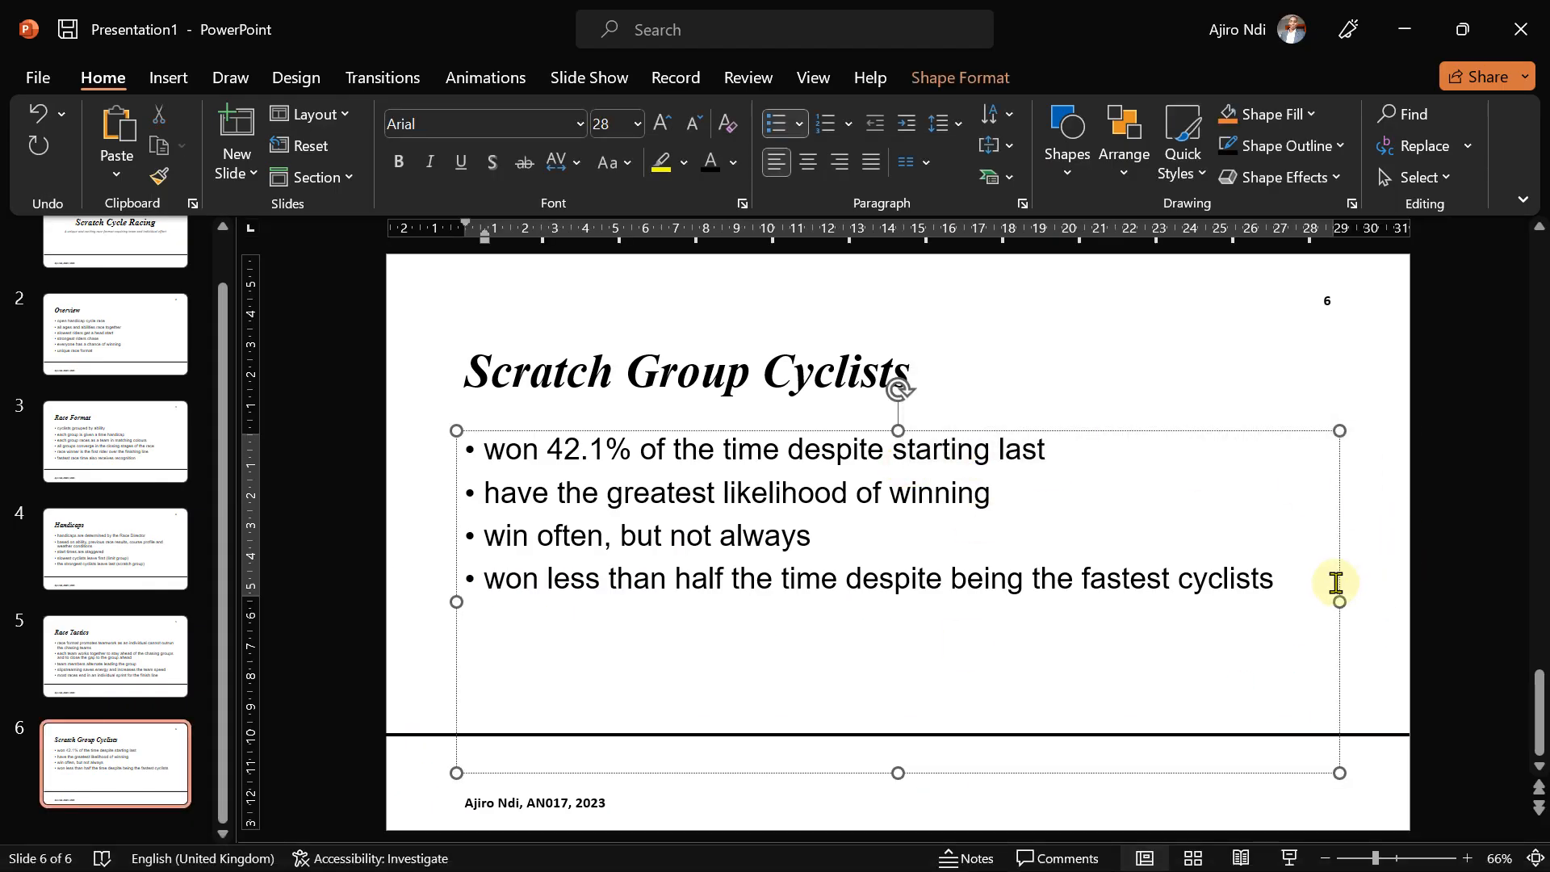
left_click_drag(1340, 602, 888, 550)
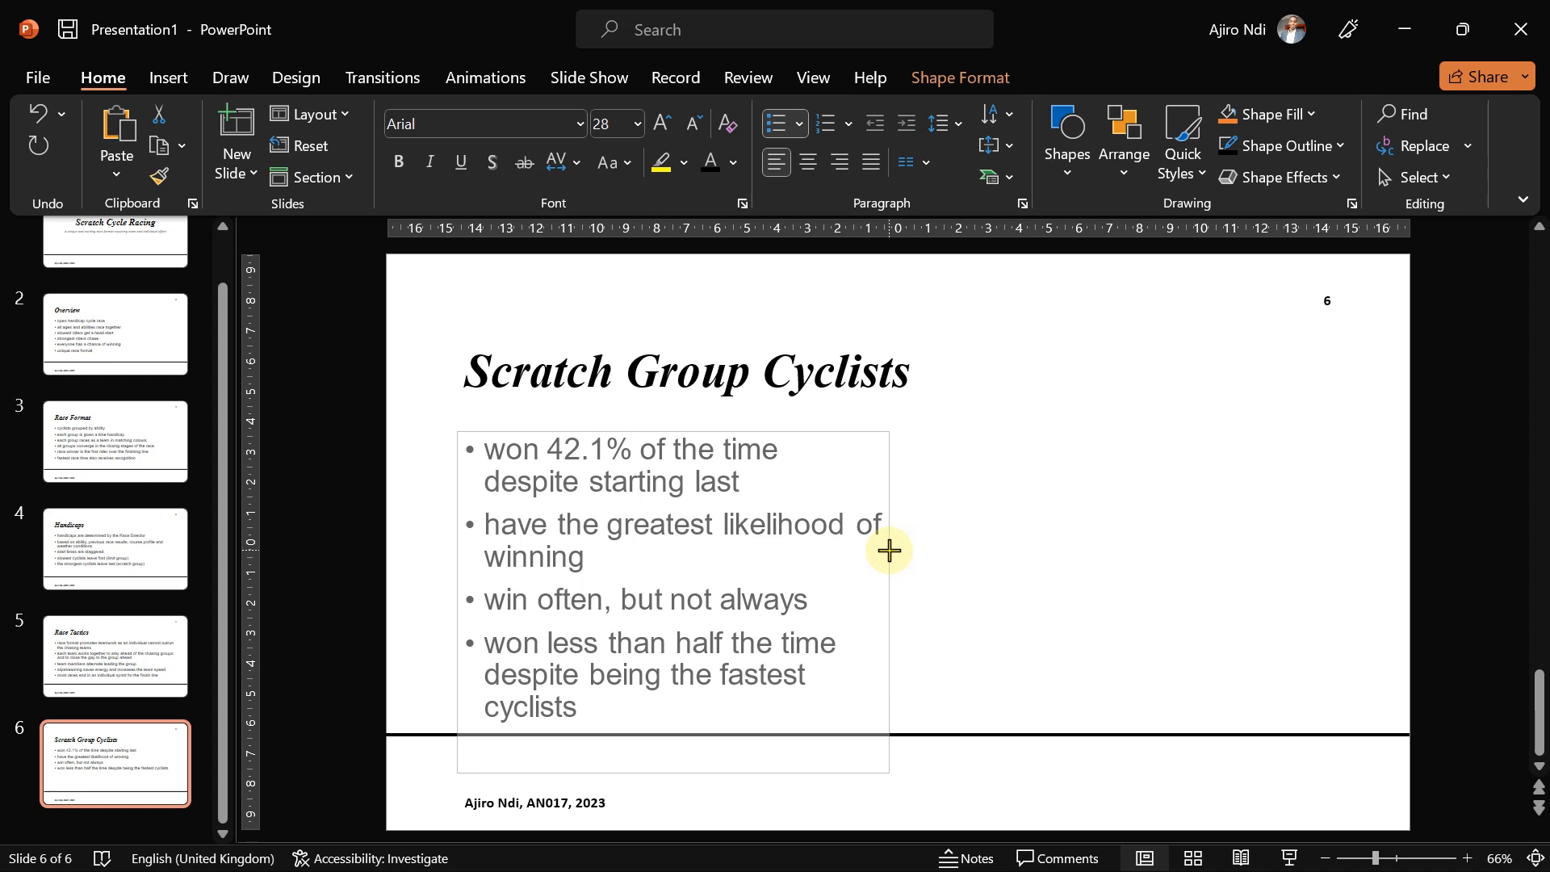
left_click_drag(888, 550, 888, 550)
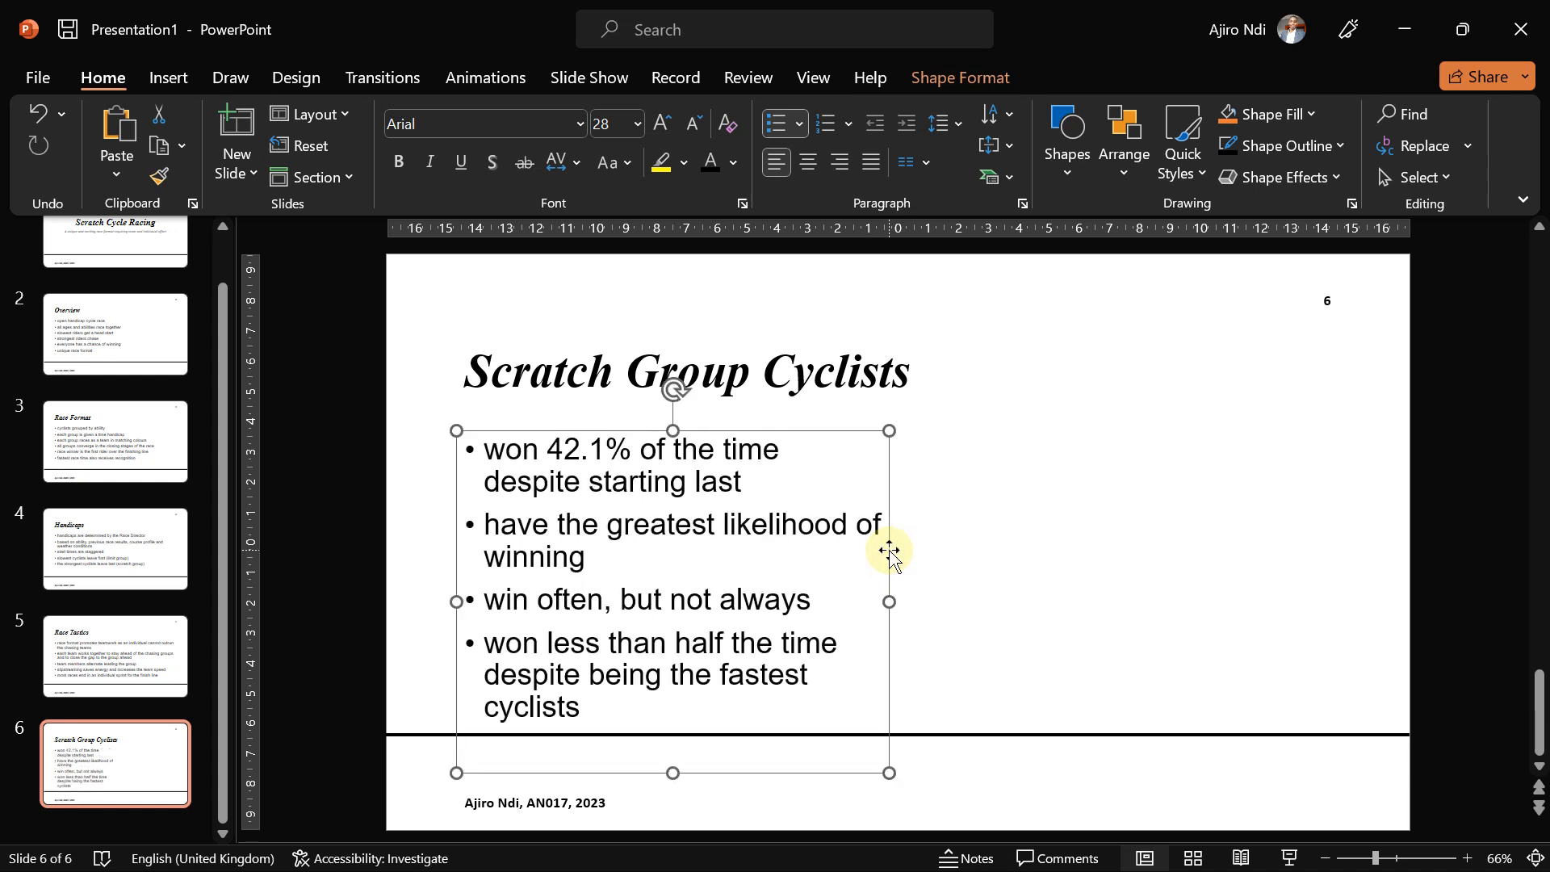
left_click_drag(889, 606, 903, 606)
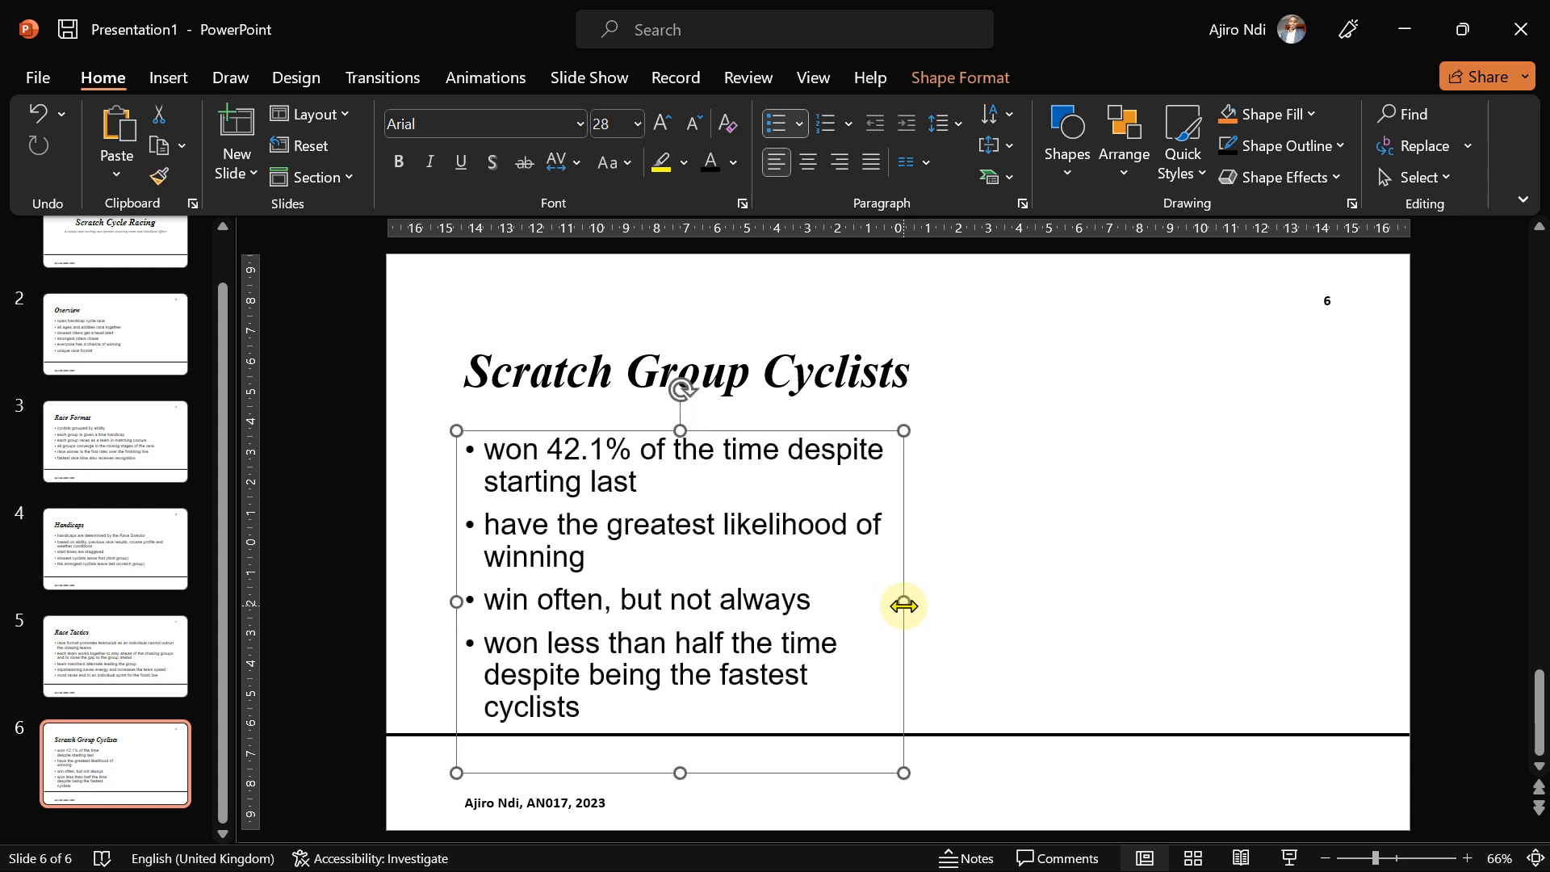
left_click(986, 598)
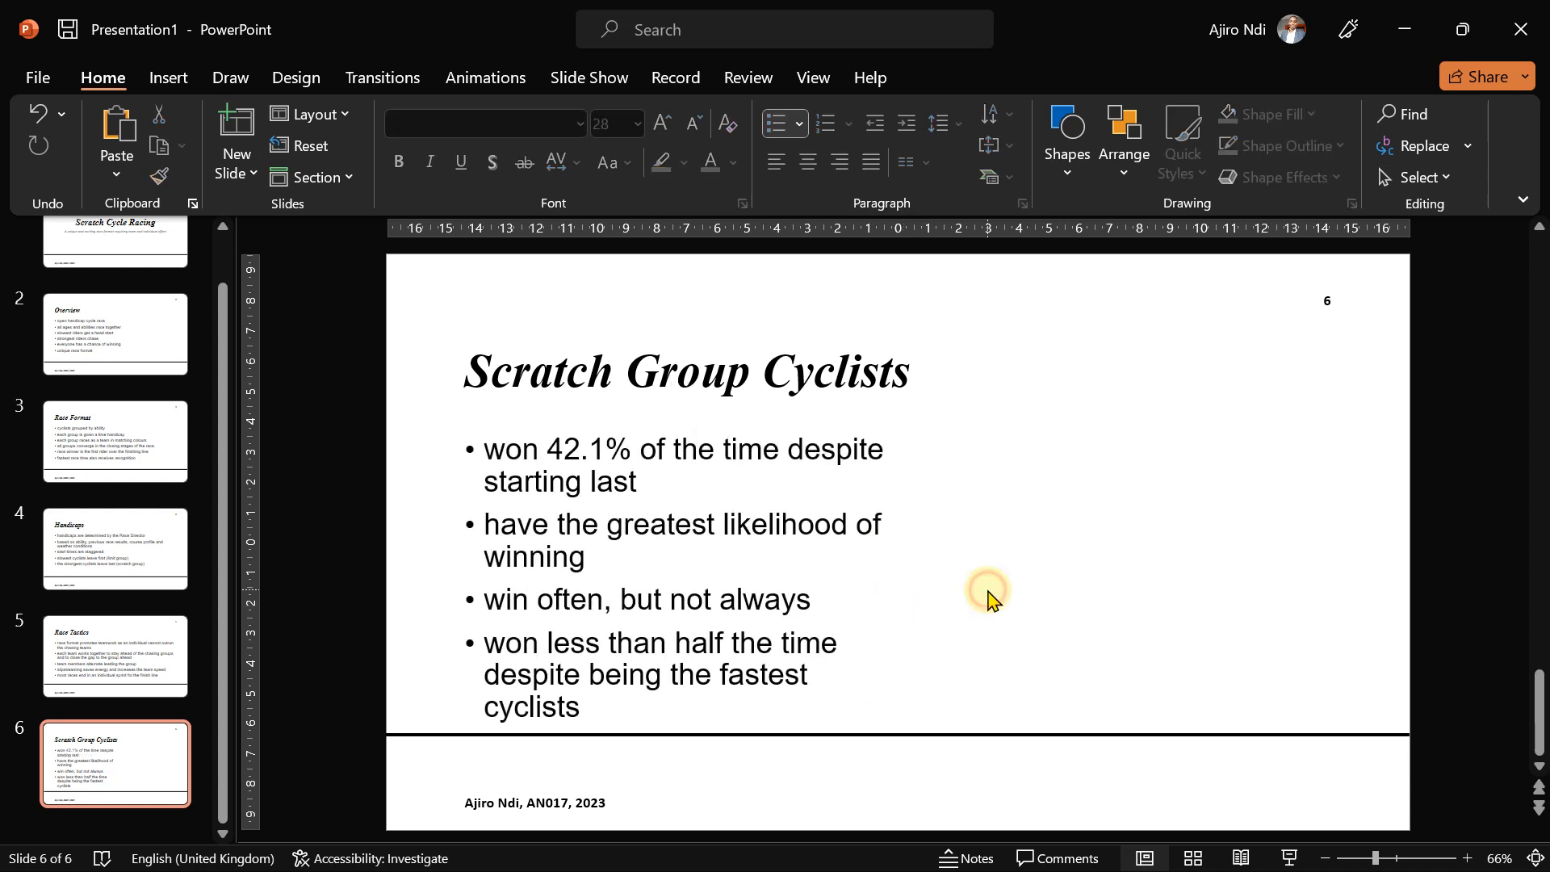
Step: Paste the copied pie chart onto slide 6 and move it into the free space right of the bullets
right_click(1070, 485)
left_click(1129, 579)
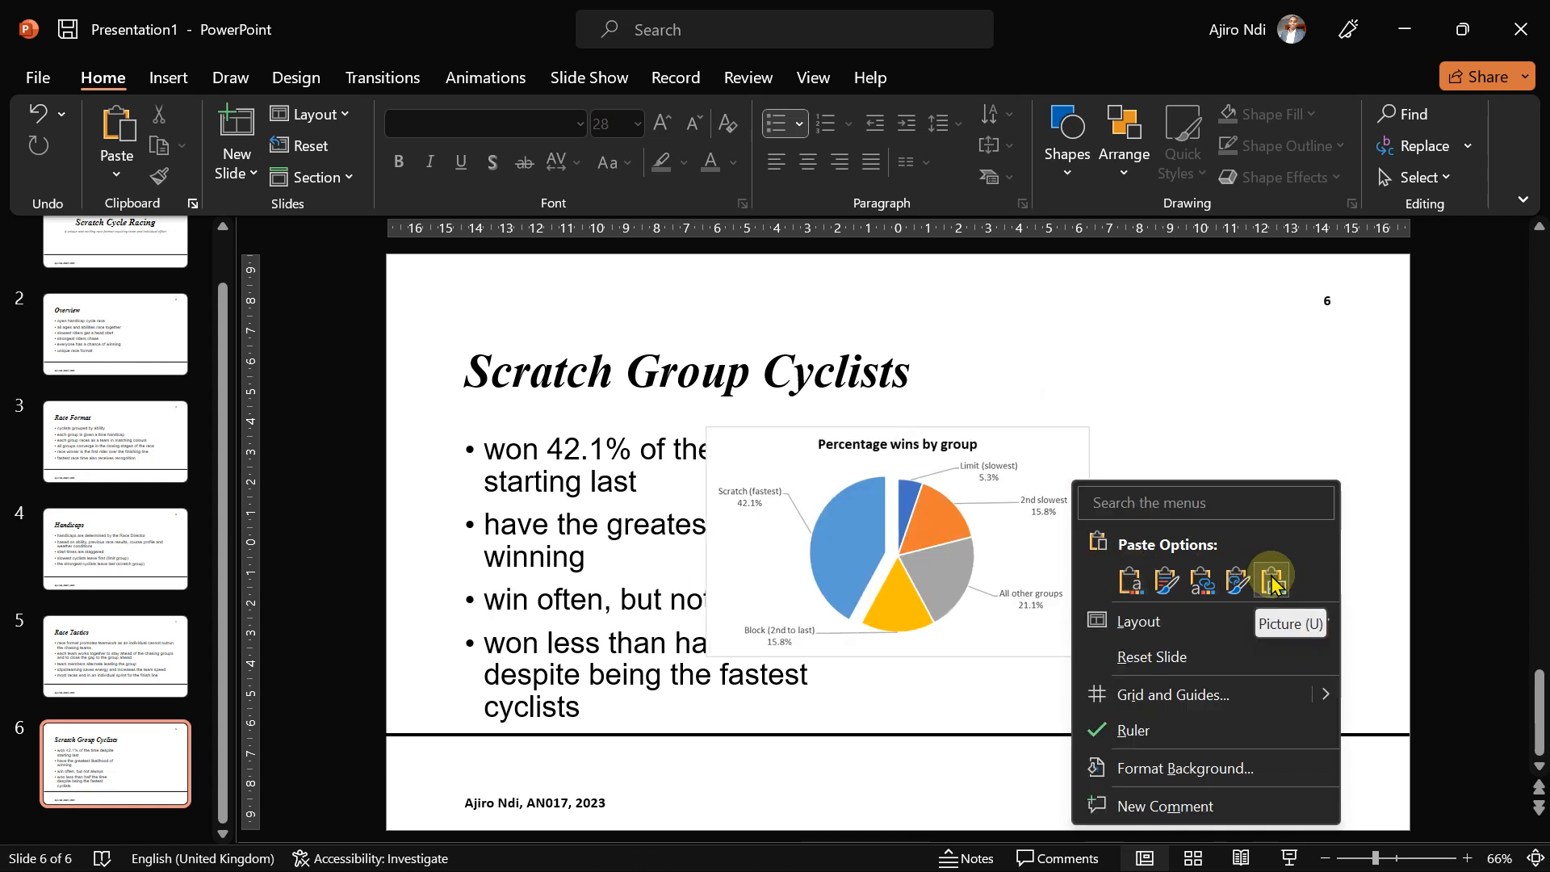
left_click(1129, 579)
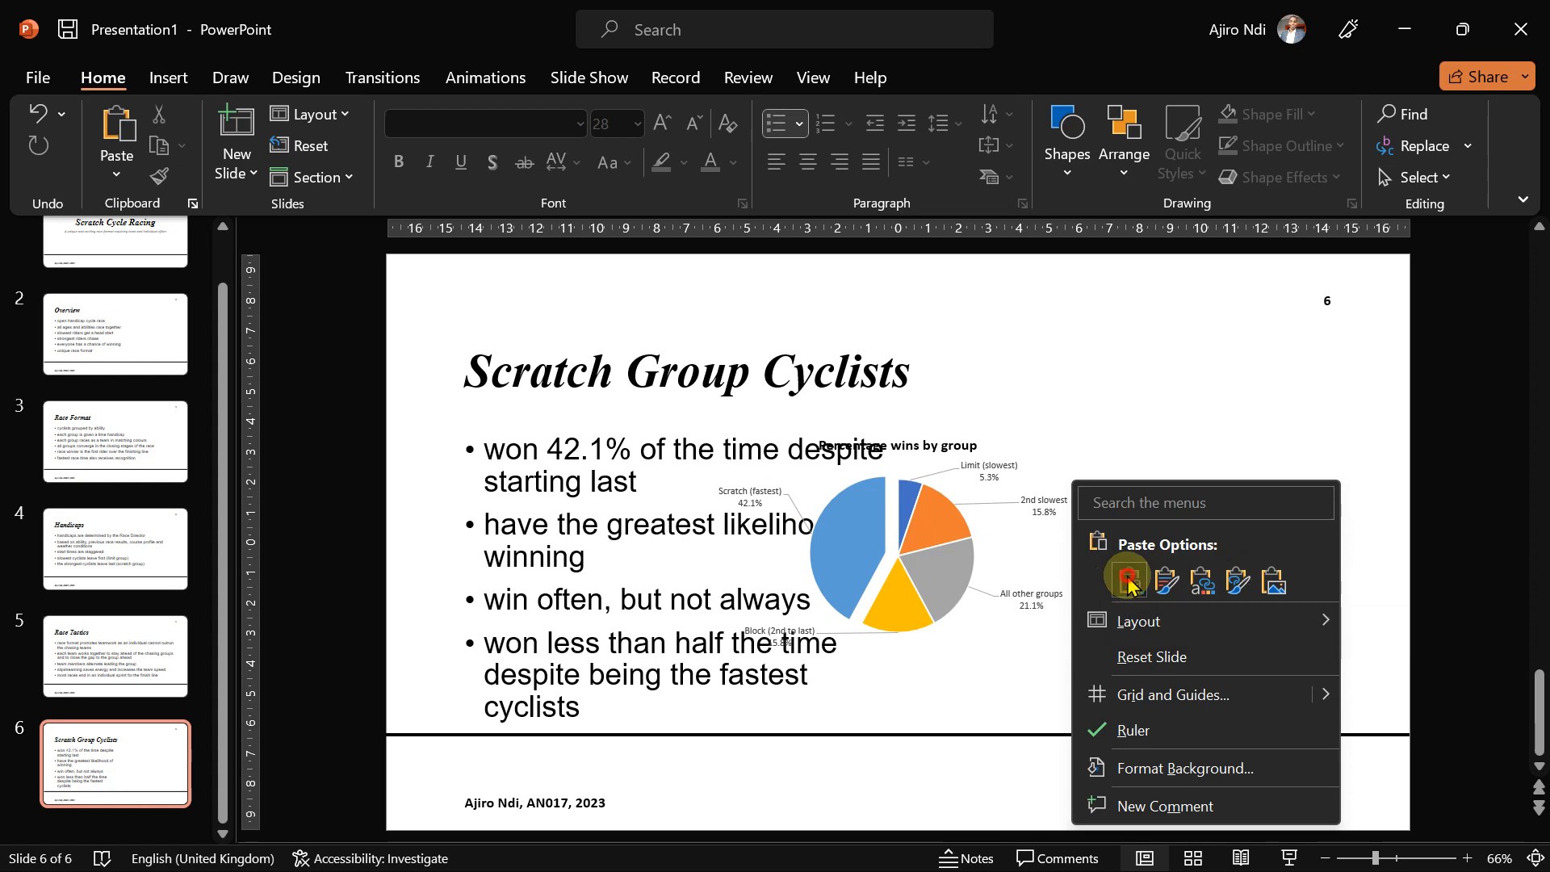
left_click_drag(1026, 440, 1257, 440)
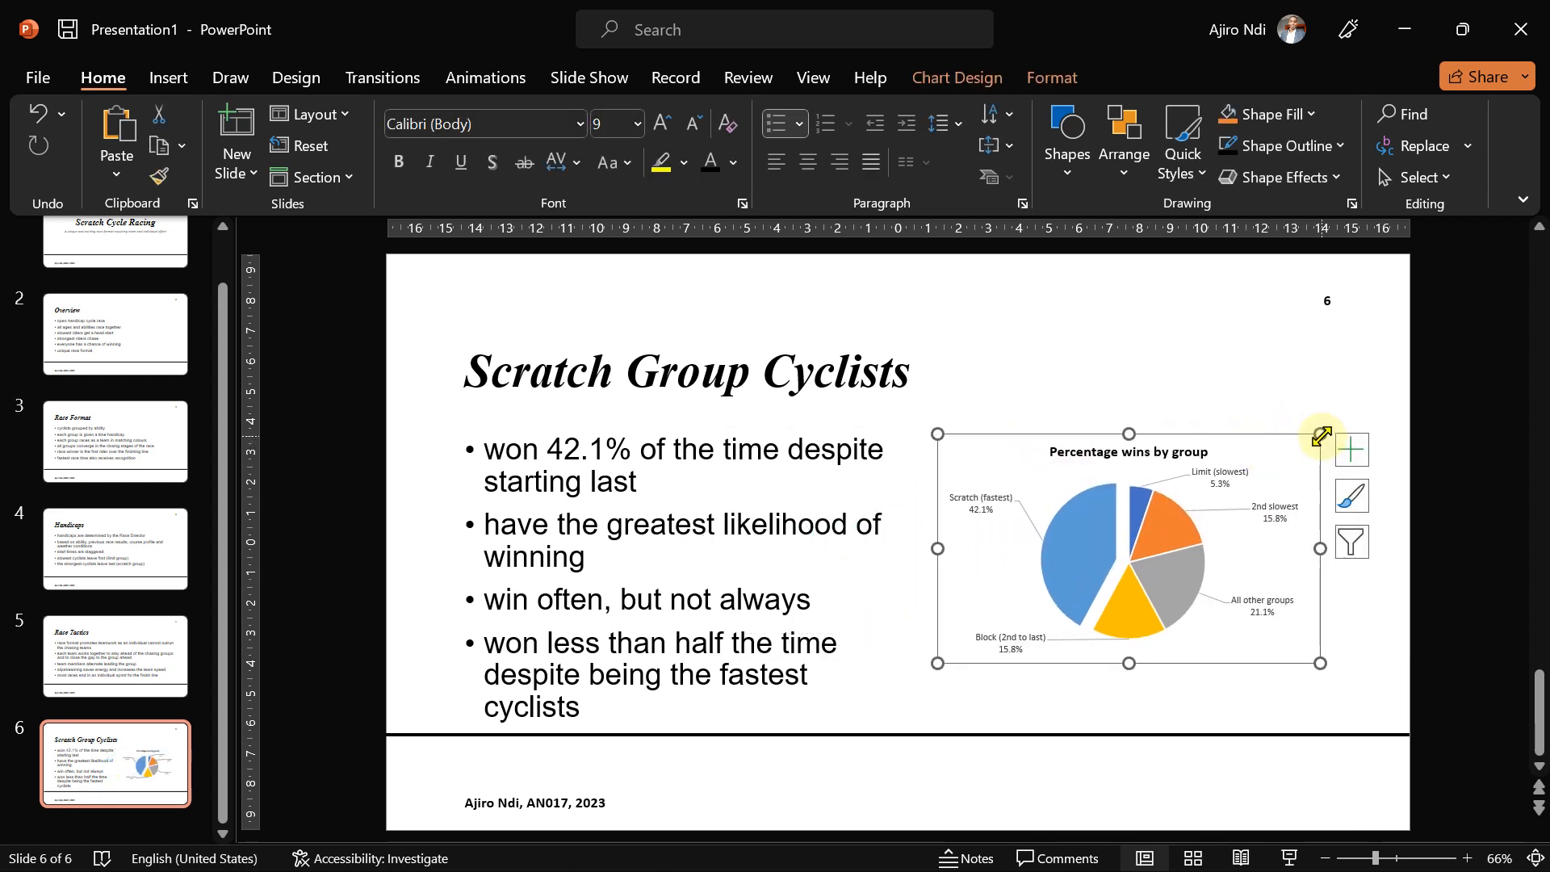
Step: Enlarge the pie chart slightly about its centre and nudge it right and down, clear of the title and bullets
left_click_drag(1241, 449, 1343, 406)
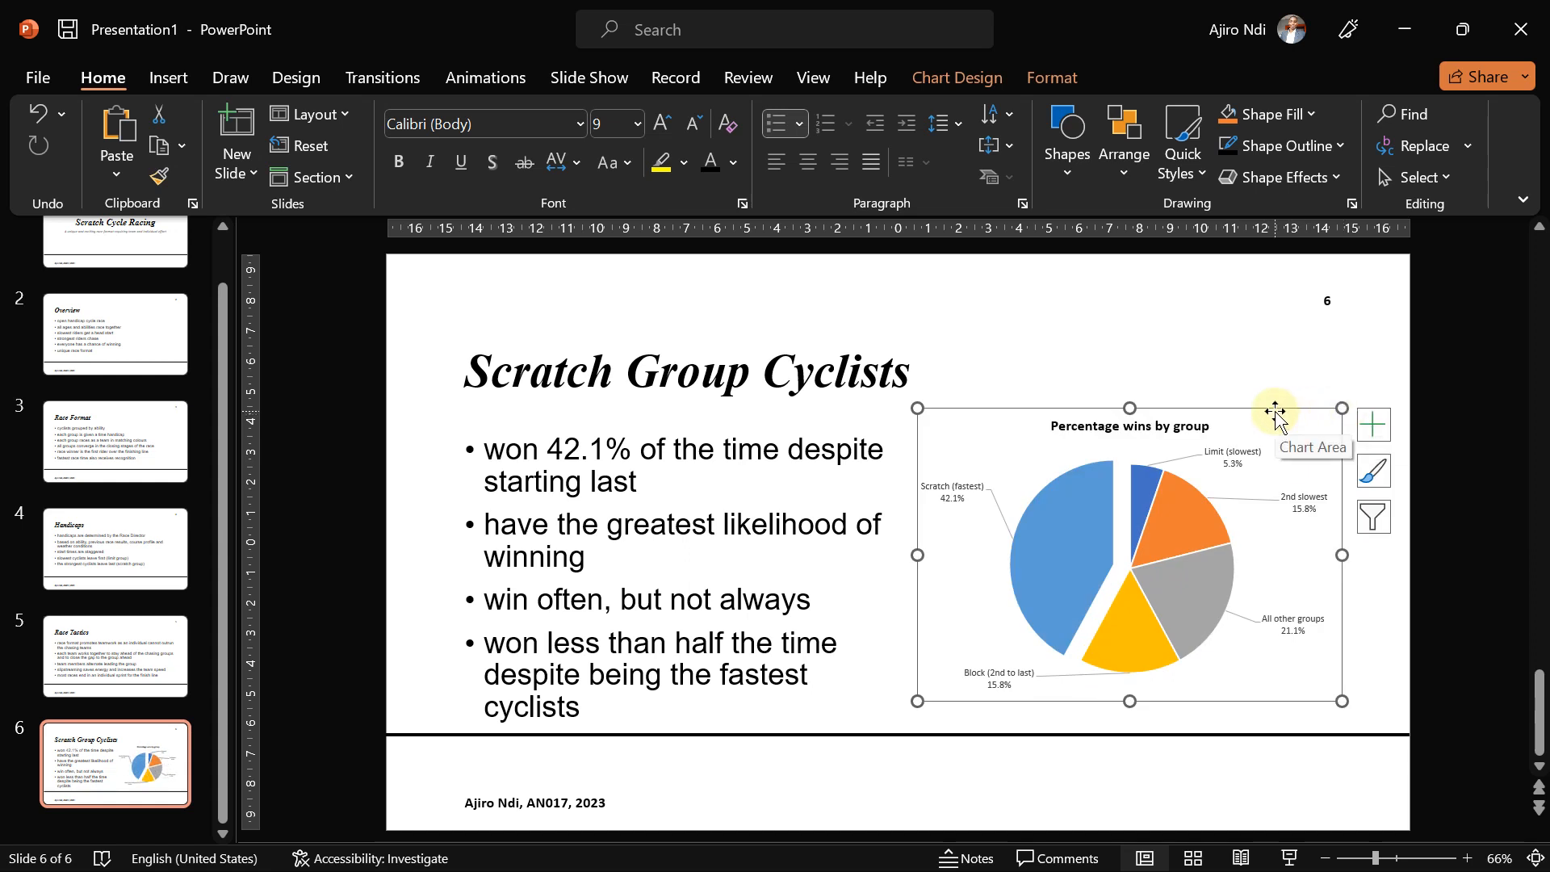
left_click_drag(1275, 411, 1275, 411)
key("Right")
key("Right")
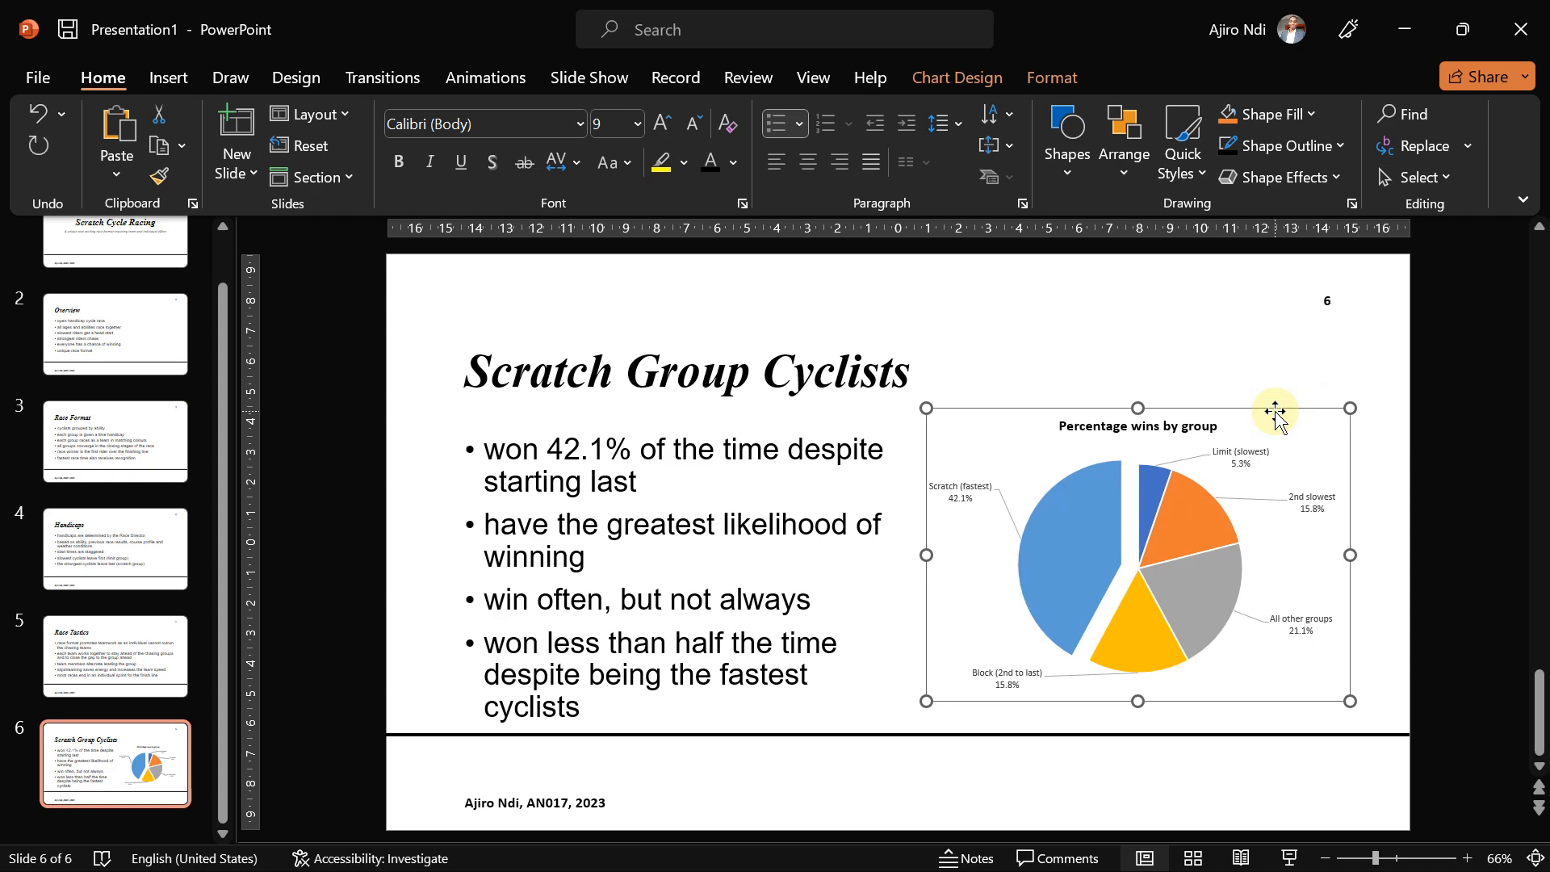
key("ctrl+Down")
key("ctrl+Down")
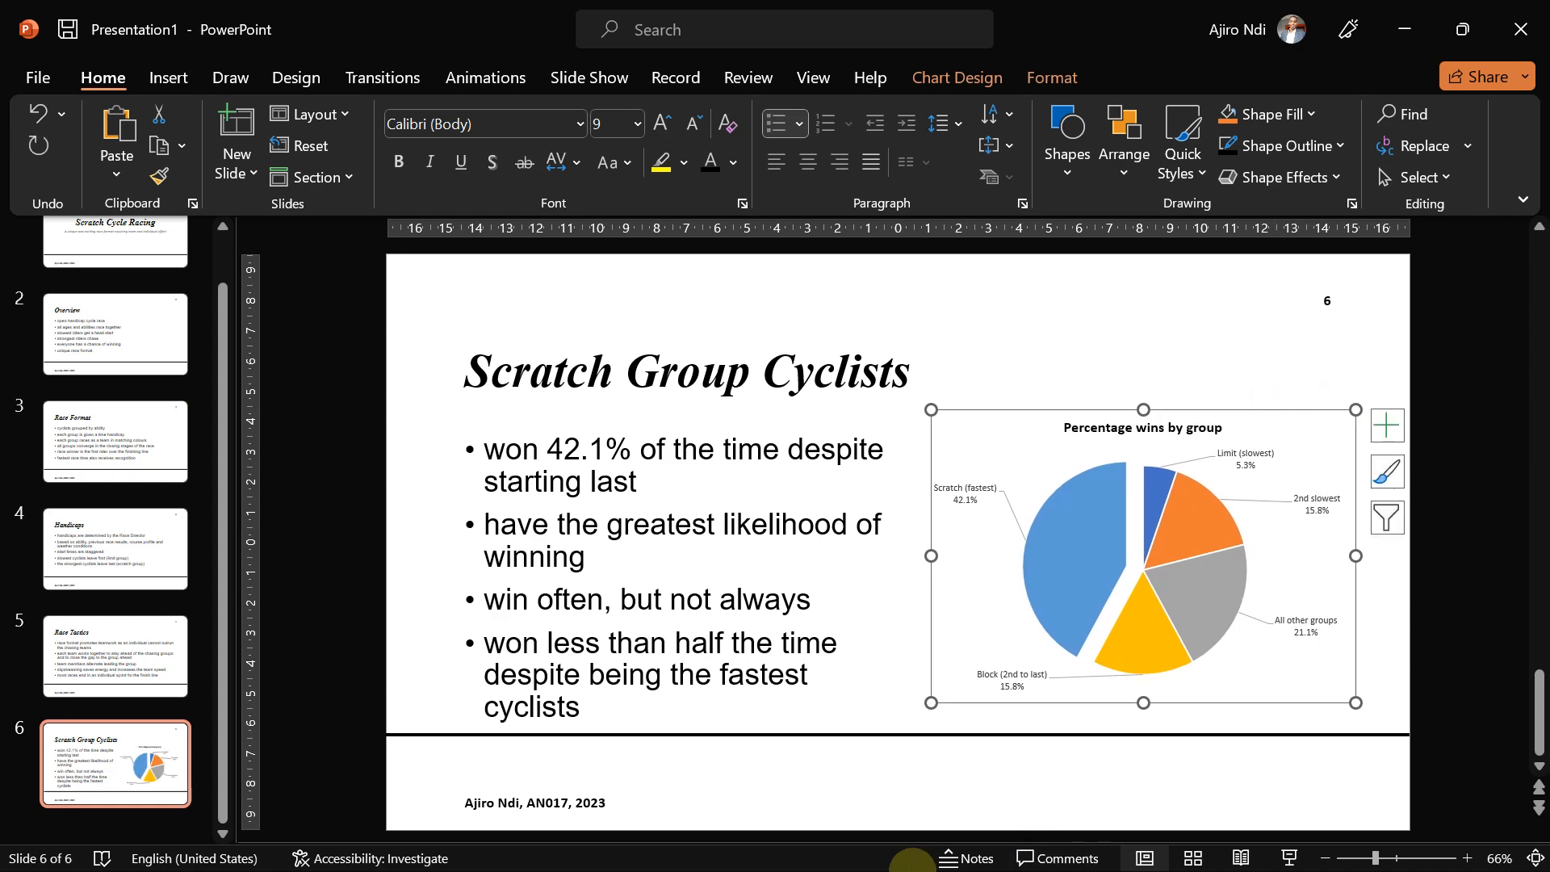
Step: Switch to the exam paper in Edge, review questions 25–29 and read question 30's speaker notes task
mouse_move(913, 870)
left_click(935, 846)
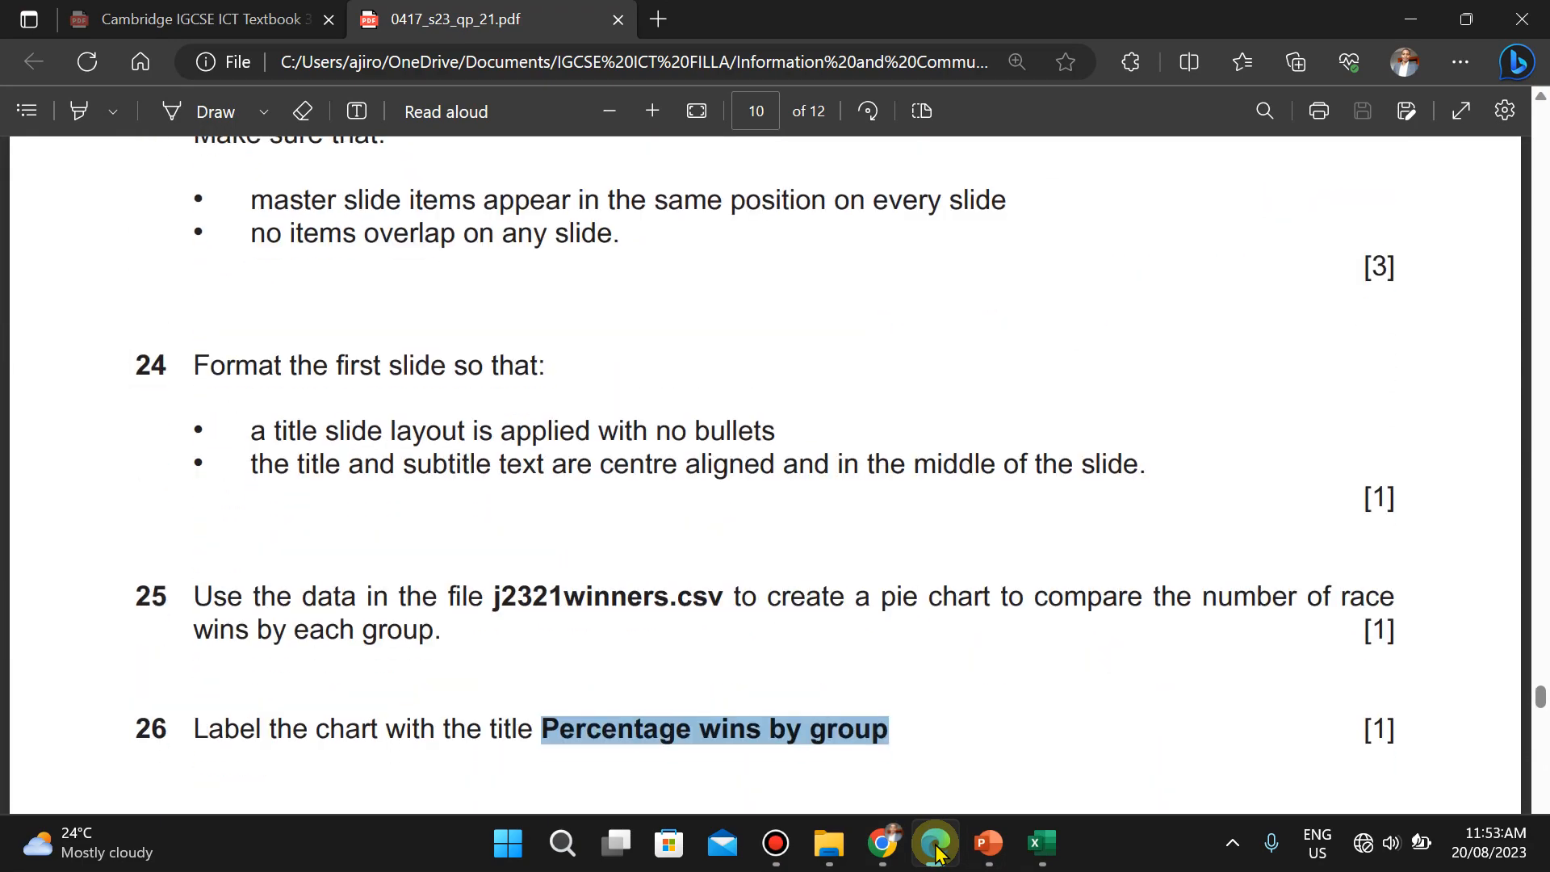
key("Down")
key("Down")
key("Down")
key("Down")
key("Down")
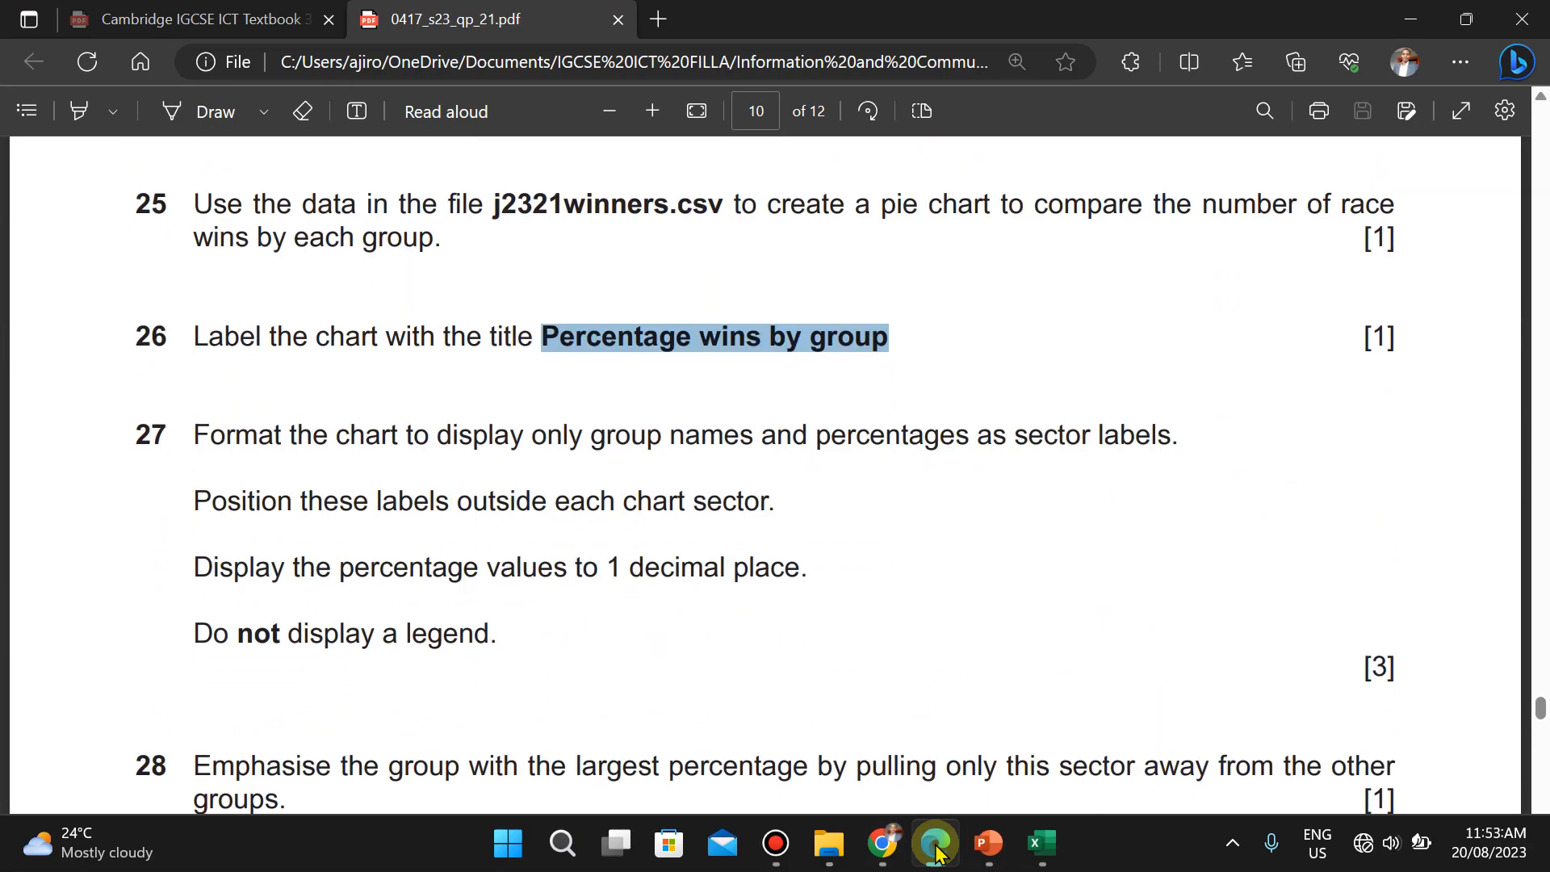
key("Down")
key("Down")
key("Up")
key("Up")
key("Down")
key("Down")
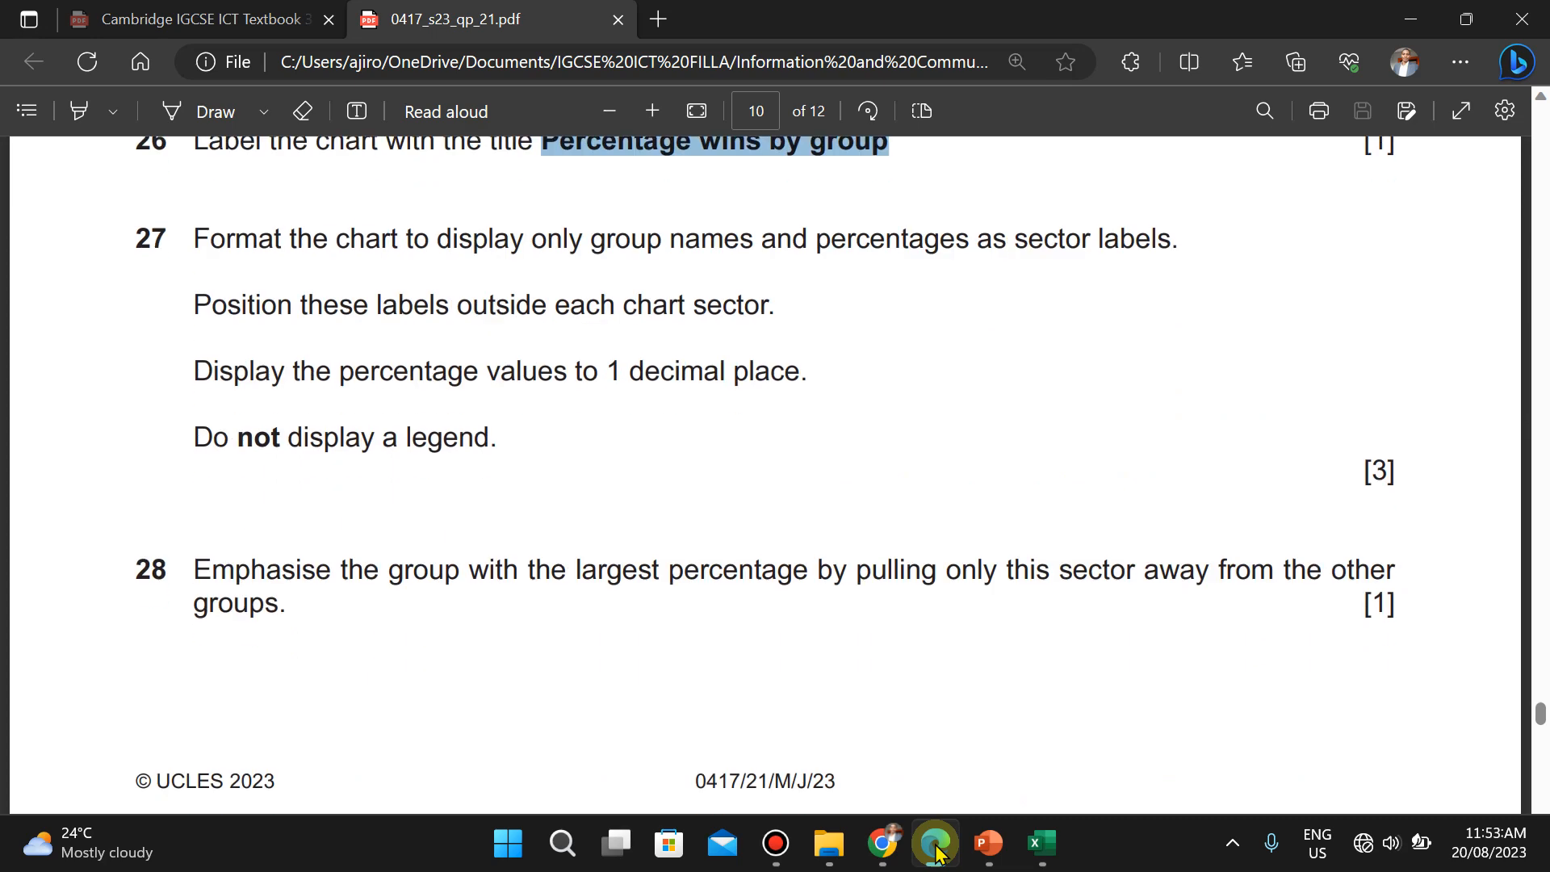
key("Down")
key("Down")
key("Down")
key("Down")
key("Down")
key("Down")
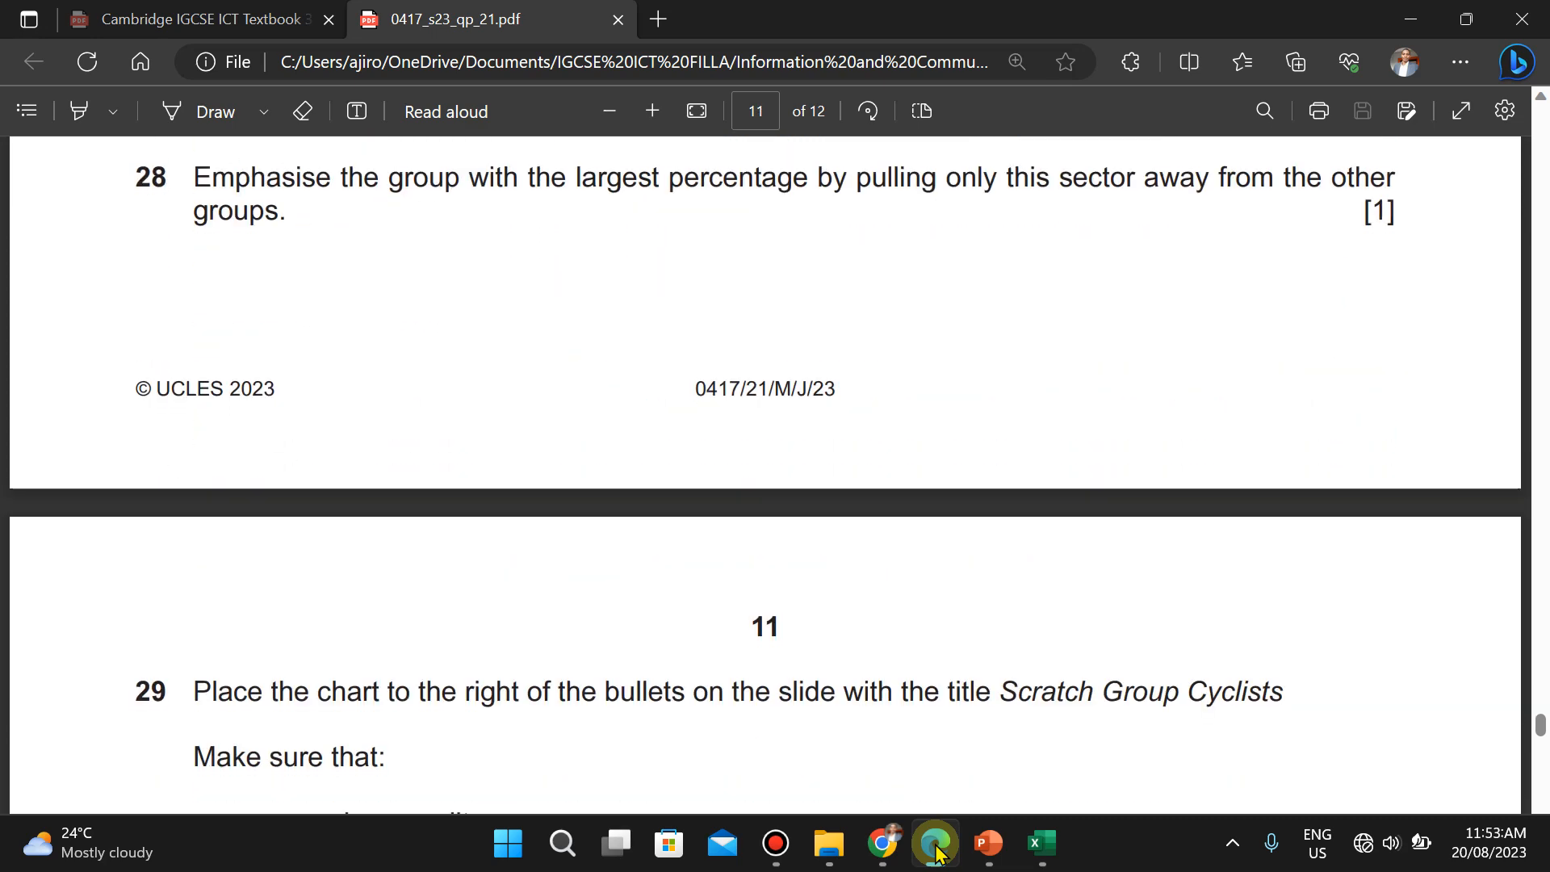
key("Down")
key("Down")
key("Down")
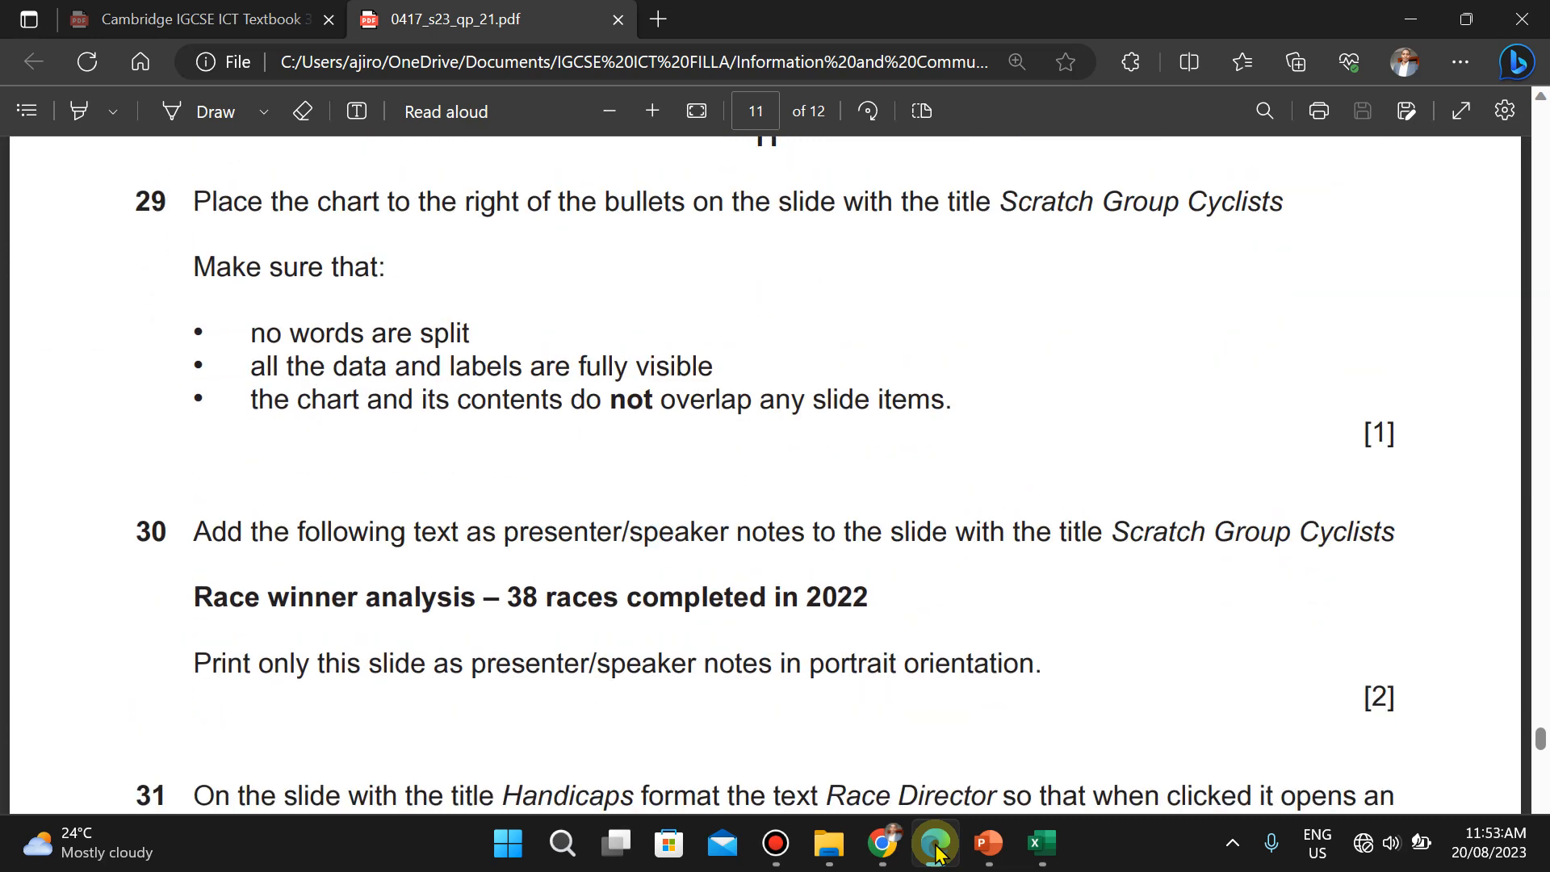
Step: Return to PowerPoint, nudge the pie chart slightly farther down while keeping it above the horizontal line, and deselect it
left_click(1008, 844)
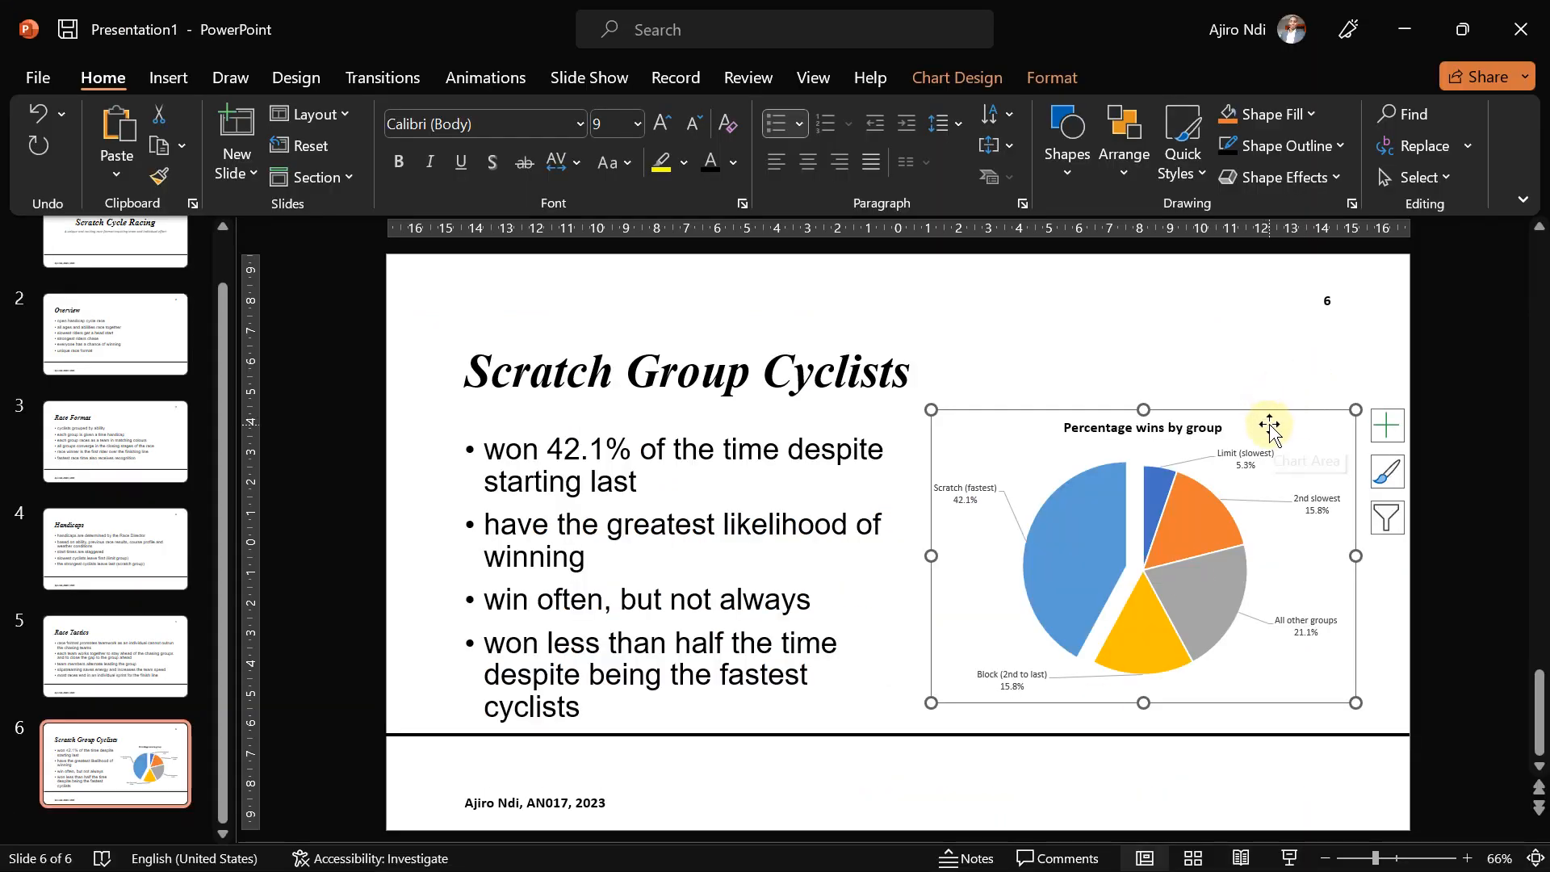
key("Down")
key("Down")
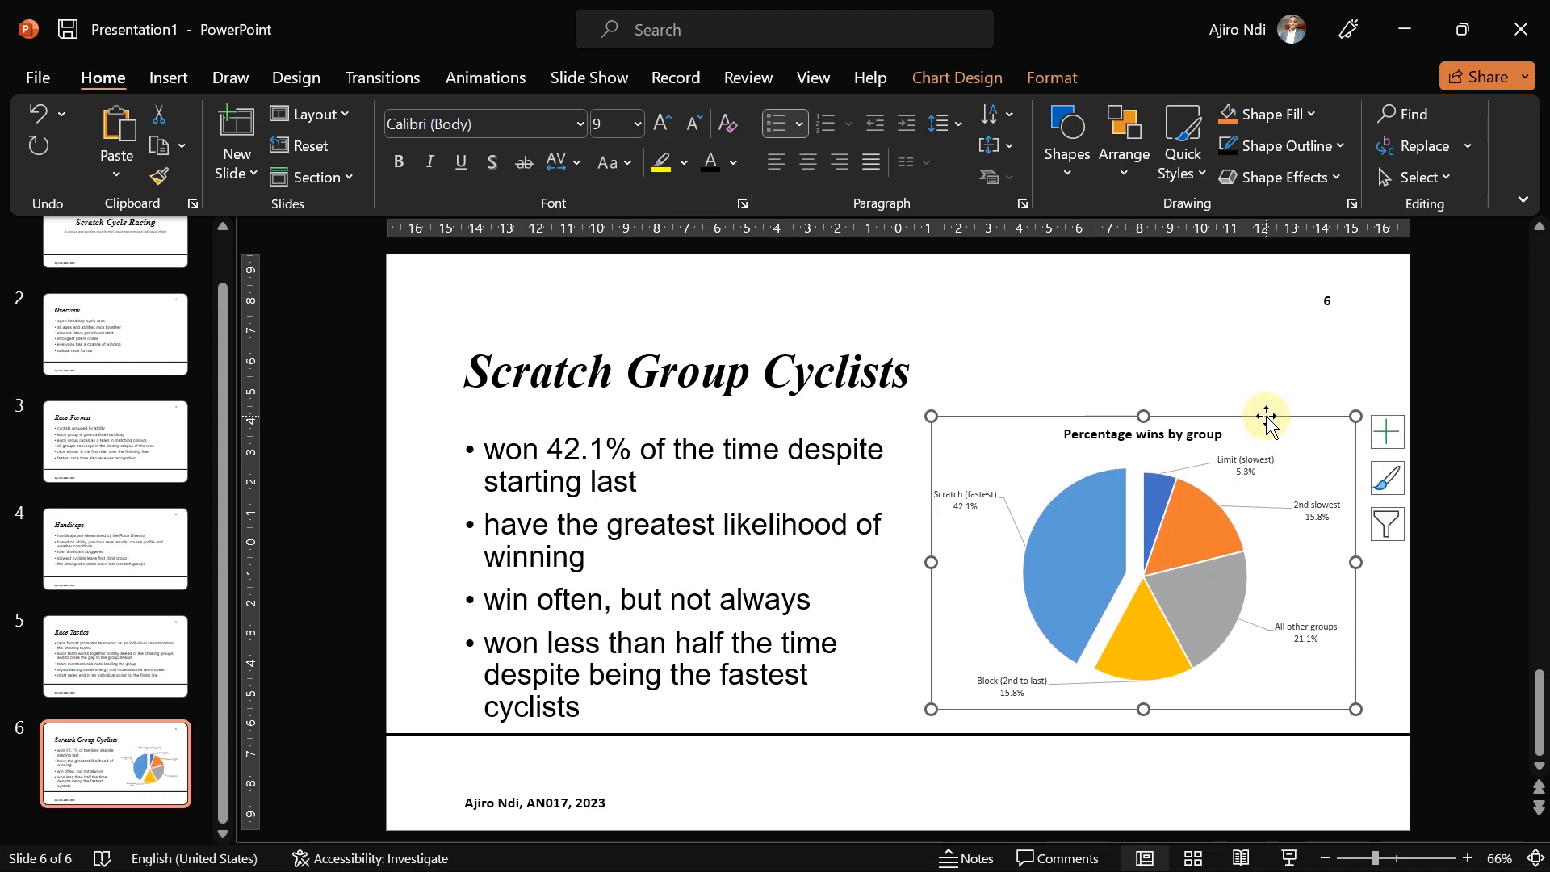
key("Down")
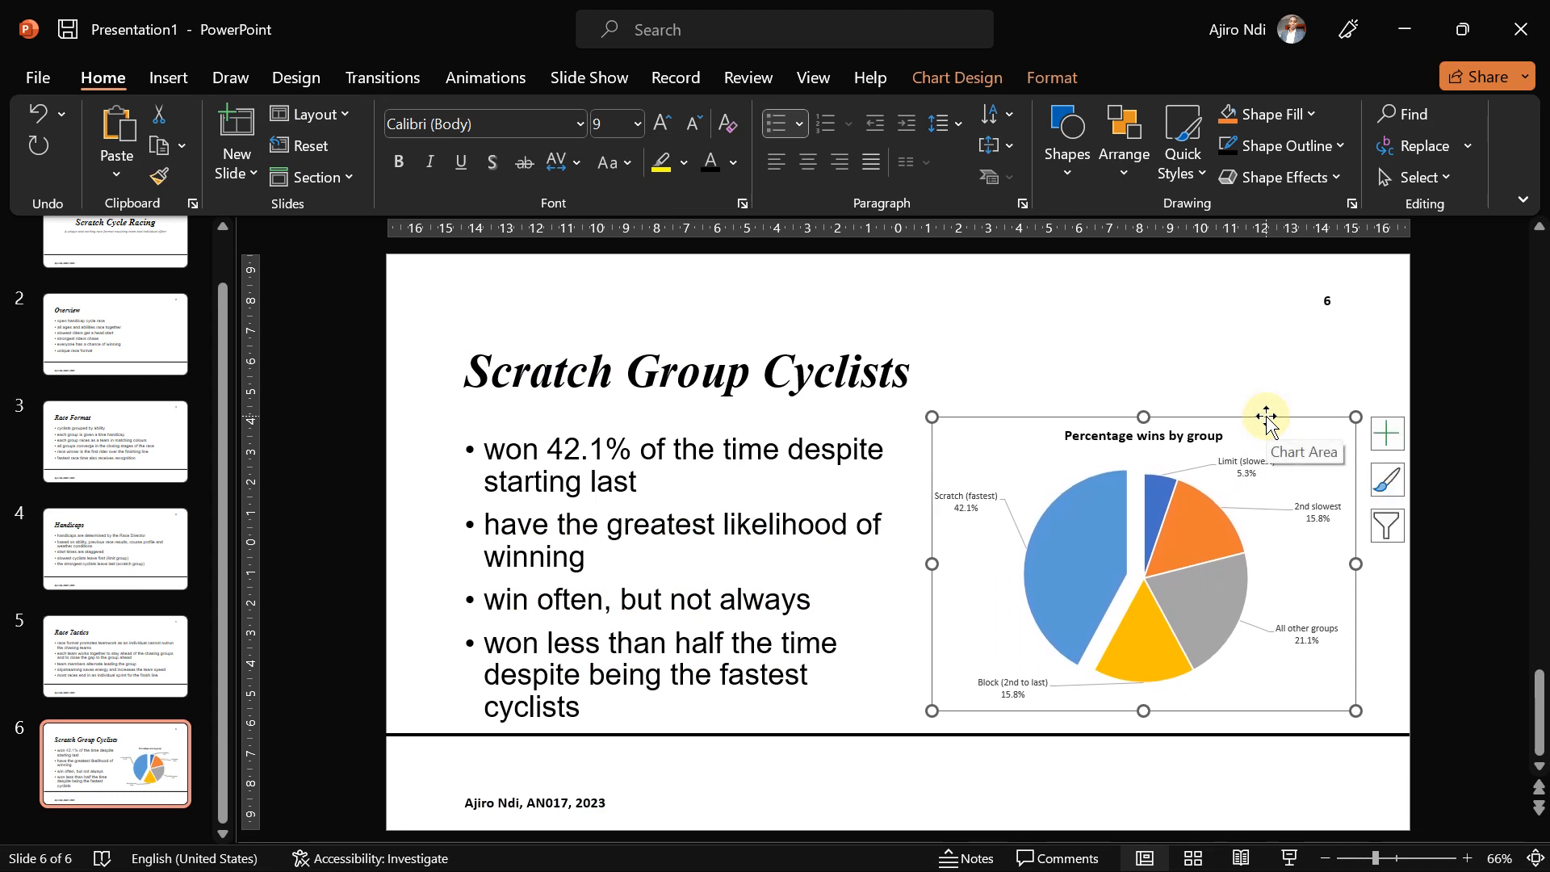
left_click(1460, 370)
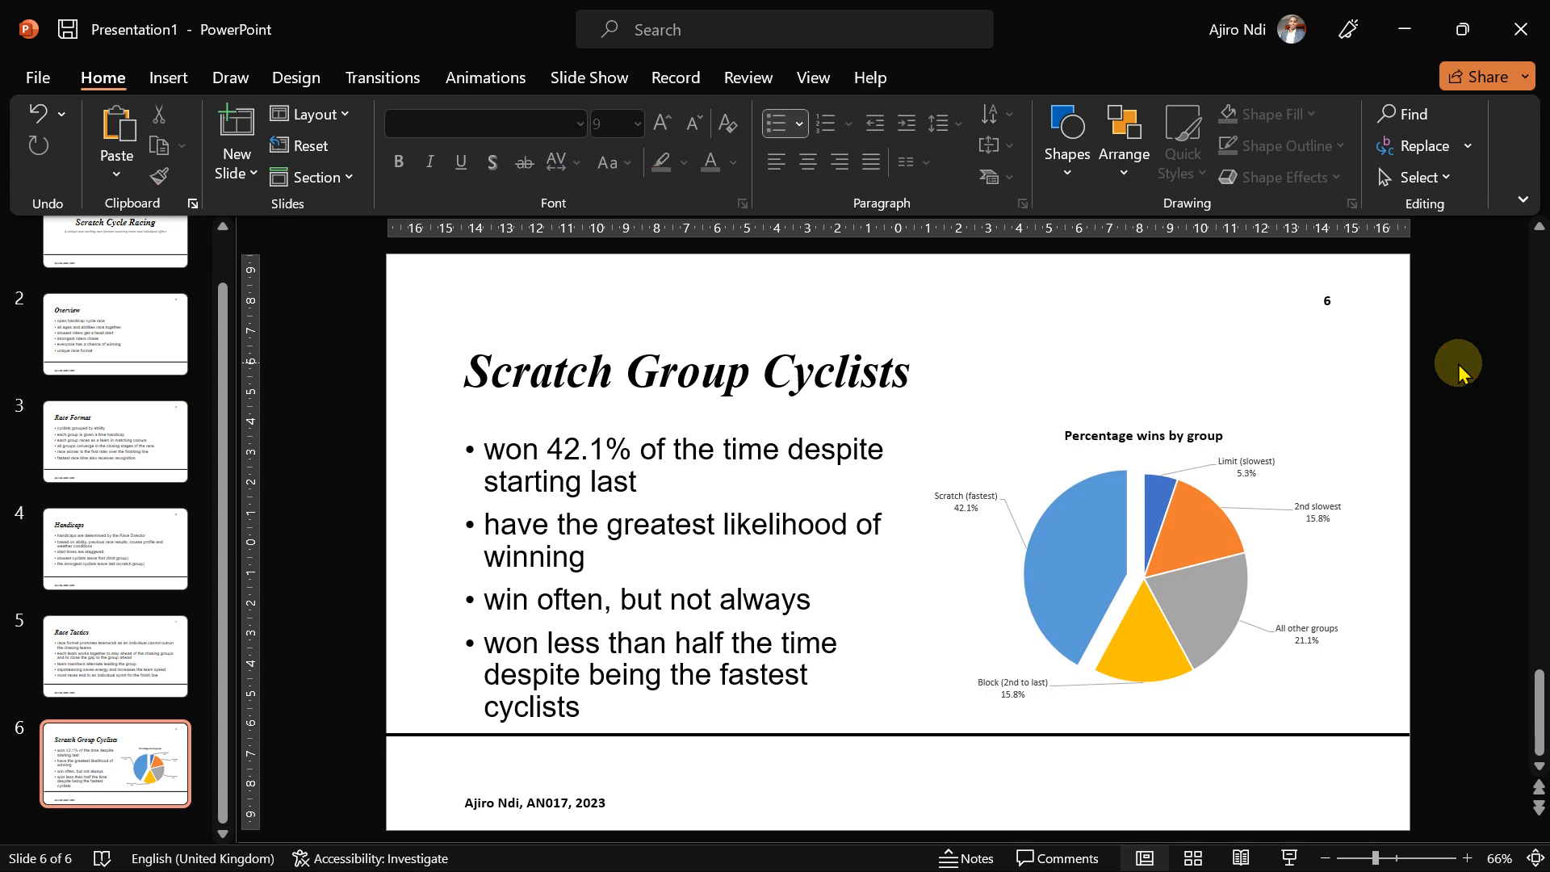
Step: Compare slide 6 with question 29 in Edge and read question 30's speaker notes and printing instructions
mouse_move(888, 832)
left_click(935, 844)
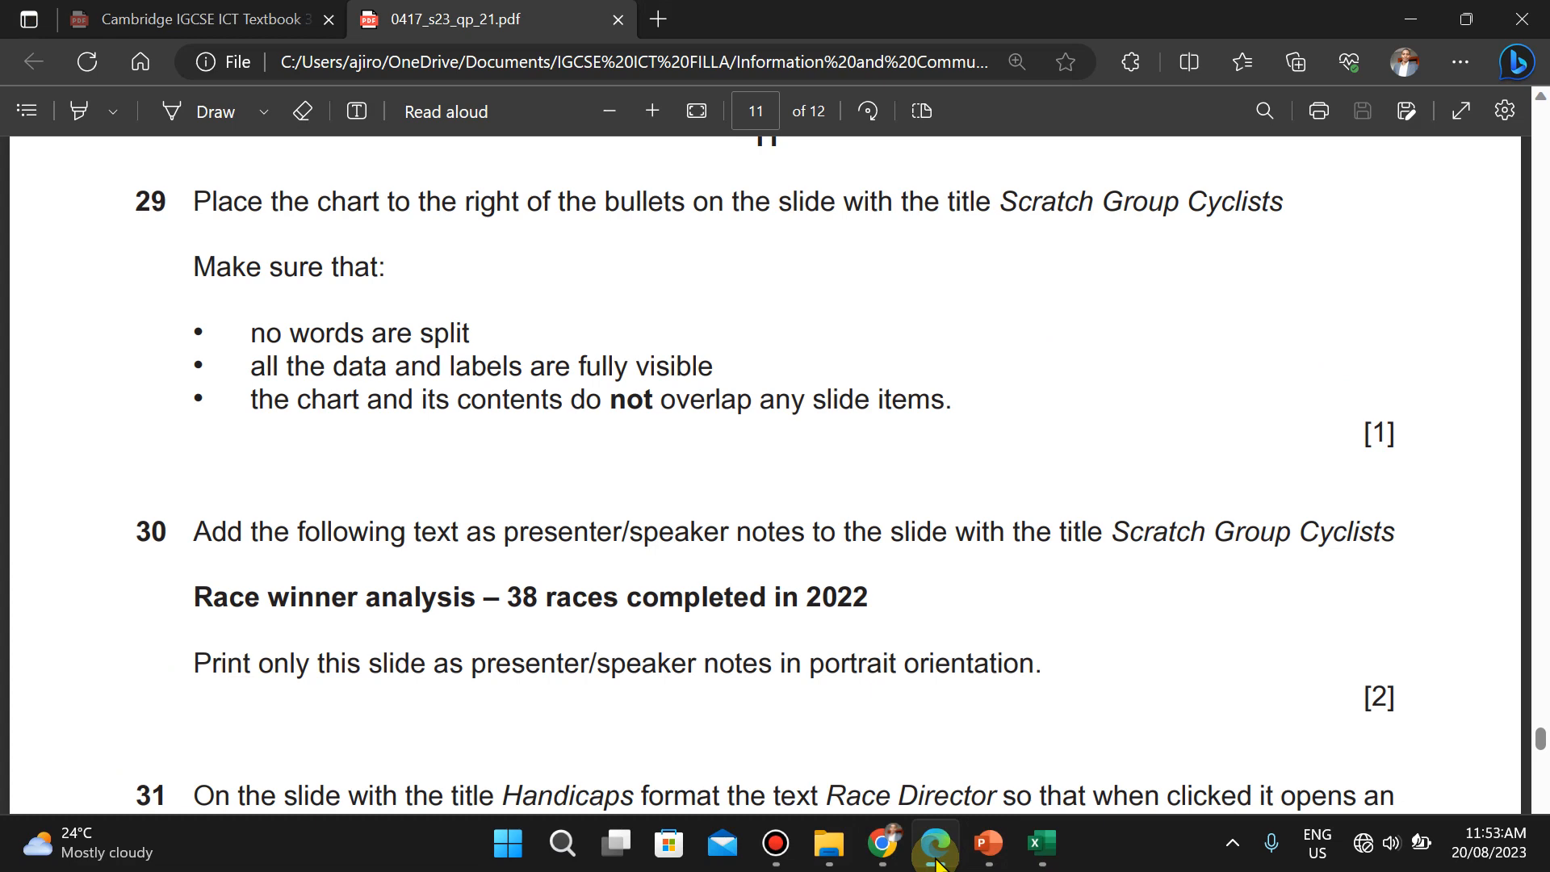
left_click(939, 862)
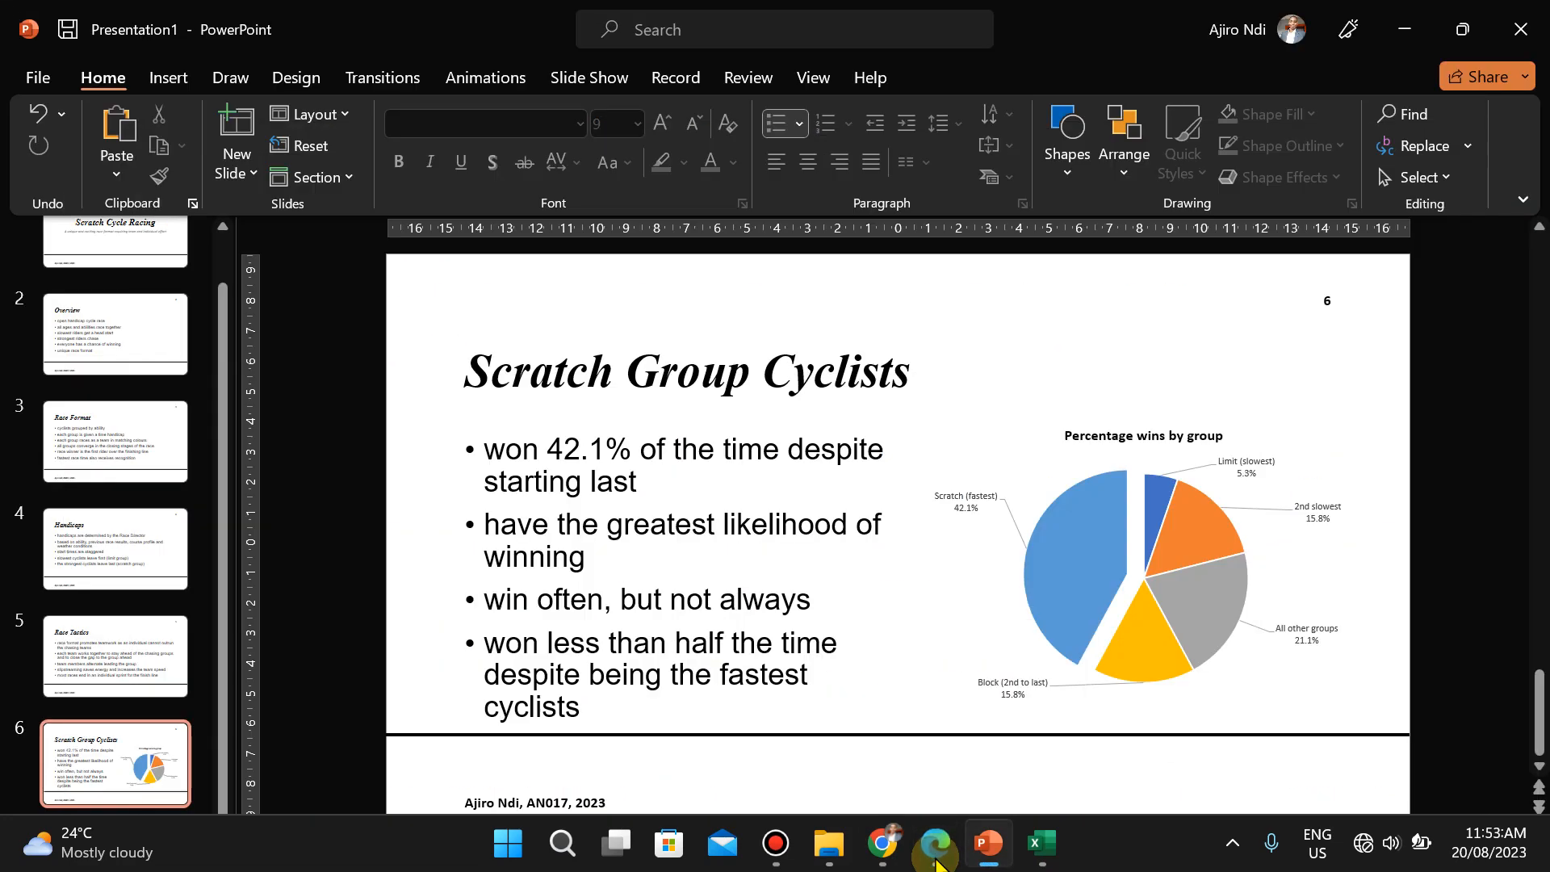
left_click(935, 861)
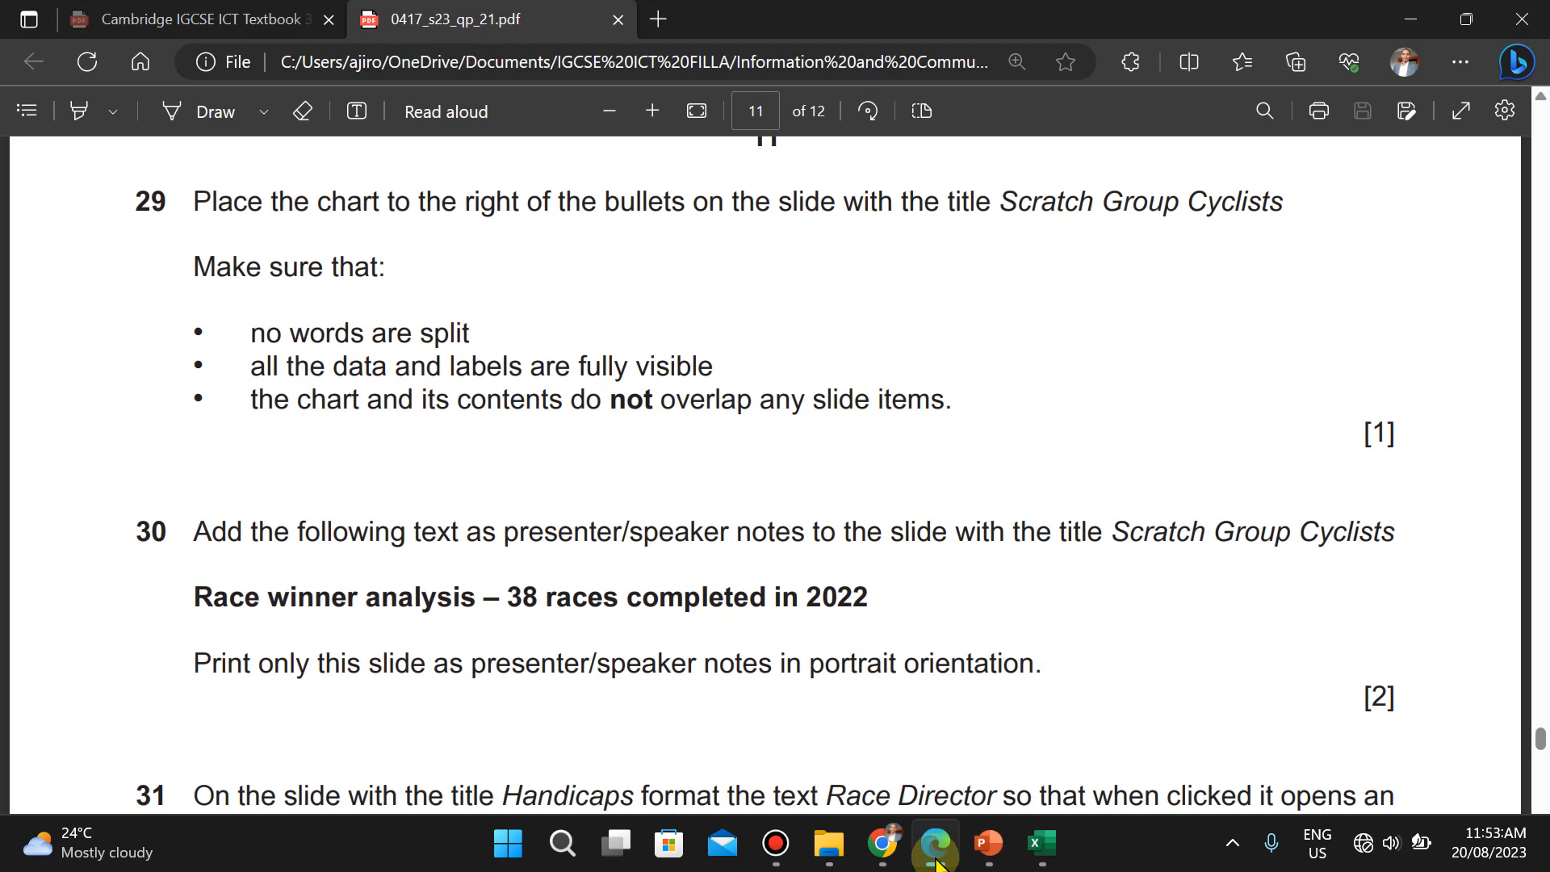
left_click(936, 861)
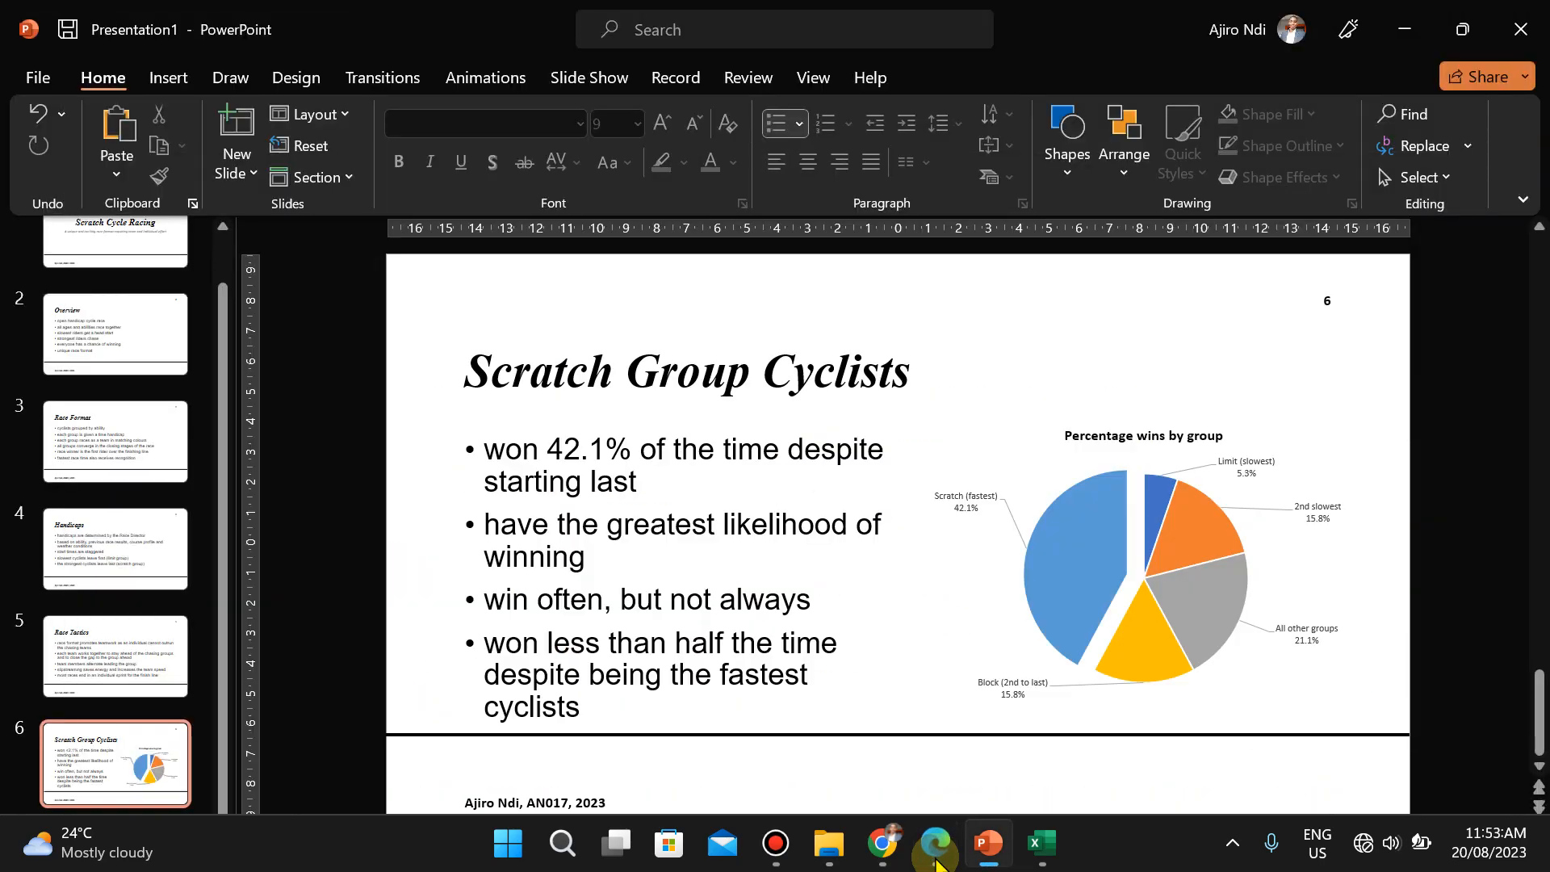
left_click(936, 861)
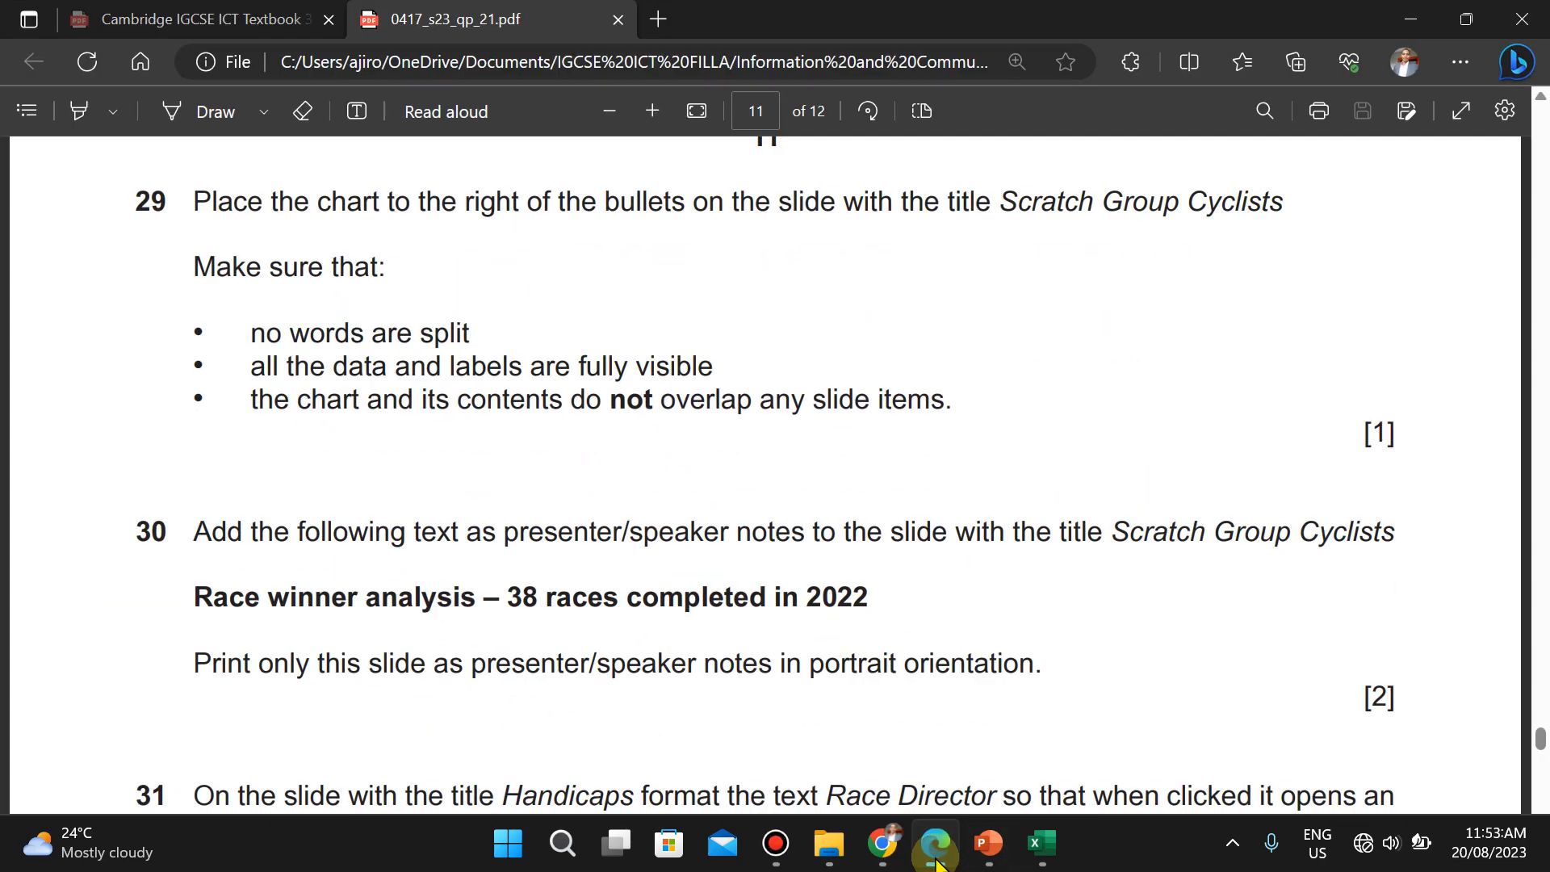
Step: Compare slide 6 with the exam paper in Edge and copy question 30's text "Race winner analysis – 38 races completed in 2022"
left_click(936, 861)
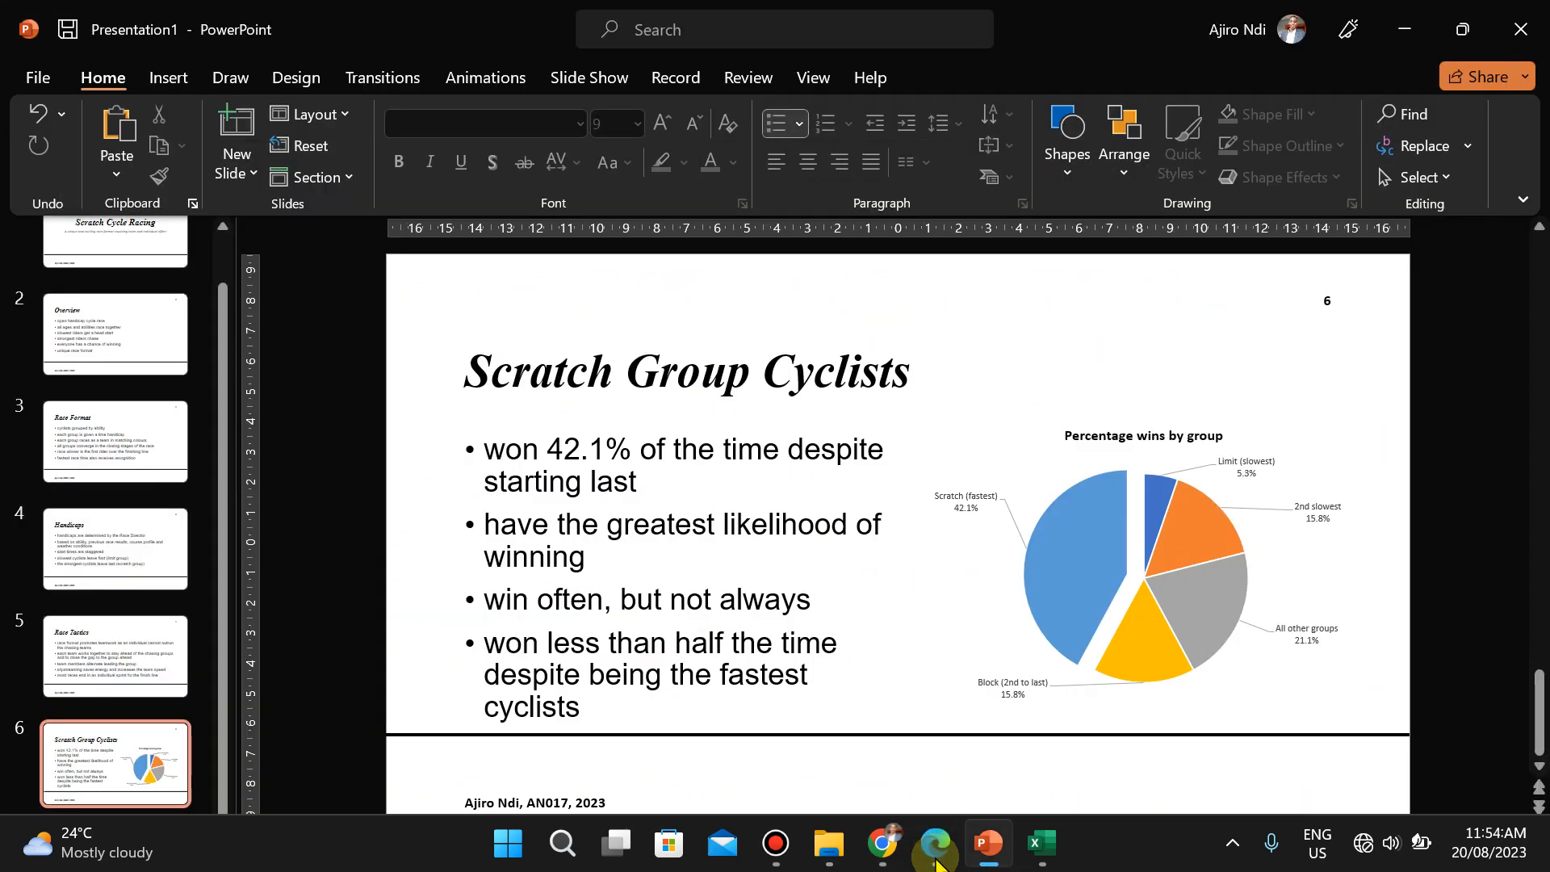
left_click(937, 860)
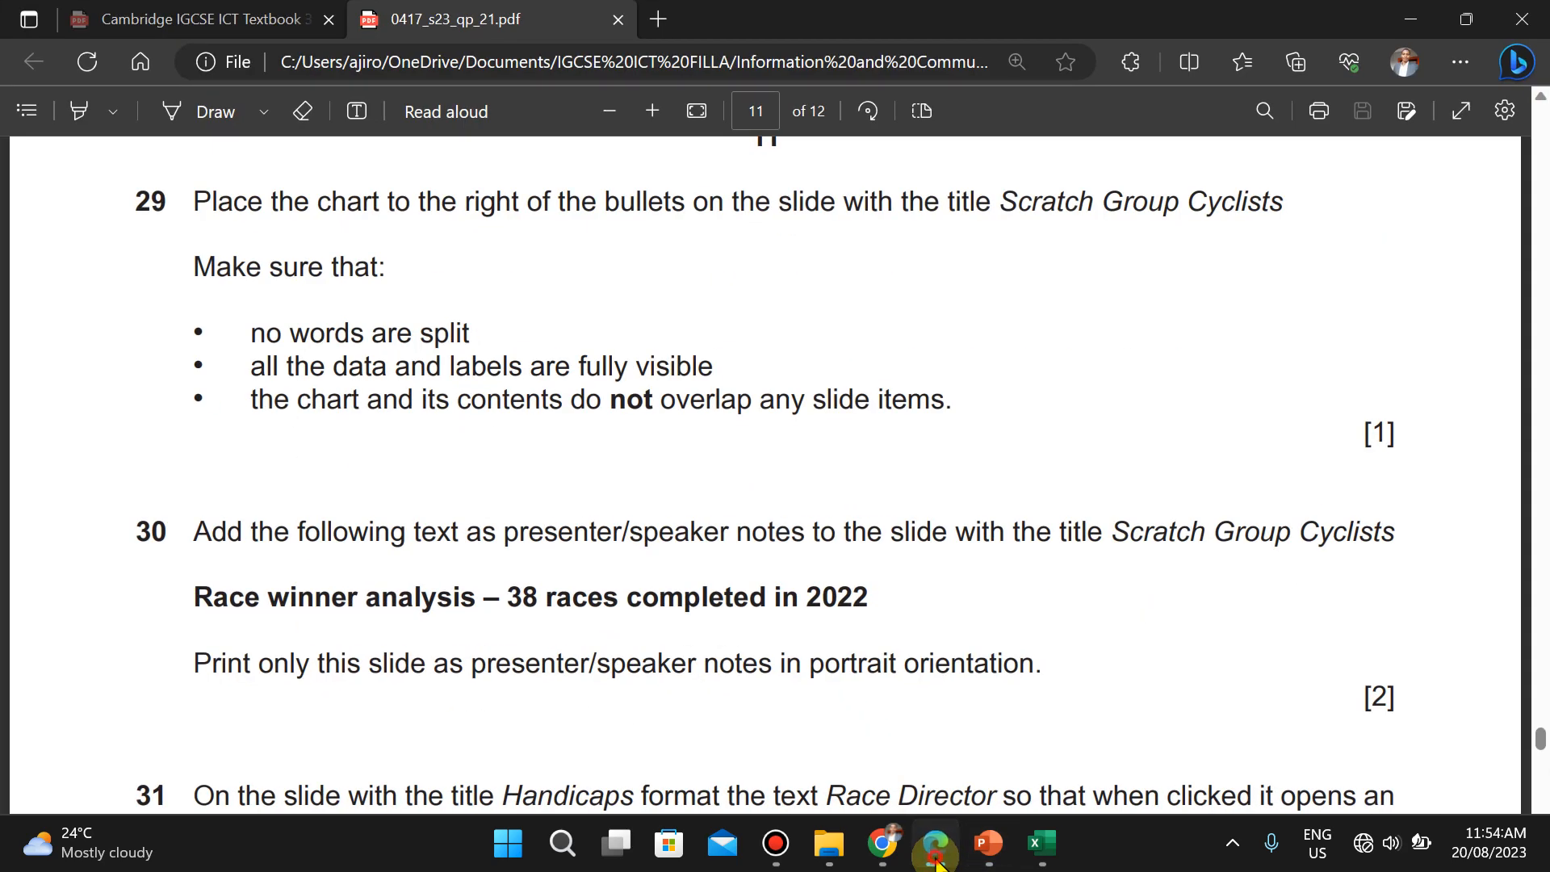
left_click(936, 861)
left_click(937, 860)
left_click(936, 860)
left_click(936, 860)
key("Down")
key("Down")
key("Down")
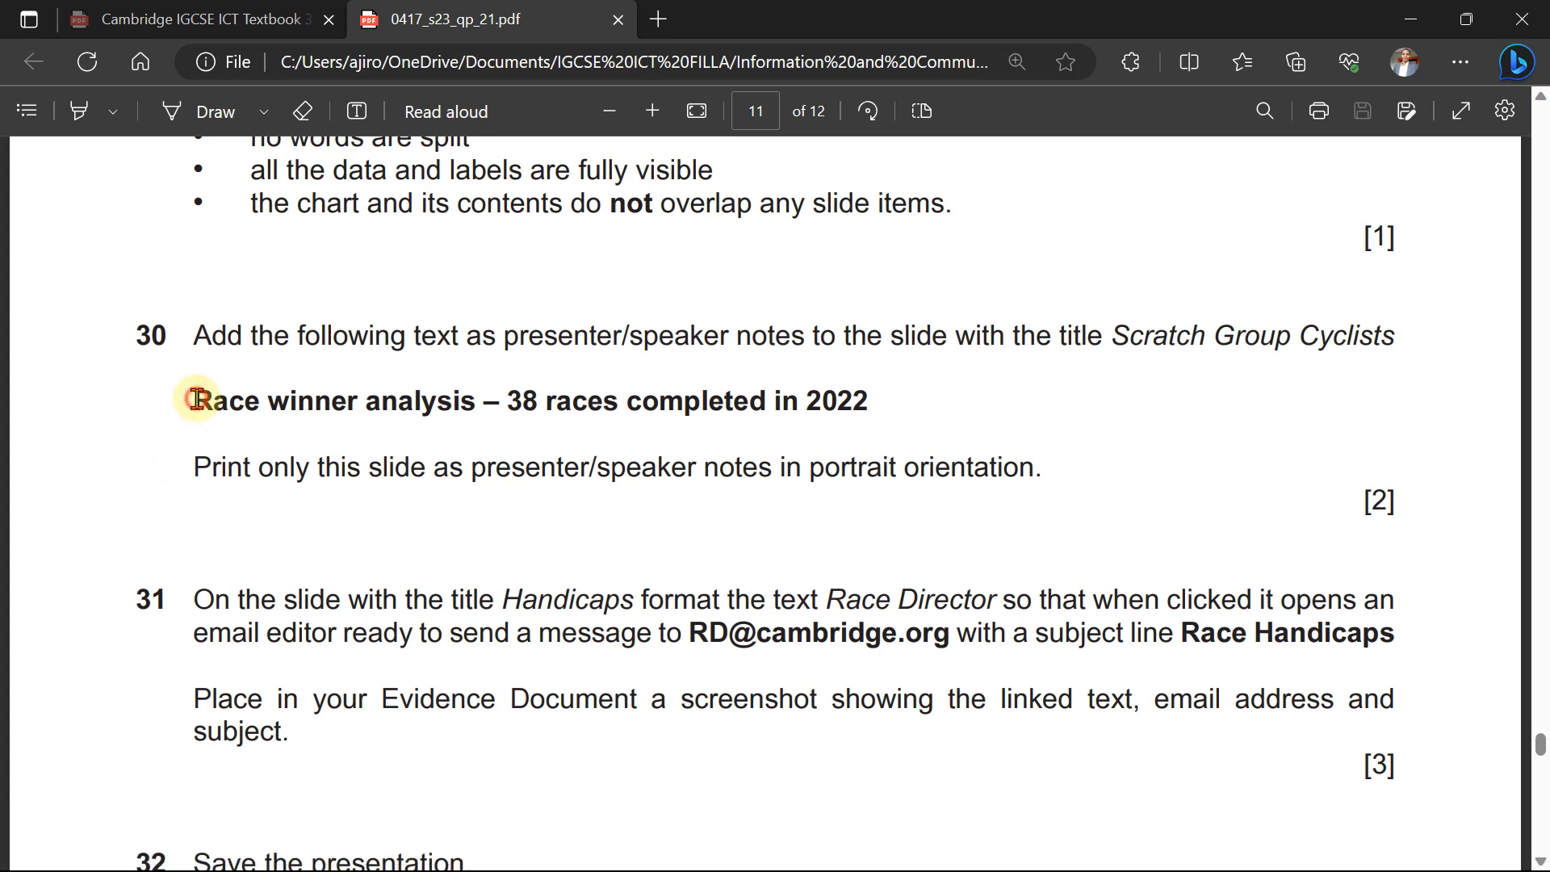
left_click_drag(196, 399, 889, 413)
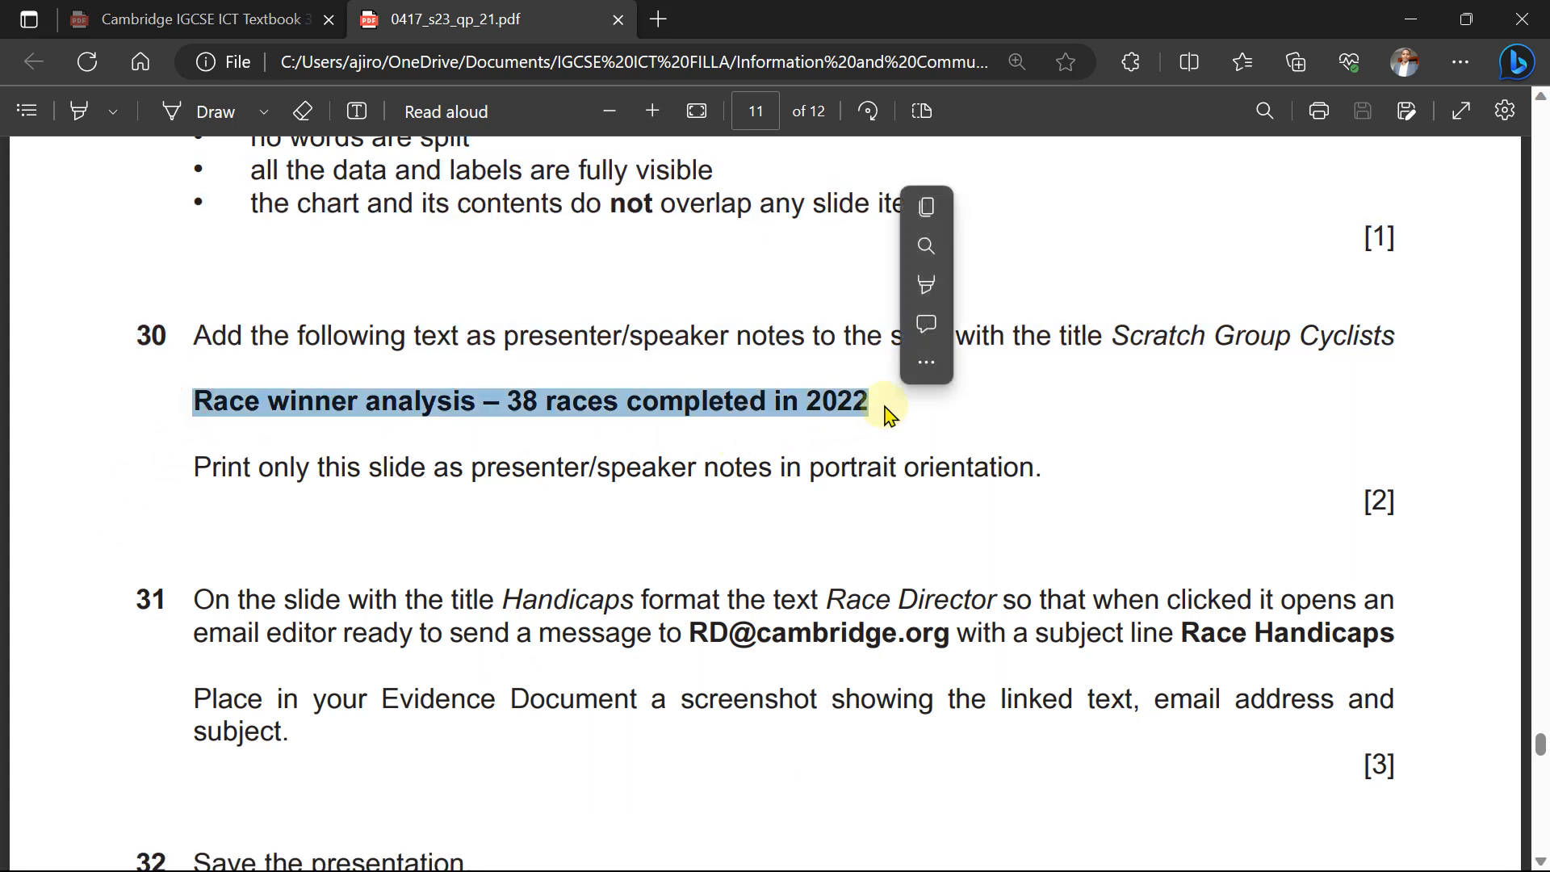
left_click(933, 215)
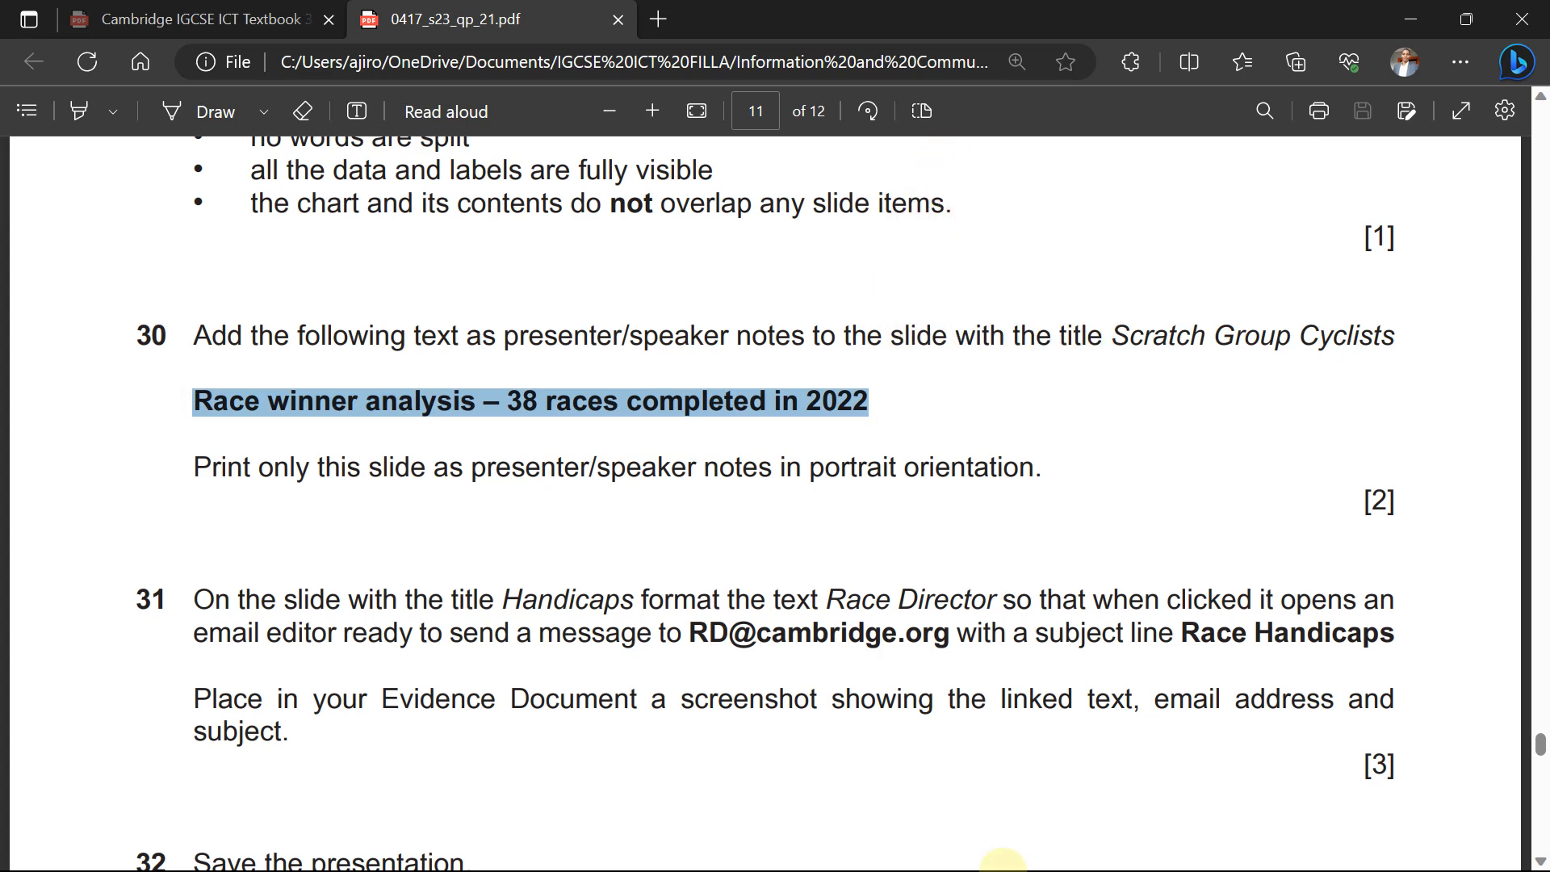
Step: Switch to PowerPoint, open slide 6 in Notes Page view and paste "Race winner analysis – 38 races completed in 2022" as its speaker notes
left_click(1006, 844)
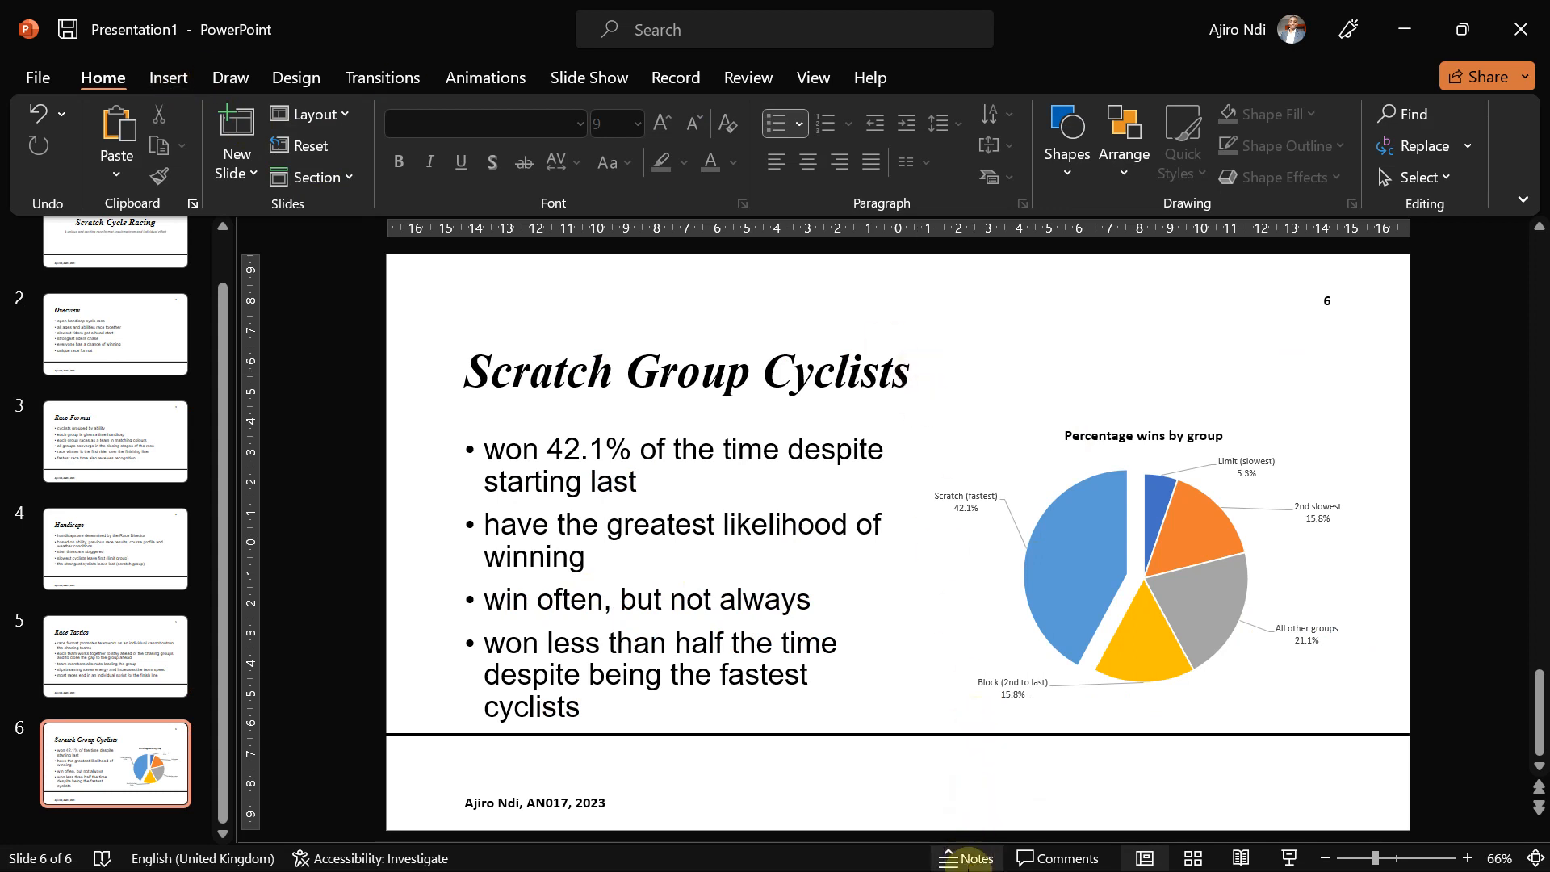
mouse_move(973, 860)
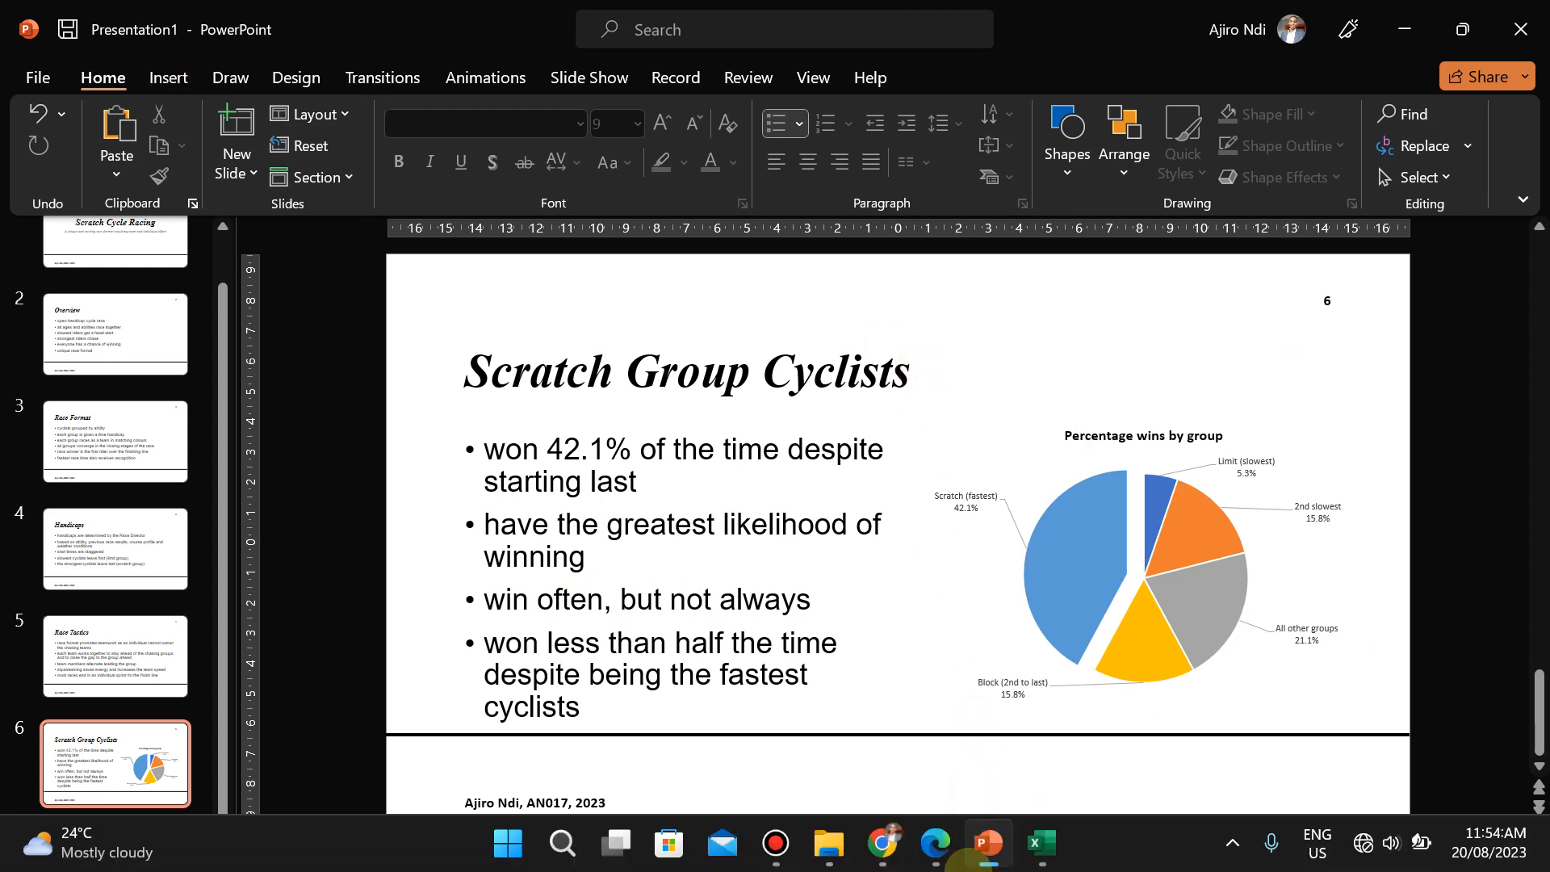
left_click(806, 86)
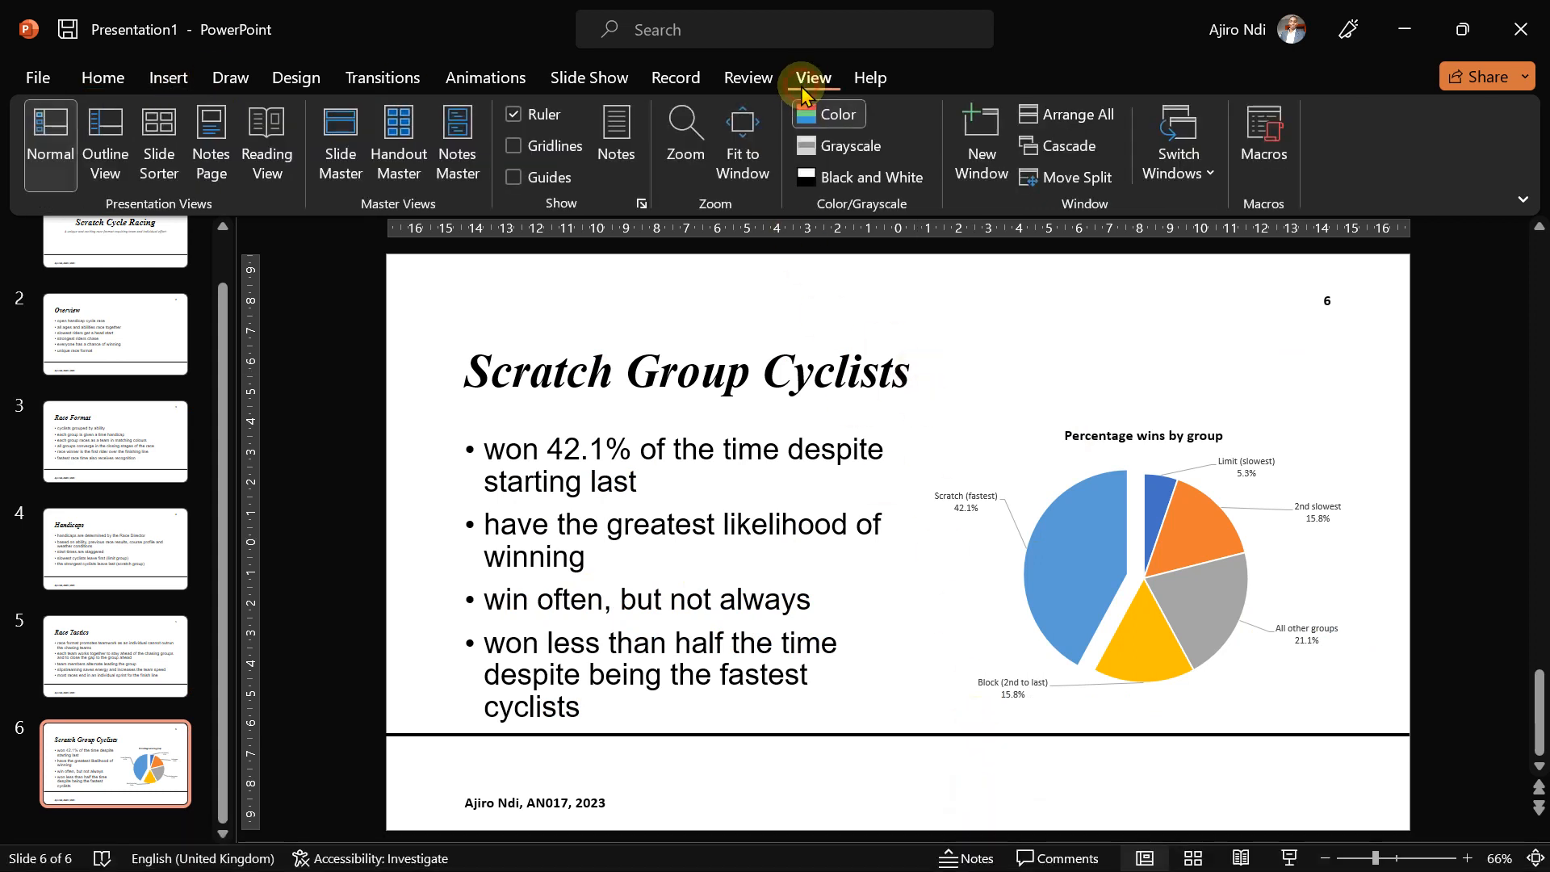
left_click(208, 145)
left_click(643, 578)
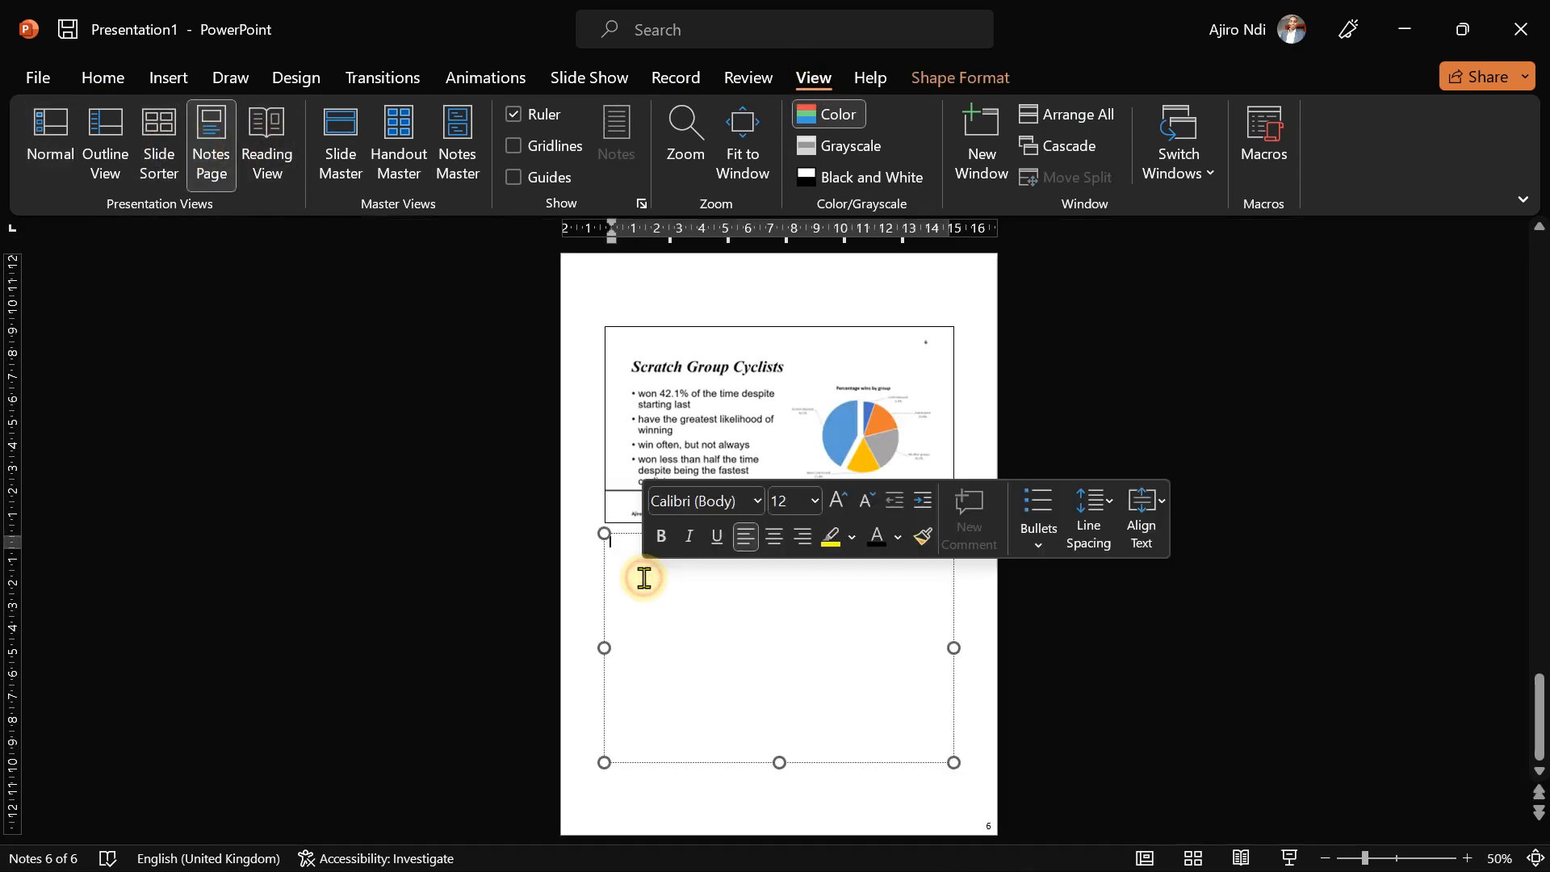
key("ctrl+v")
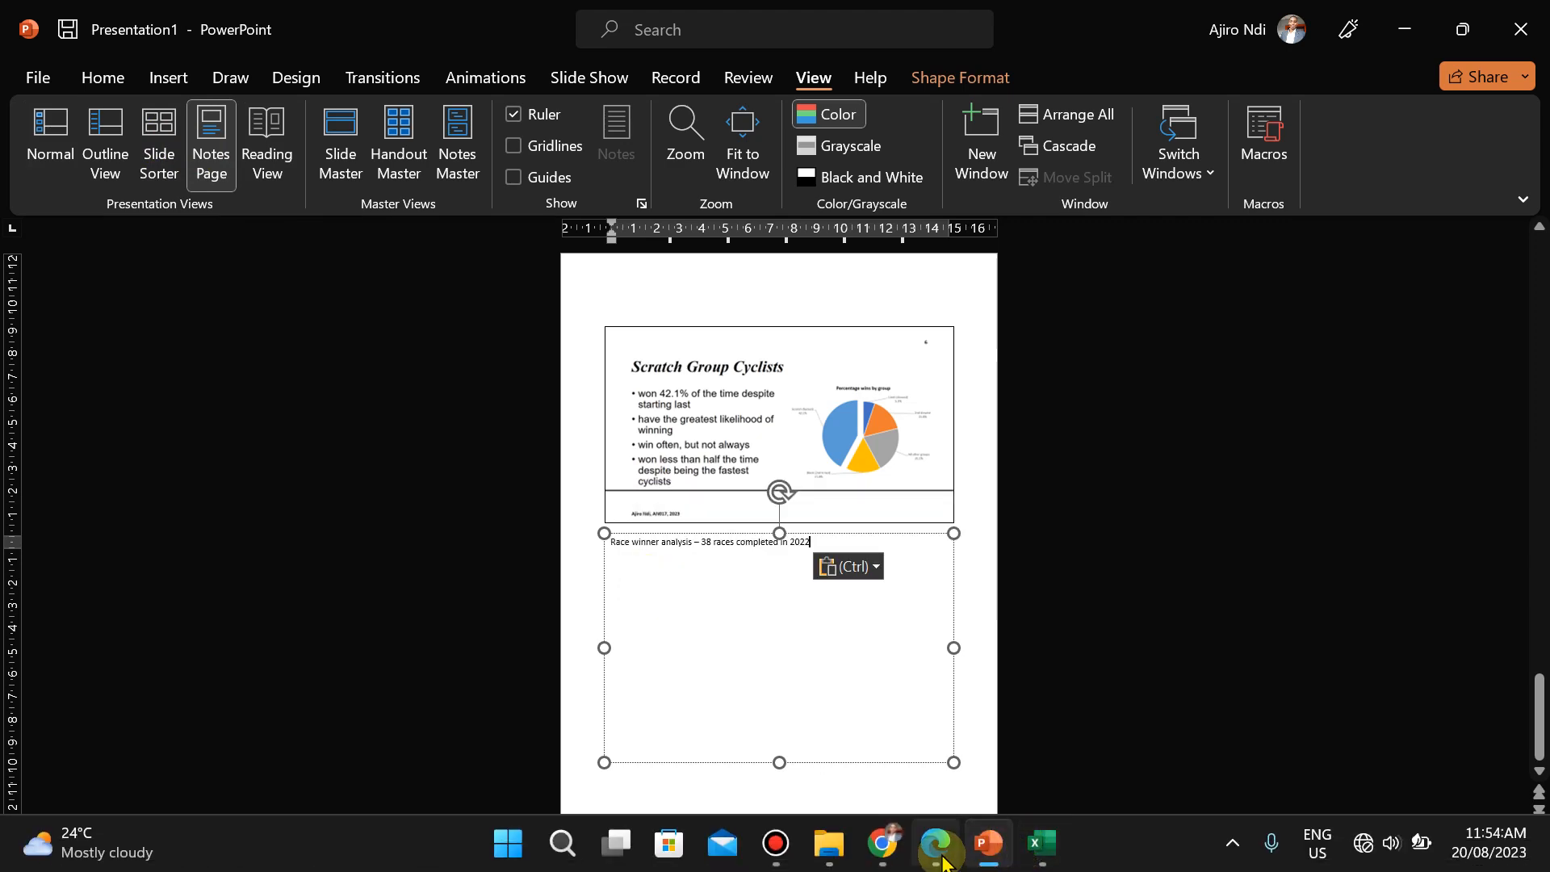
Step: Reread question 30 in Edge against the slide and review the presentation requirements from question 22 onward
left_click(939, 858)
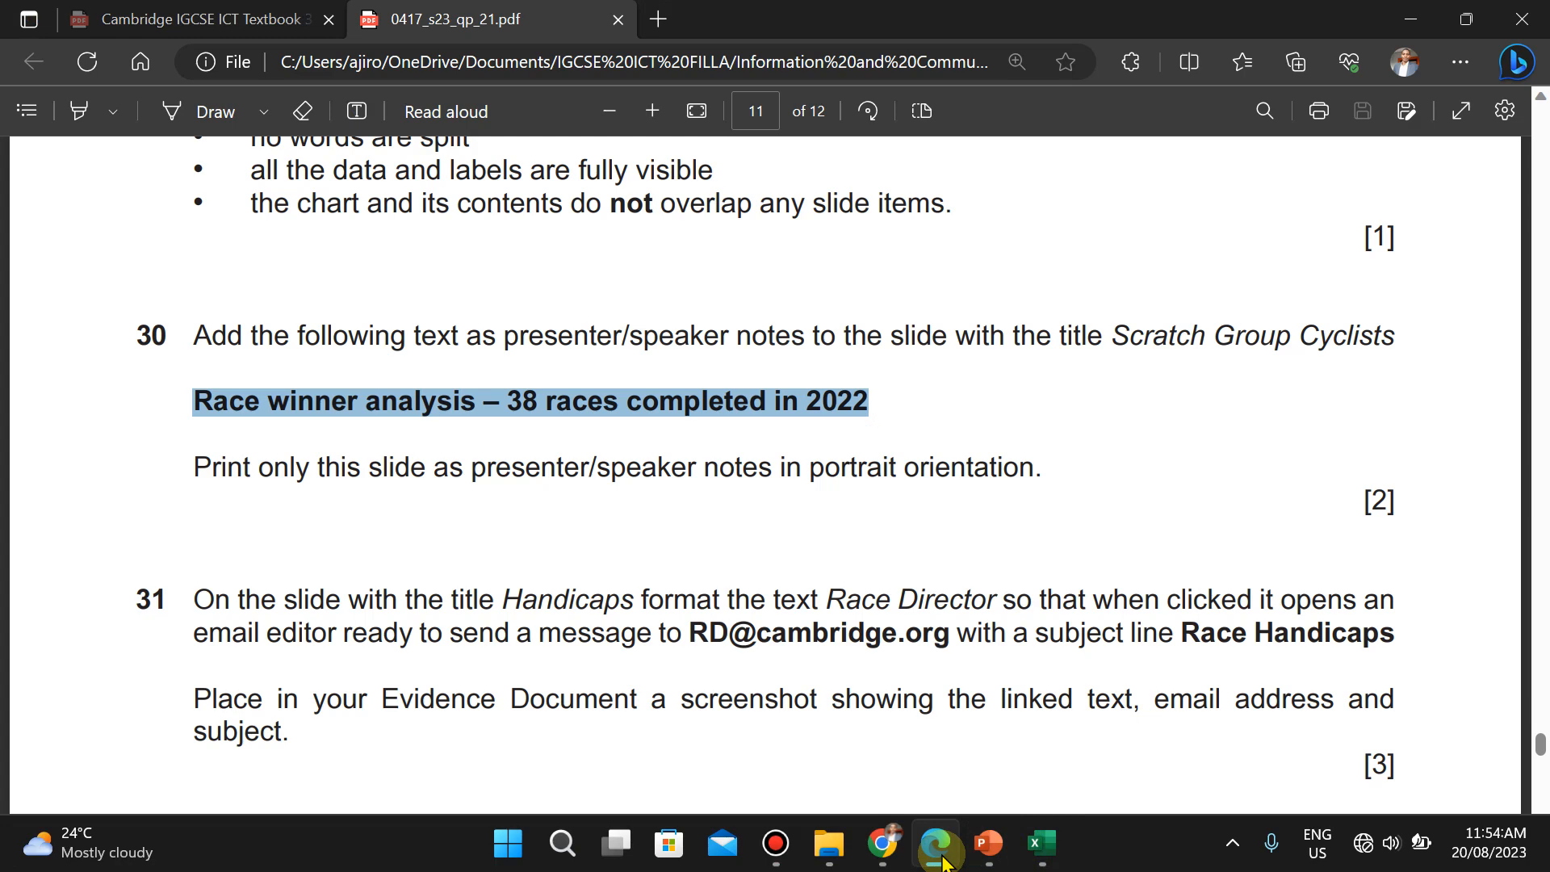
left_click(939, 857)
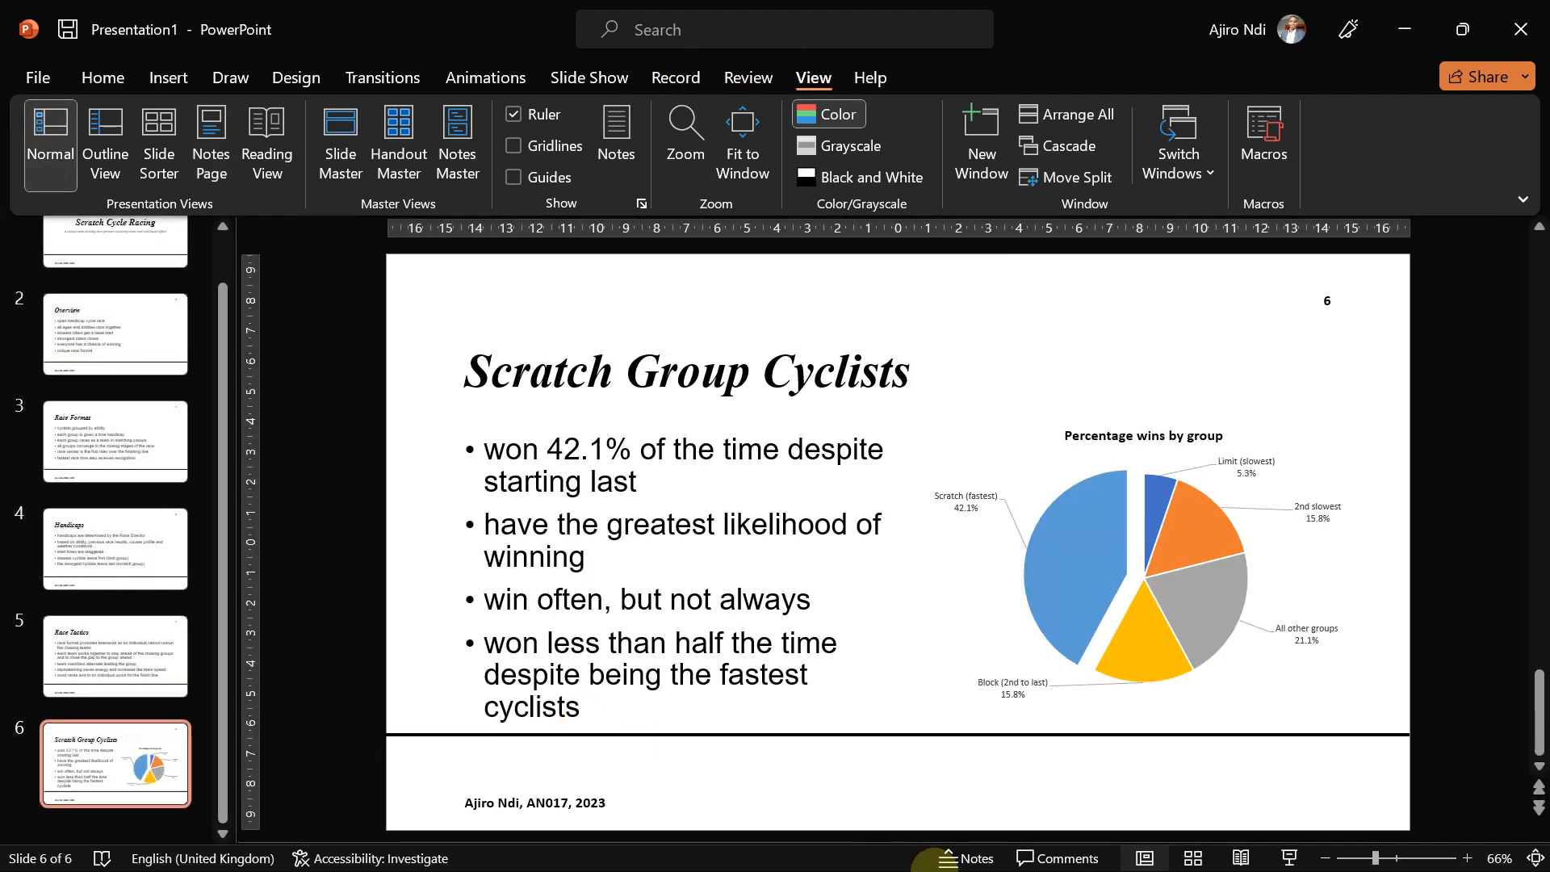
left_click(951, 858)
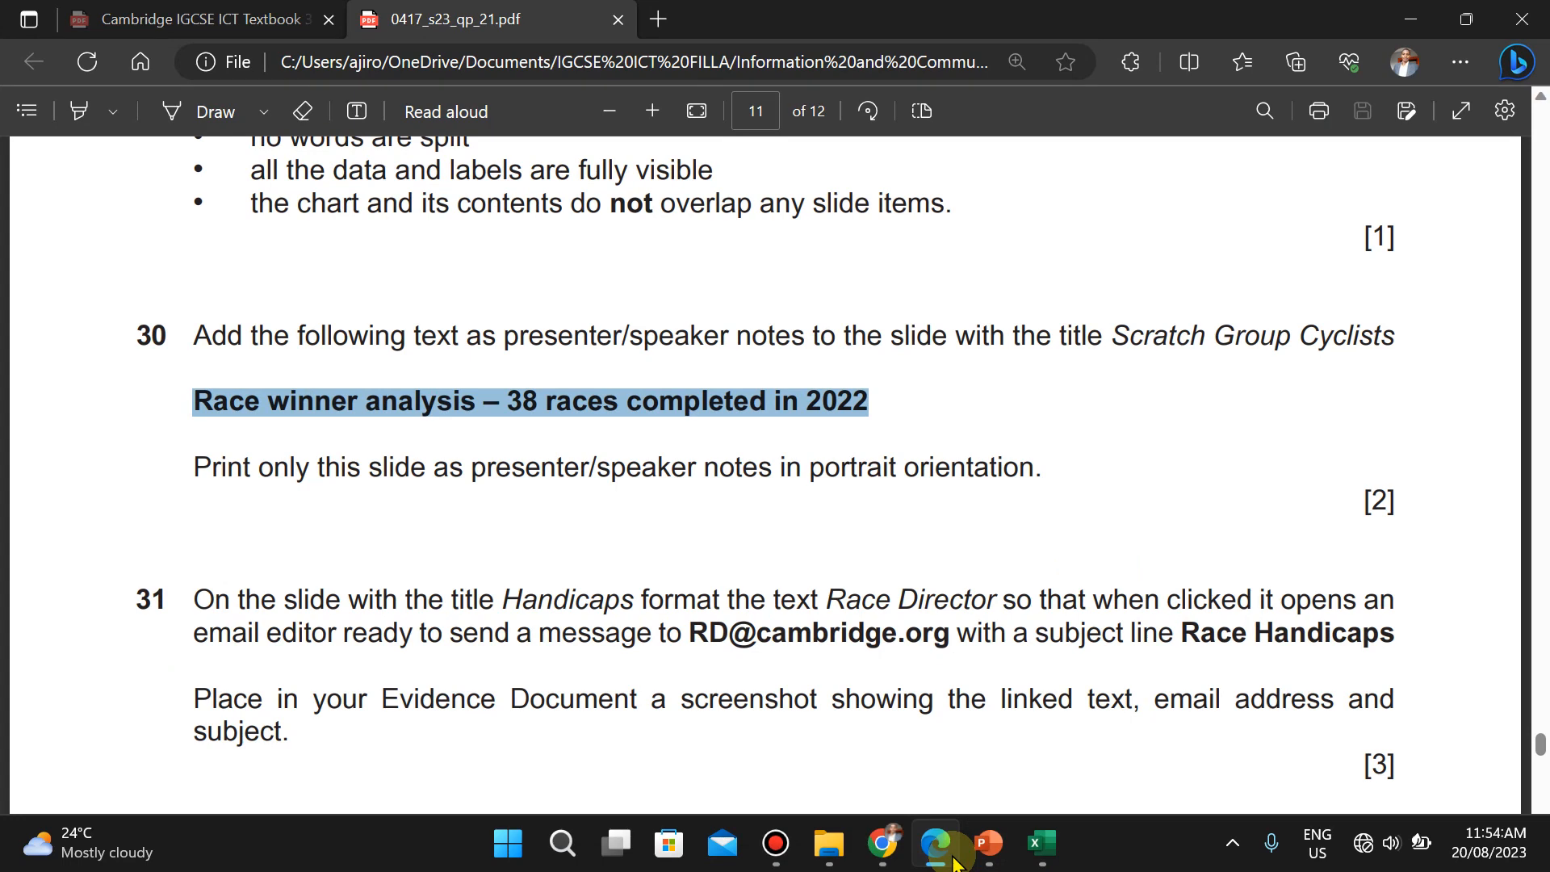
left_click(953, 860)
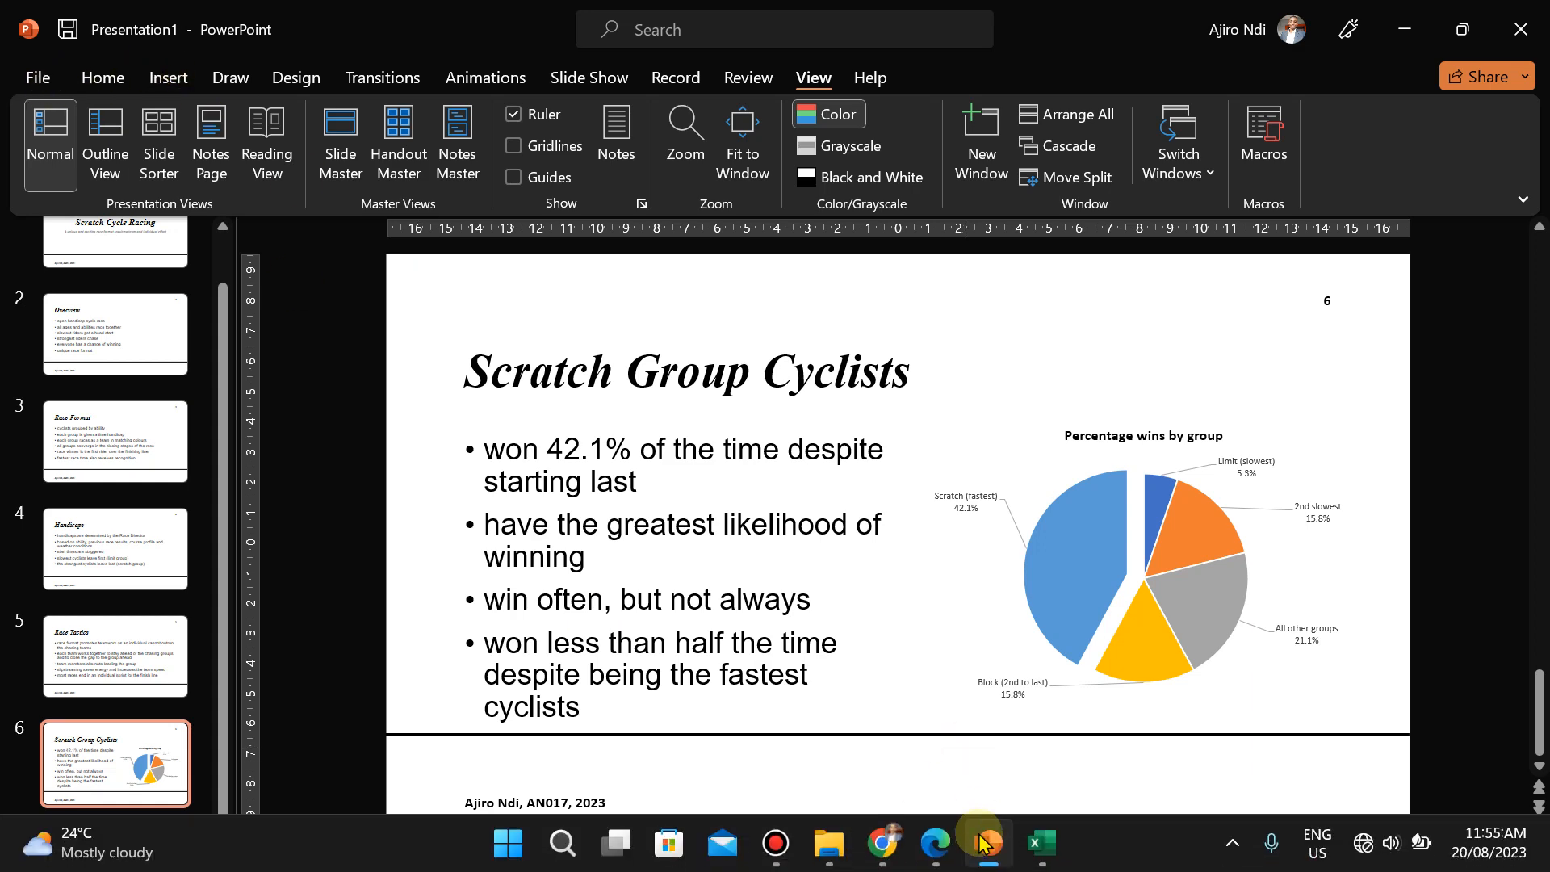
left_click(936, 847)
scroll(939, 843, "up", 8)
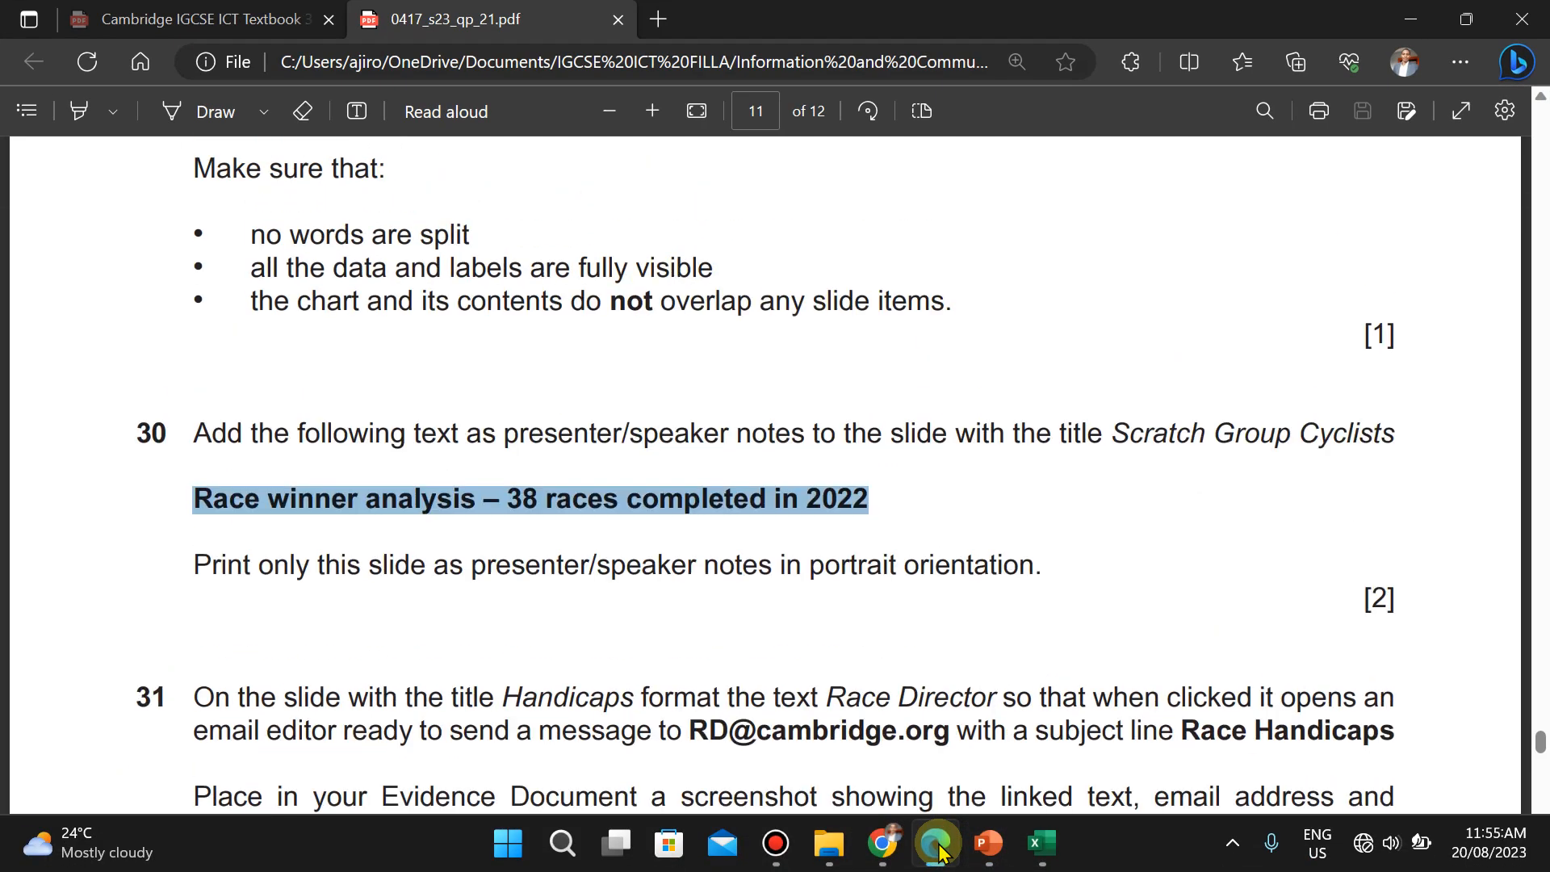
scroll(938, 843, "up", 12)
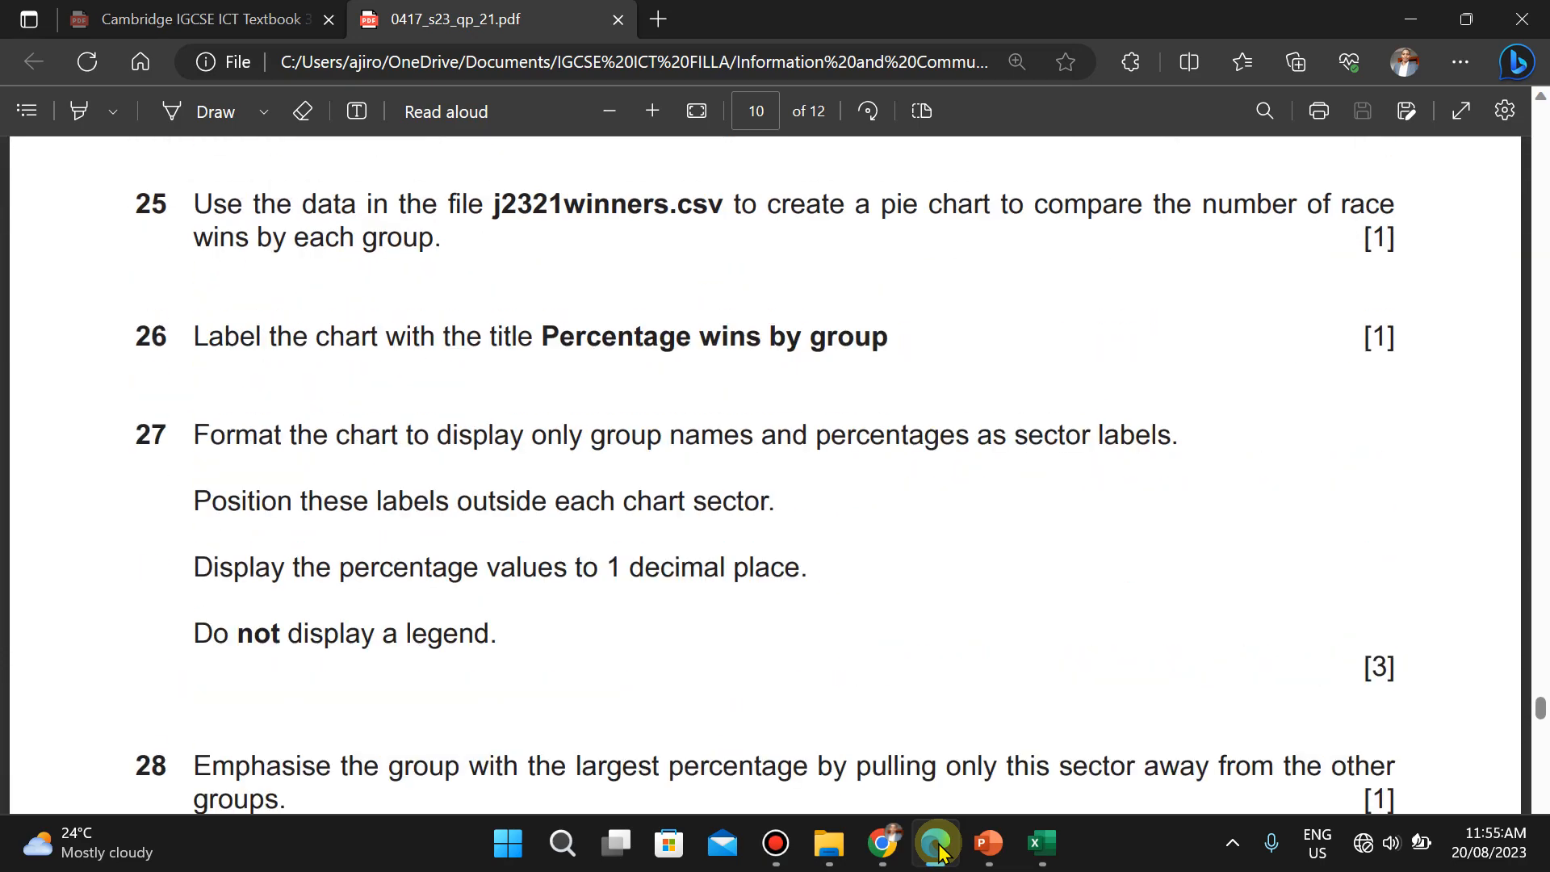
scroll(938, 843, "up", 10)
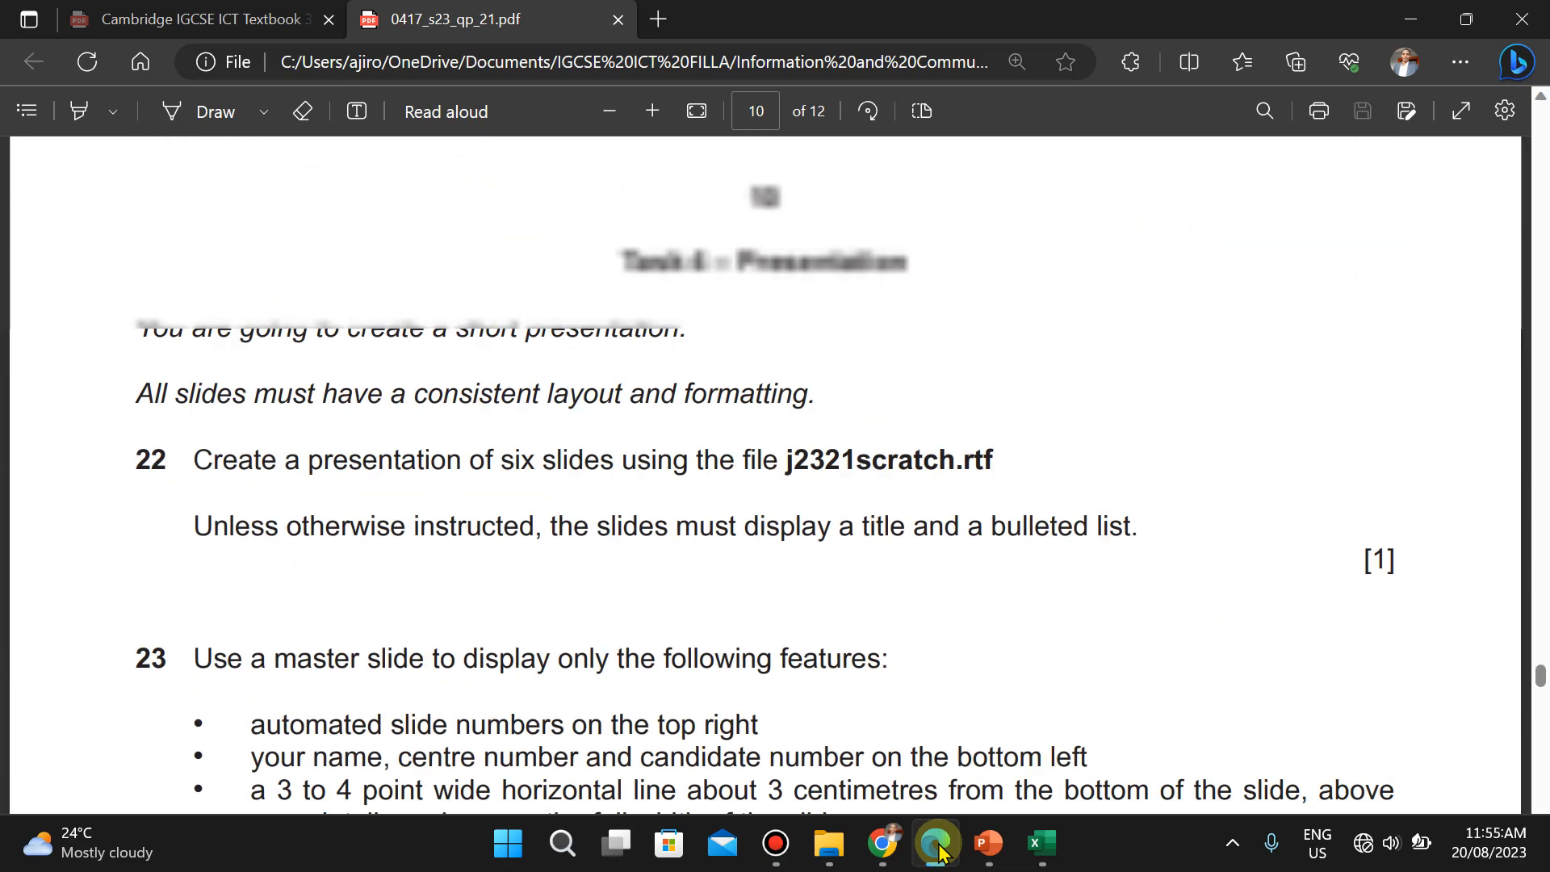
scroll(938, 843, "down", 2)
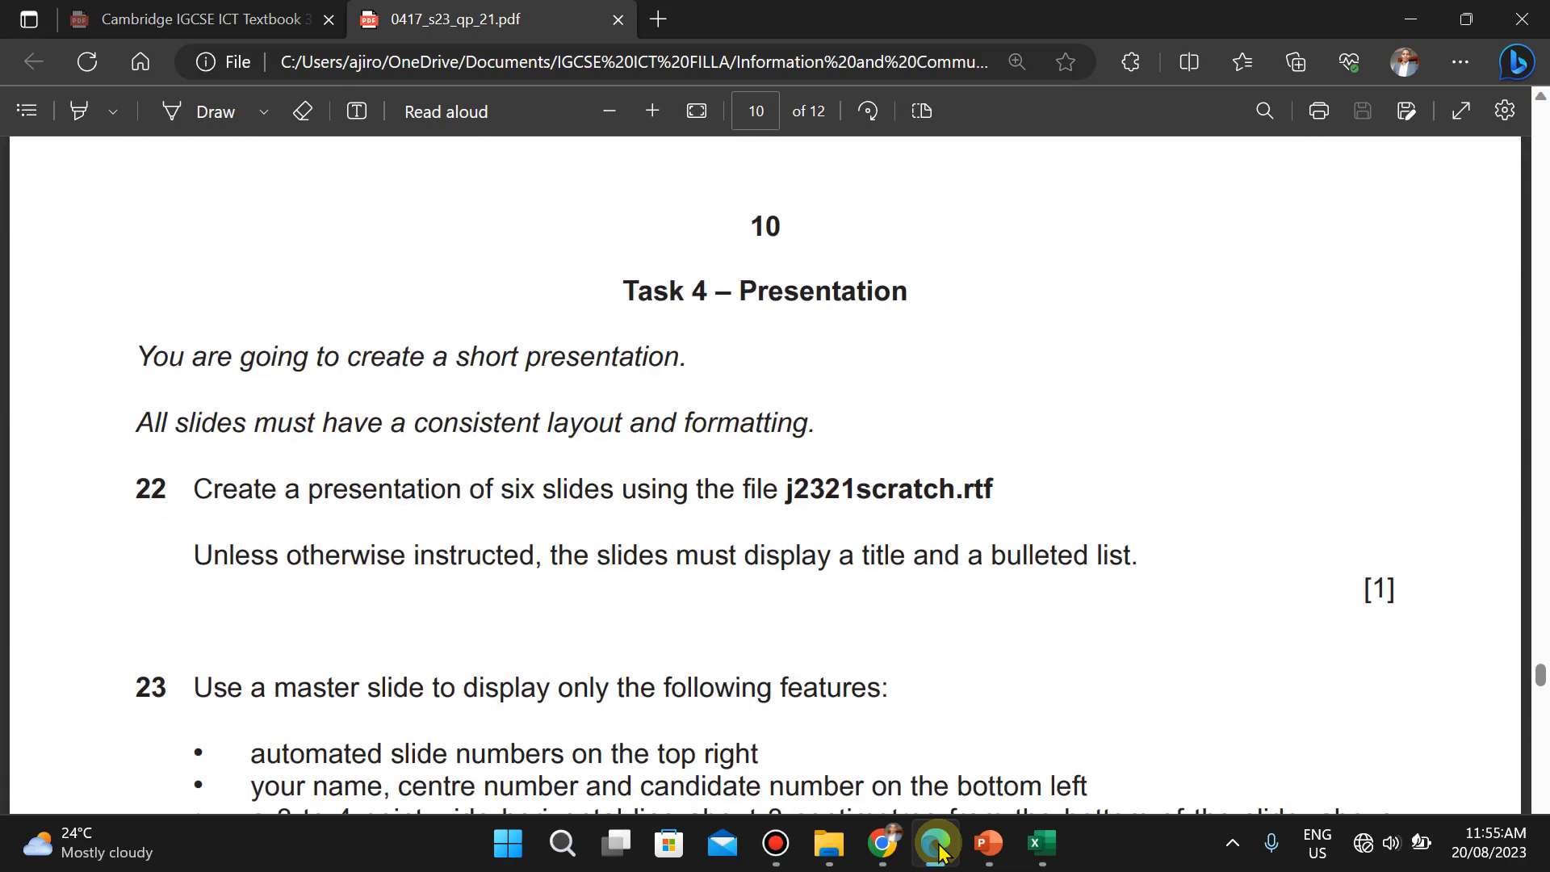
scroll(940, 849, "down", 3)
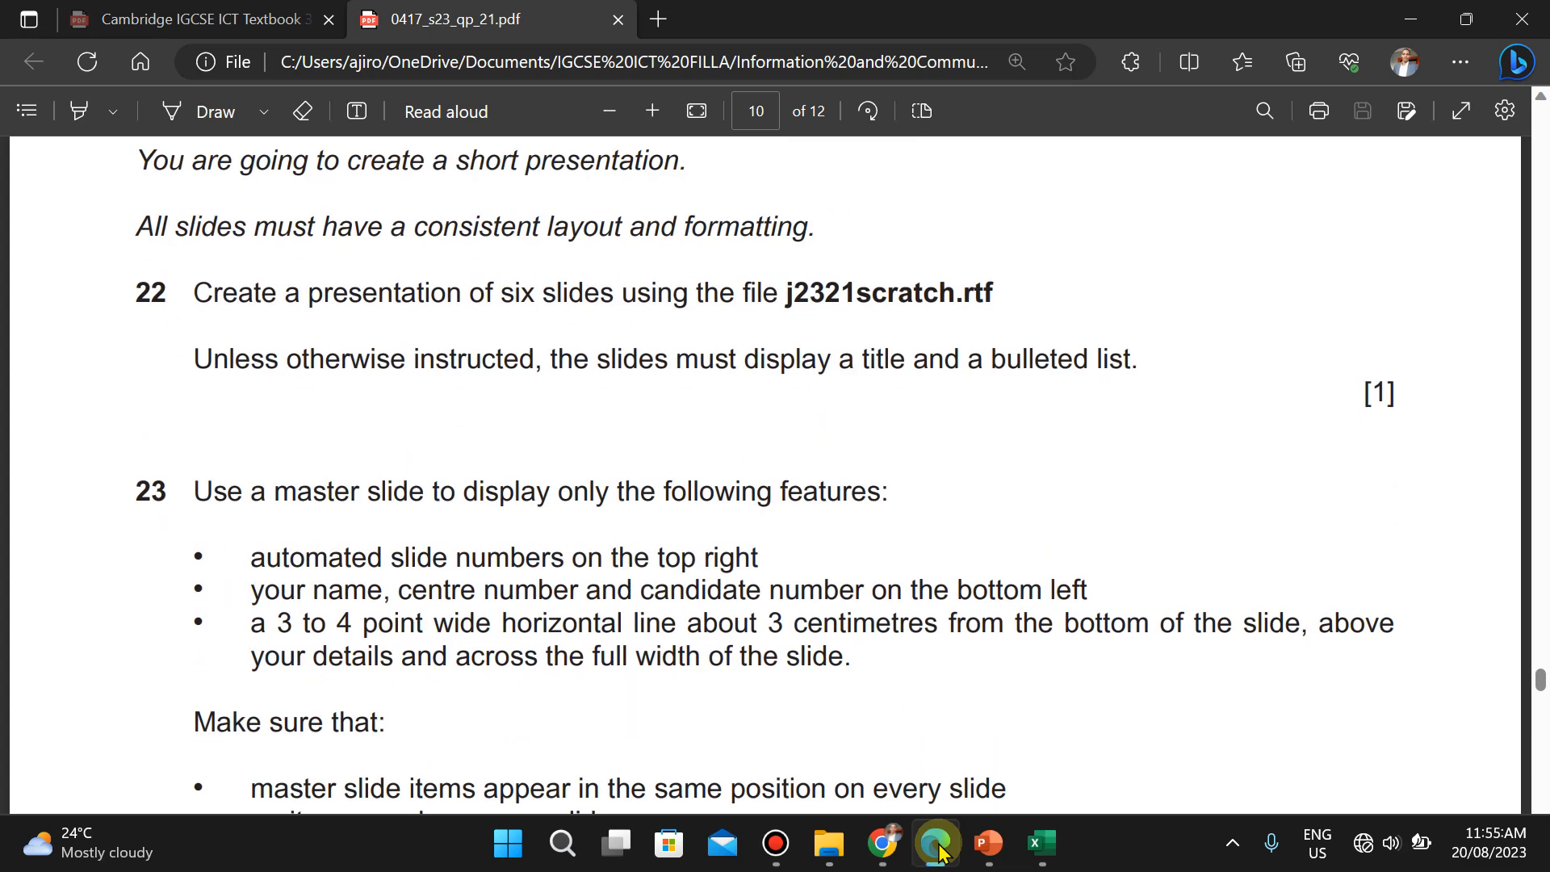
scroll(939, 849, "down", 2)
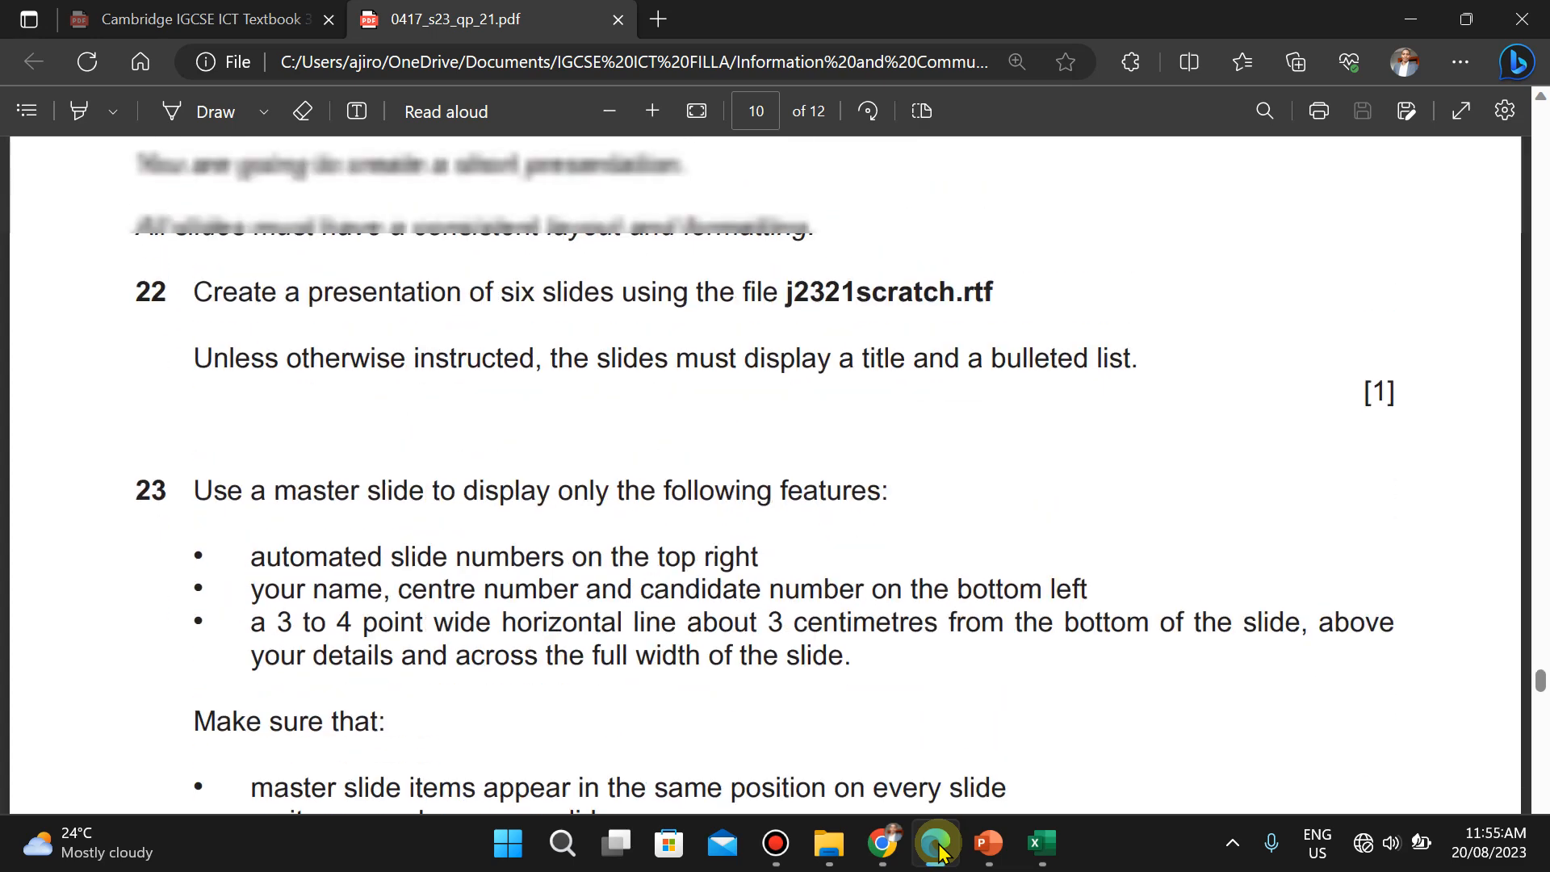
scroll(938, 847, "down", 2)
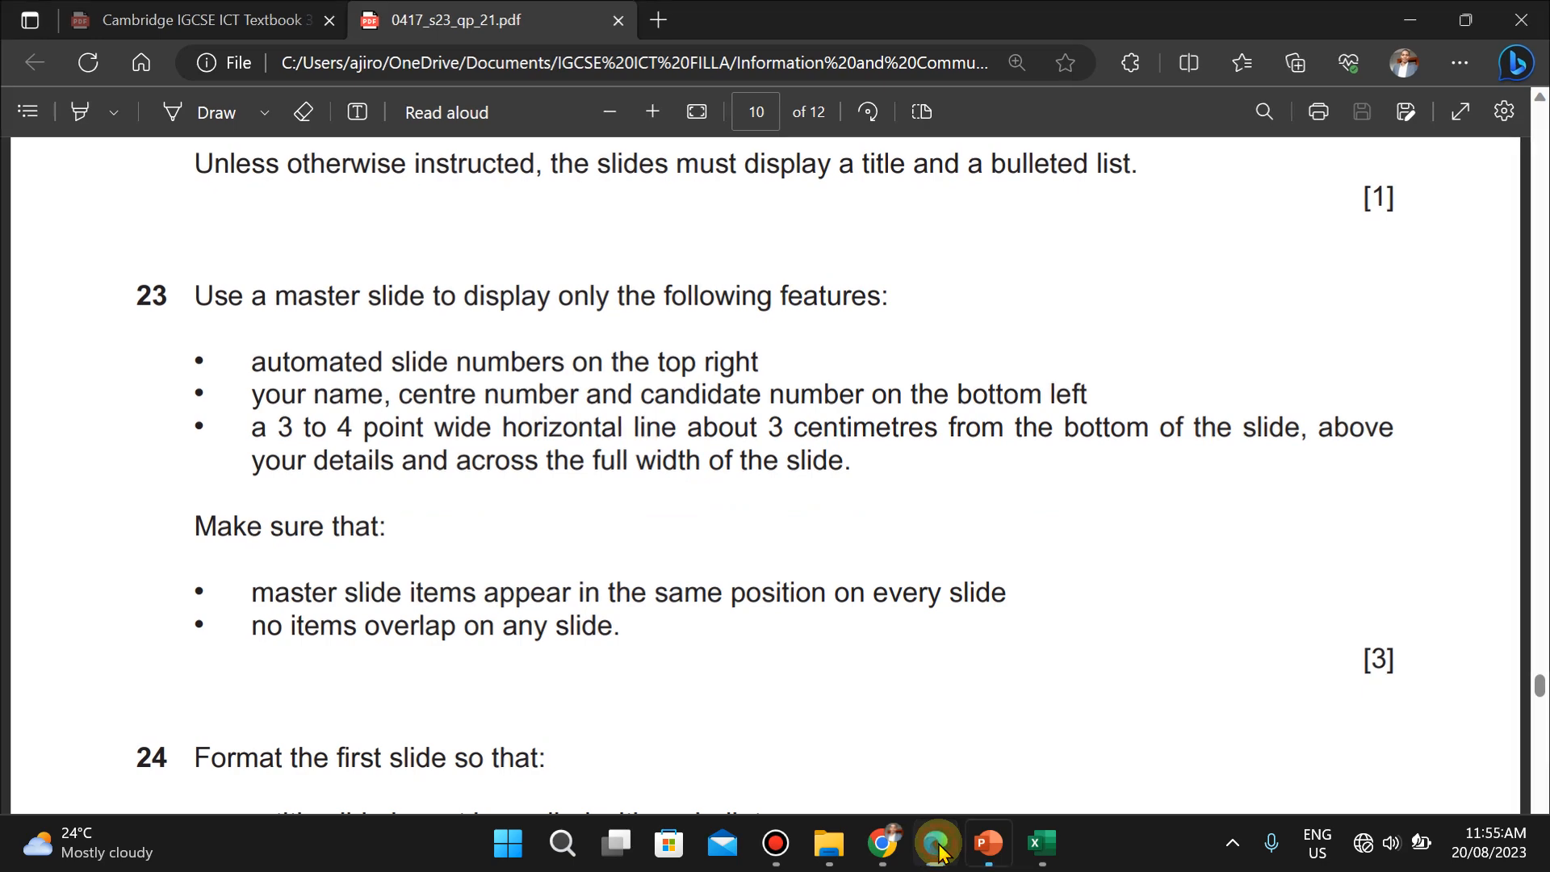
Step: Return to PowerPoint, select the Scratch Cycle Racing title slide and open the Save As file browser
left_click(988, 843)
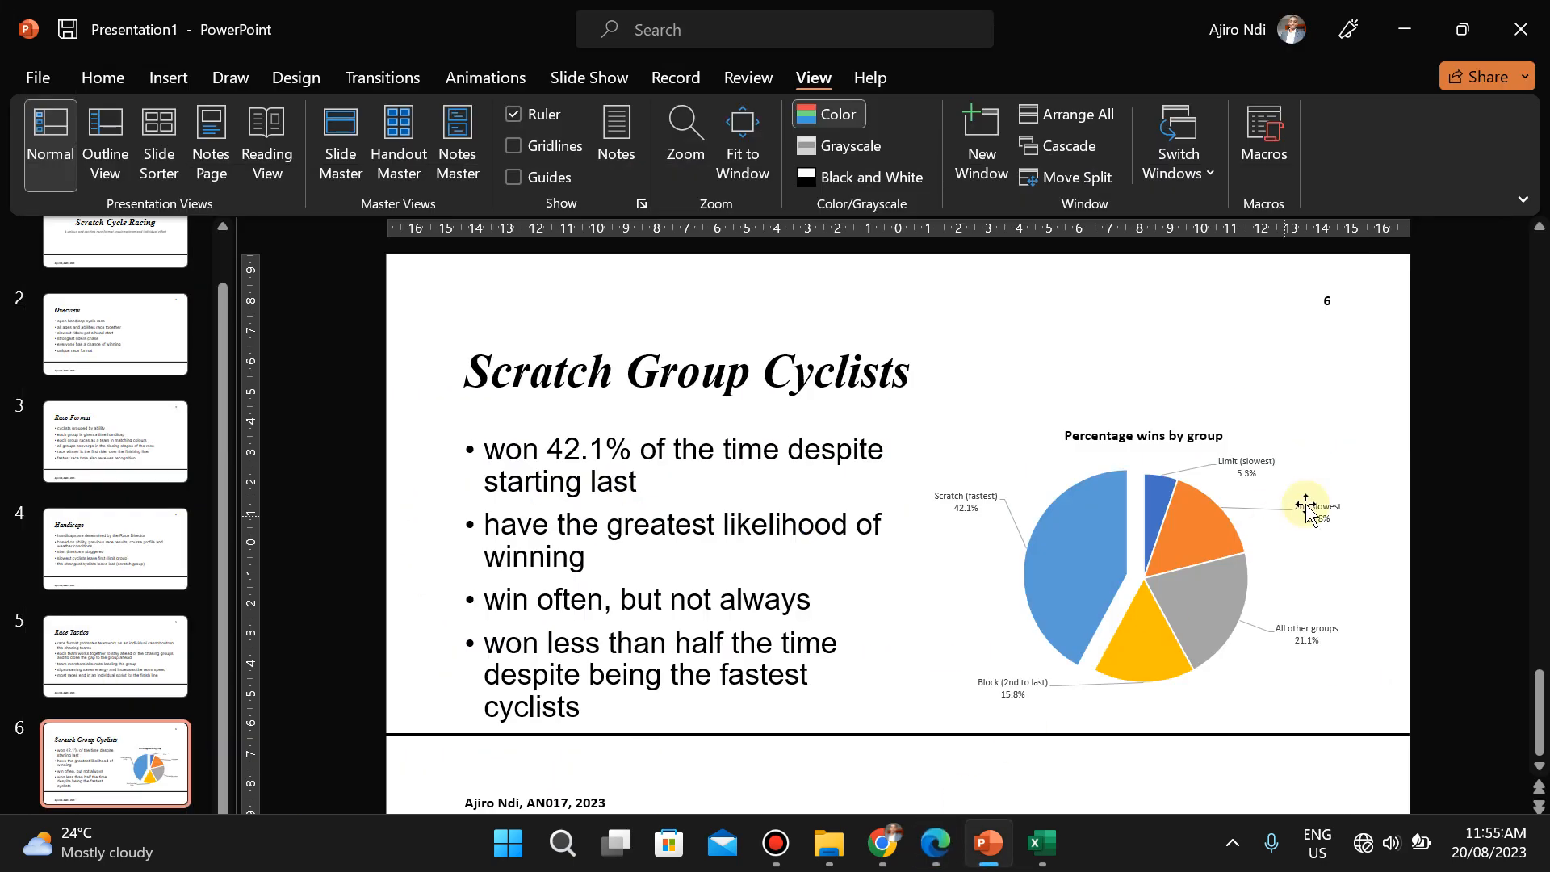
left_click(223, 246)
left_click(151, 268)
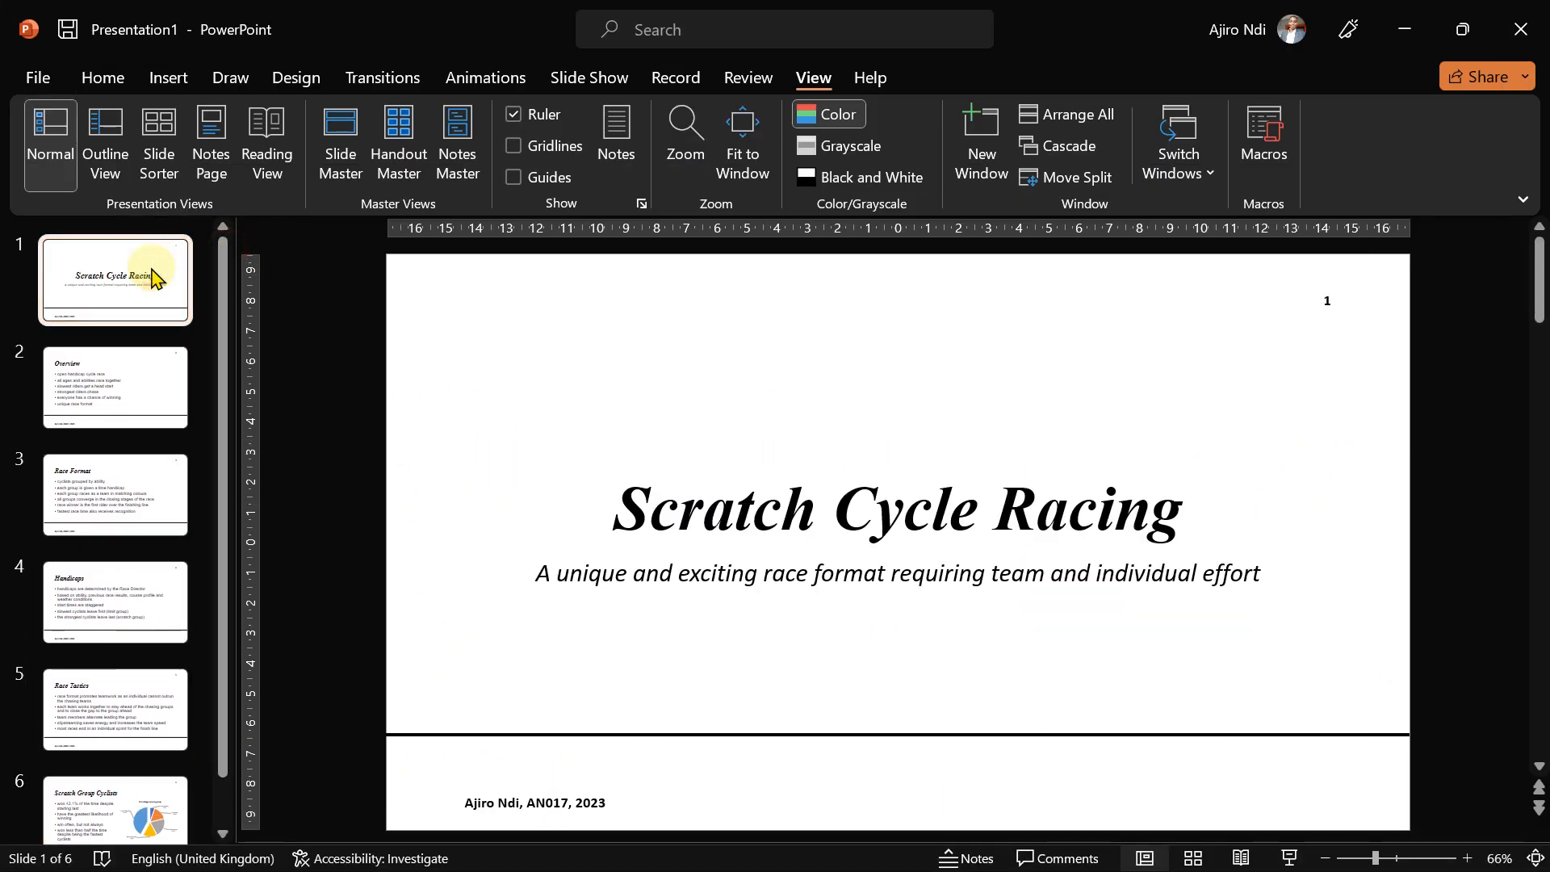
left_click(36, 77)
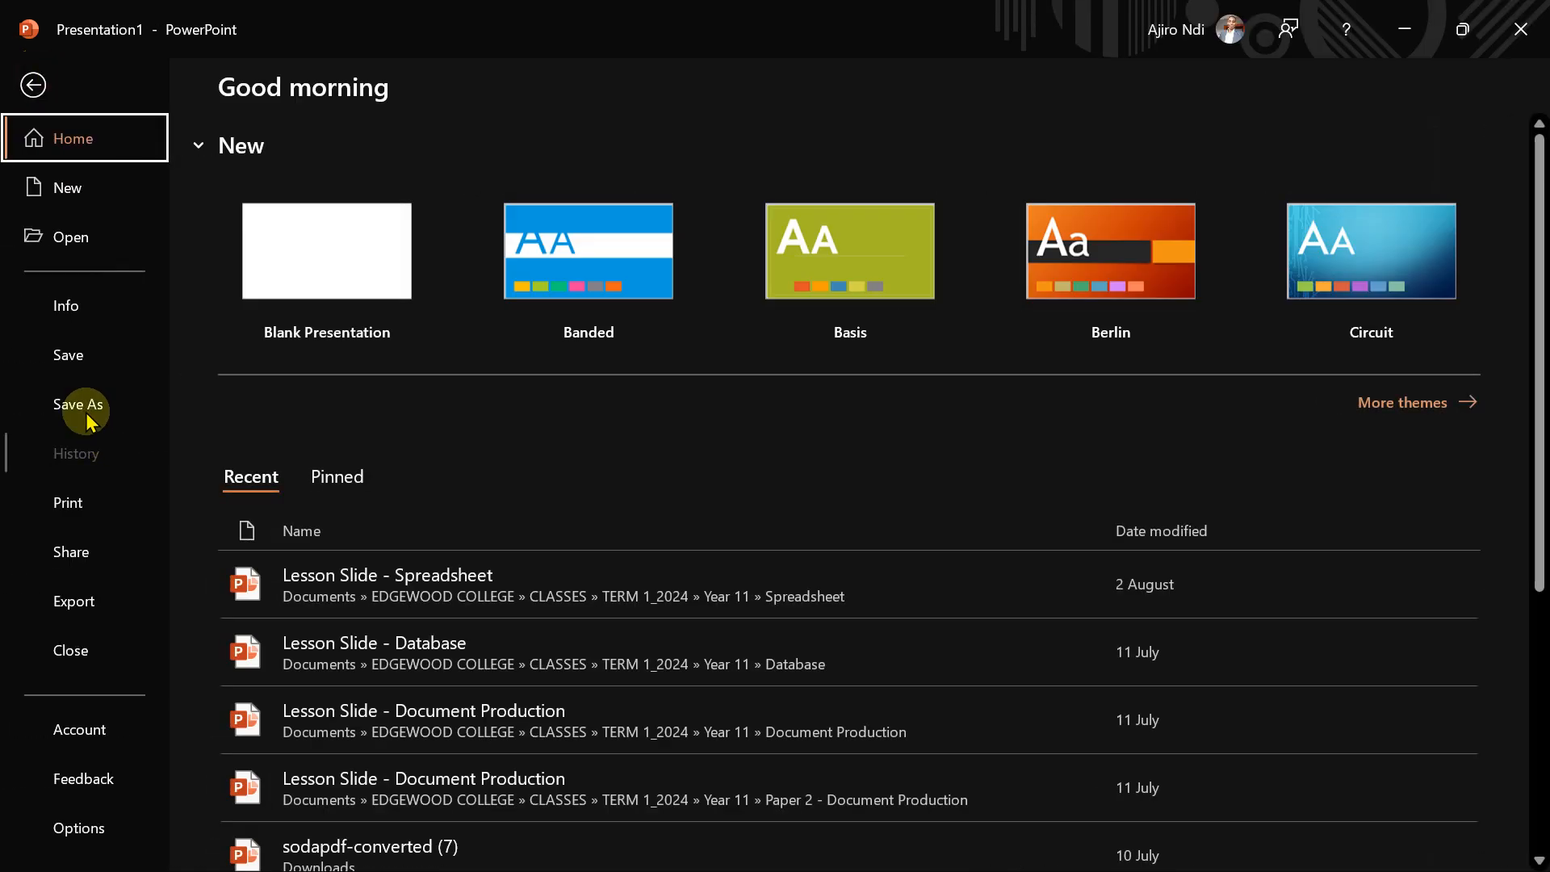
left_click(72, 402)
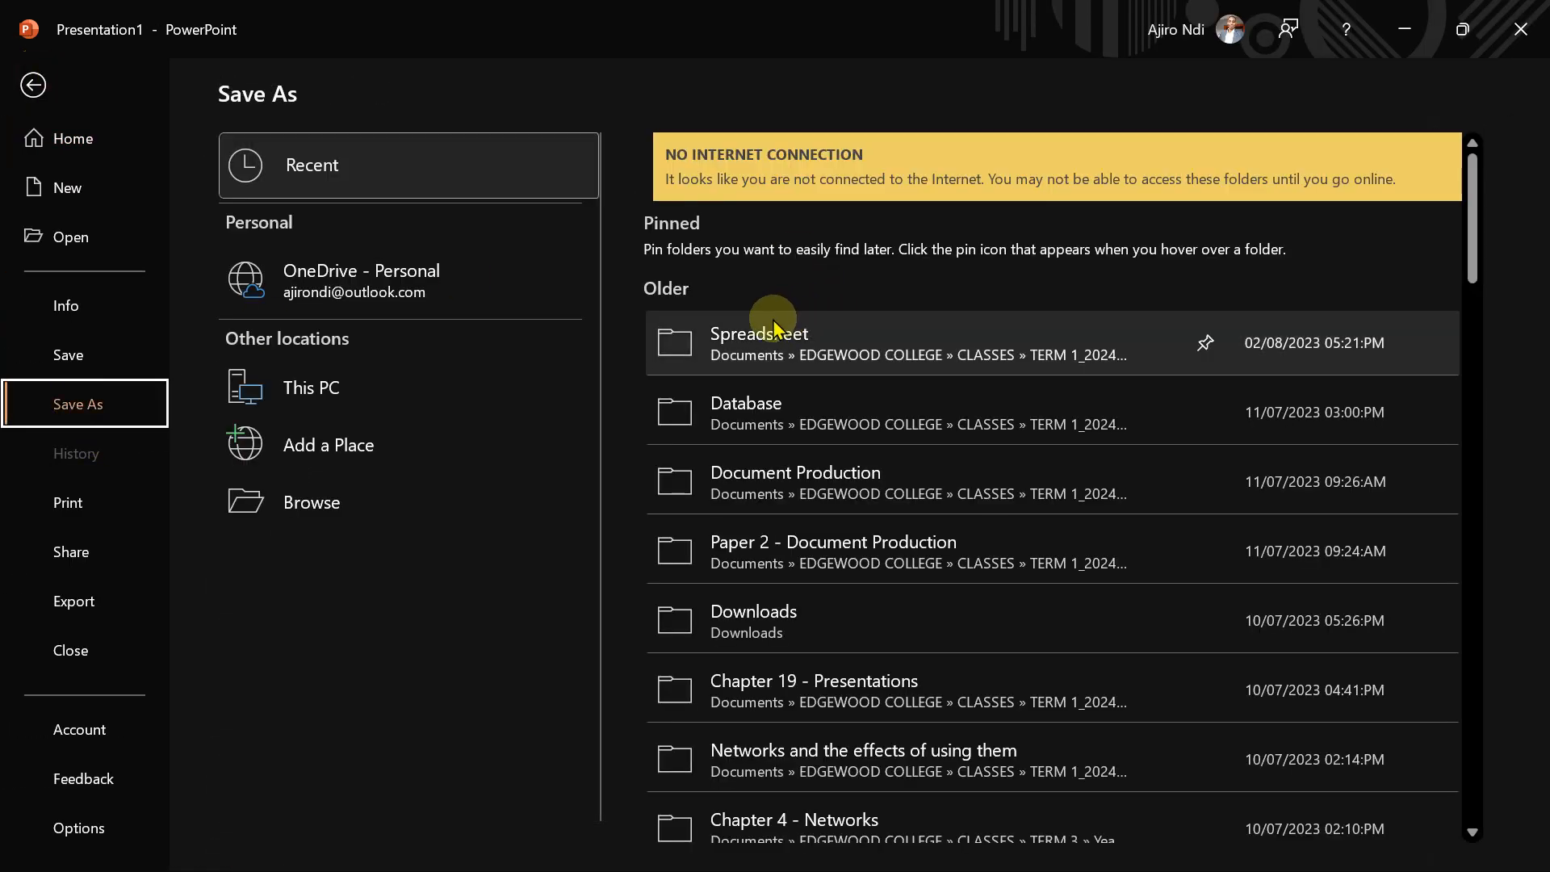
left_click(335, 510)
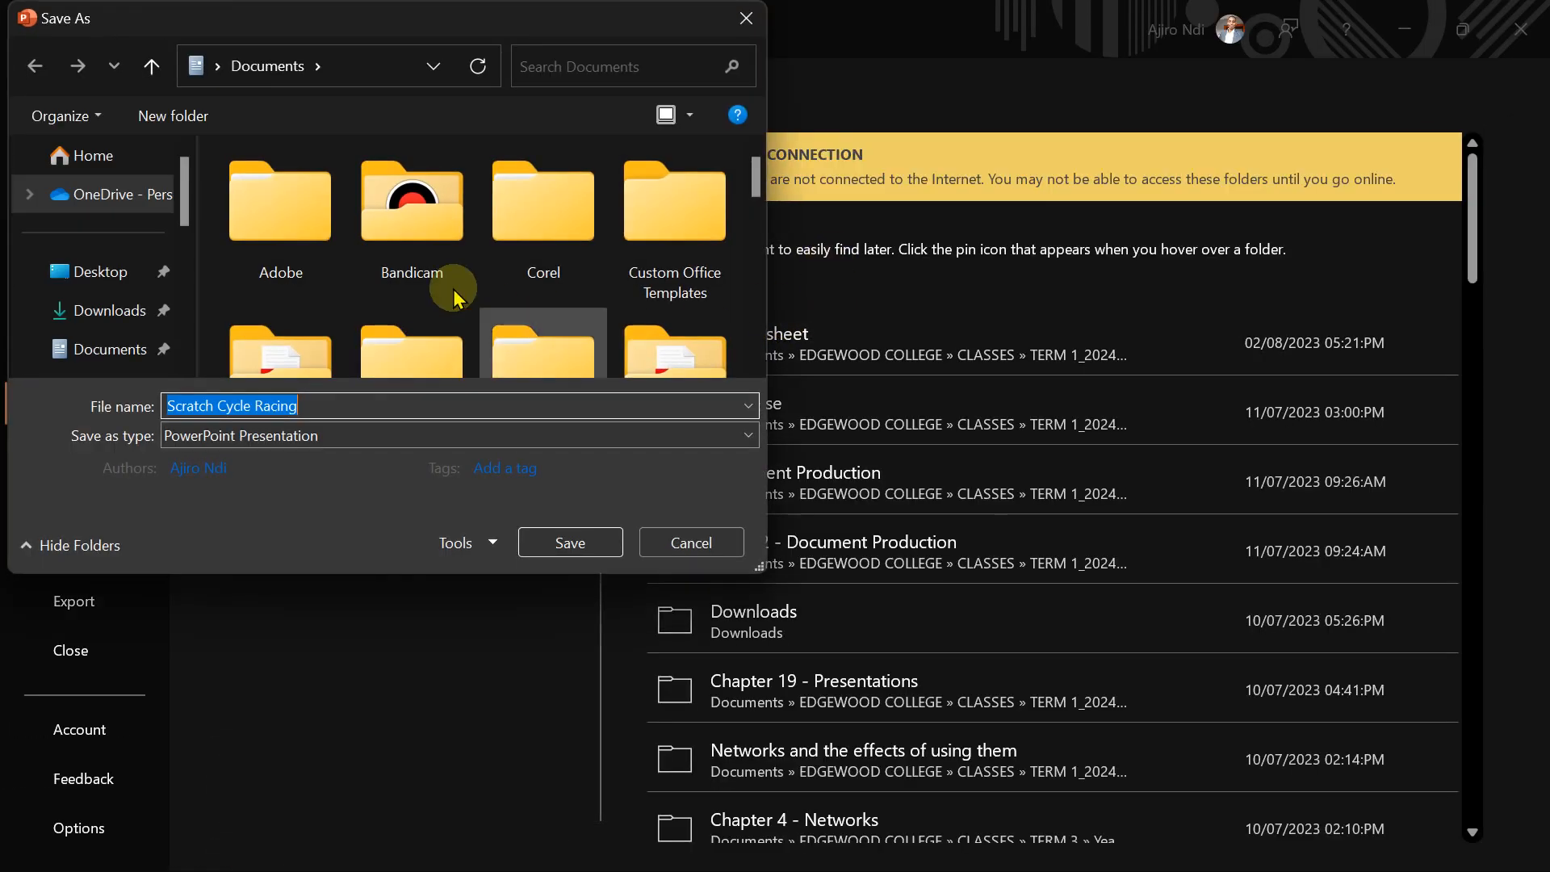
Step: Save the presentation as Scratch Cycle Racing in the 06_0417_21 subfolder of 0417_s23_sf_21, under IGCSE ICT FILLA's 2023 May_June 2023 folder
scroll(755, 305, "down", 5)
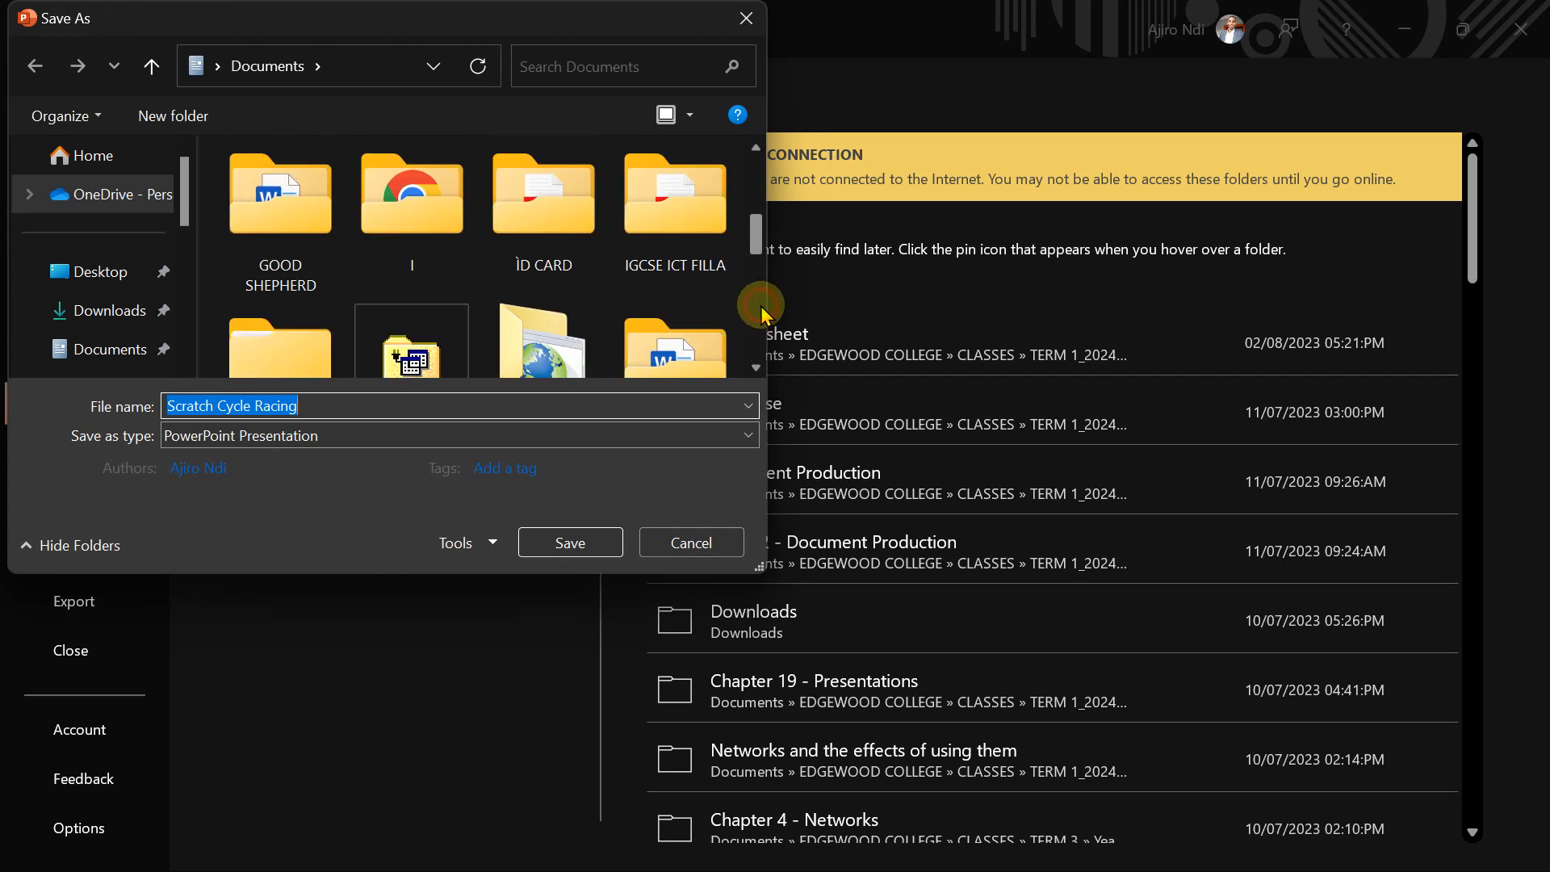
double_click(702, 255)
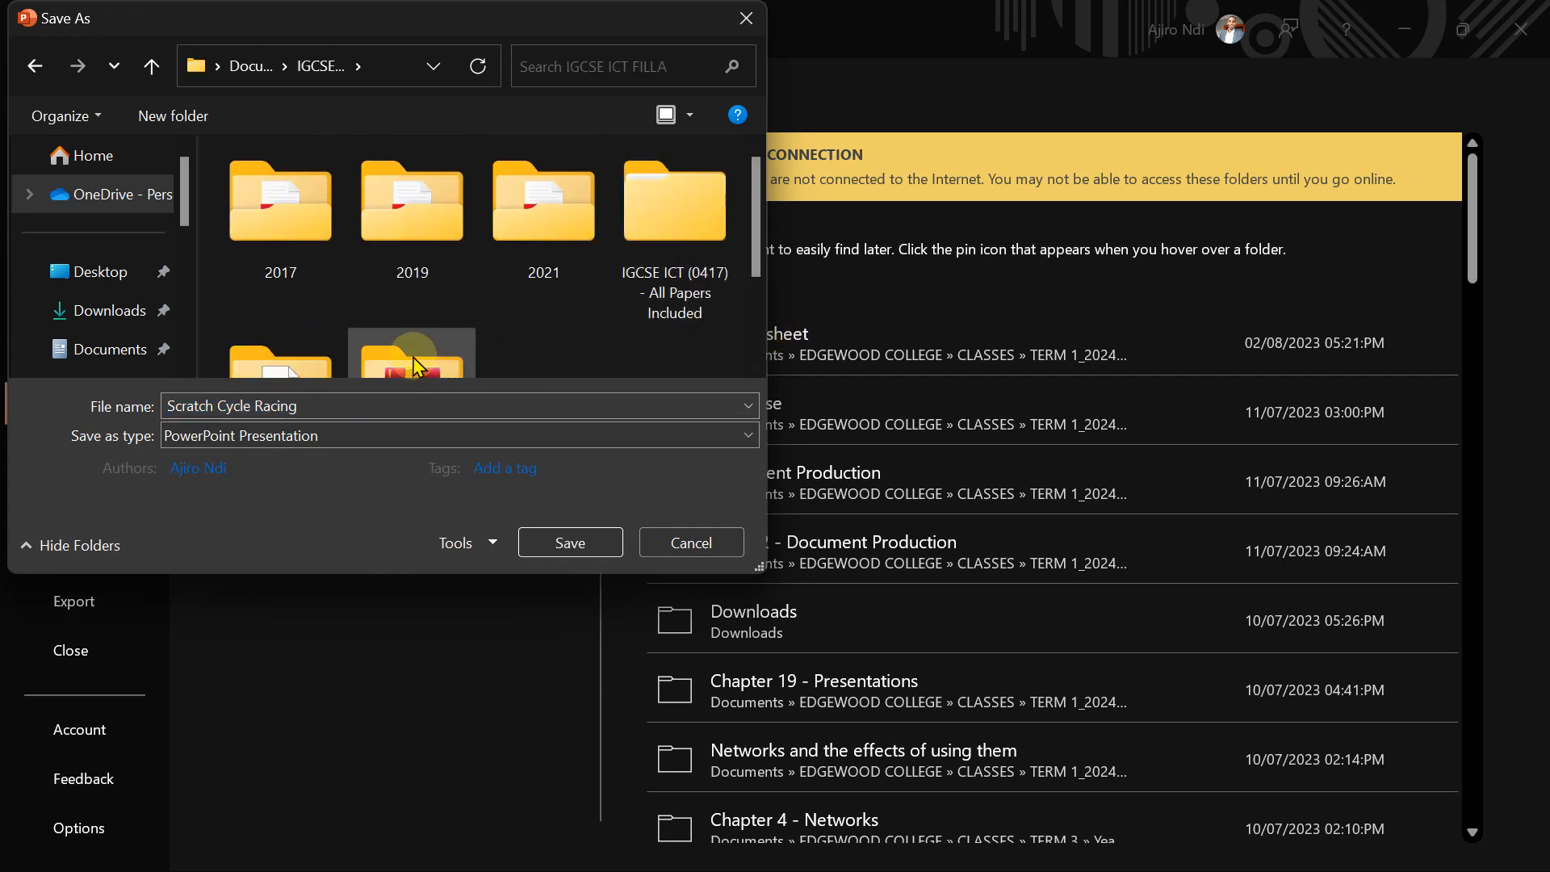
double_click(413, 366)
scroll(757, 322, "down", 3)
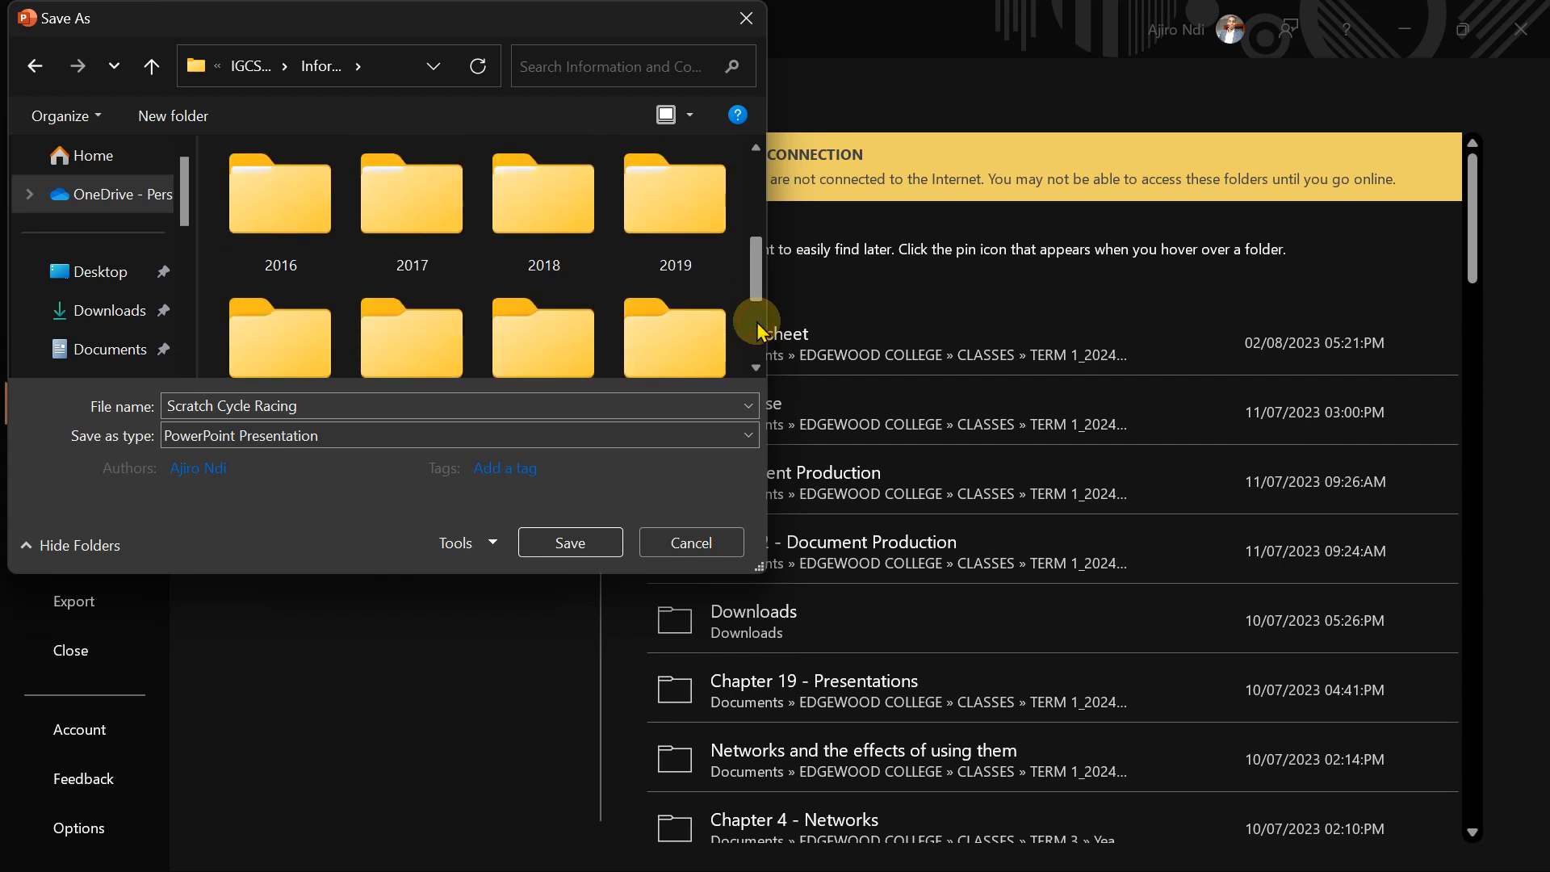
scroll(756, 320, "down", 2)
left_click(419, 318)
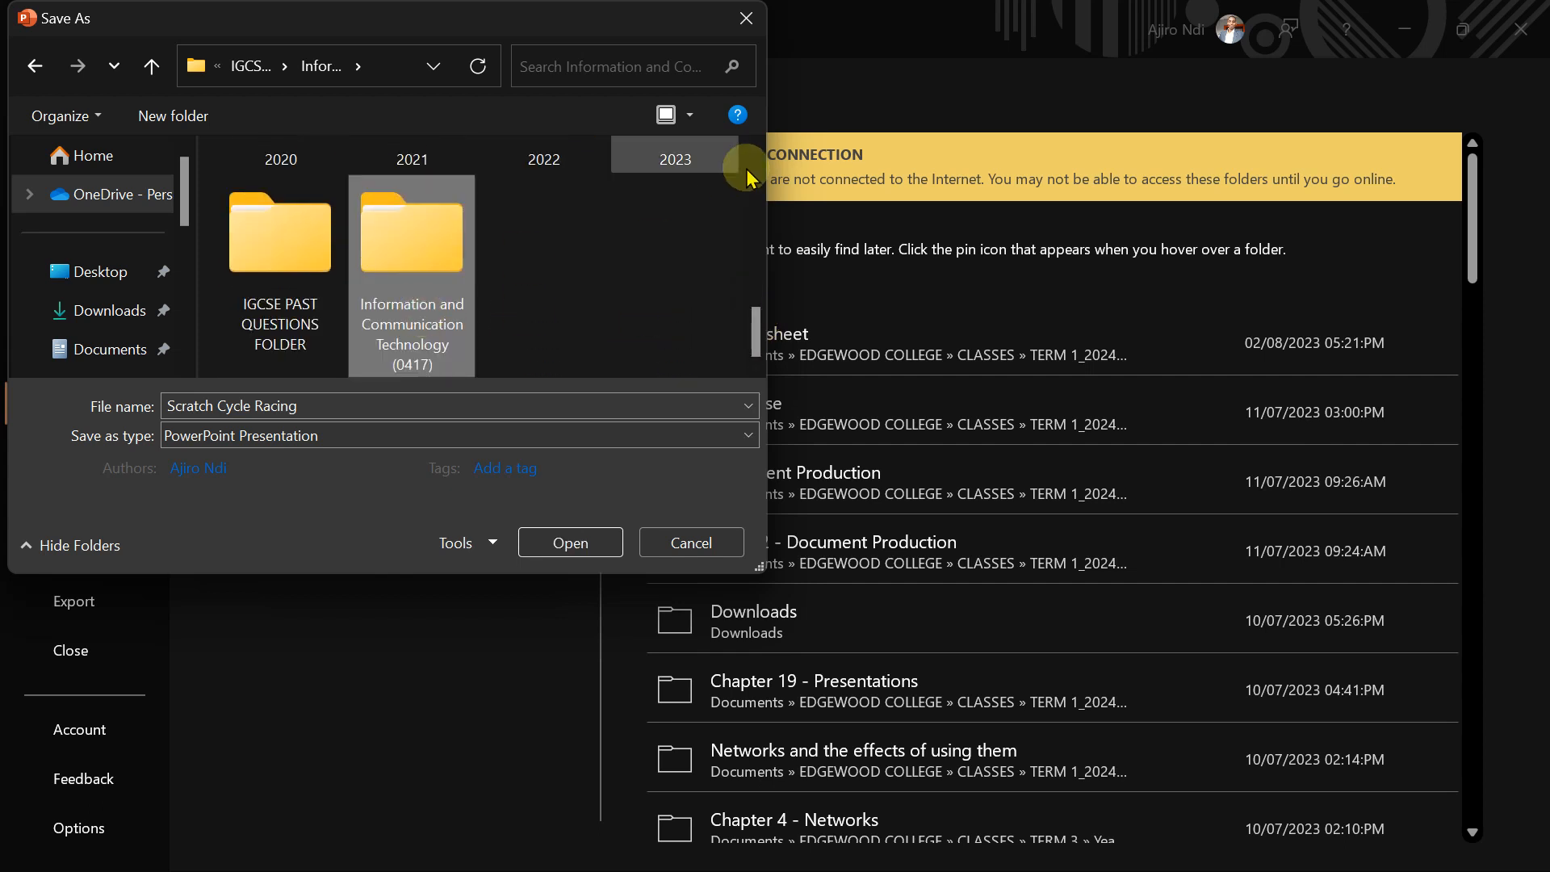
double_click(709, 148)
left_click(531, 232)
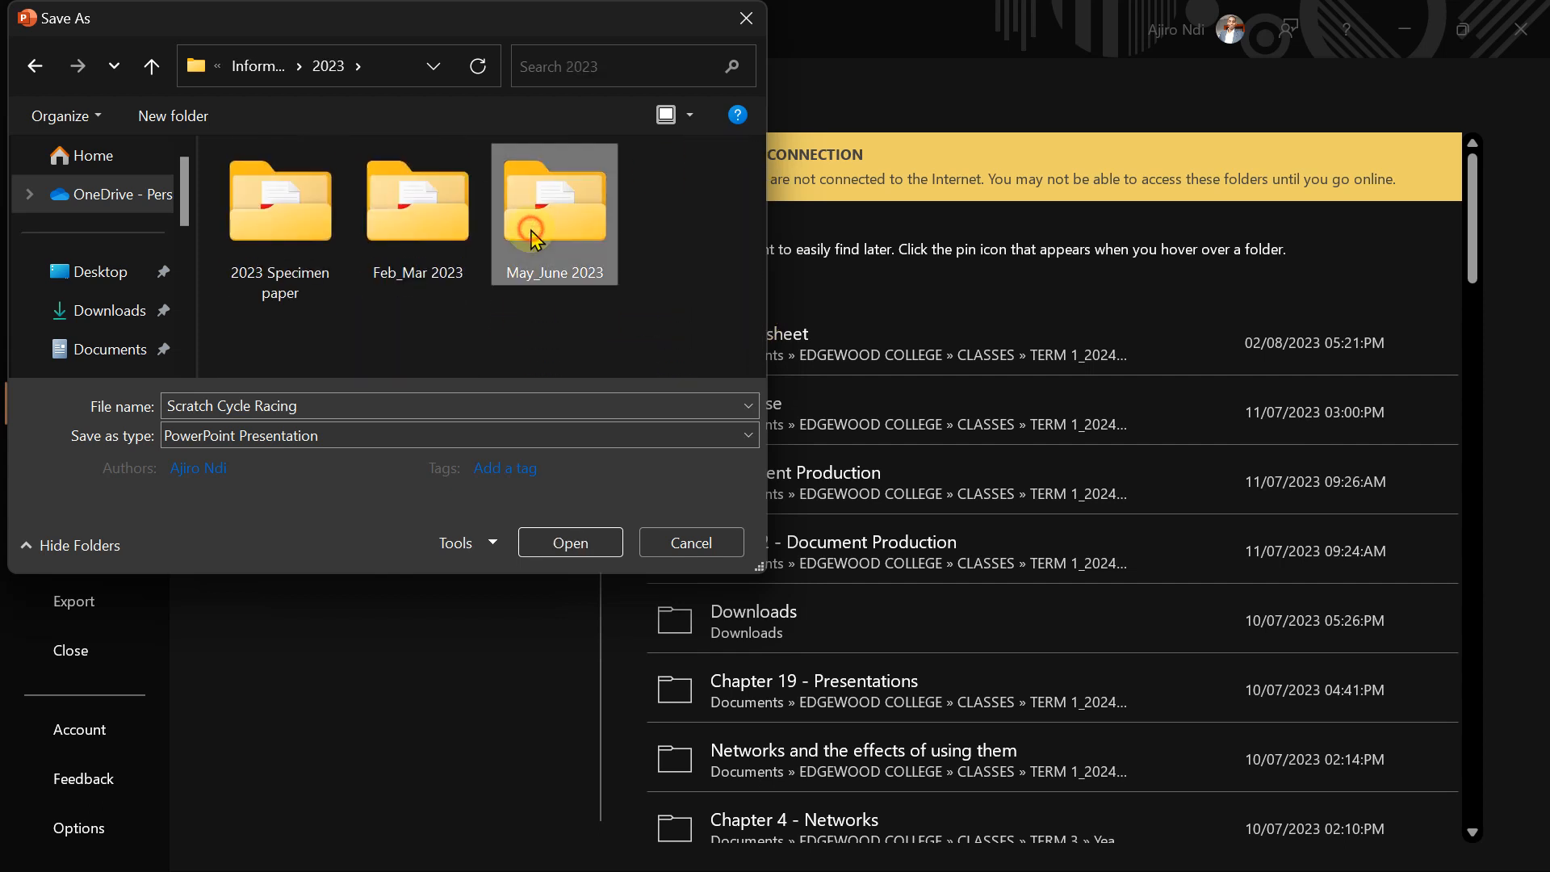
double_click(531, 230)
left_click(292, 218)
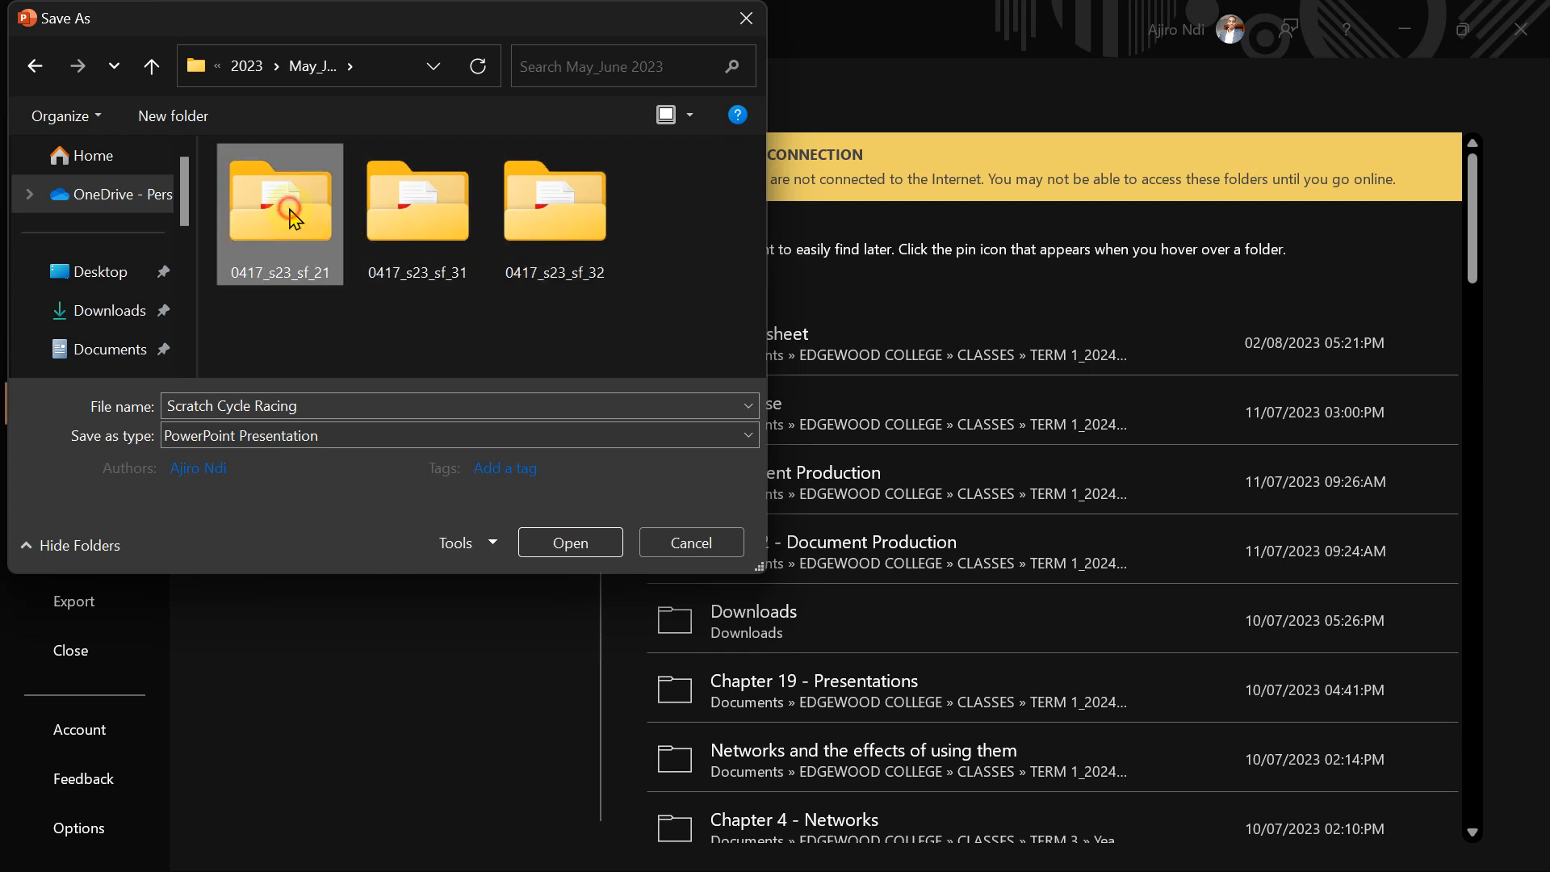
double_click(292, 218)
double_click(292, 218)
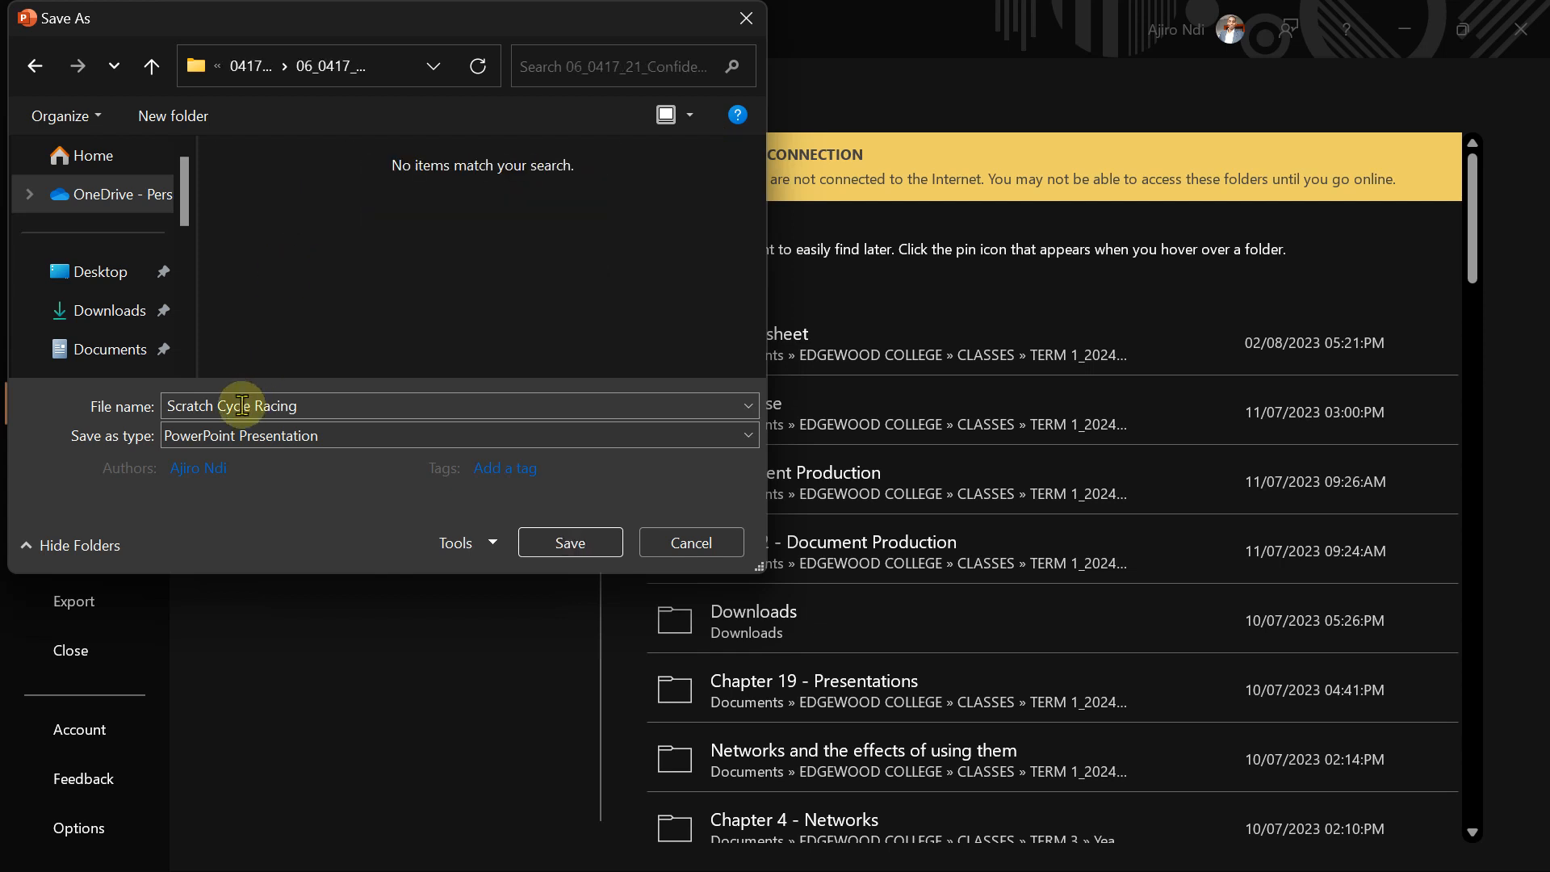
left_click(551, 530)
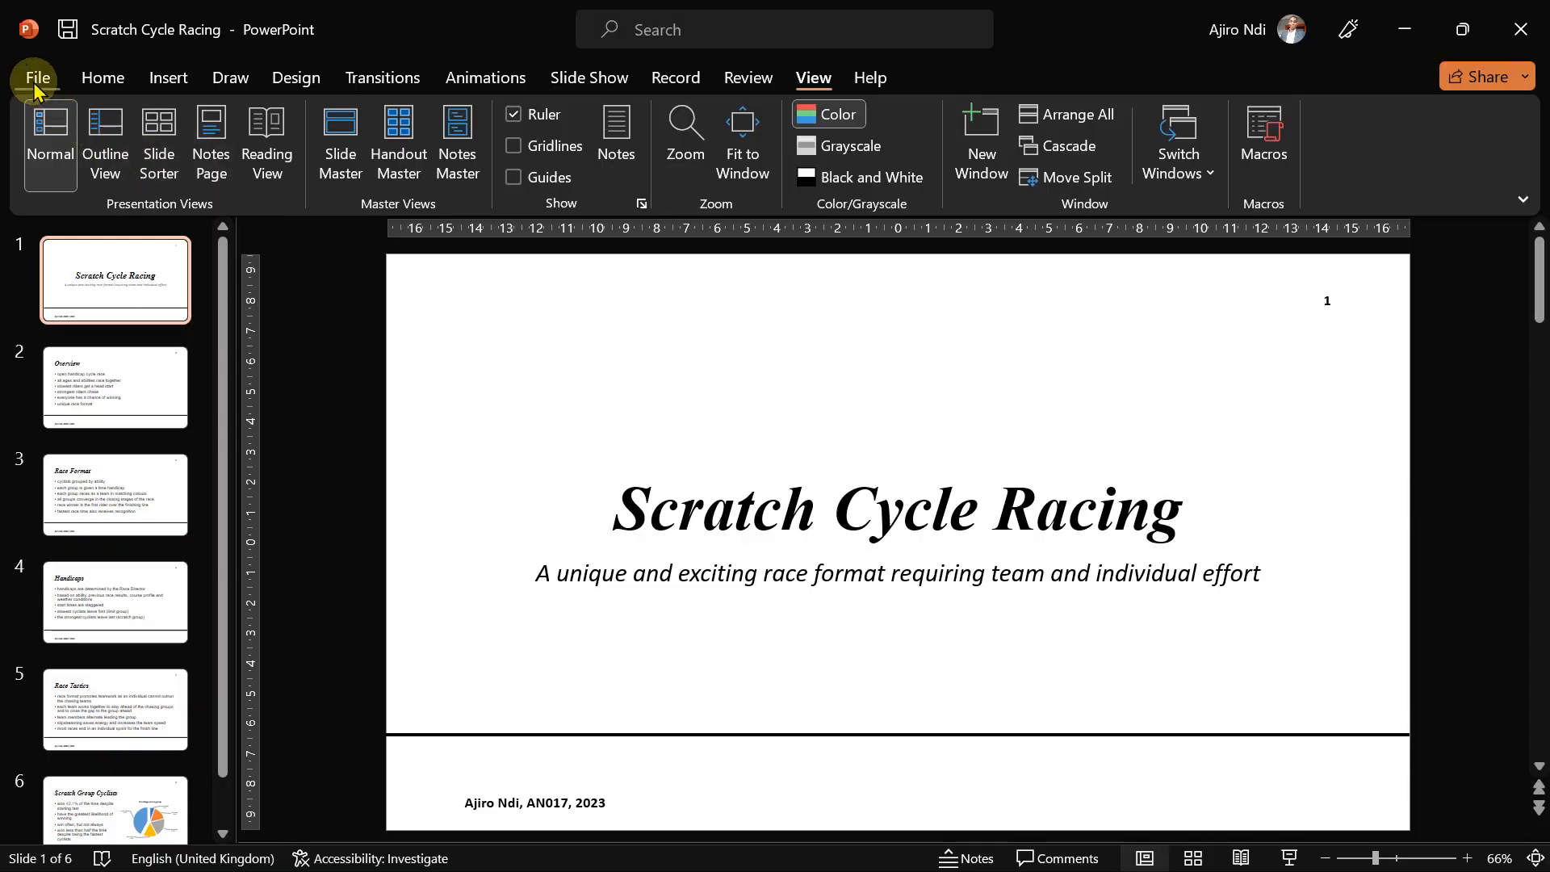
Step: Open the print settings for the presentation and set the print layout to Notes Pages
left_click(37, 78)
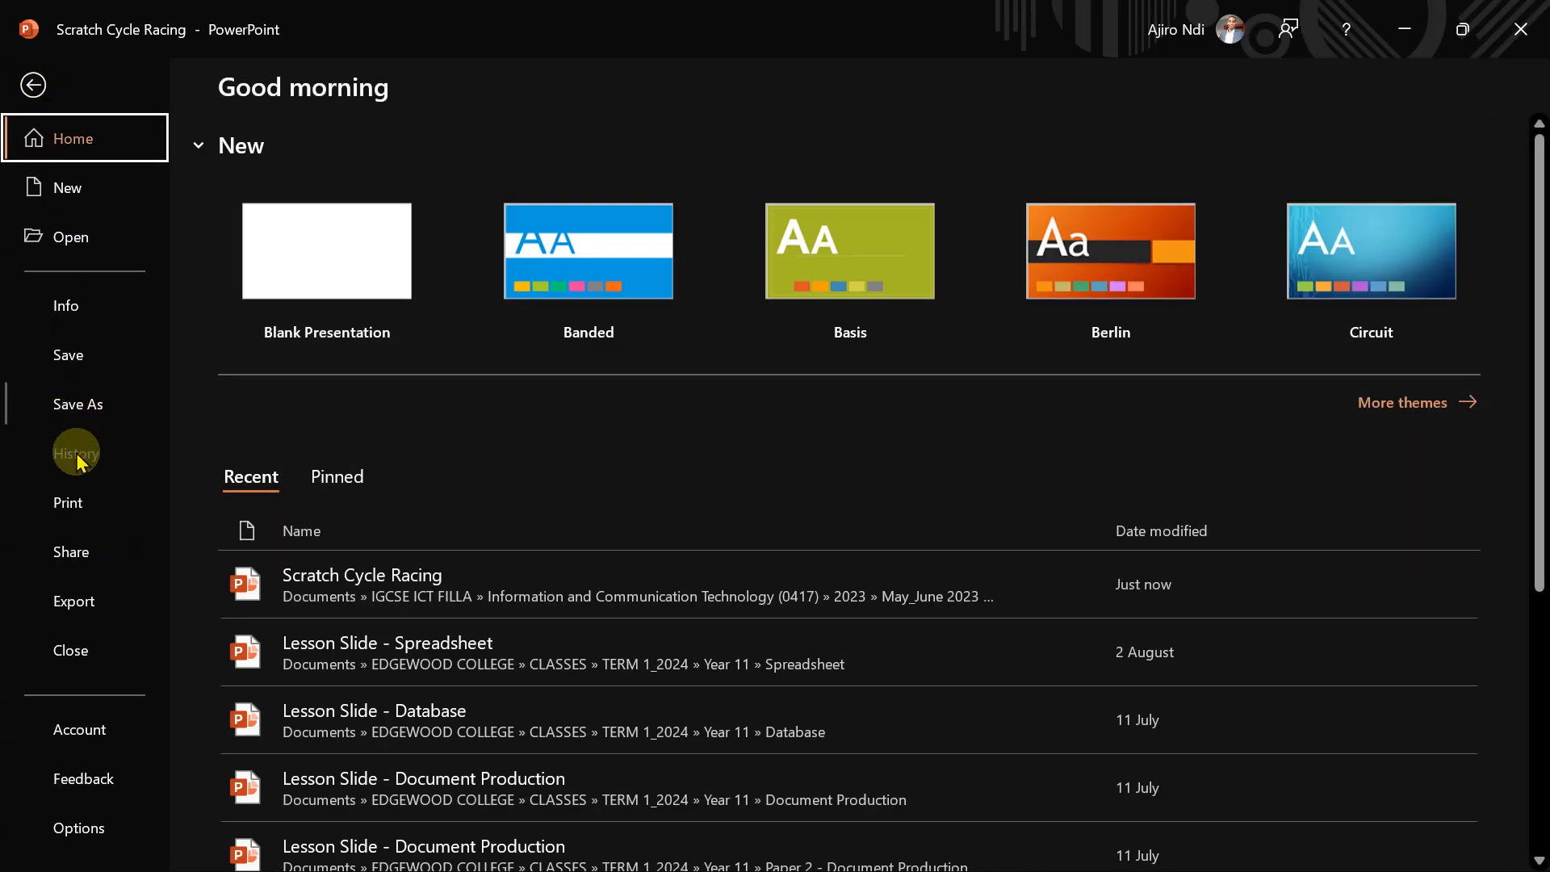
left_click(66, 499)
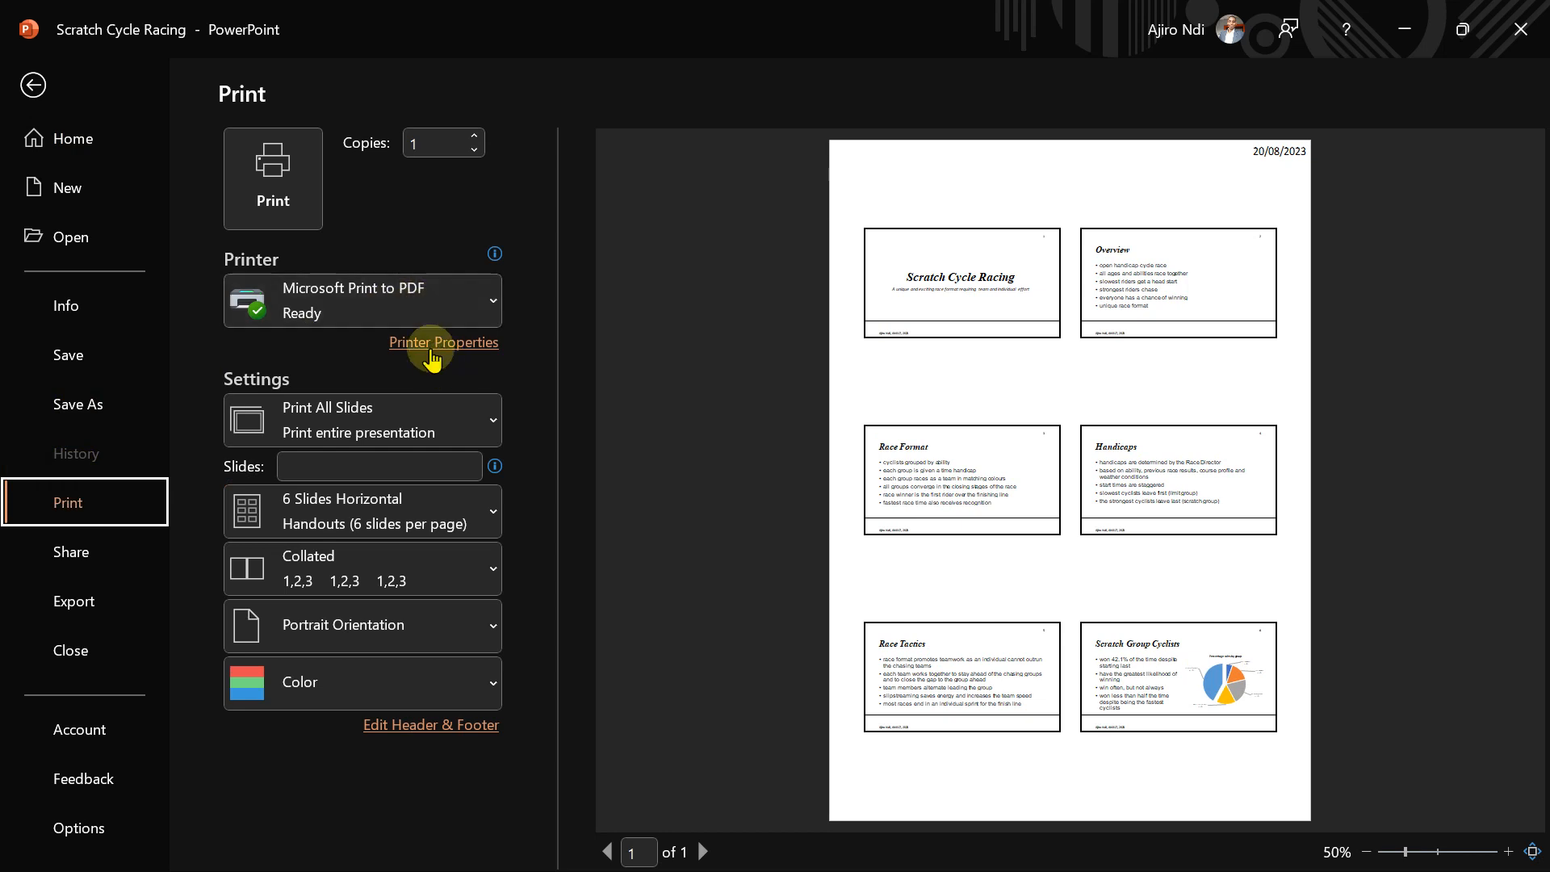
left_click(340, 433)
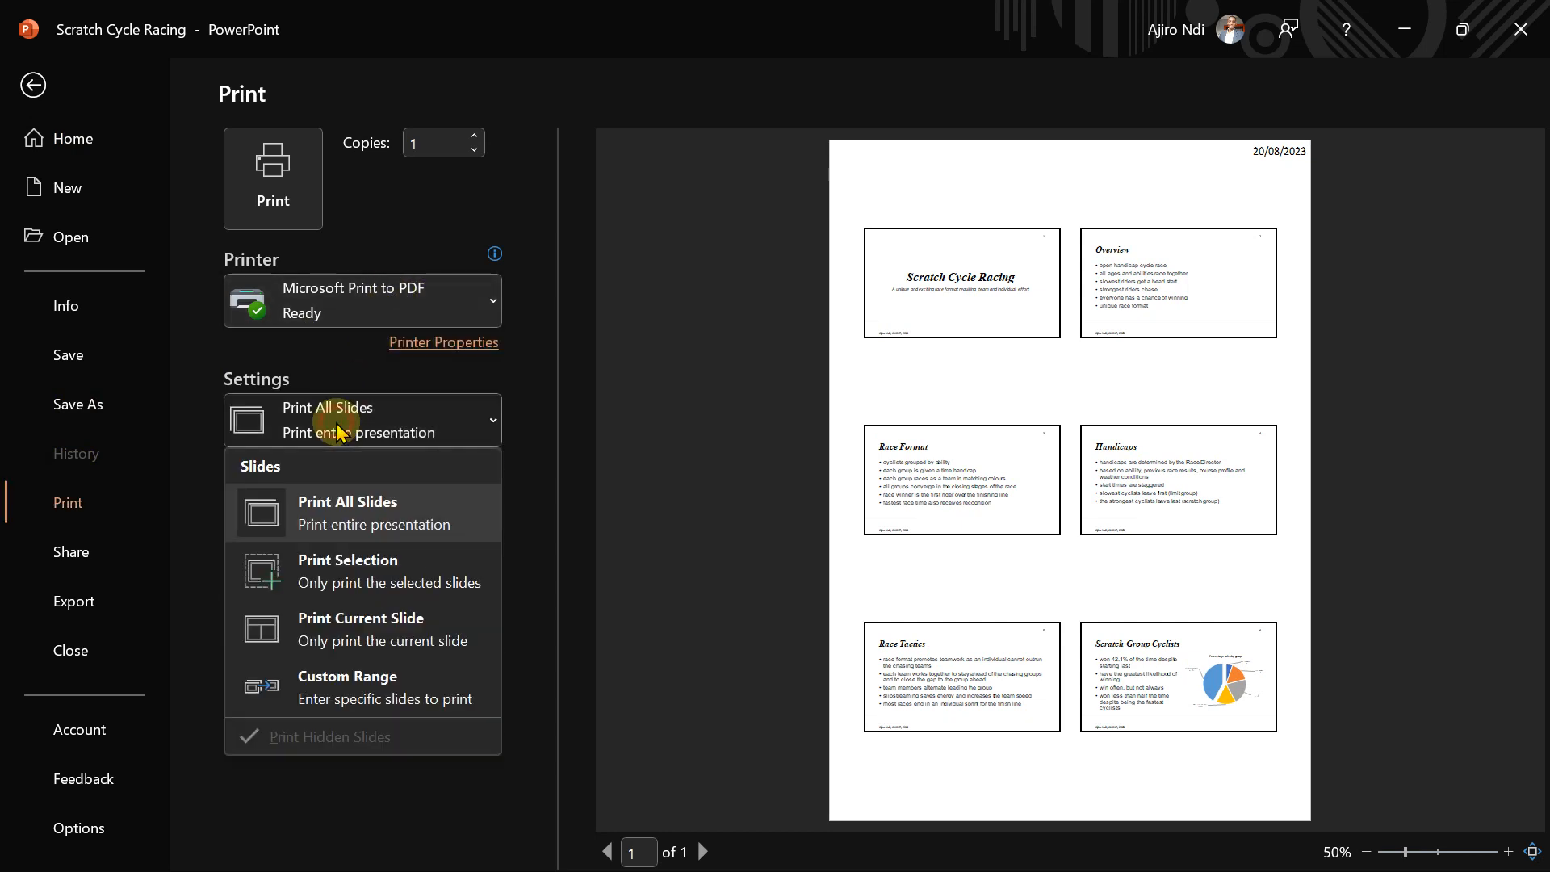
left_click(339, 433)
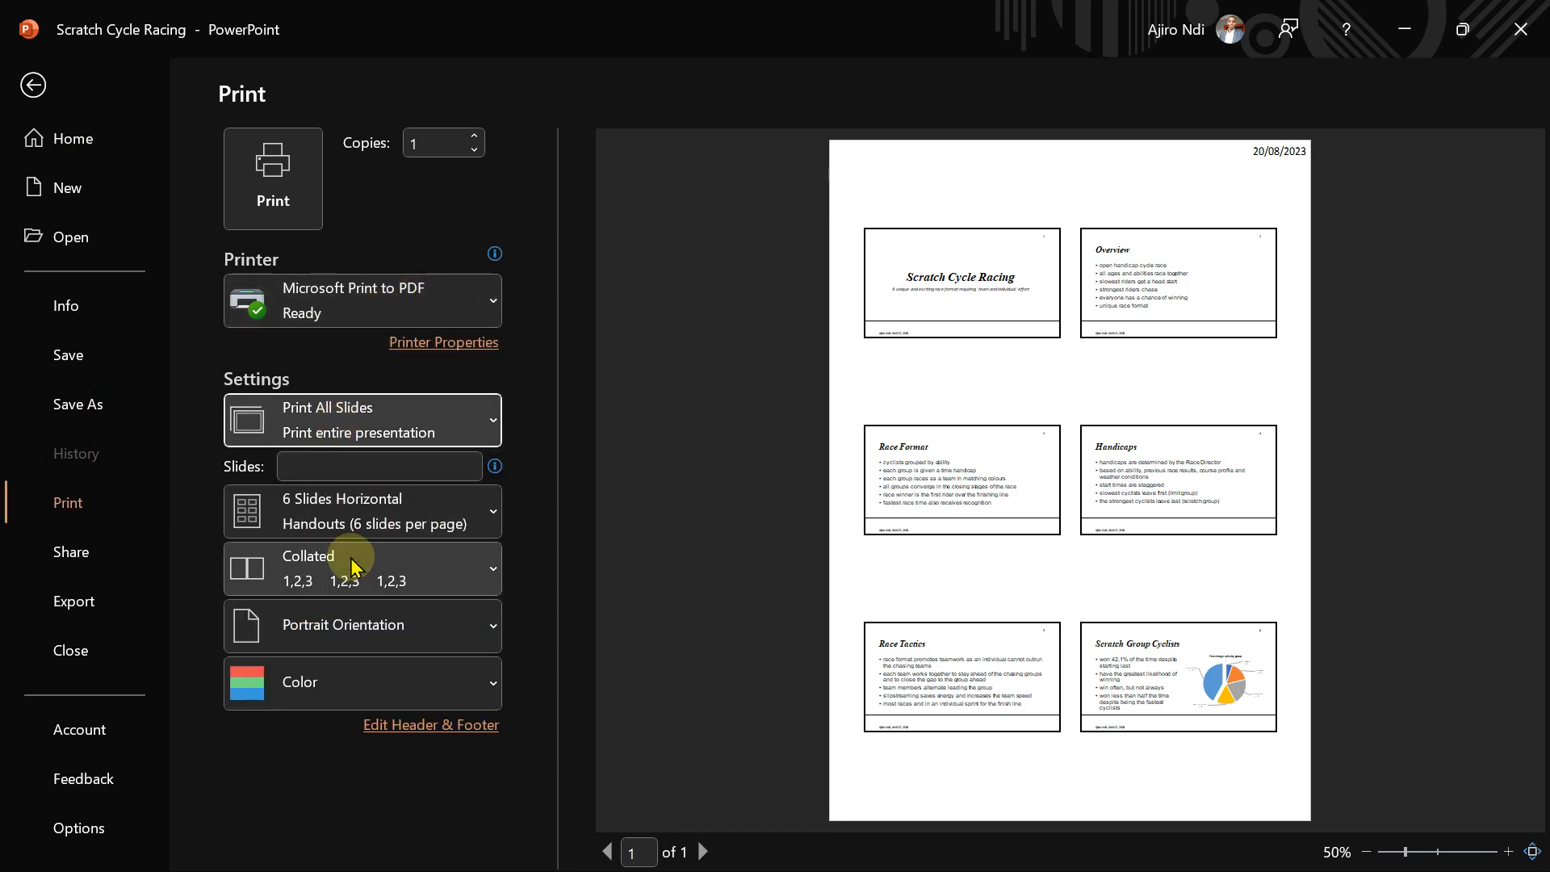
left_click(344, 523)
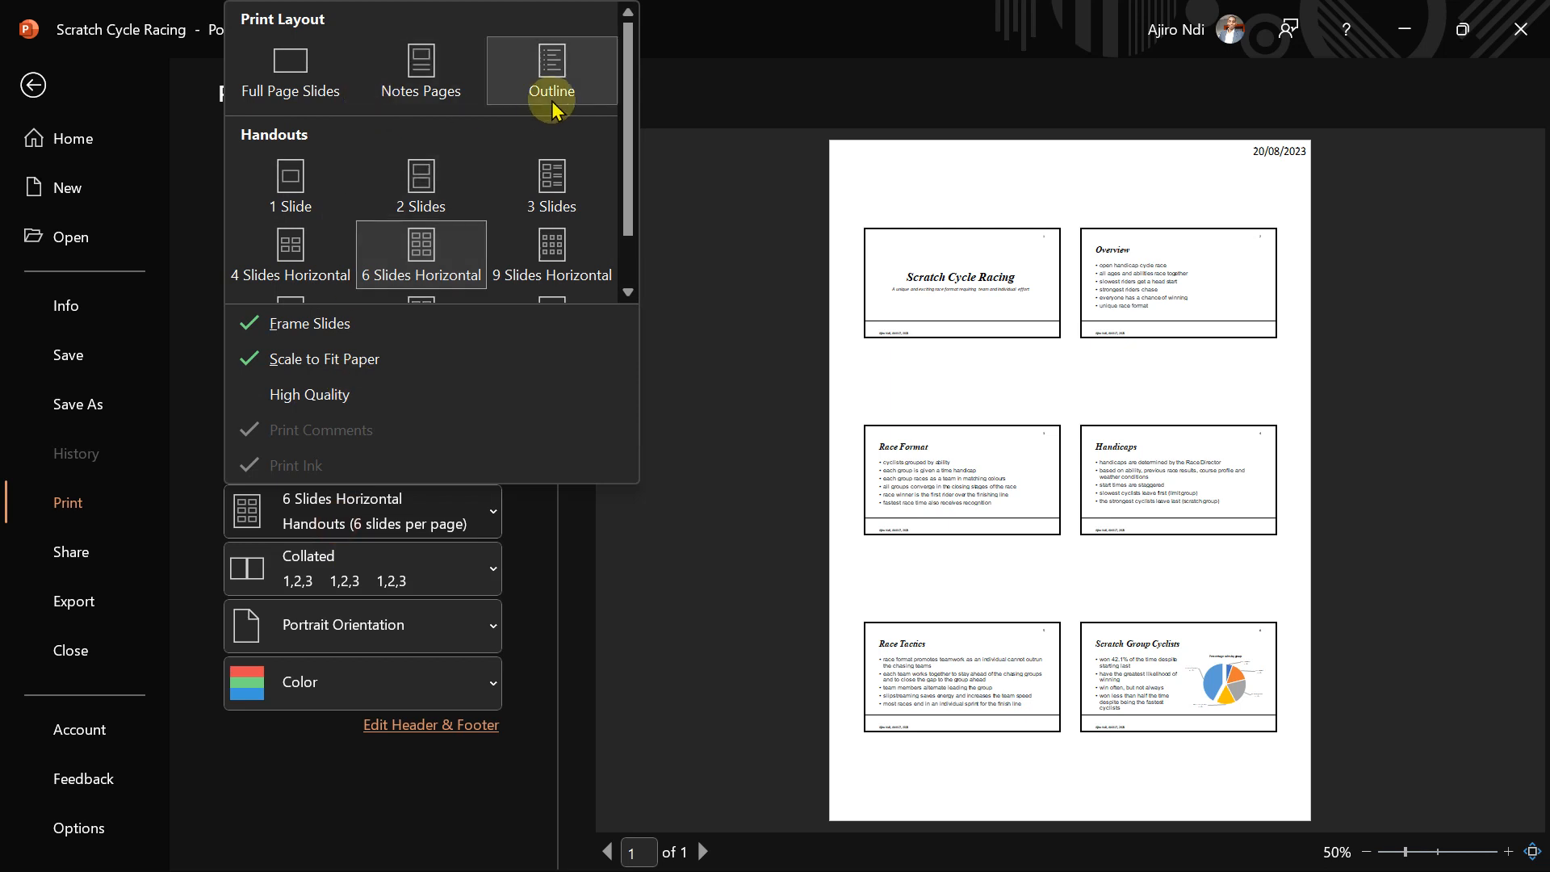
left_click(409, 58)
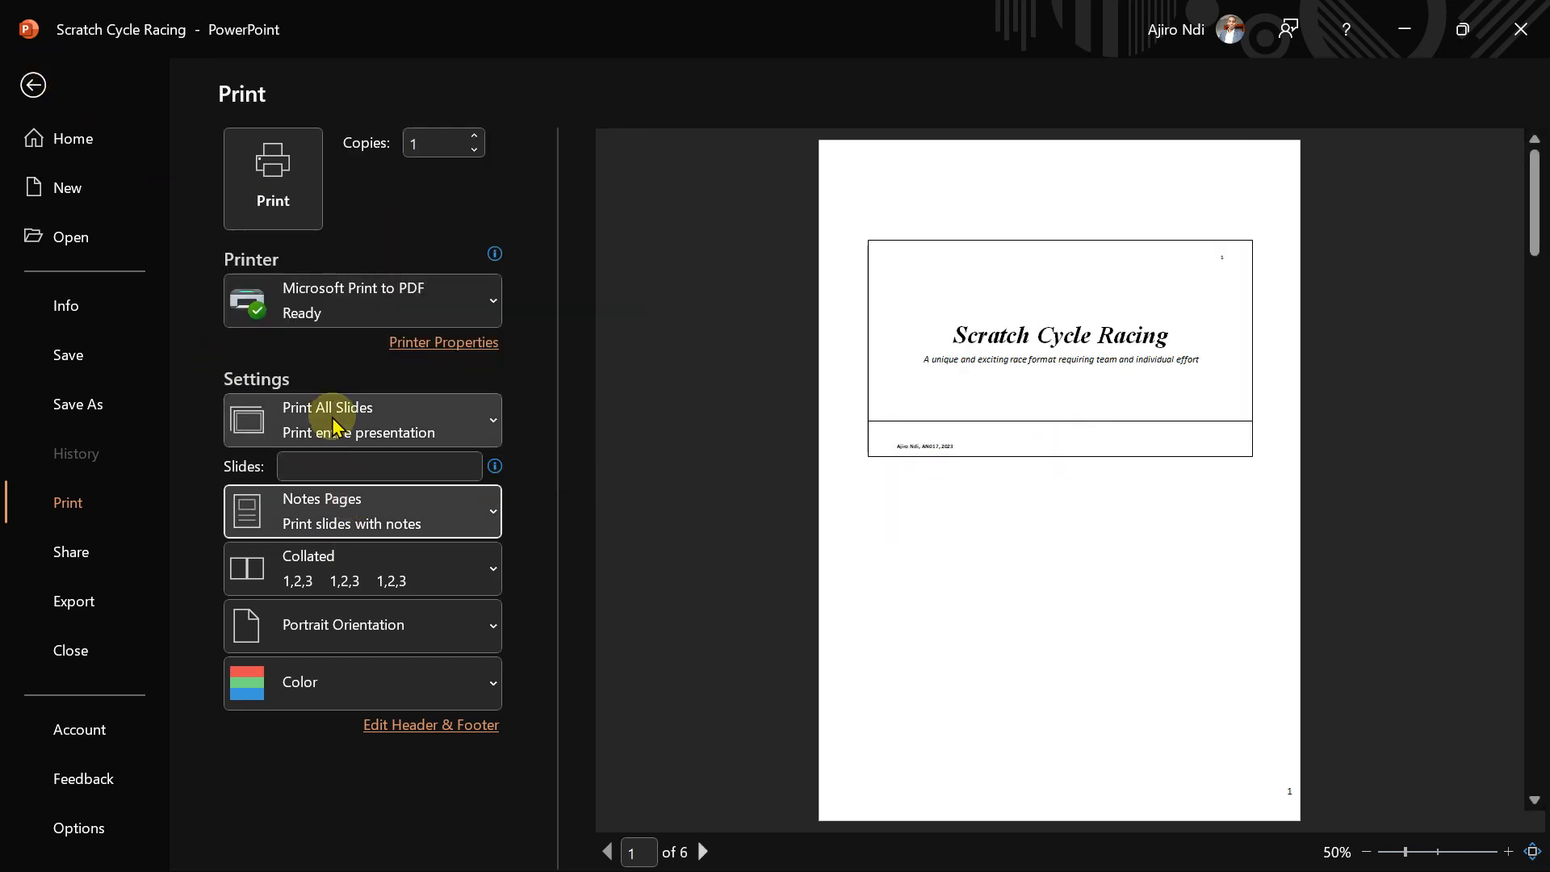
Step: Switch the print range to Custom Range and preview the notes pages of slide 4 and slide 5
left_click(293, 406)
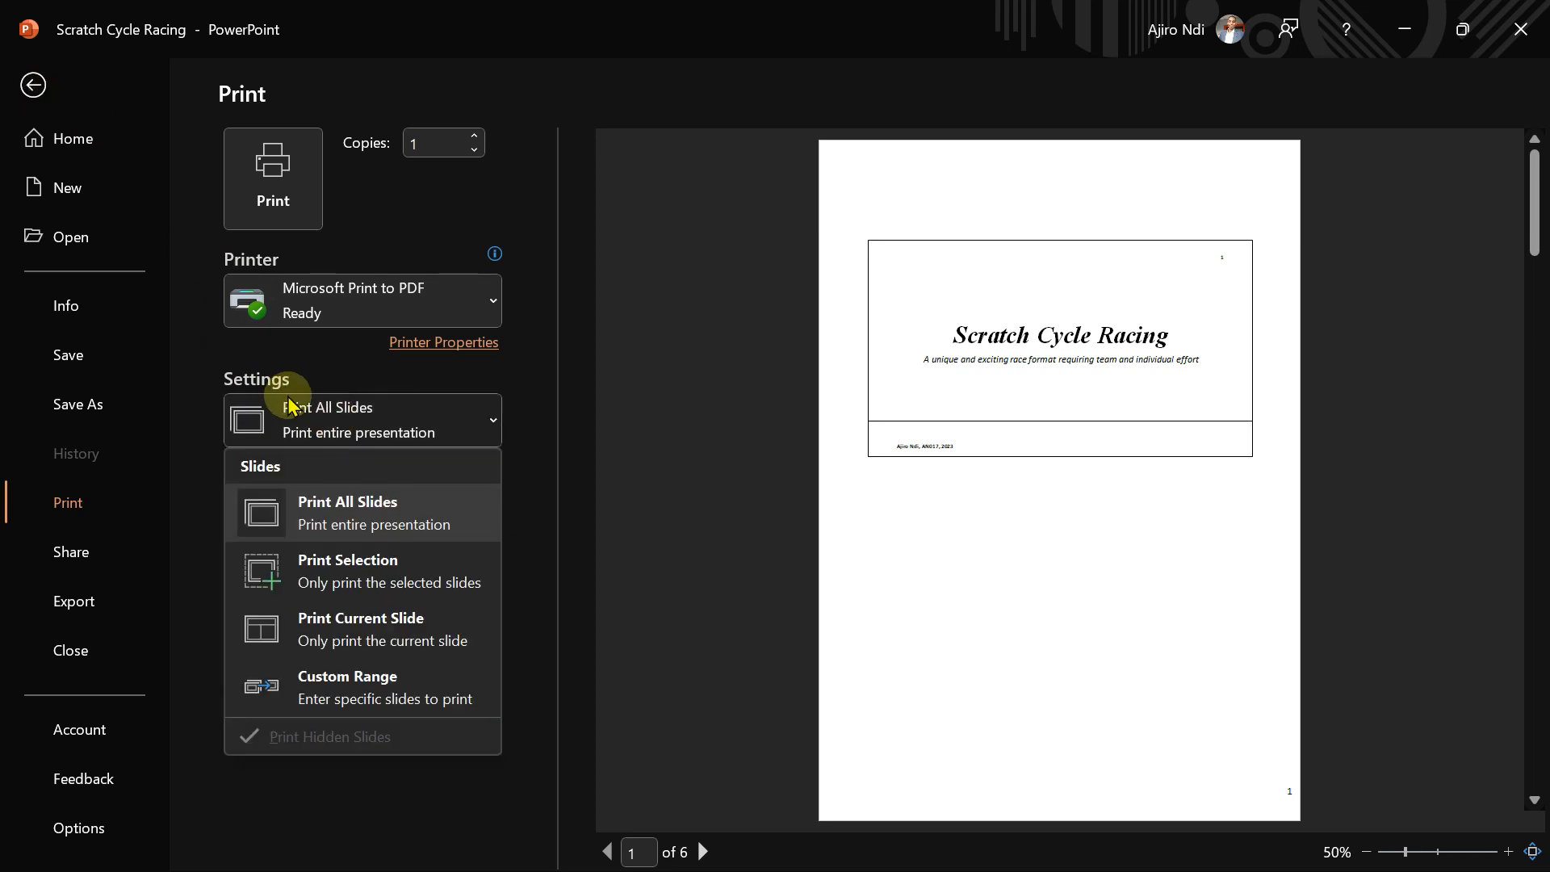
left_click(370, 687)
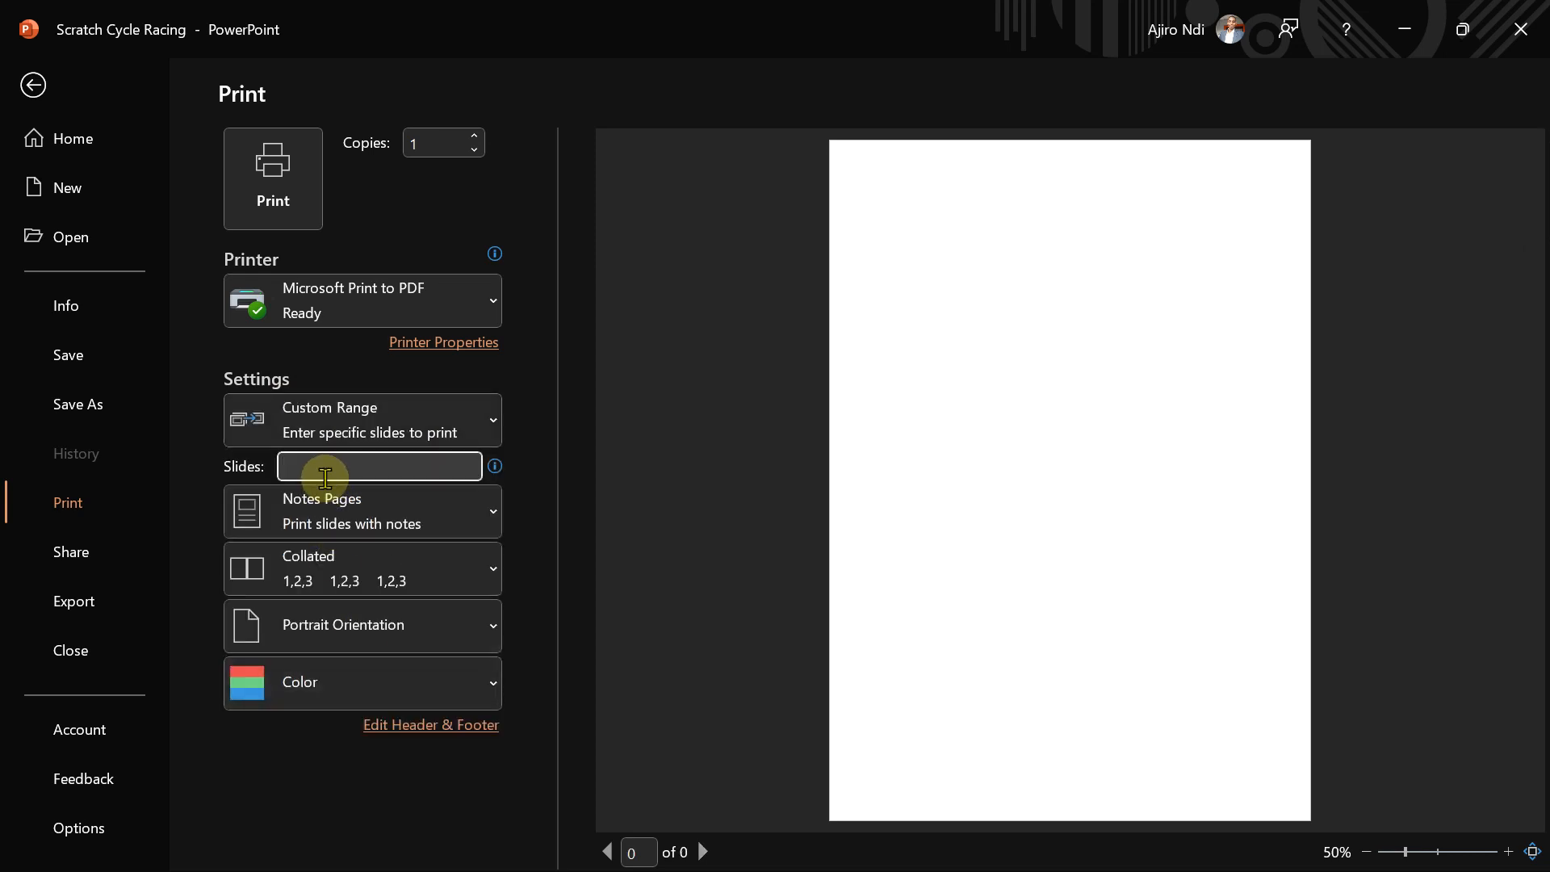
type("4")
key("Tab")
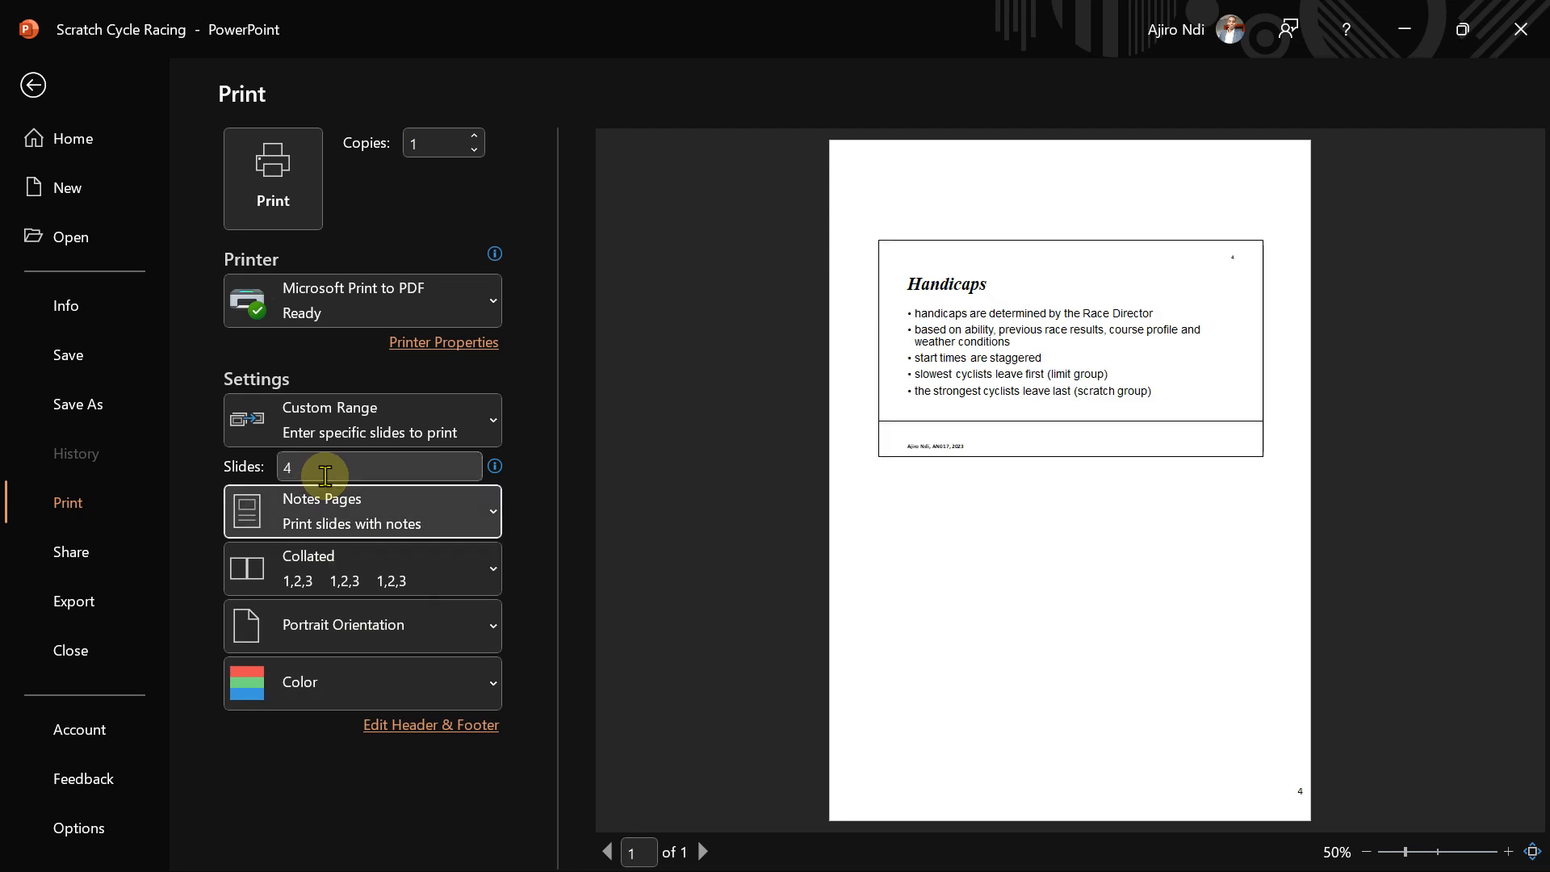
double_click(361, 462)
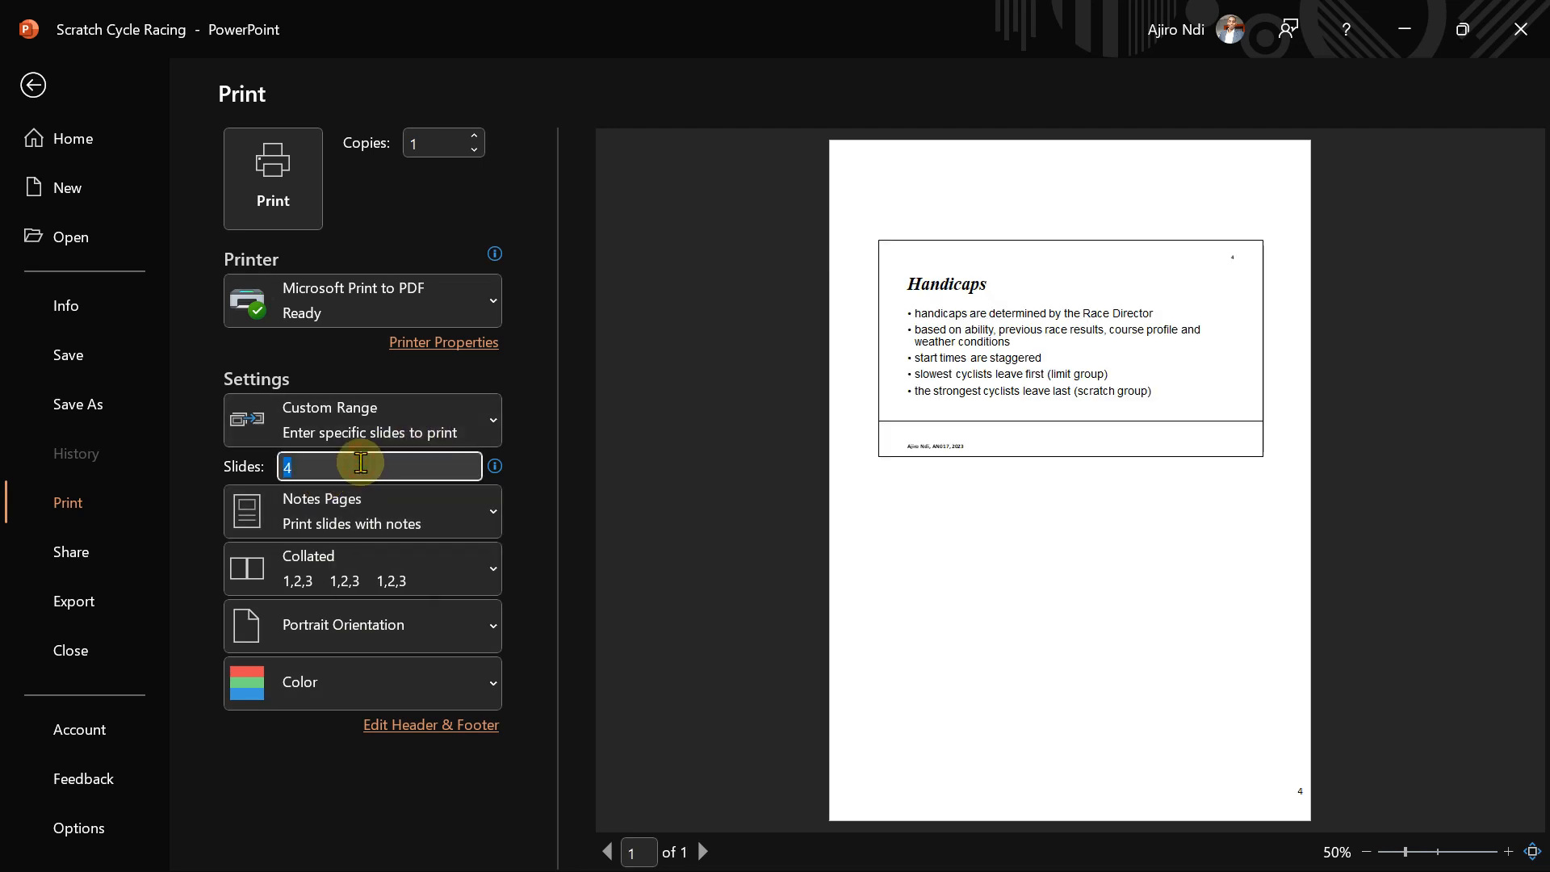
key("BackSpace")
type("5")
key("Tab")
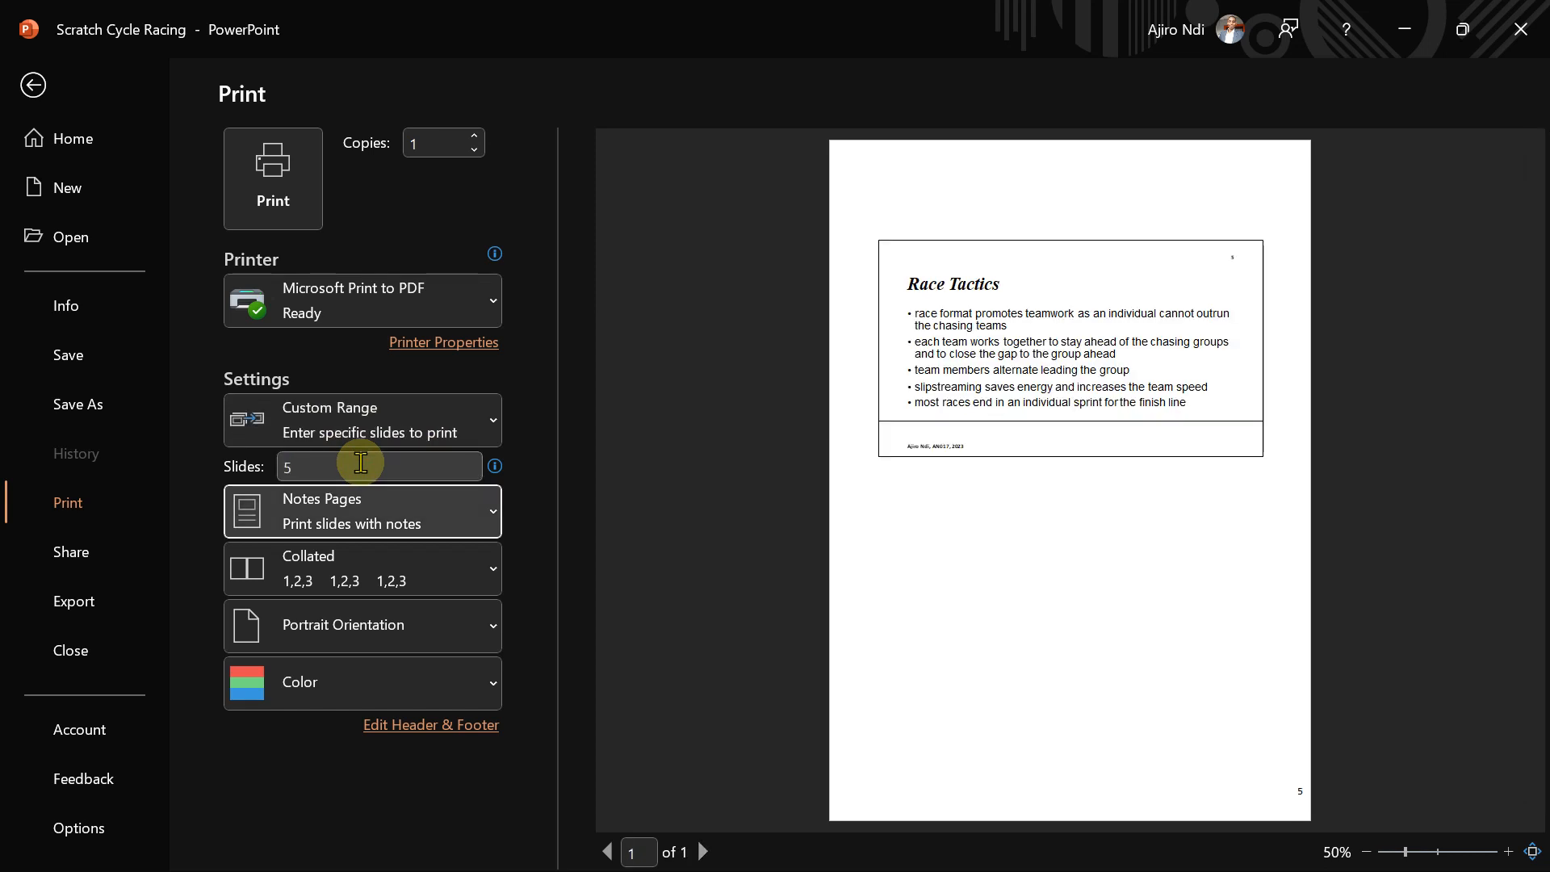
Step: Change the custom print range to slide 3 and slide 2 in turn to preview their notes pages
double_click(361, 463)
key("BackSpace")
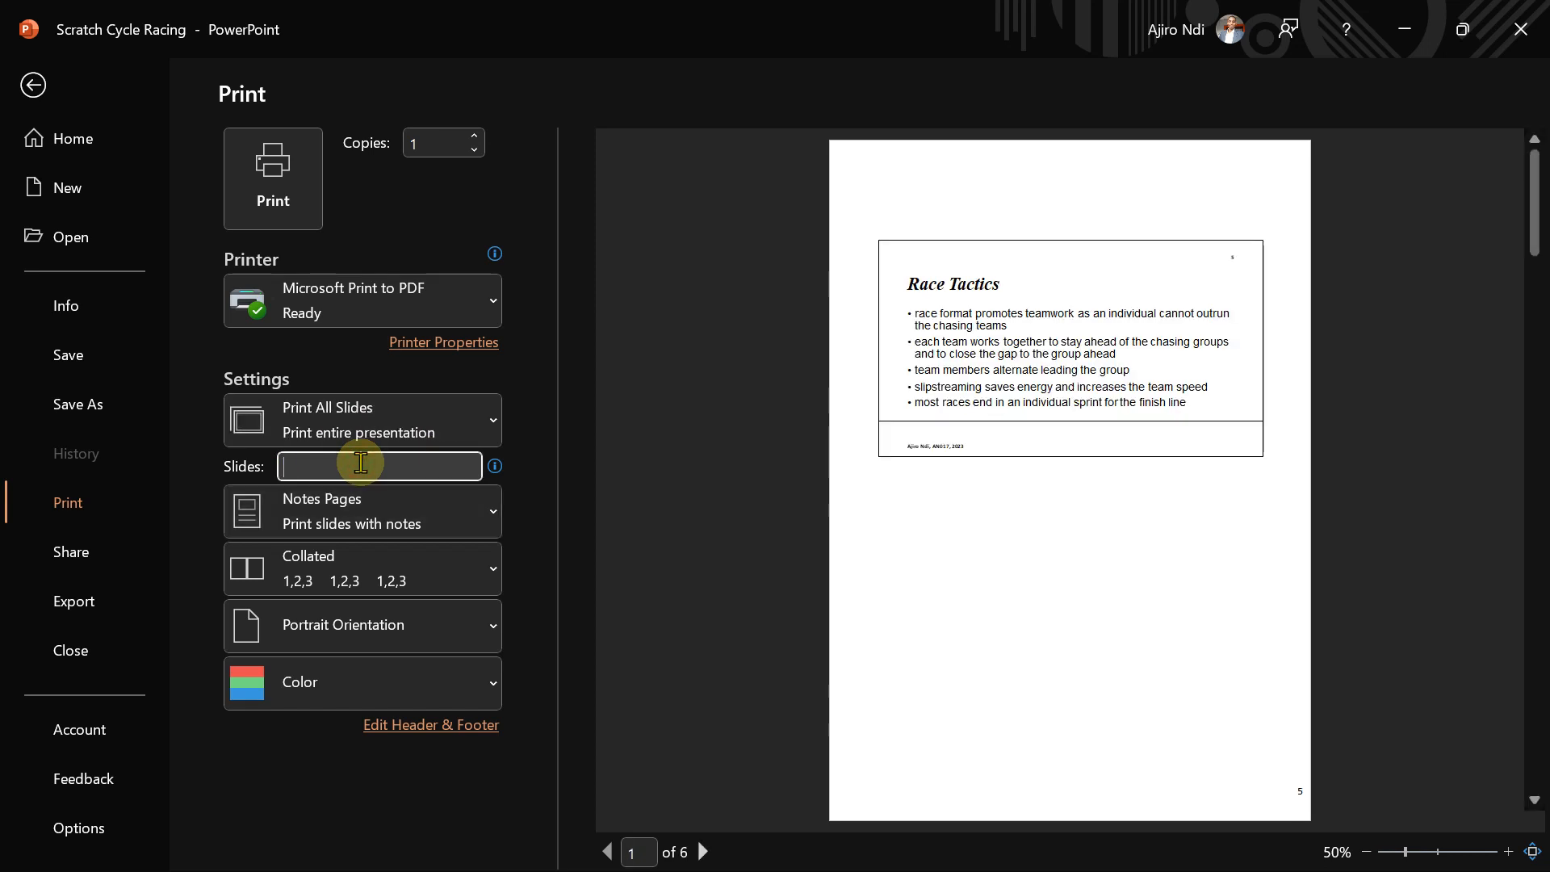
type("3")
key("Tab")
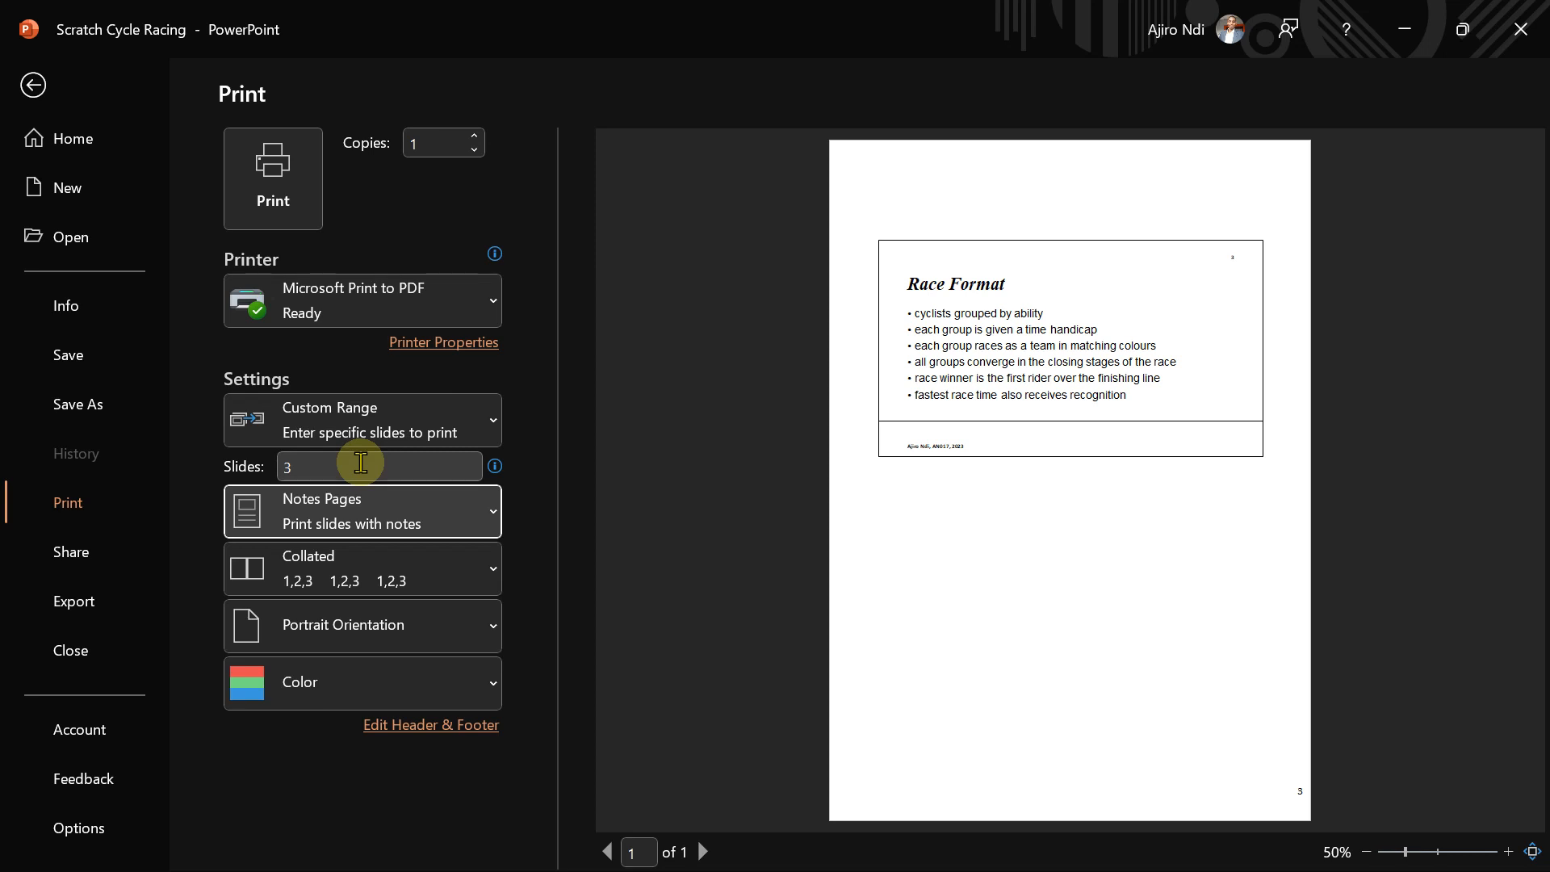
double_click(361, 463)
key("BackSpace")
type("2")
key("Tab")
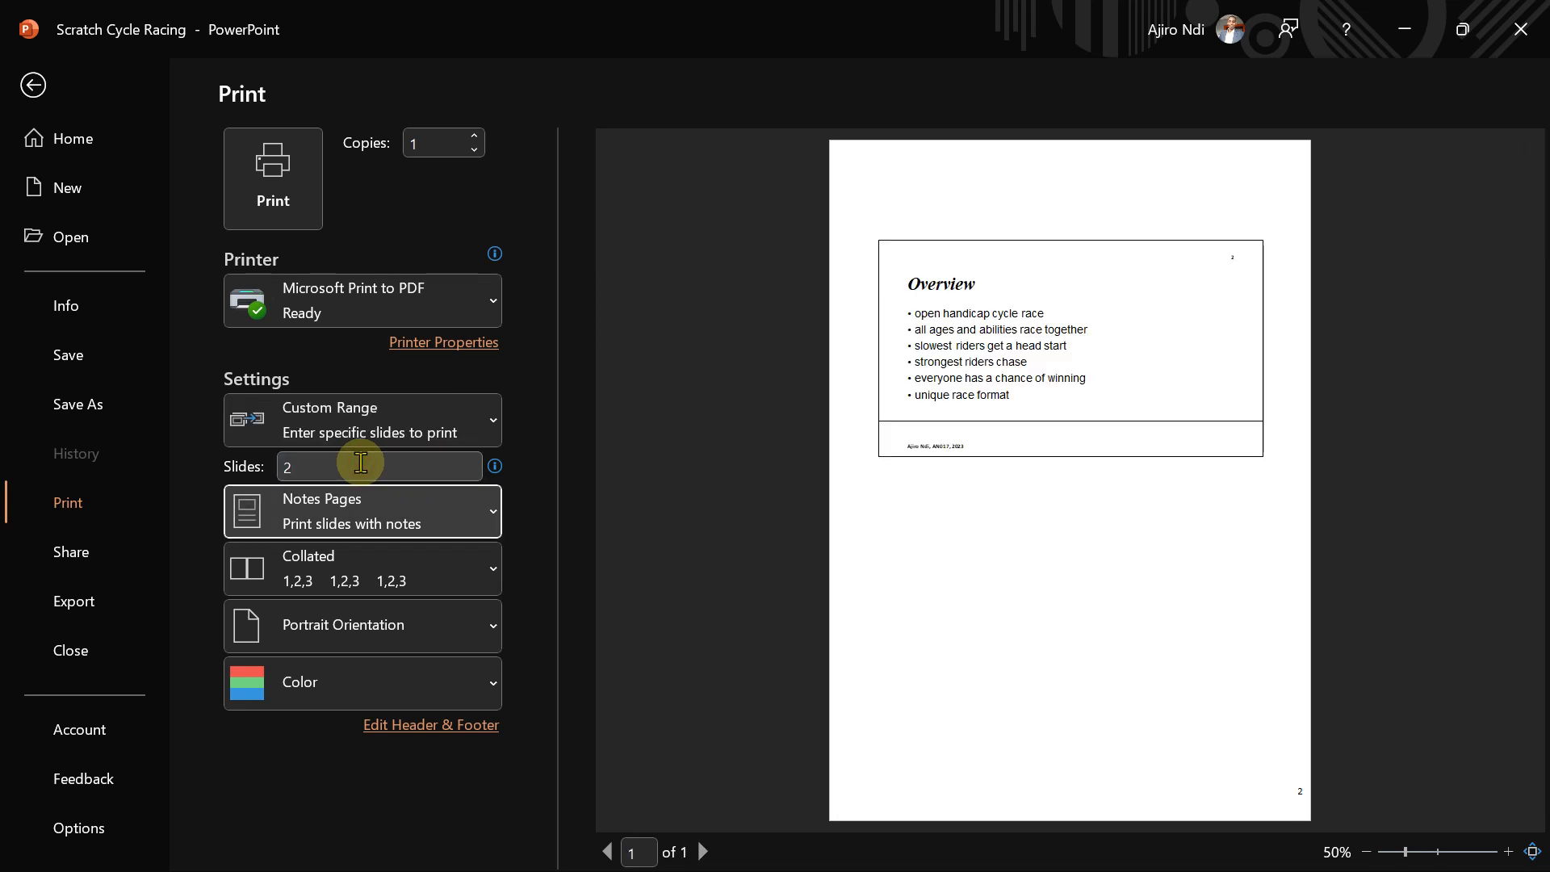
Step: Set the custom print range to slide 6, then return to the slides without printing
left_click(361, 463)
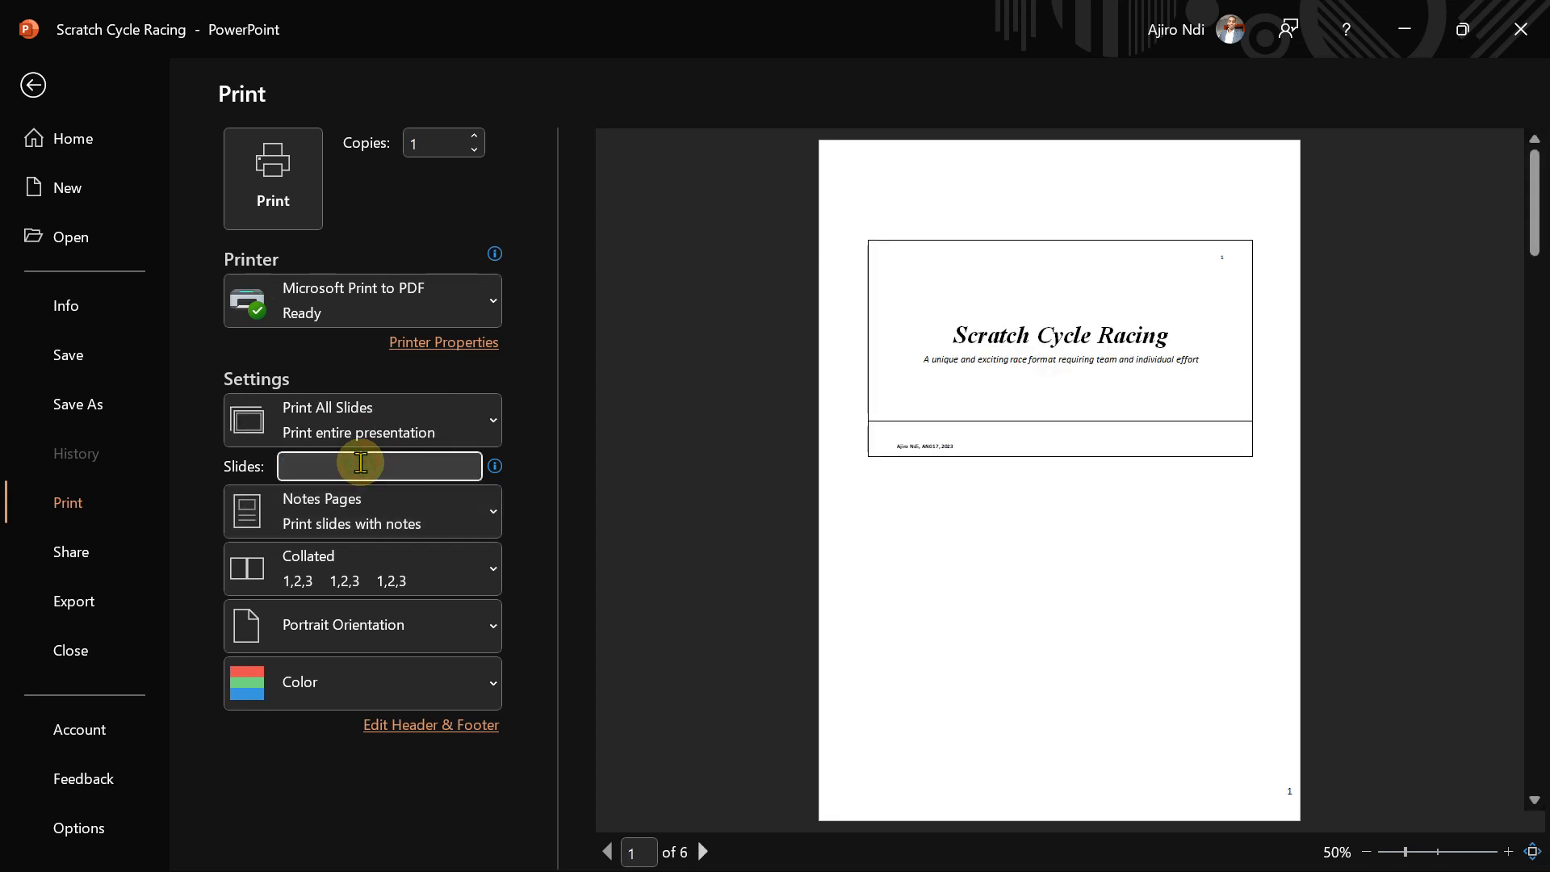
type("6")
key("Tab")
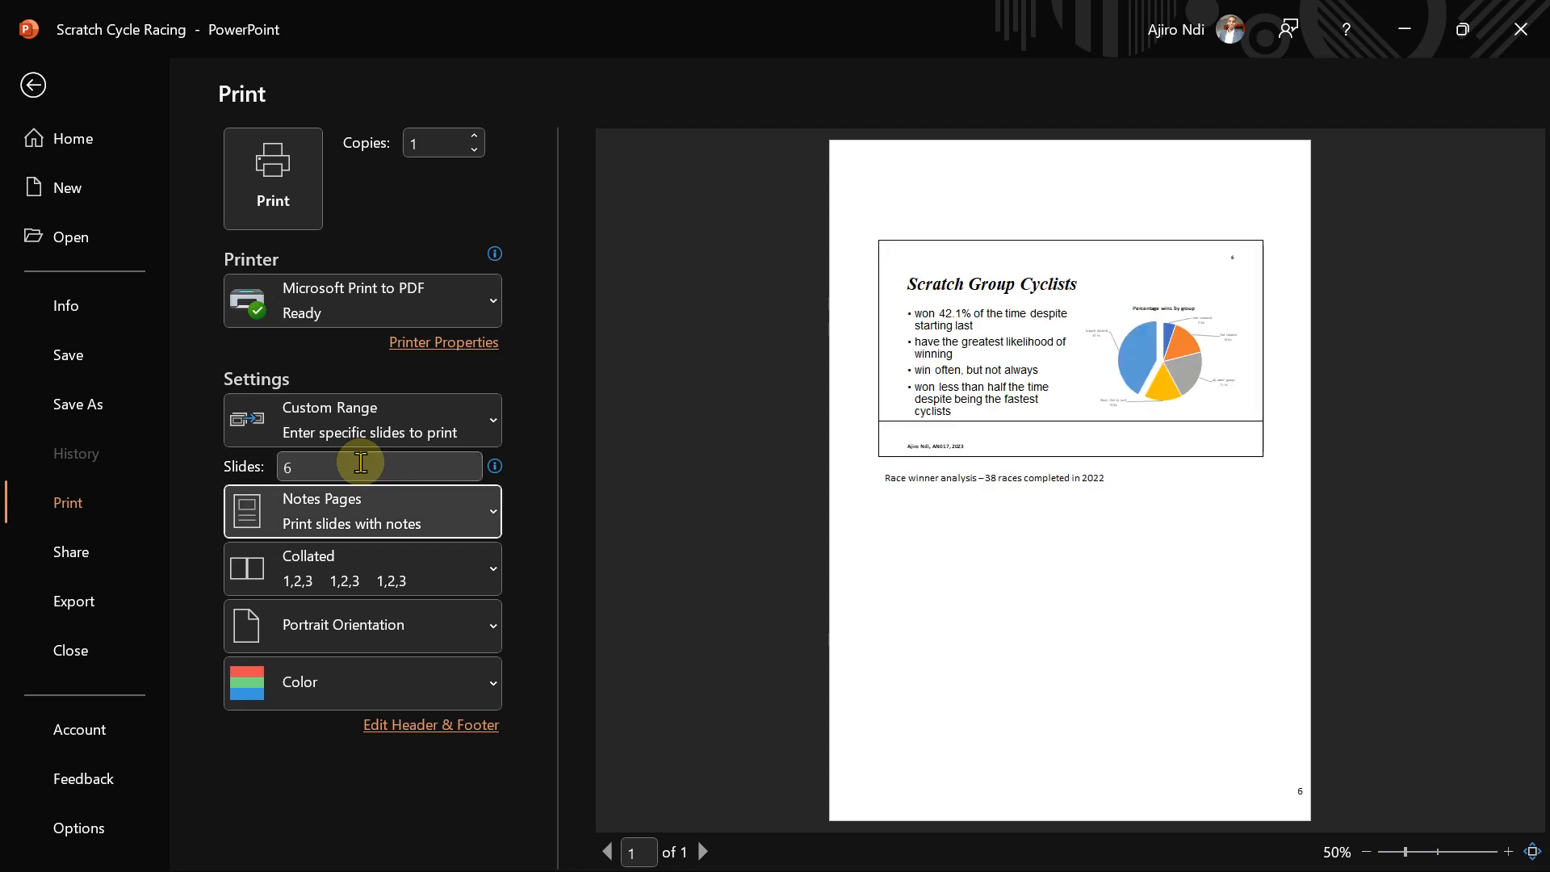
left_click(32, 86)
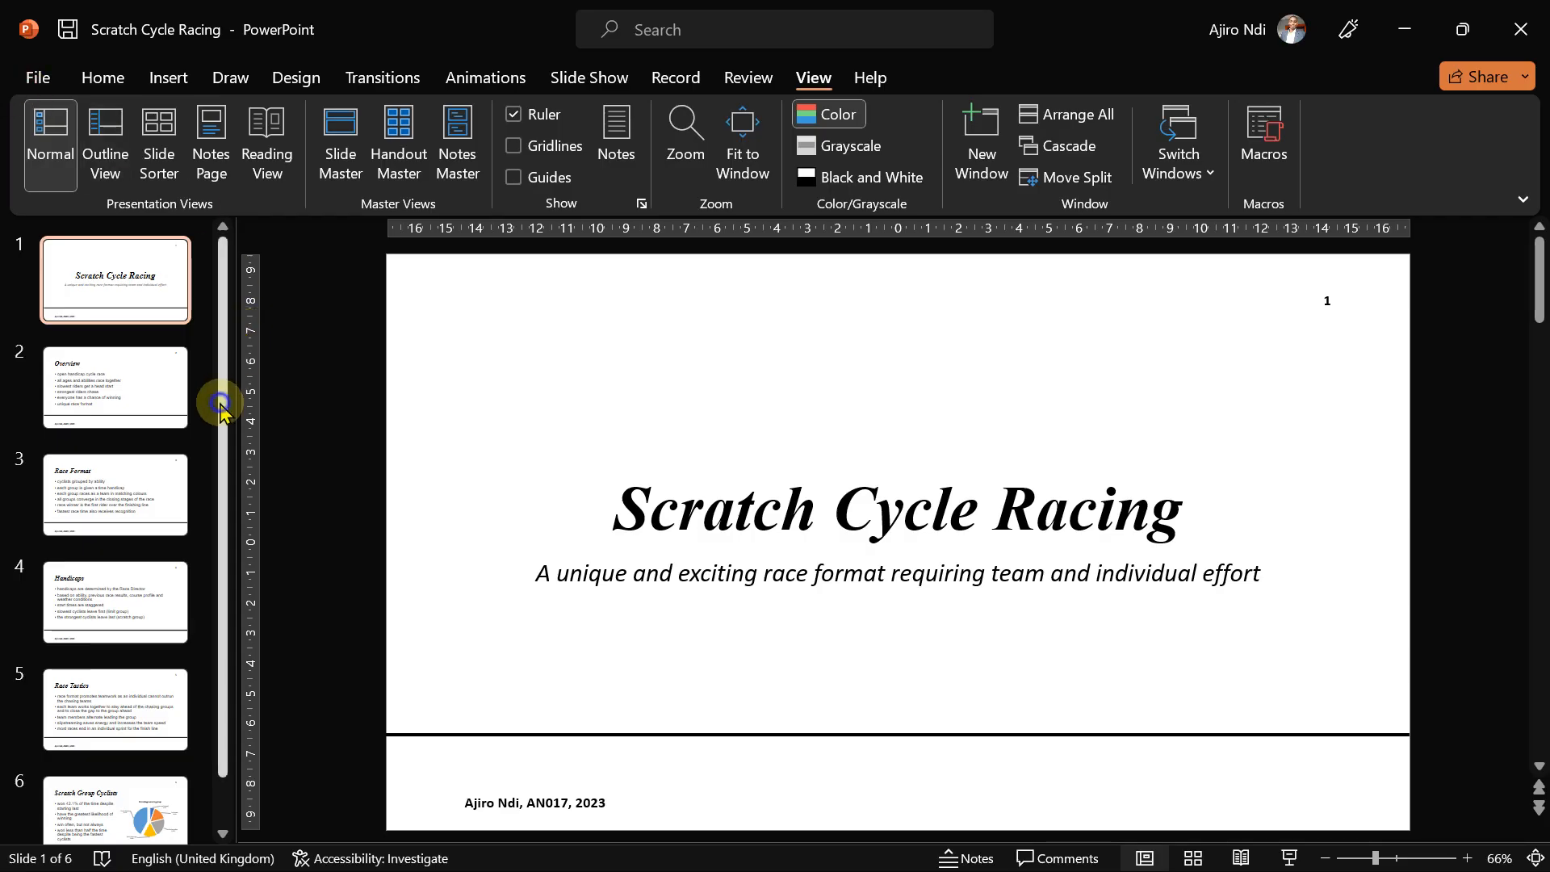
Step: Select slide 6, Scratch Group Cyclists, and set the print range to Print Current Slide
right_click(226, 505)
left_click(119, 819)
left_click(119, 817)
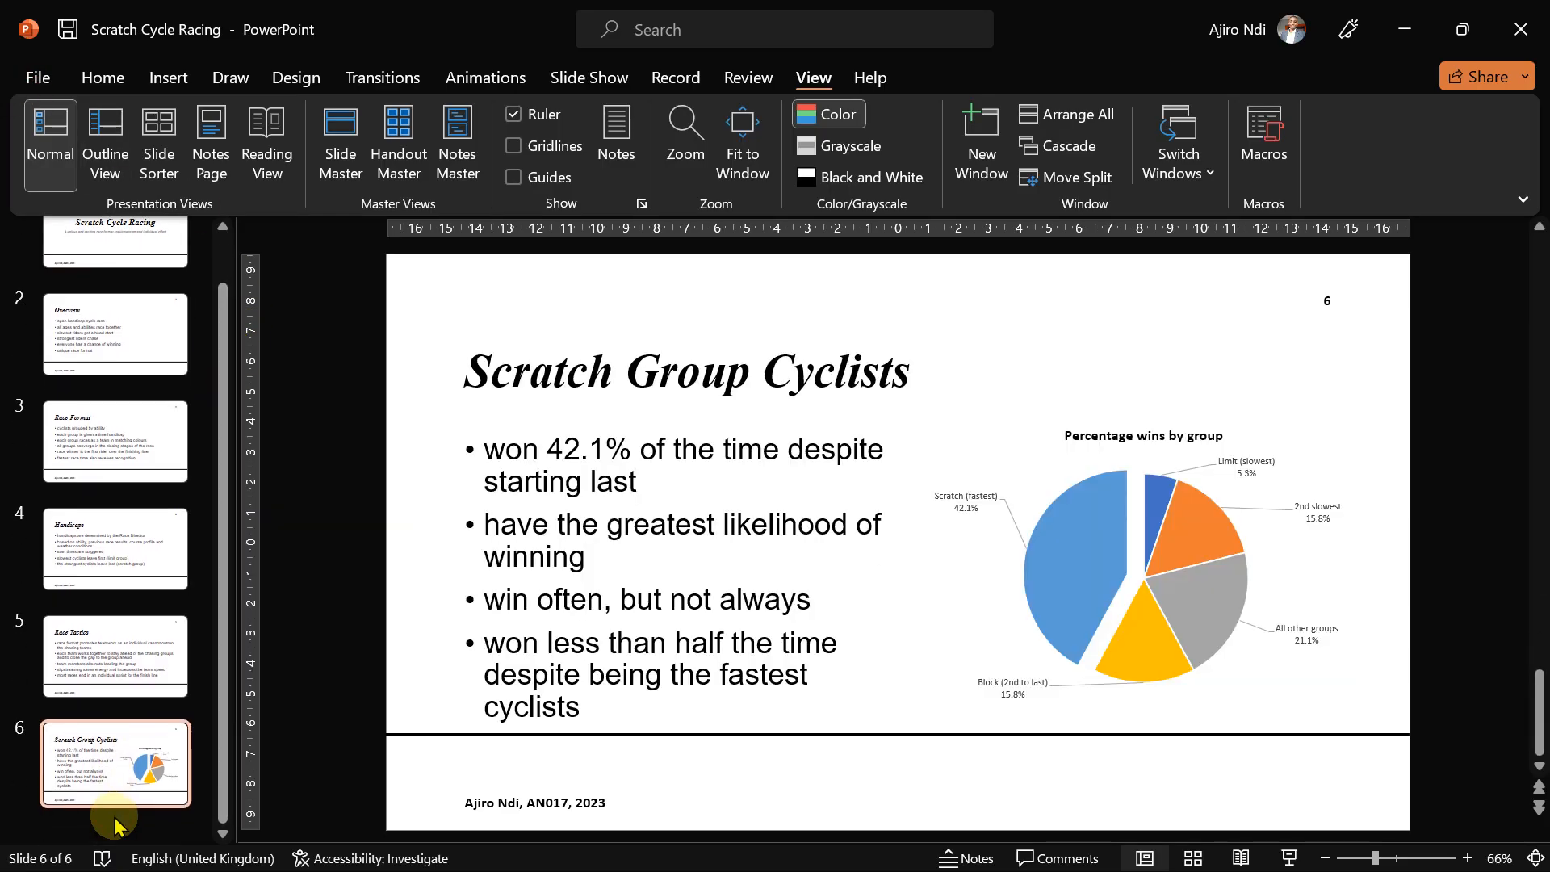
left_click(39, 79)
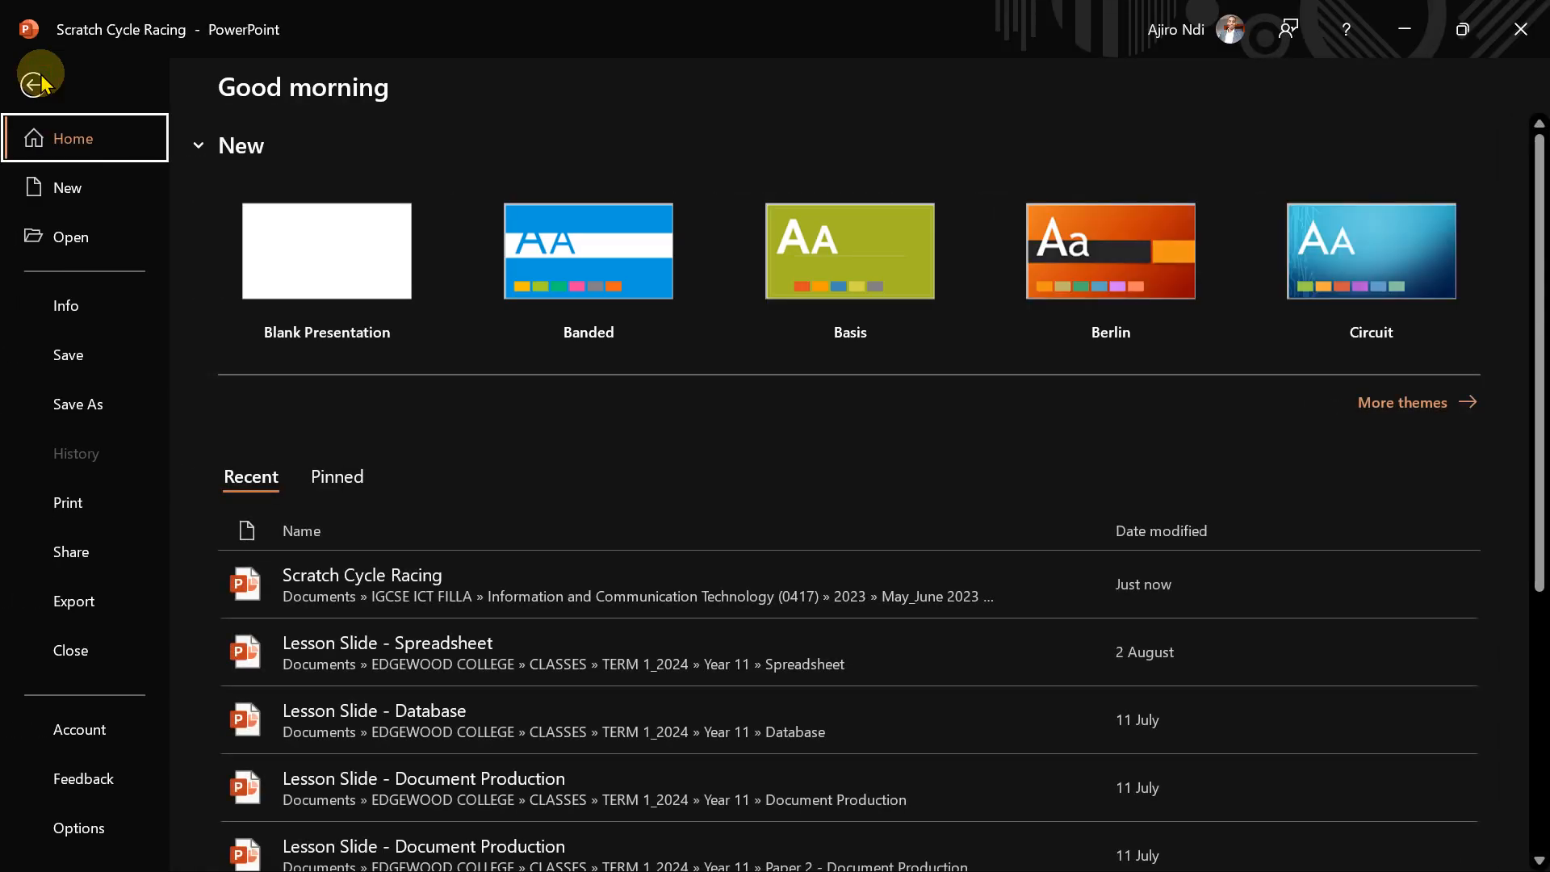
left_click(32, 85)
left_click(26, 79)
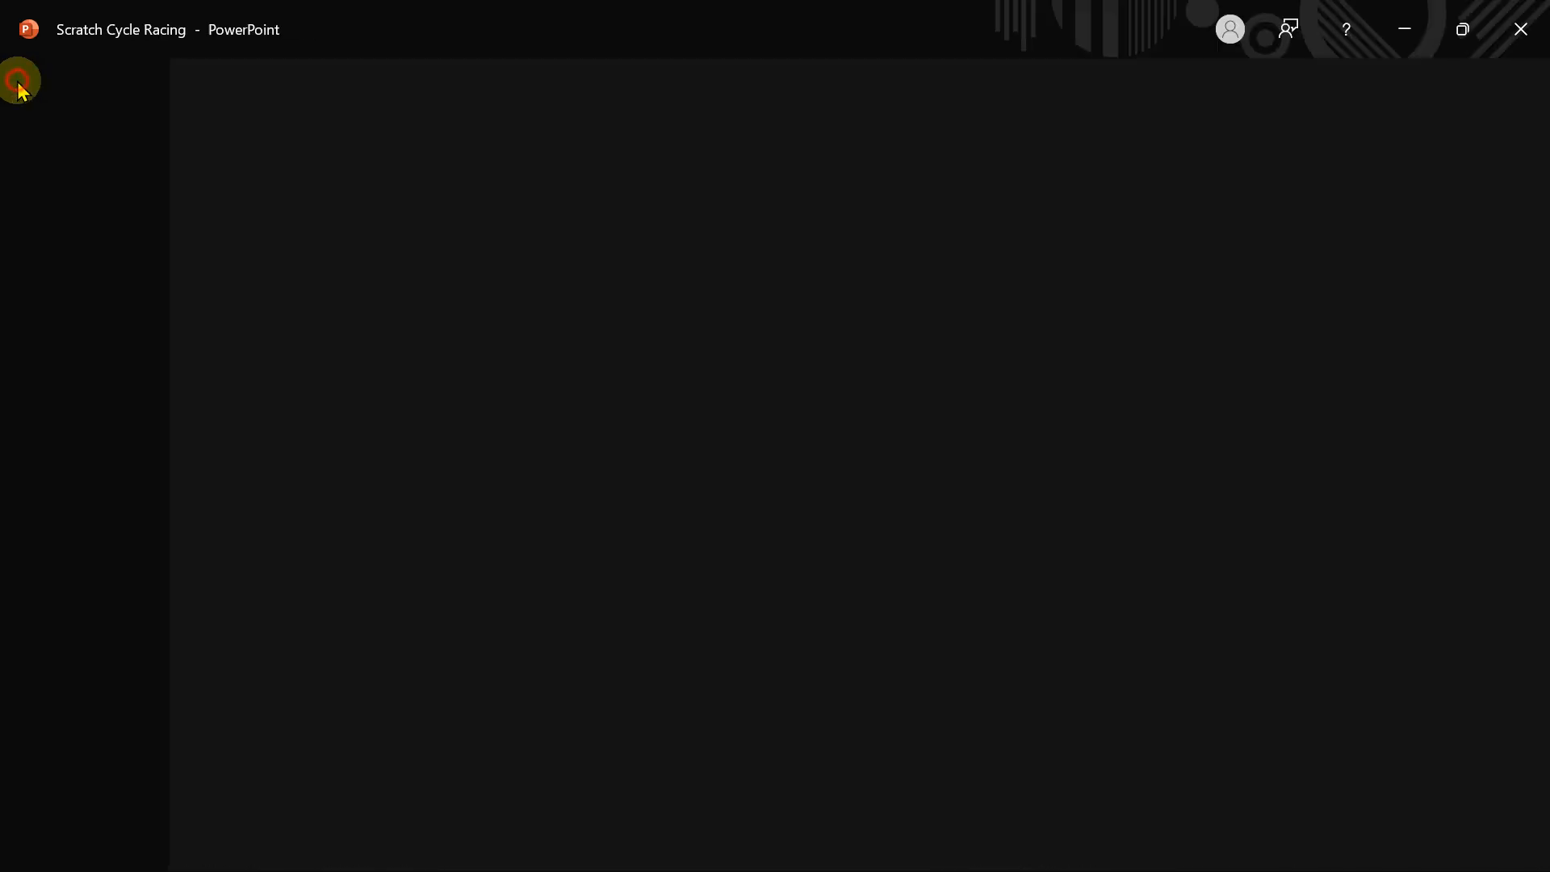
left_click(76, 517)
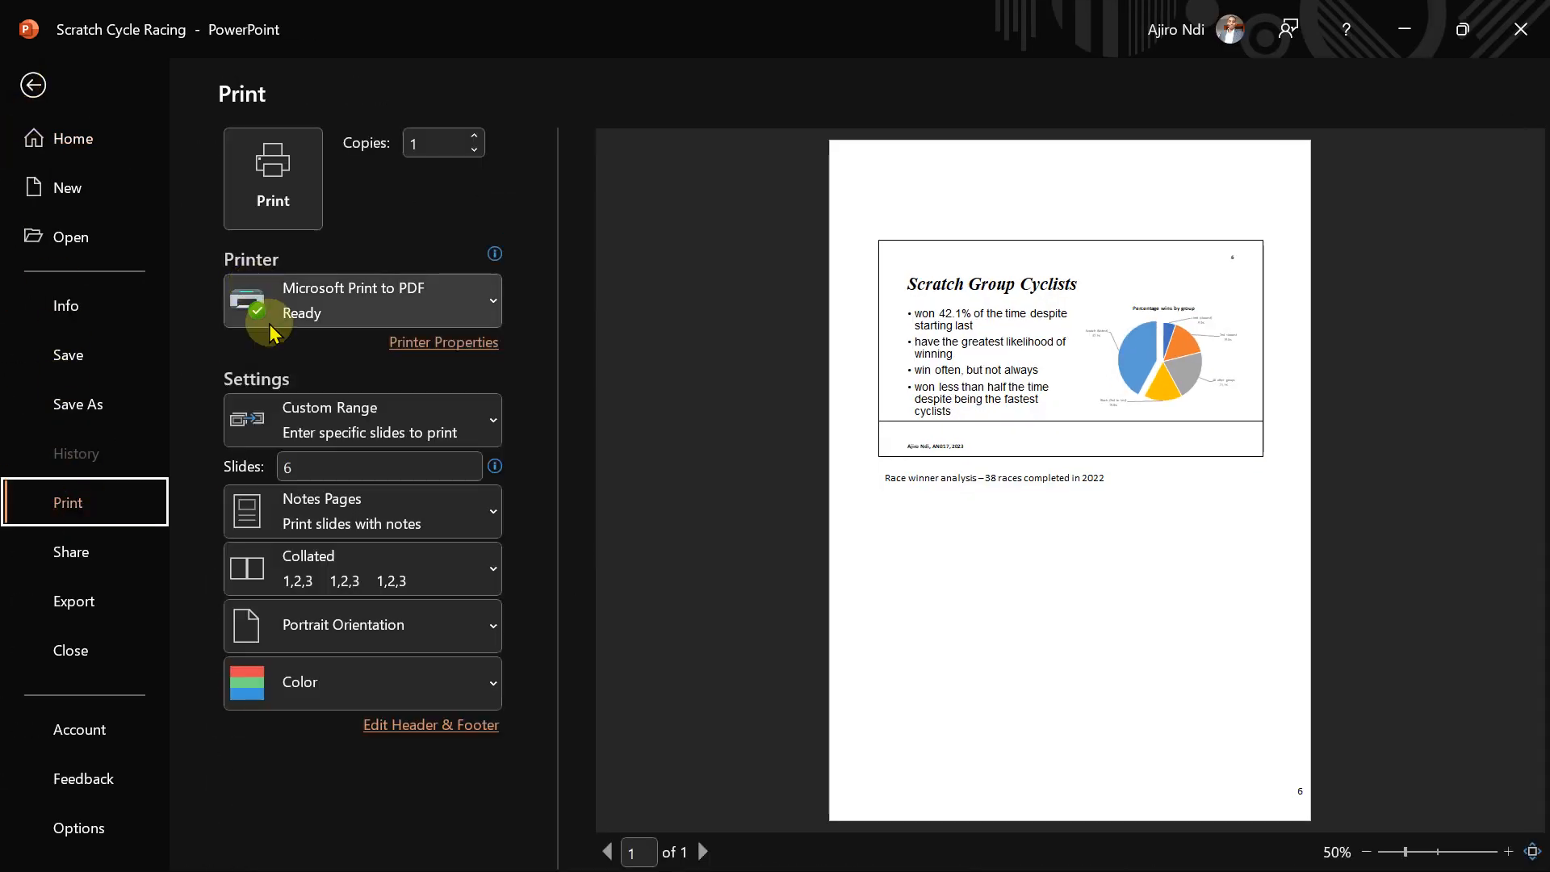
left_click(331, 444)
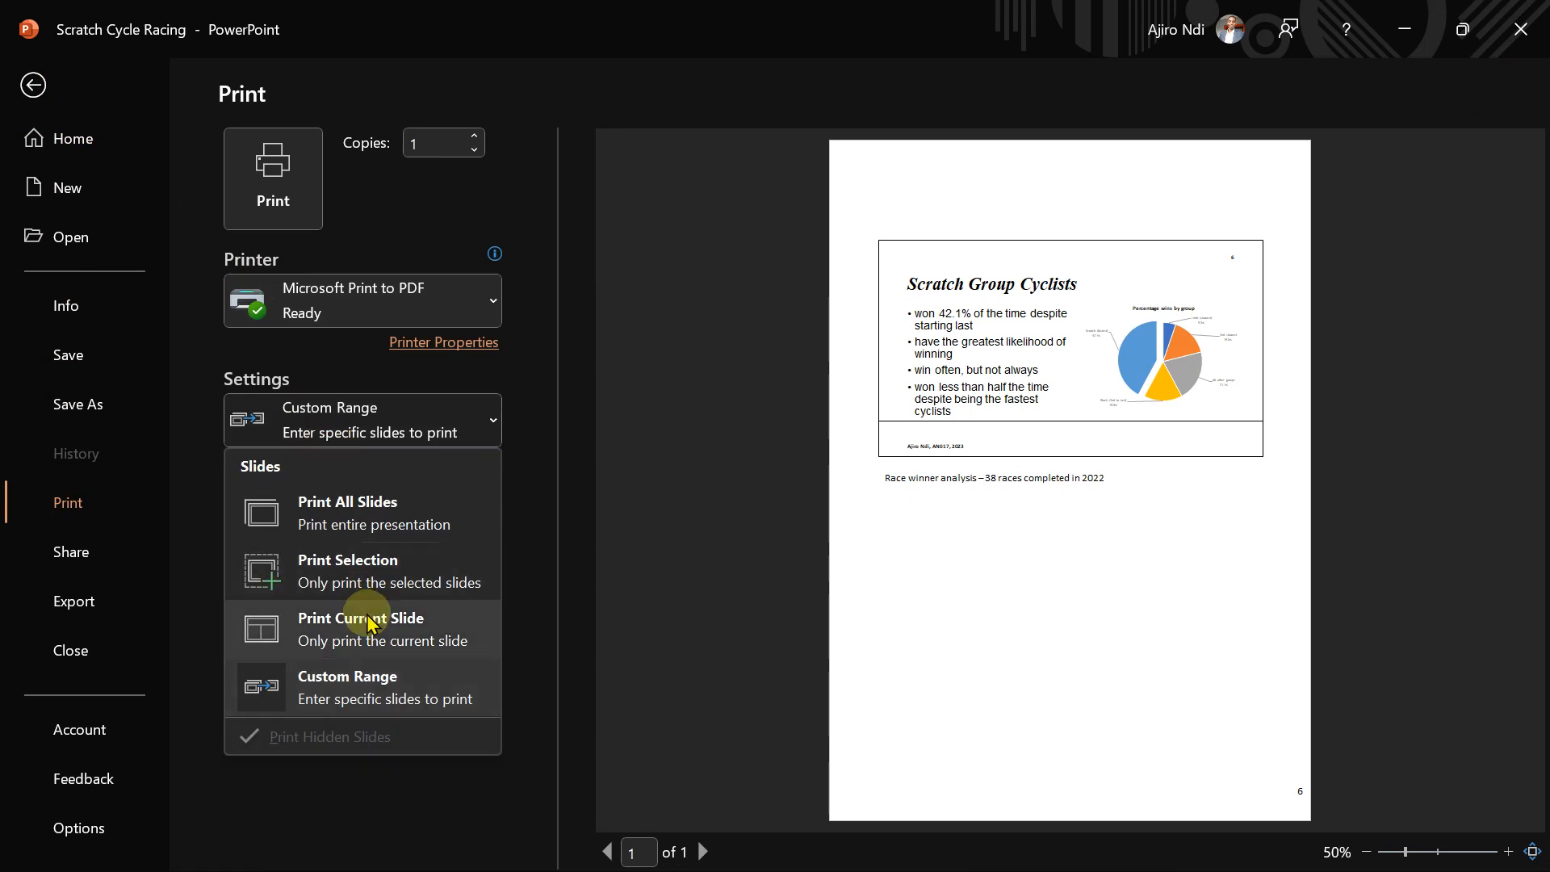
left_click(404, 622)
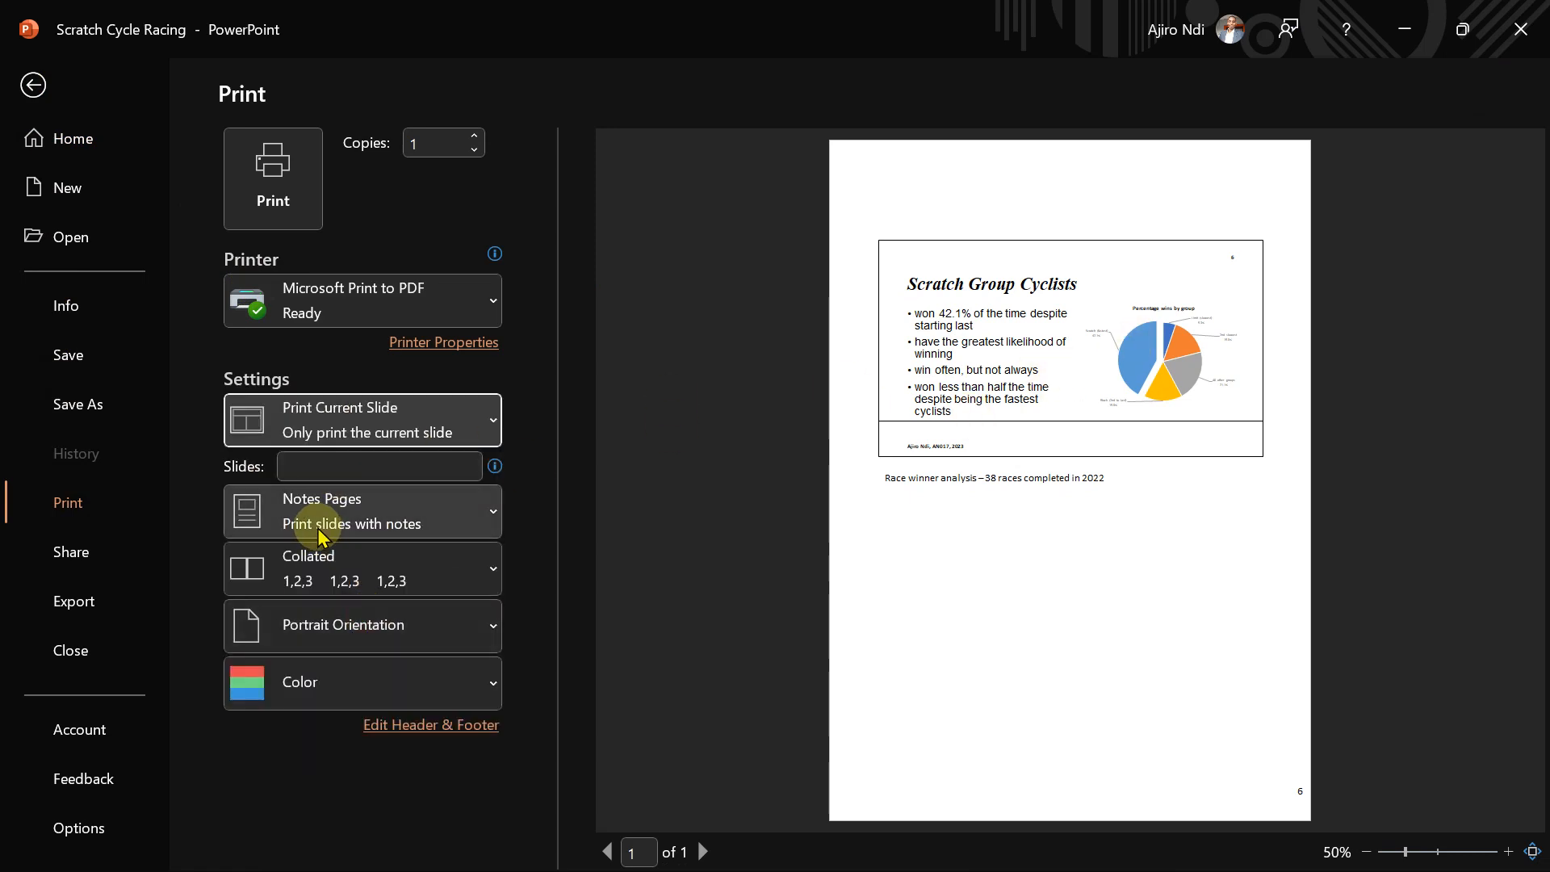
Step: Print the slide 6 notes page to PDF and browse the Documents folders for a save location
left_click(296, 172)
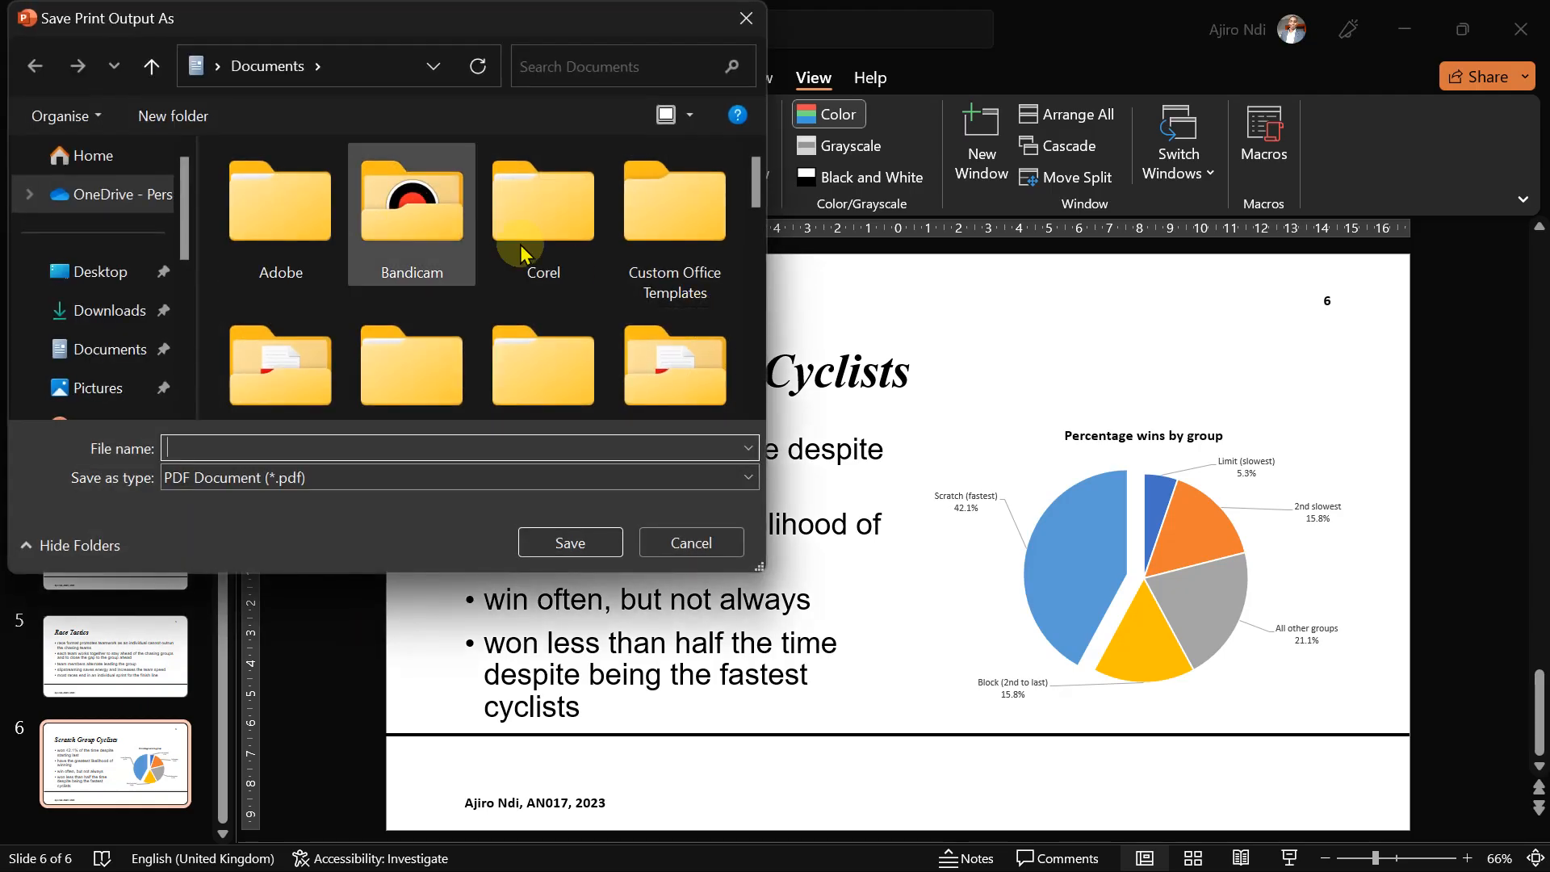
left_click(701, 390)
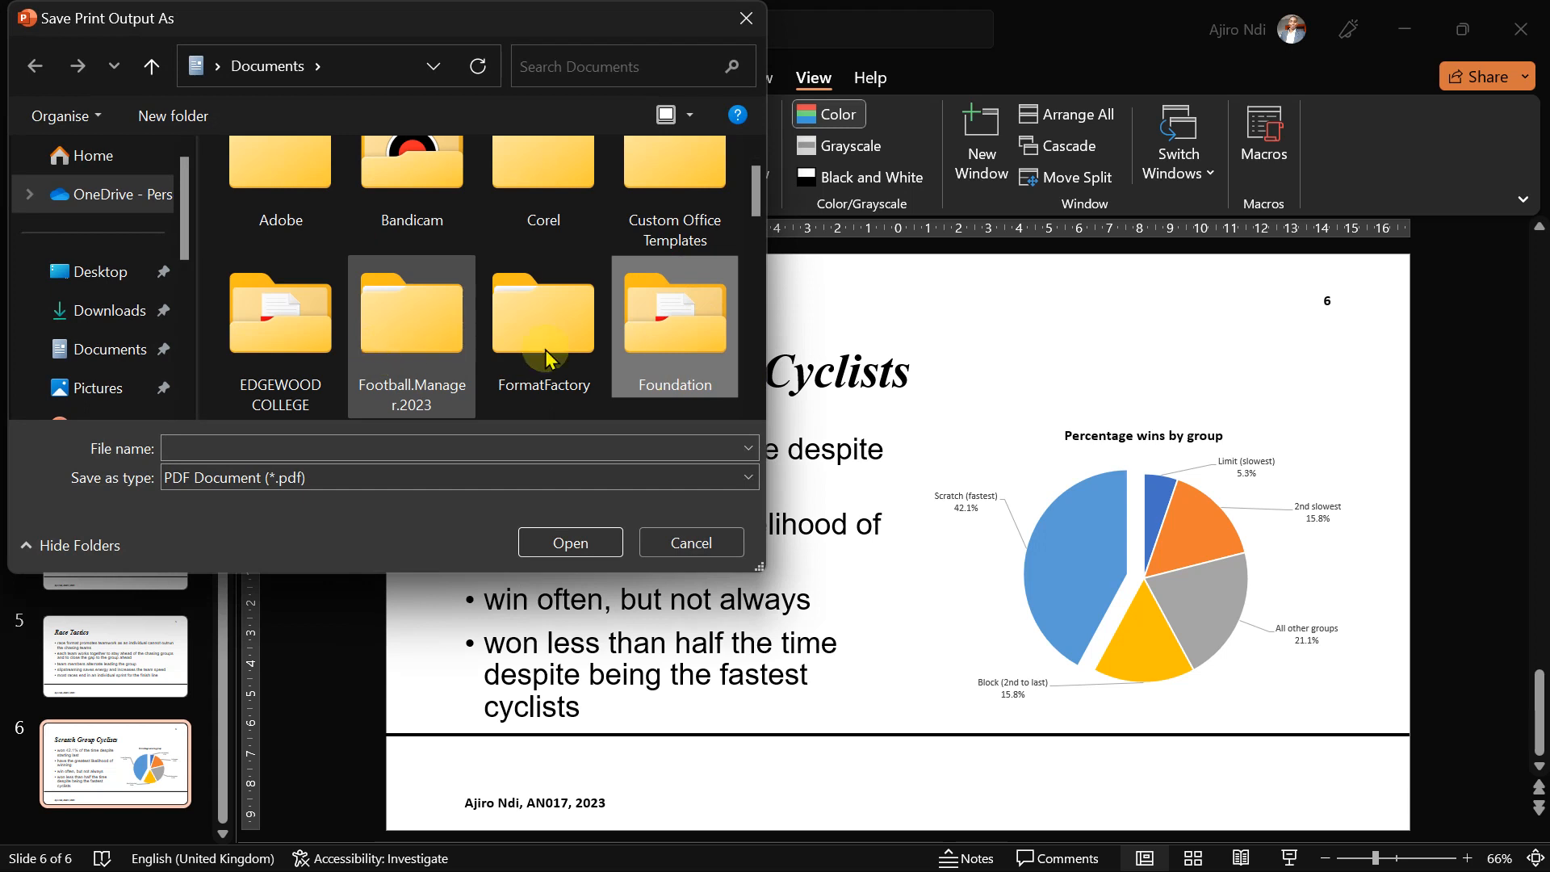
scroll(659, 369, "down", 2)
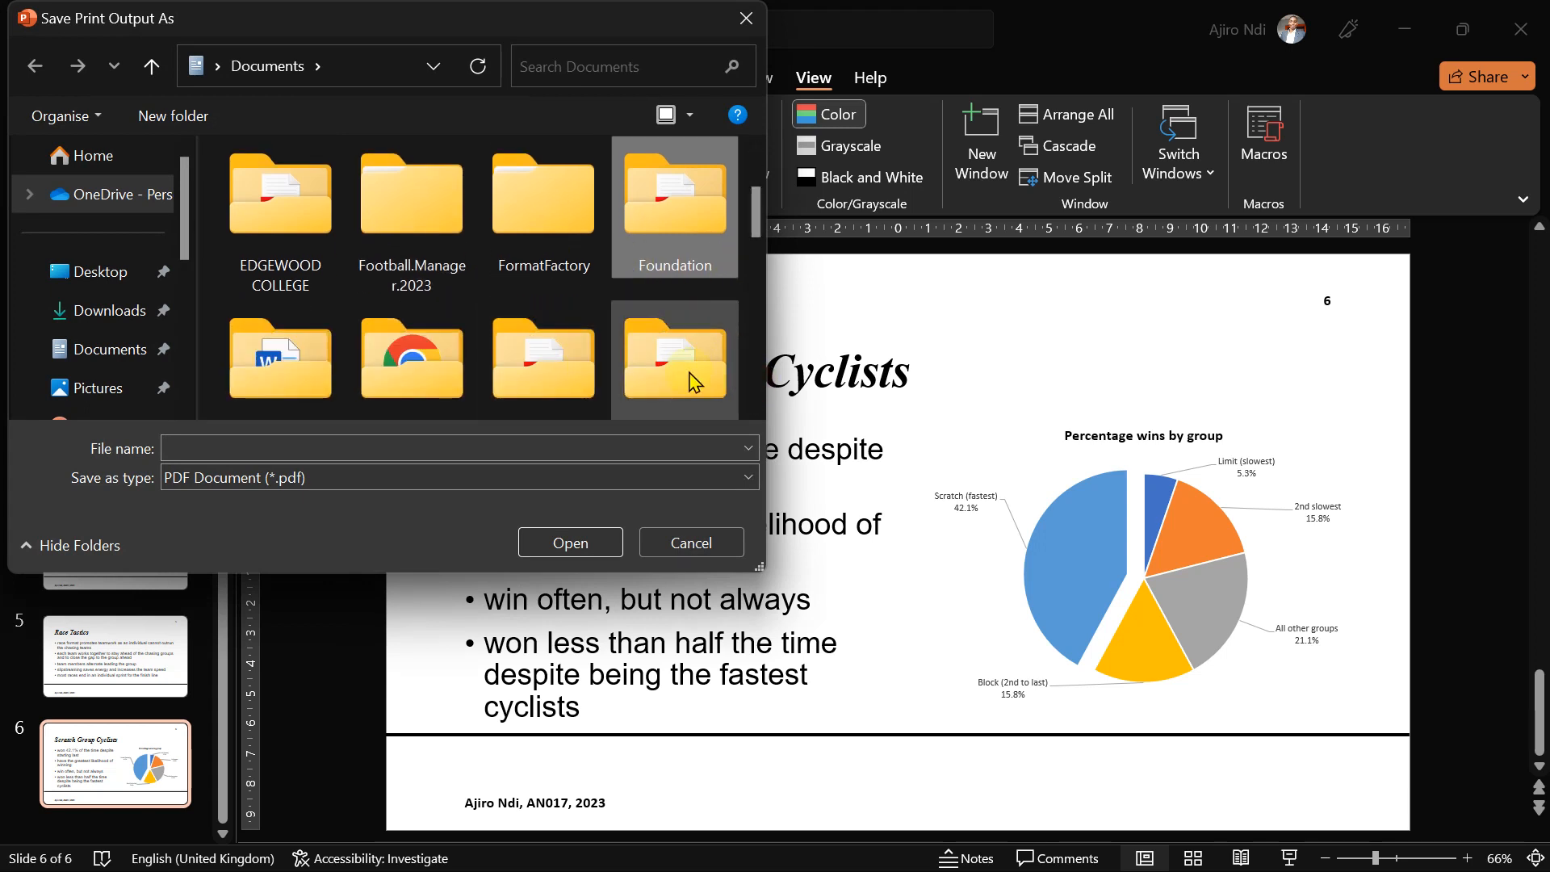